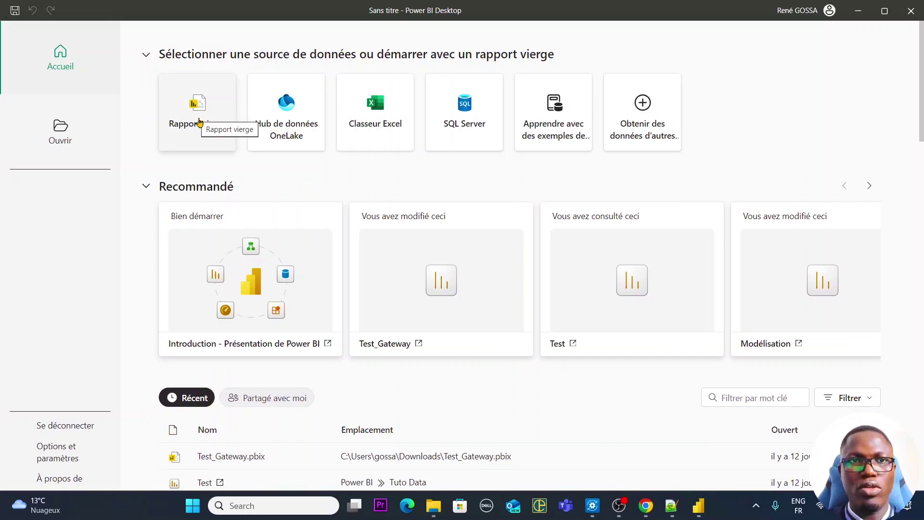
Step: Create a new blank report
left_click(198, 119)
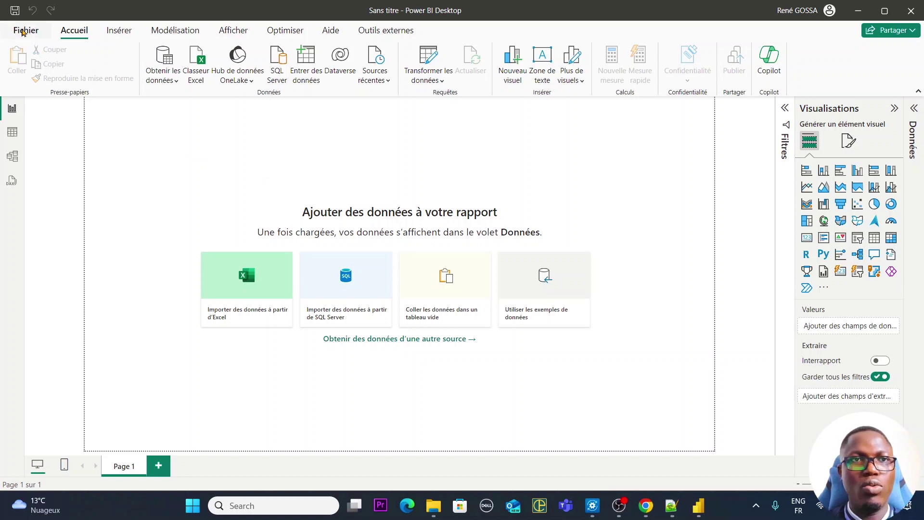
left_click(23, 33)
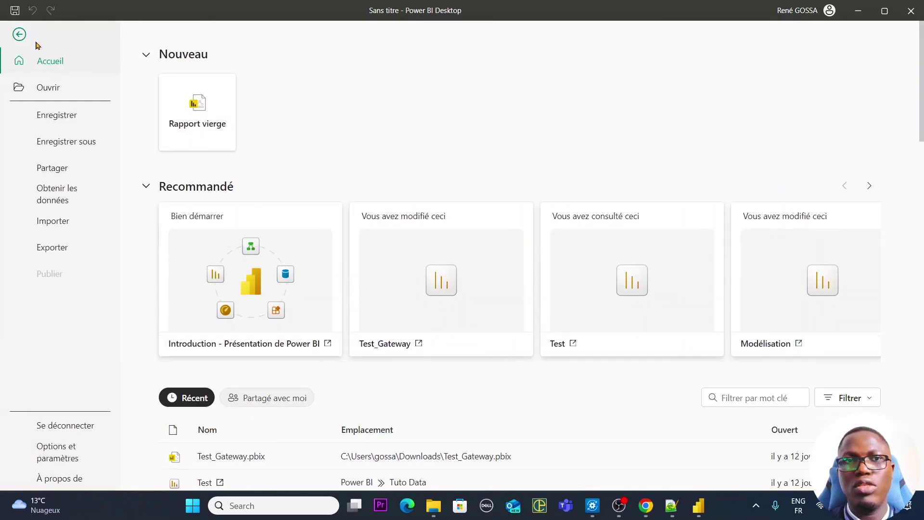
key("Escape")
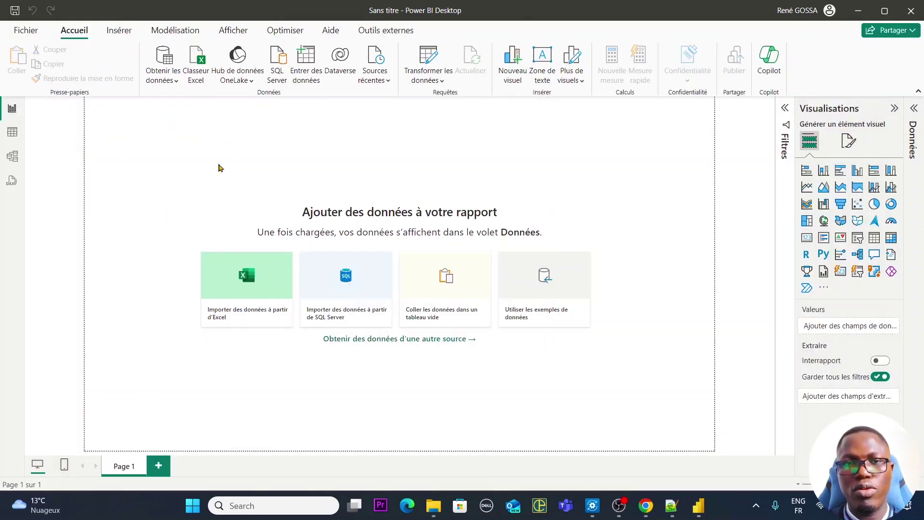
Step: Start saving the report by browsing this device, and go to the Desktop folder as the location
key("ctrl+s")
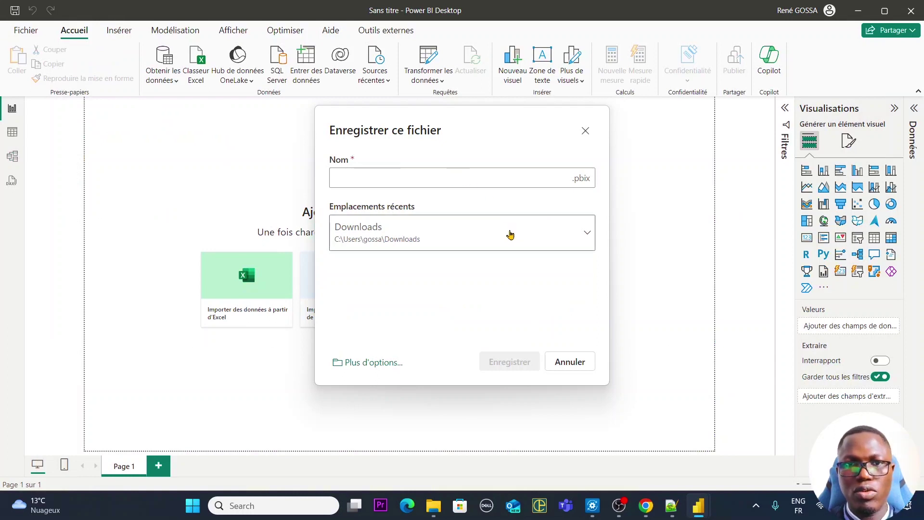
left_click(364, 364)
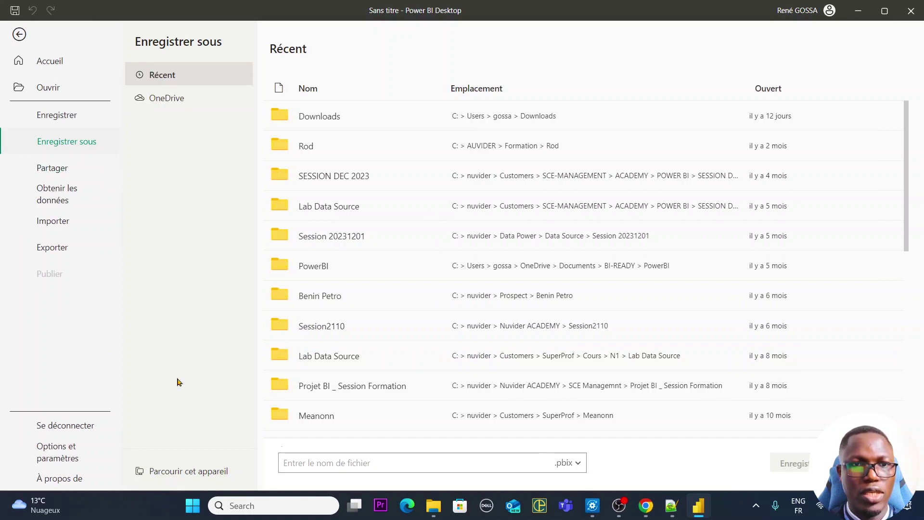
left_click(189, 471)
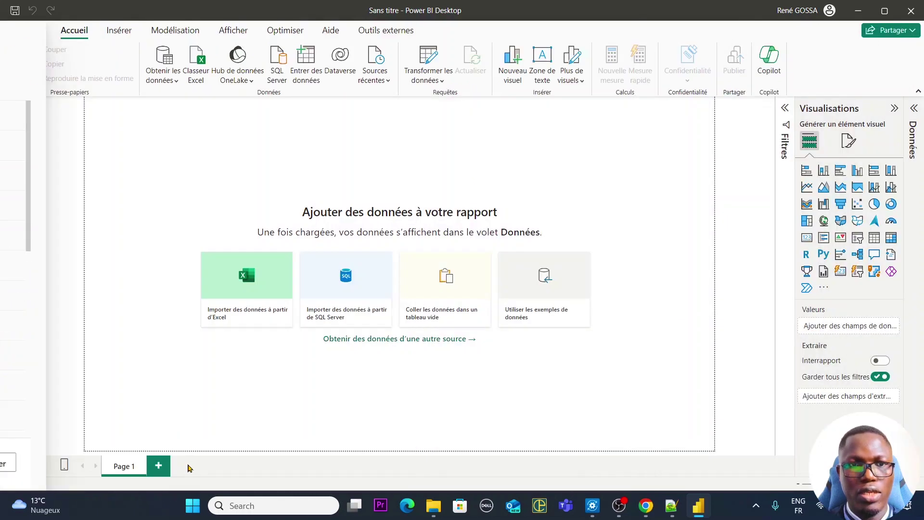
left_click(61, 143)
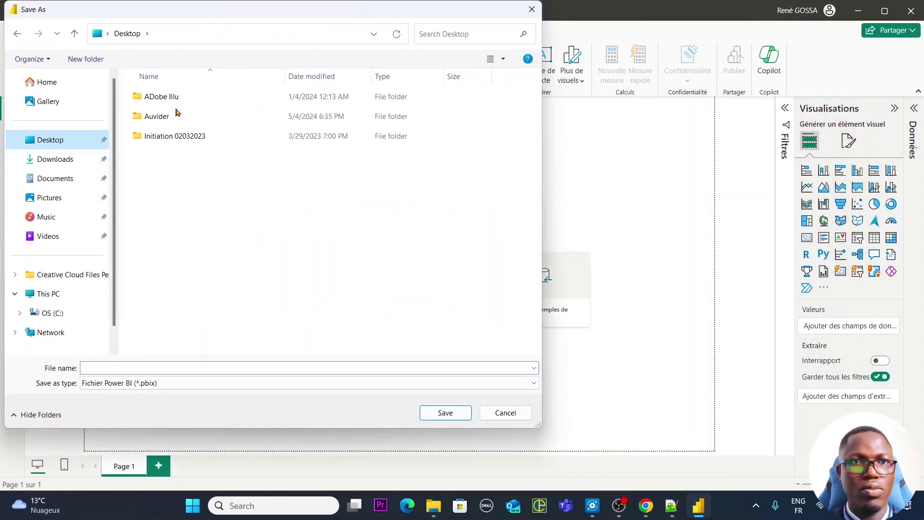
left_click(173, 120)
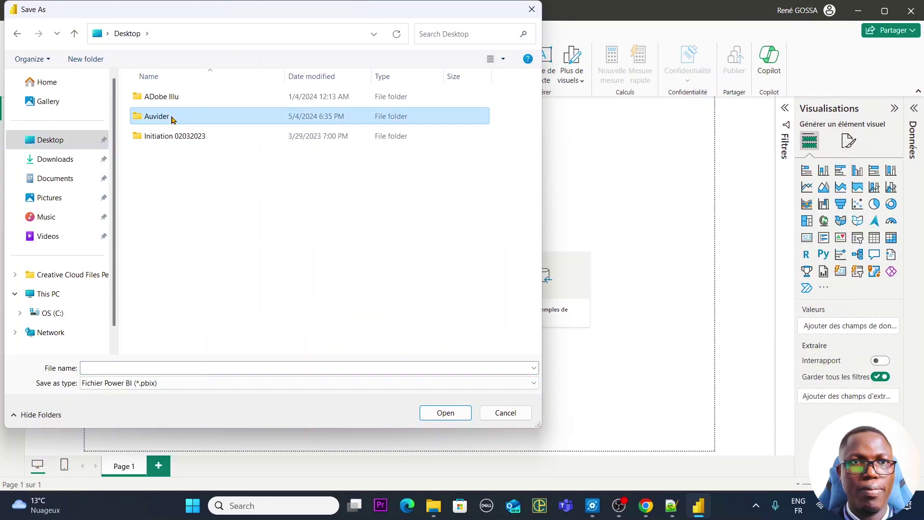
double_click(202, 118)
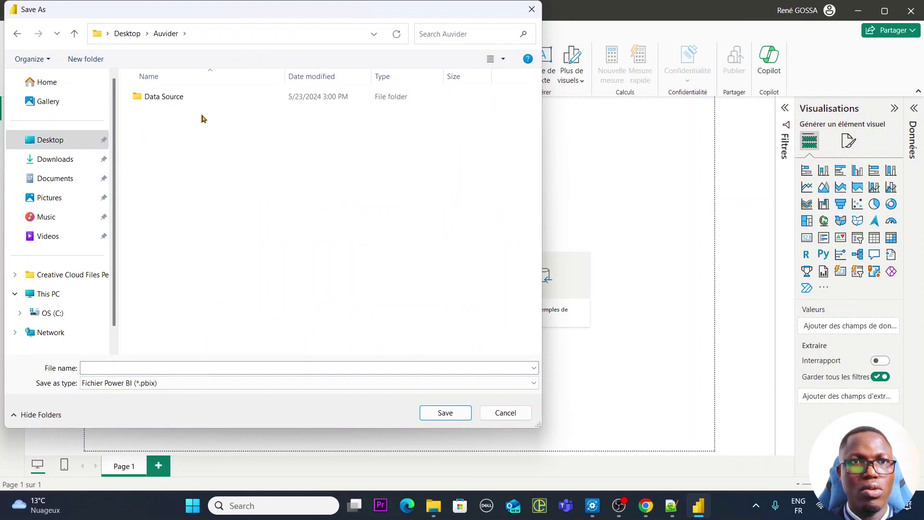
left_click(57, 139)
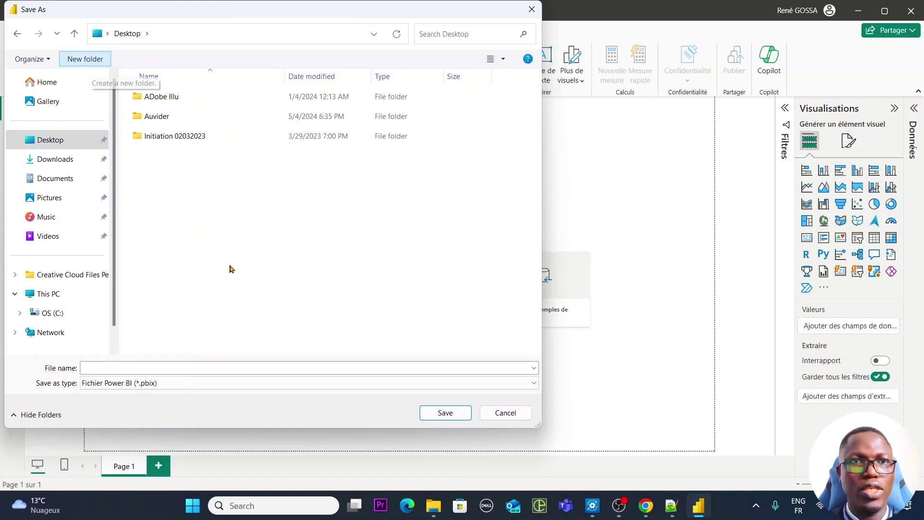
Step: Create a new folder named Tutoriel on the Desktop
key("ctrl+shift+n")
key("Caps_Lock")
type("T")
key("Caps_Lock")
type("utoriel")
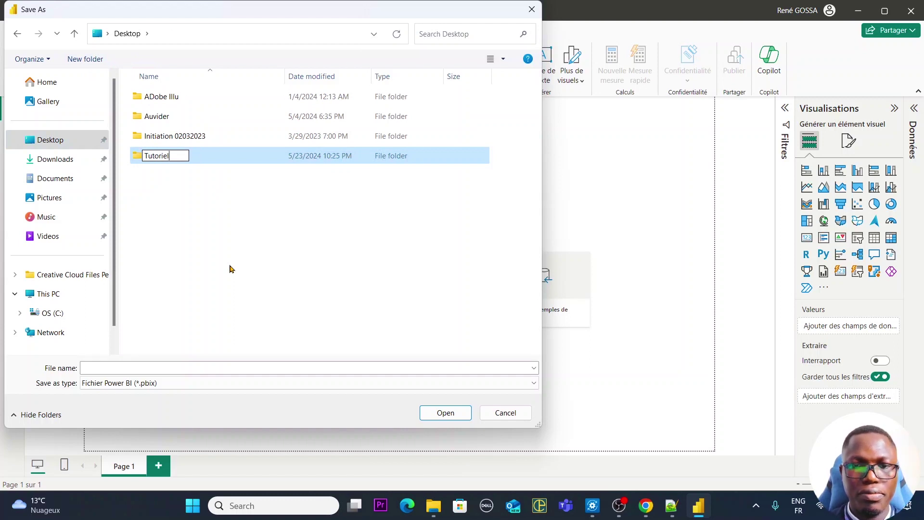
key("Return")
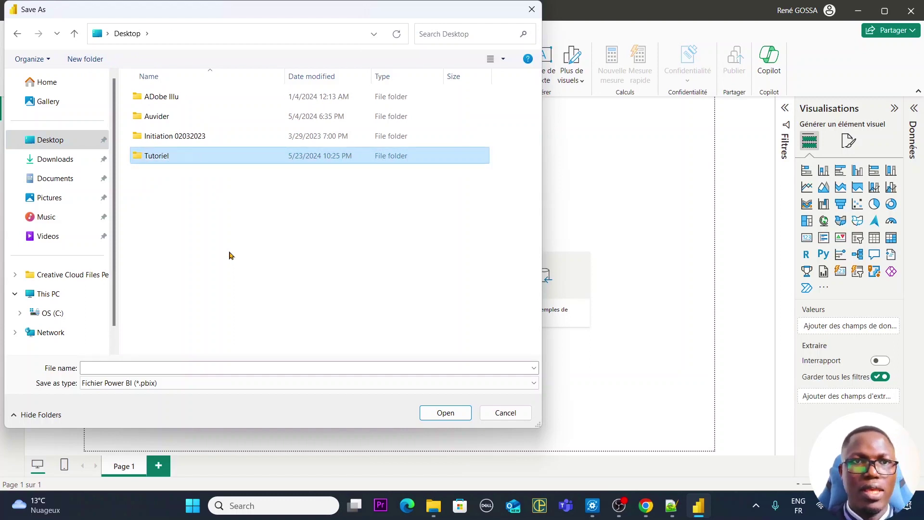
Step: Save the report in the Tutoriel folder under the file name "Extraction donnees"
double_click(170, 159)
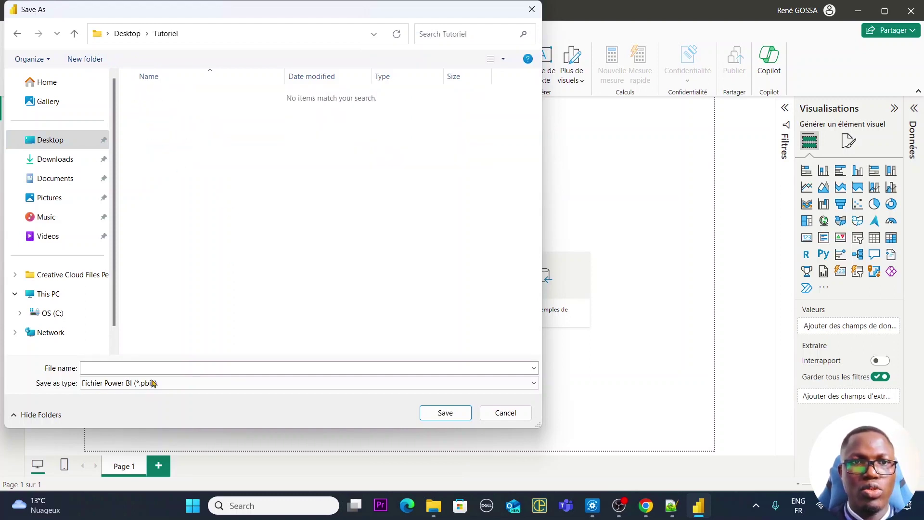
left_click(153, 366)
key("Caps_Lock")
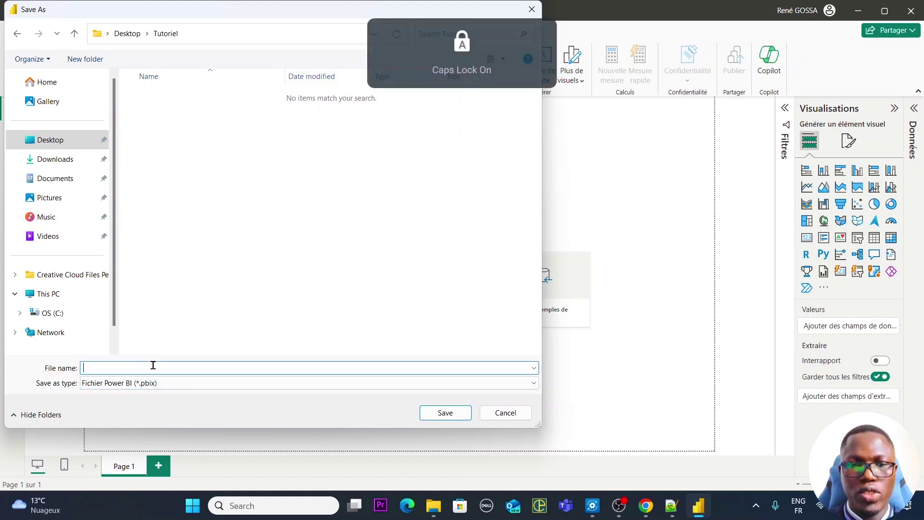
type("E")
key("Caps_Lock")
type("xtraction donnees")
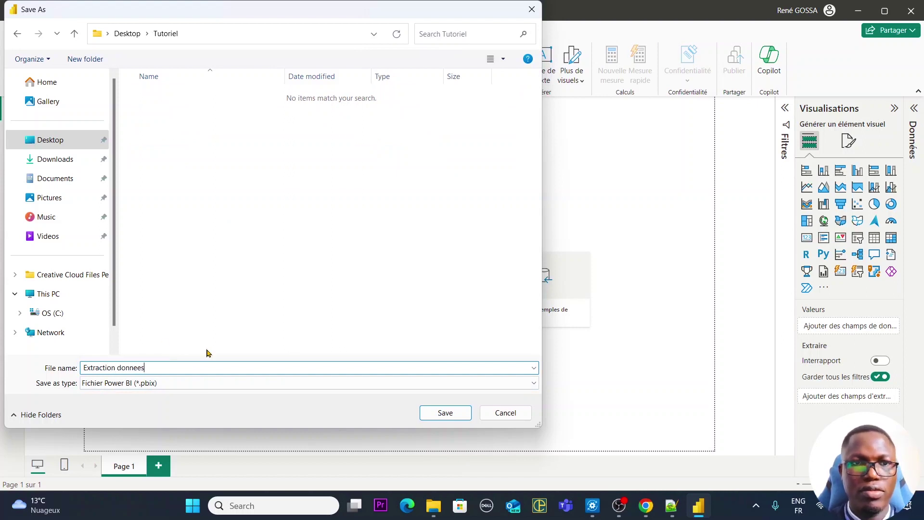
left_click(445, 414)
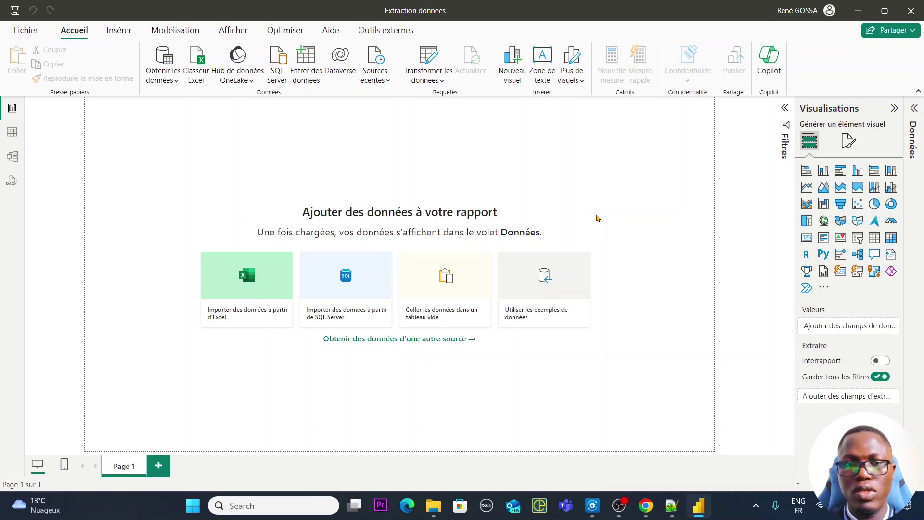
Step: Switch to the Fichiers folder in File Explorer and open the Produits supermarchés workbook in Excel
mouse_move(440, 510)
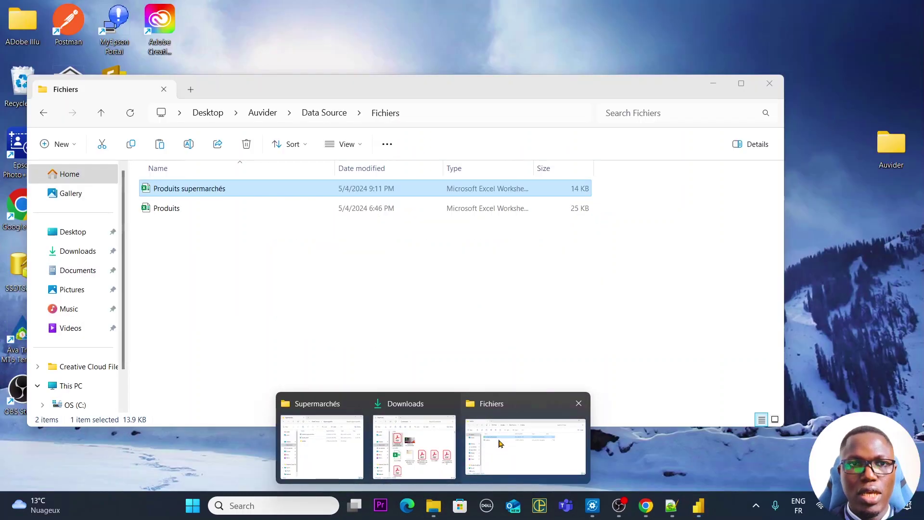
left_click(526, 447)
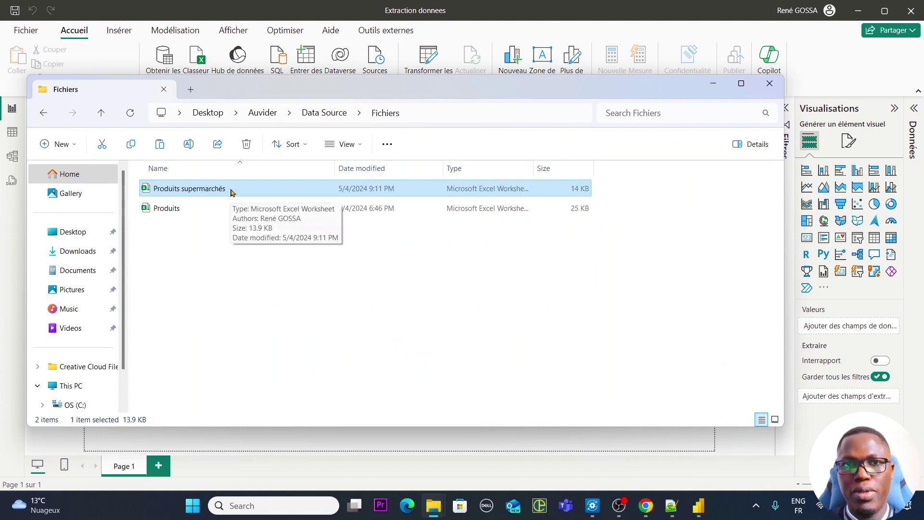
double_click(258, 190)
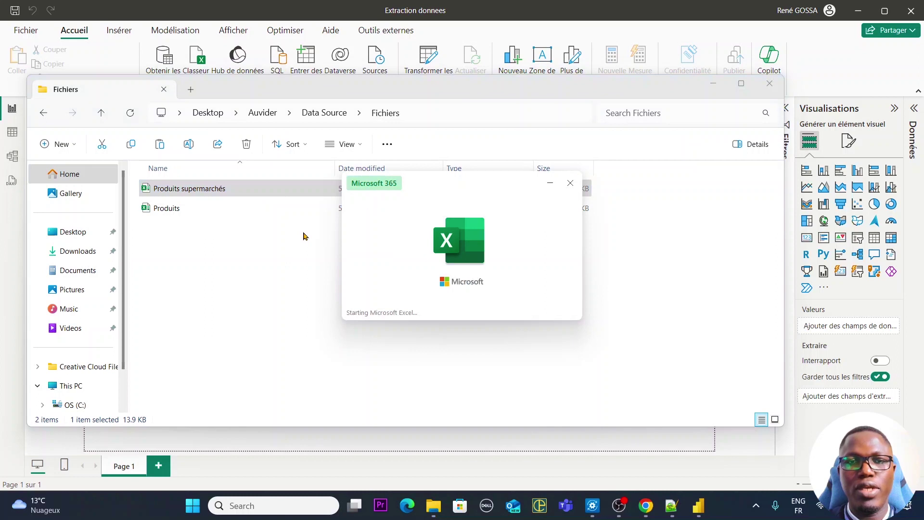
Step: Examine the column headers and data rows of the table on the Produits sheet
scroll(355, 248, "down", 6)
scroll(441, 304, "up", 6)
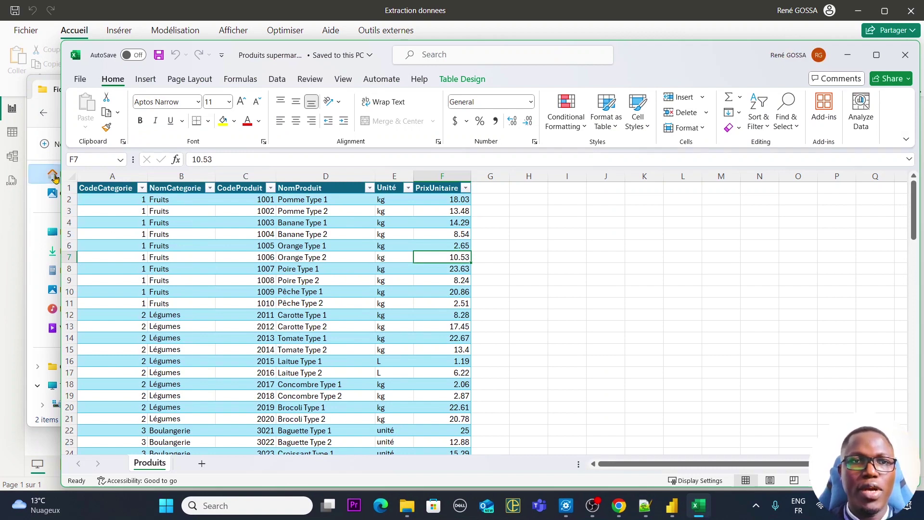
left_click(113, 190)
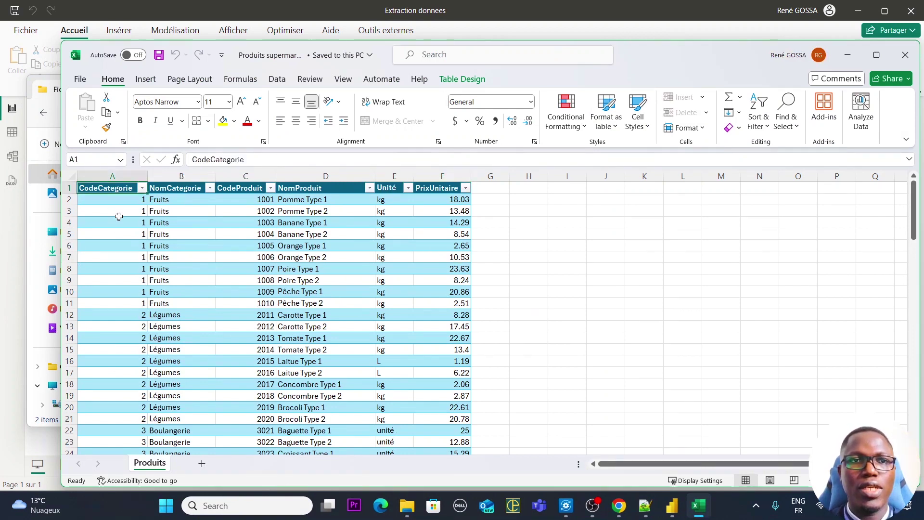
left_click(169, 189)
left_click(246, 190)
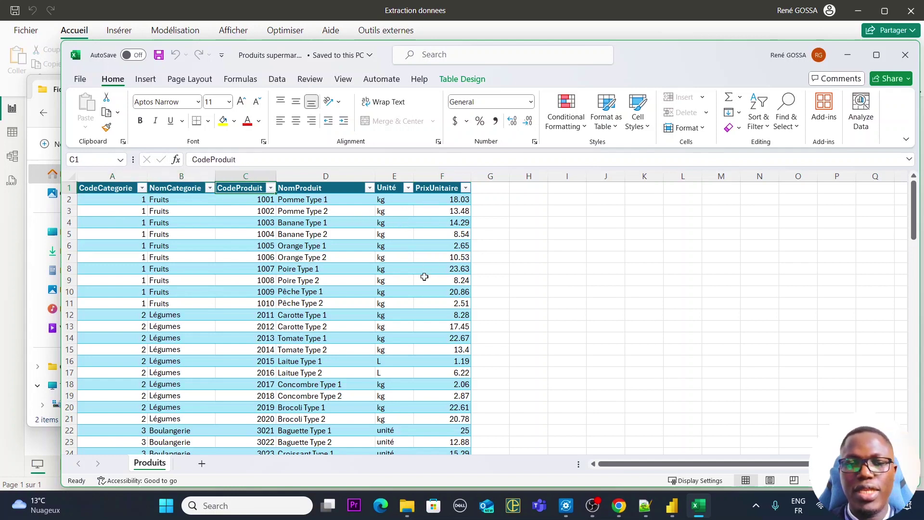
scroll(332, 385, "down", 4)
scroll(327, 366, "up", 4)
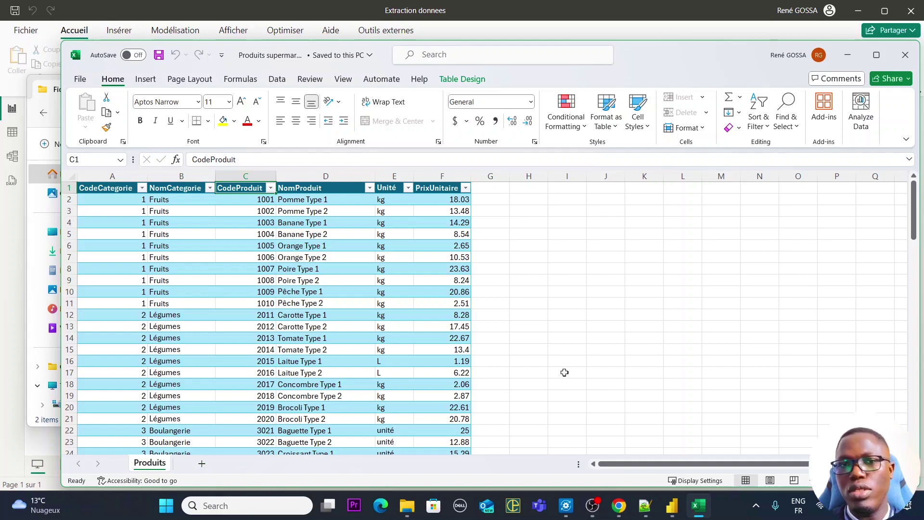
left_click(573, 316)
left_click_drag(105, 213, 394, 430)
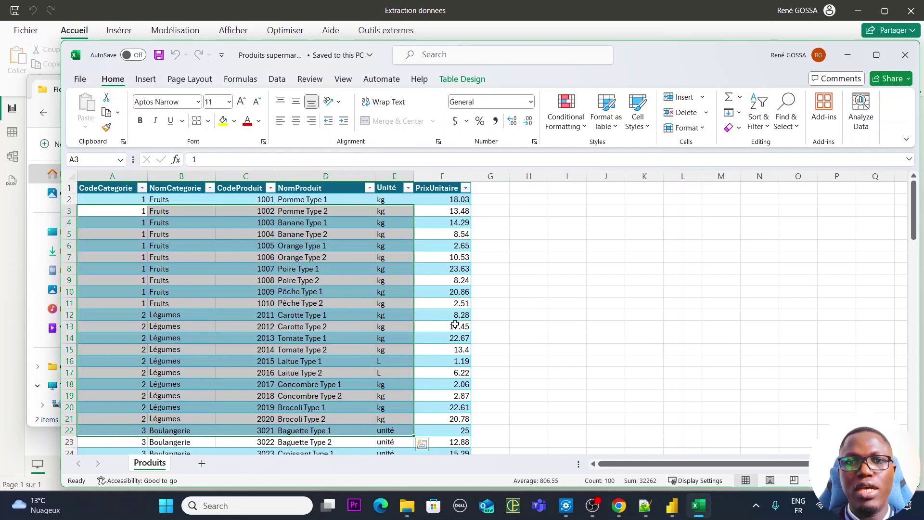
left_click(455, 325)
left_click(409, 302)
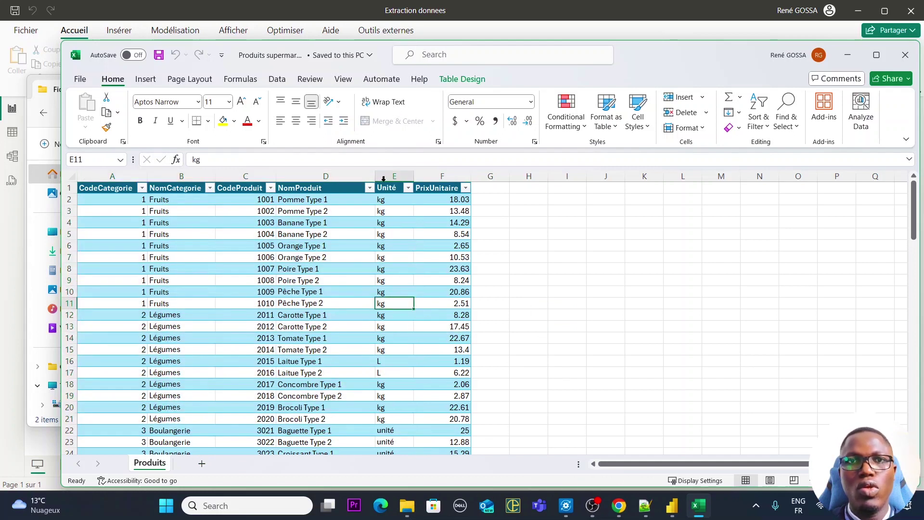
Step: Check the product table's name in its design settings and look through its rows down to the last one
left_click(461, 79)
left_click(107, 113)
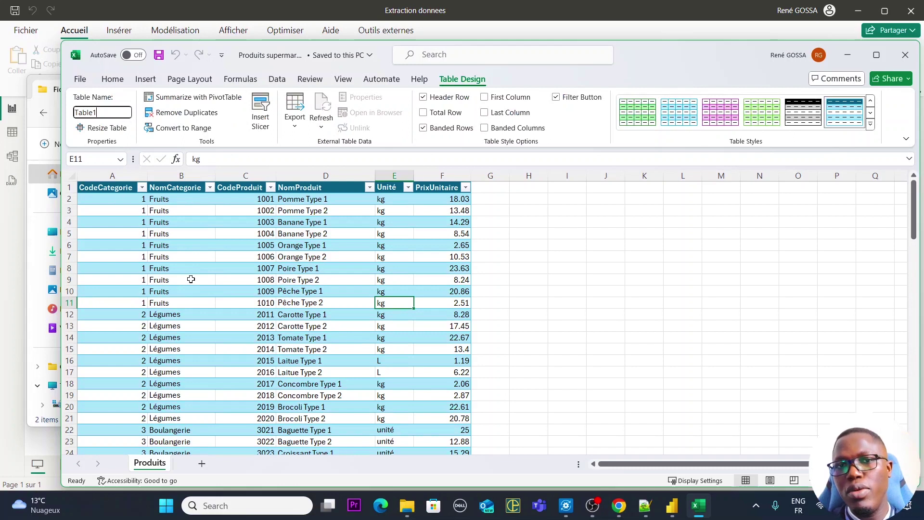
left_click(475, 282)
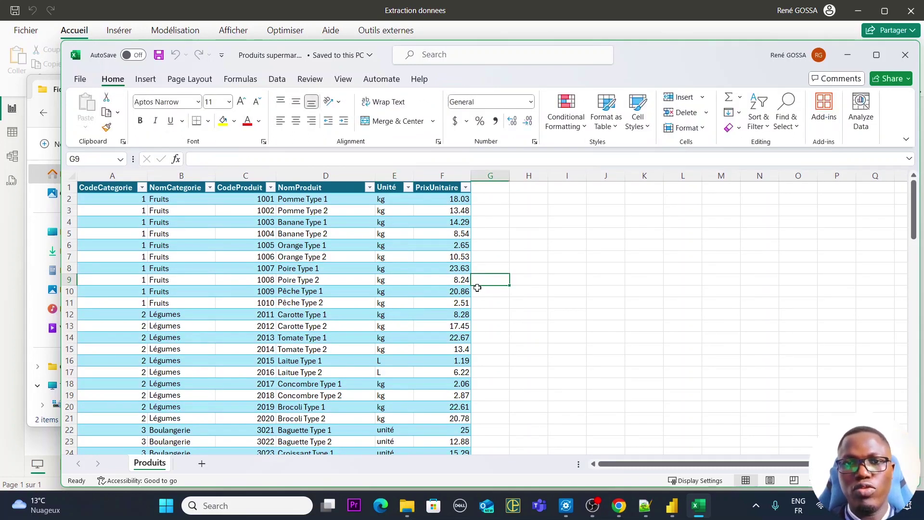
left_click(482, 248)
scroll(306, 324, "down", 6)
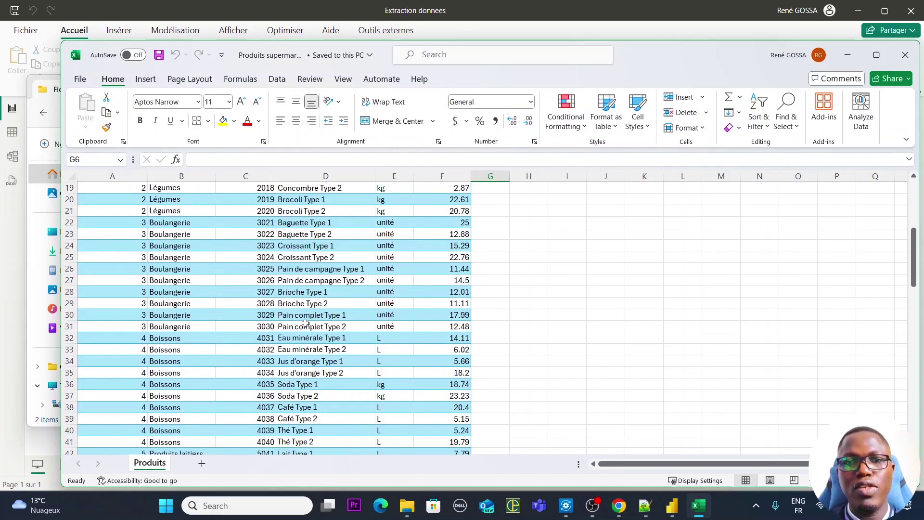
scroll(305, 324, "down", 20)
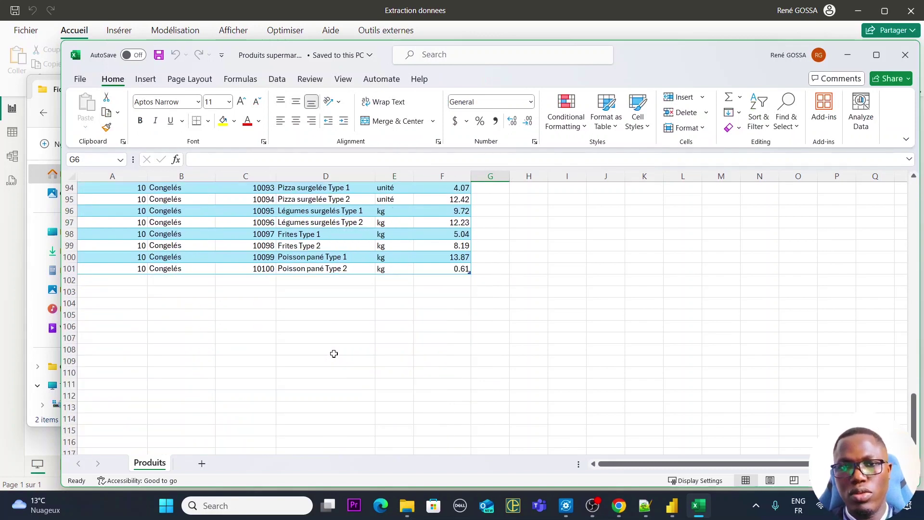
scroll(334, 354, "up", 17)
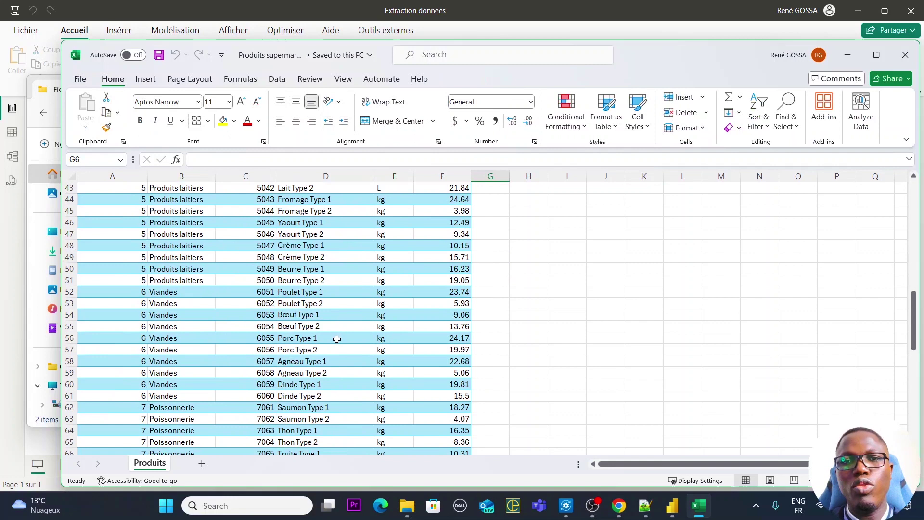
scroll(338, 338, "up", 12)
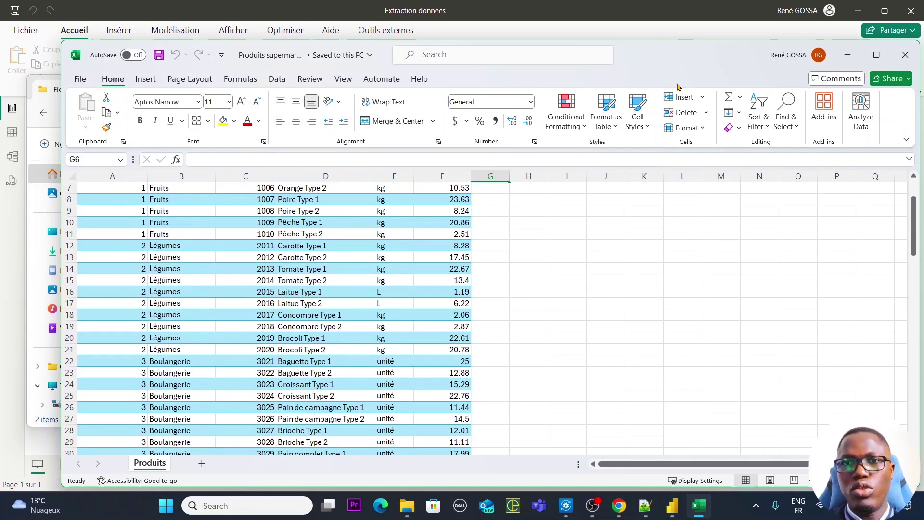
Step: Switch back to the Power BI report and start importing data from an Excel workbook
left_click(618, 41)
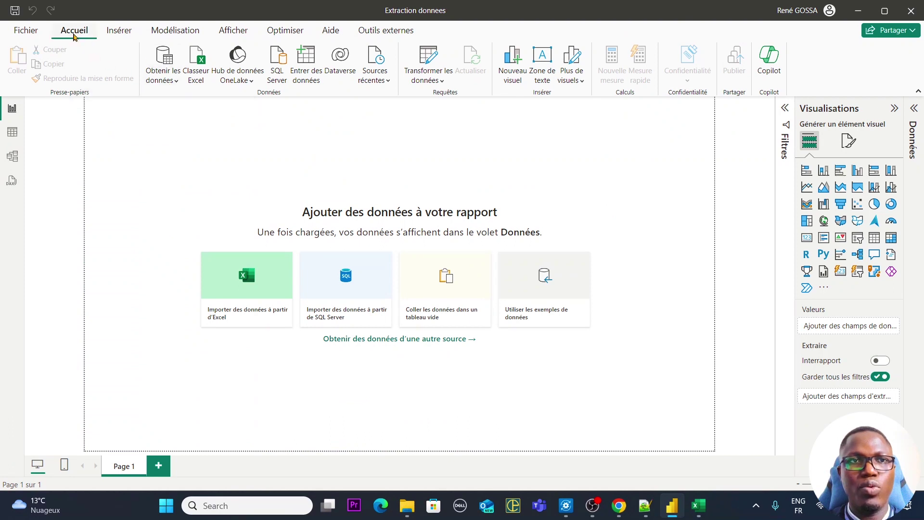
left_click(169, 81)
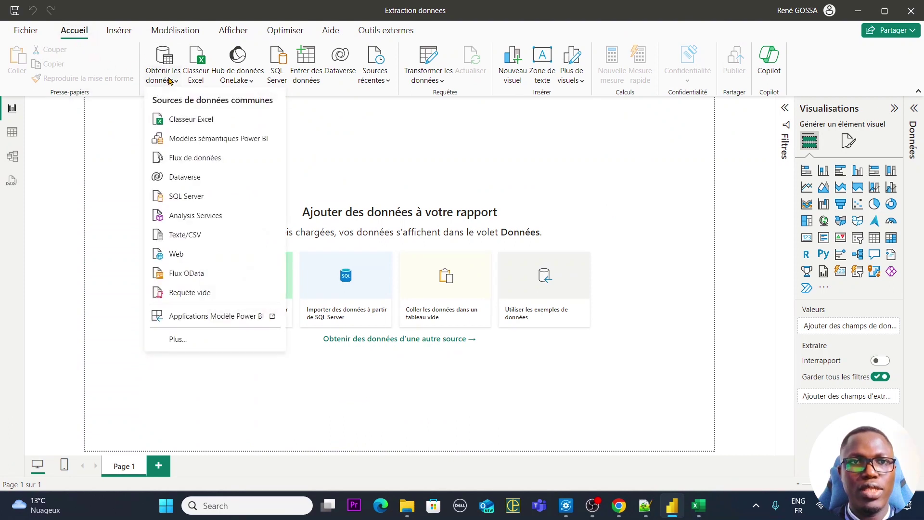
left_click(197, 121)
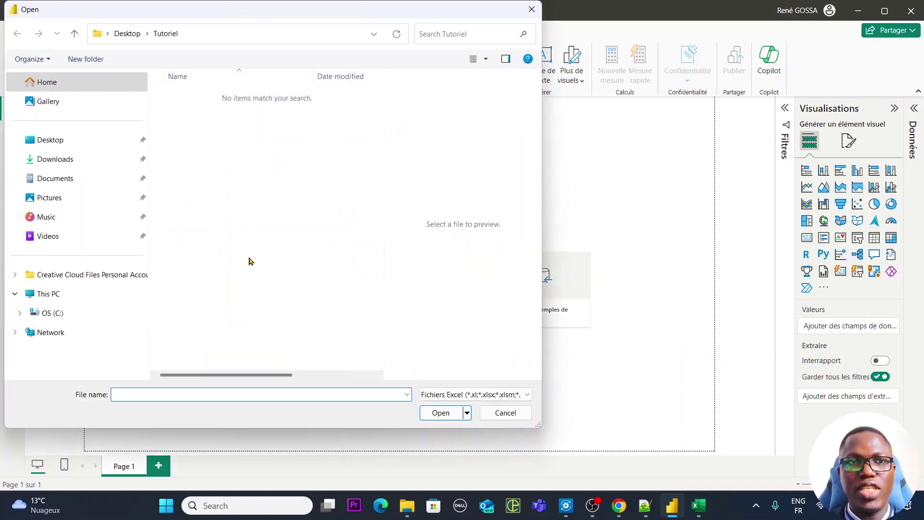
Step: Copy the full path of the Fichiers folder from its File Explorer window
mouse_move(417, 510)
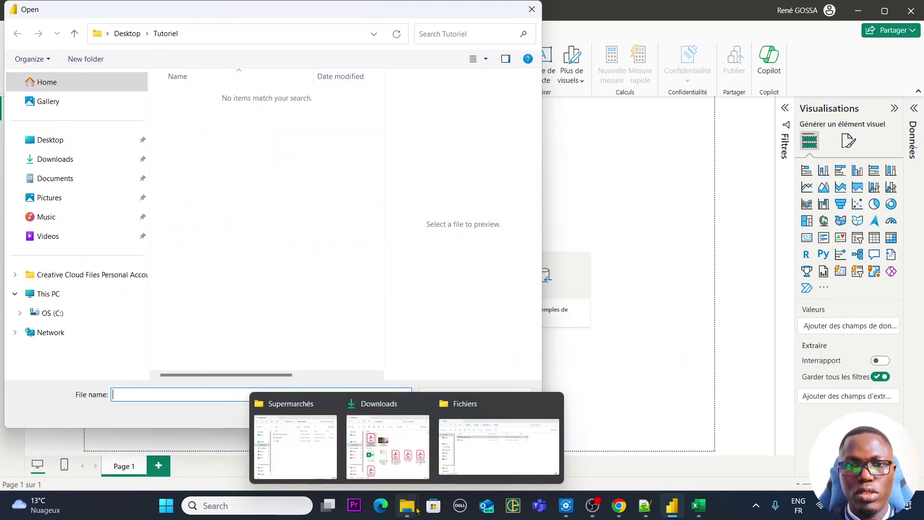
left_click(56, 141)
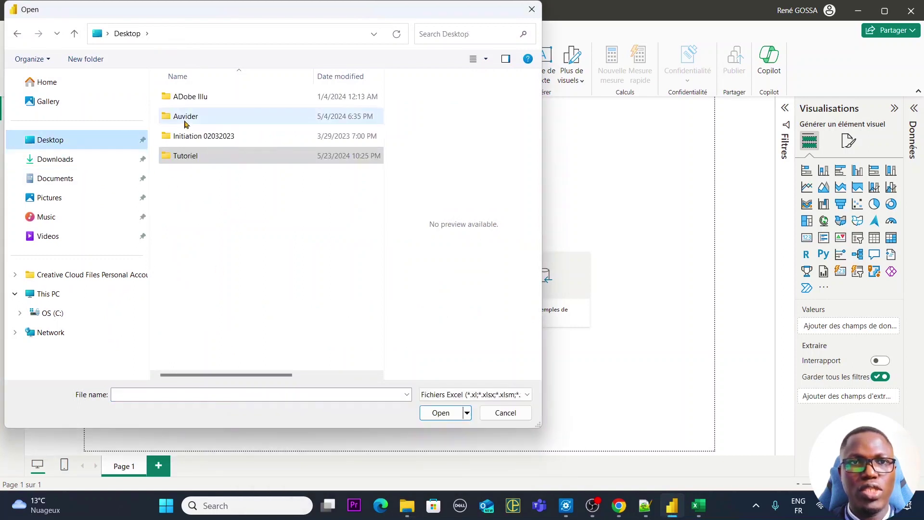
left_click(408, 506)
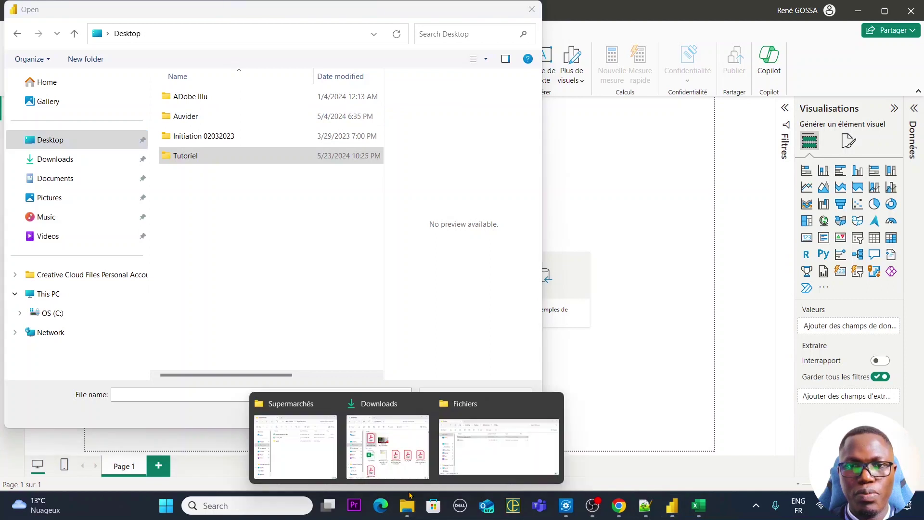
left_click(476, 428)
left_click(461, 113)
key("ctrl+c")
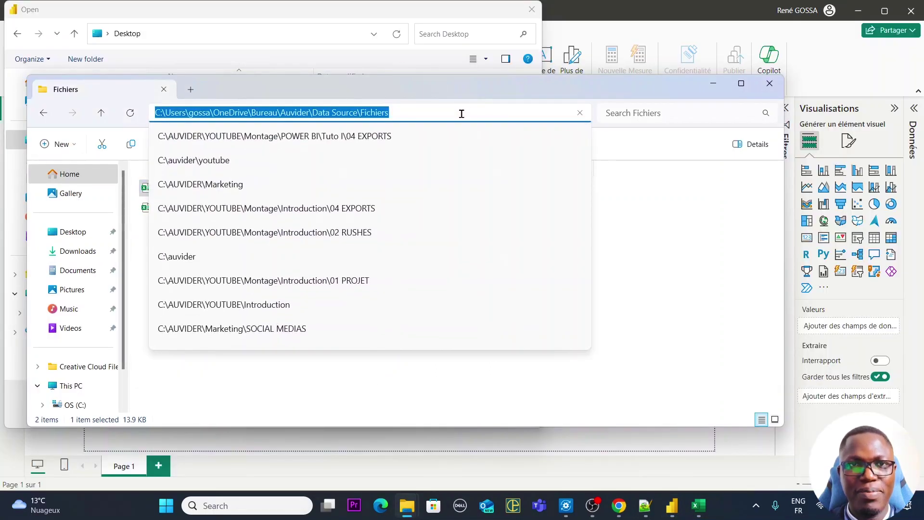
Step: Go to the copied folder path in the Open dialog and open the Produits supermarchés workbook for import
left_click(285, 11)
left_click(213, 36)
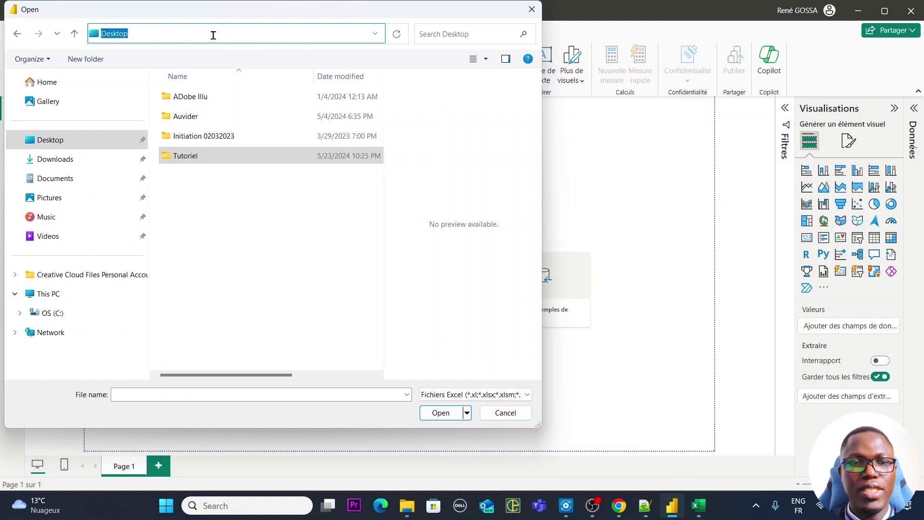
key("ctrl+v")
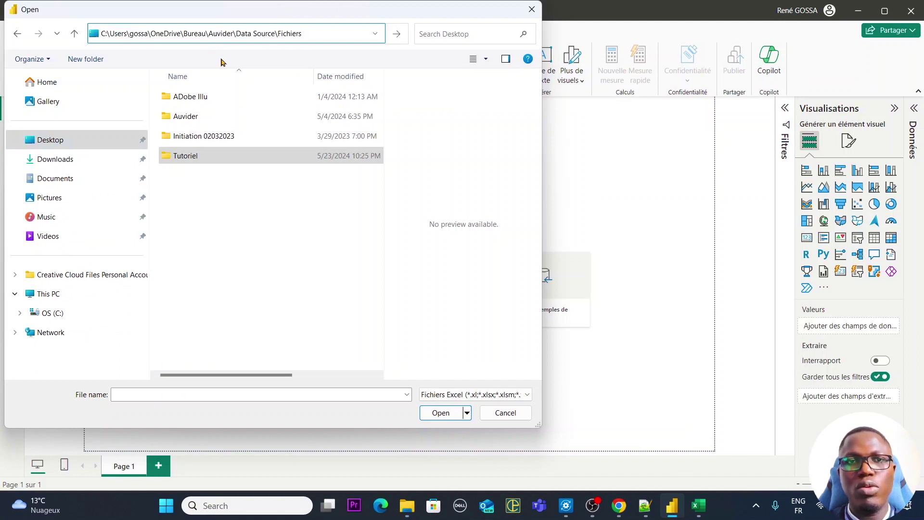
key("Return")
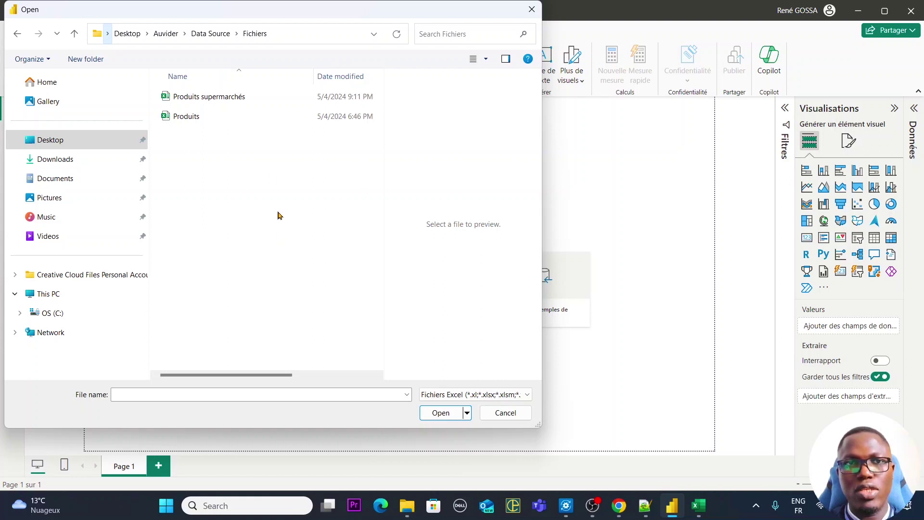
left_click(188, 98)
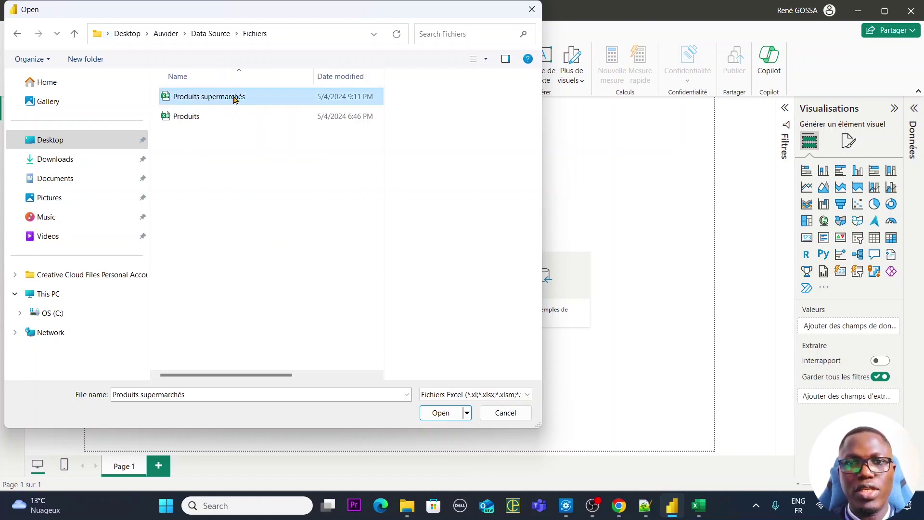
left_click(440, 413)
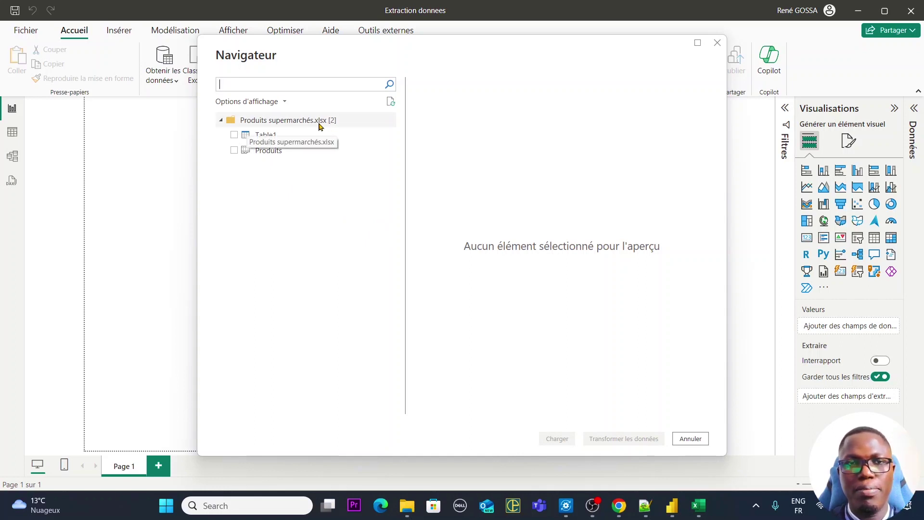
Step: Compare the previews of the Table1 table and the Produits sheet in the Navigator
left_click(265, 136)
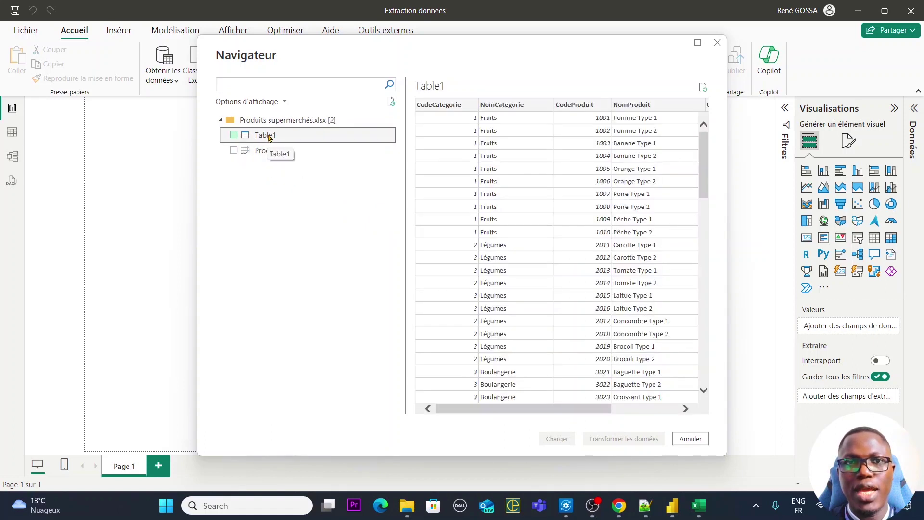
left_click(237, 137)
left_click(238, 137)
left_click(277, 151)
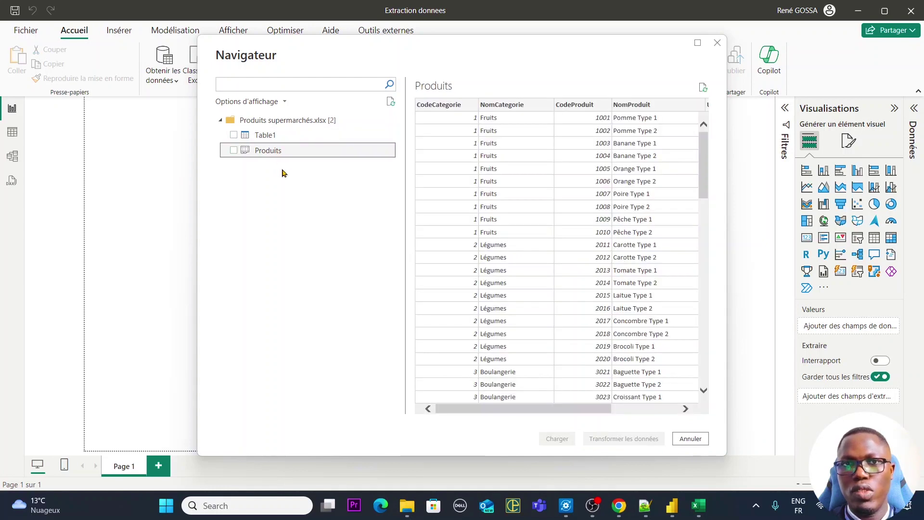
left_click(283, 141)
left_click(284, 145)
left_click(285, 136)
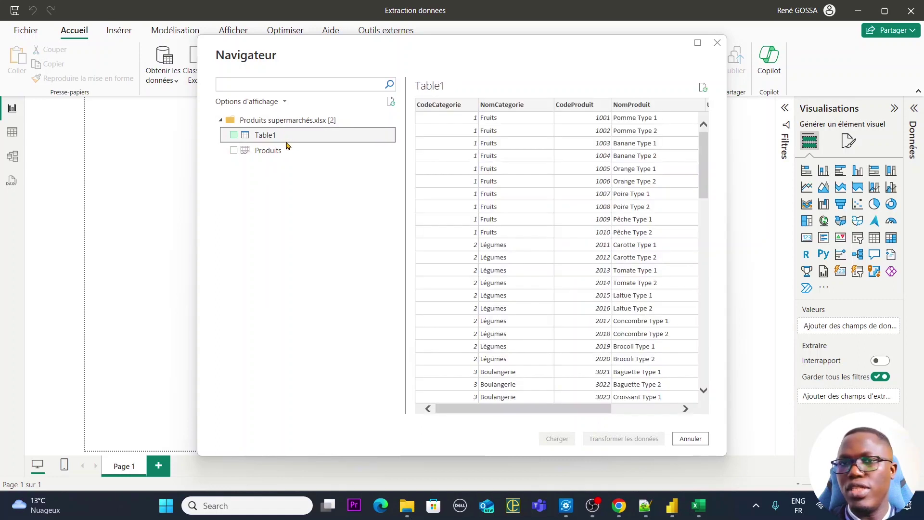
left_click(290, 150)
left_click(289, 135)
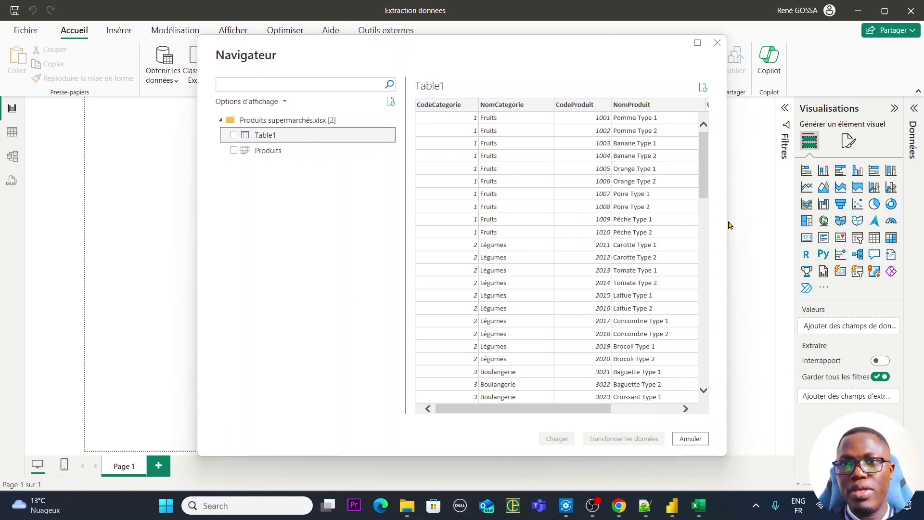
Step: Widen the Navigator window to fit all preview columns and preview Table1 again
left_click_drag(724, 222, 842, 227)
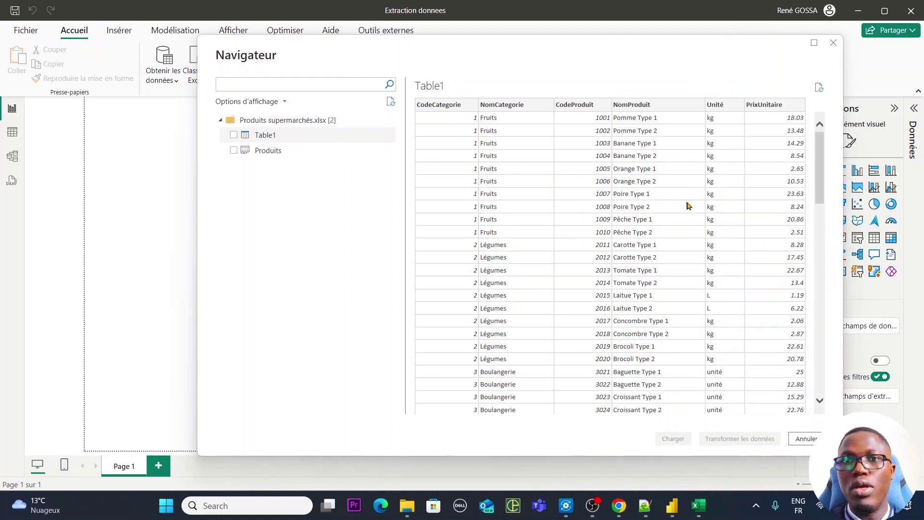
left_click(304, 153)
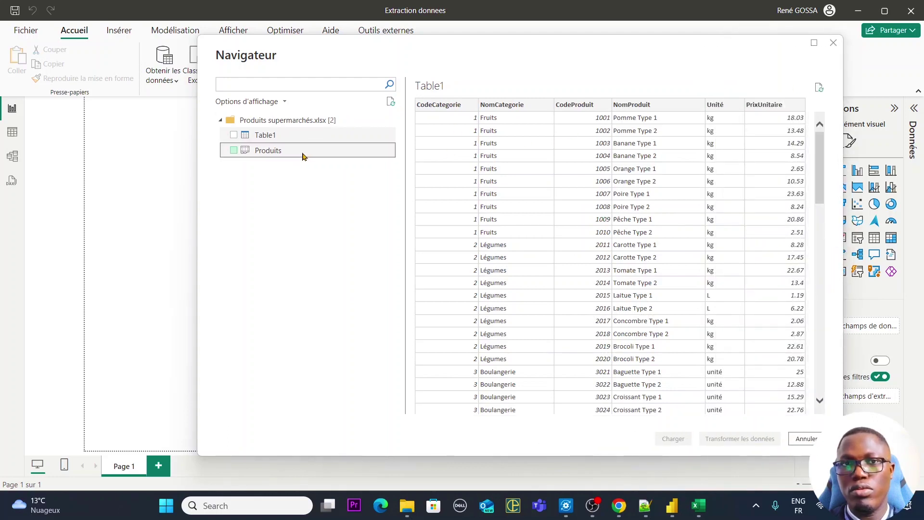
left_click(304, 137)
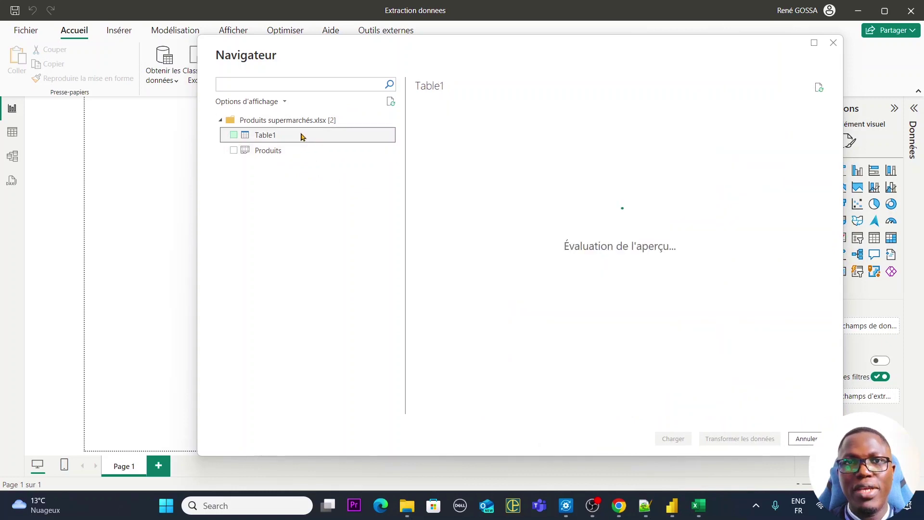
left_click_drag(320, 153, 345, 180)
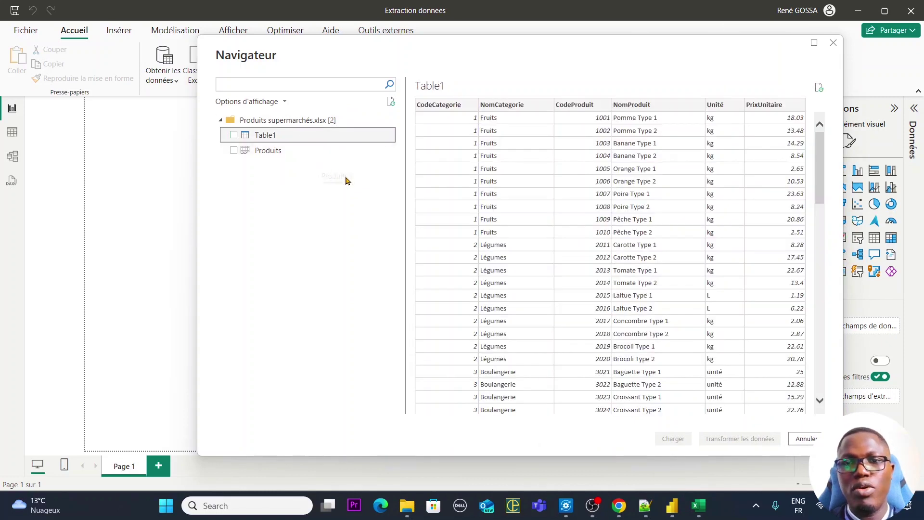
Step: Check the Produits sheet in Excel against its preview in the Power BI Navigator
left_click(698, 506)
left_click(301, 265)
scroll(380, 264, "up", 2)
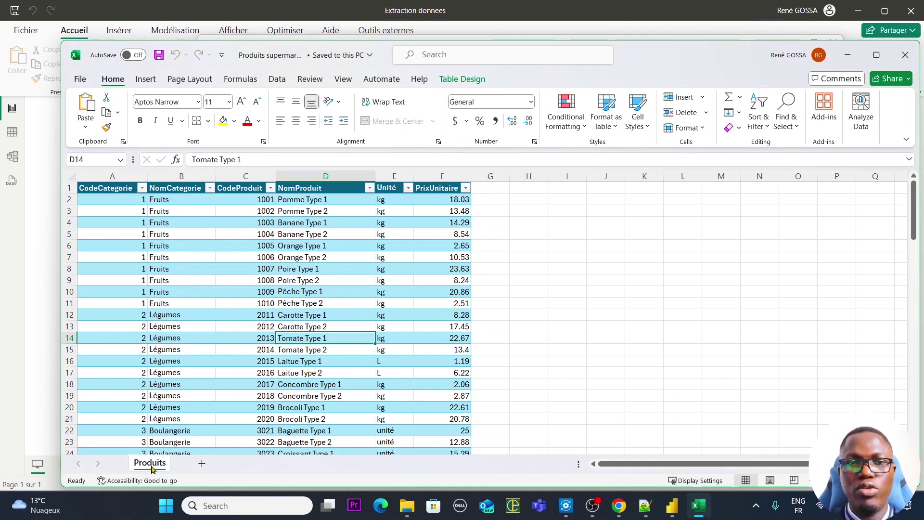
key("alt+Tab")
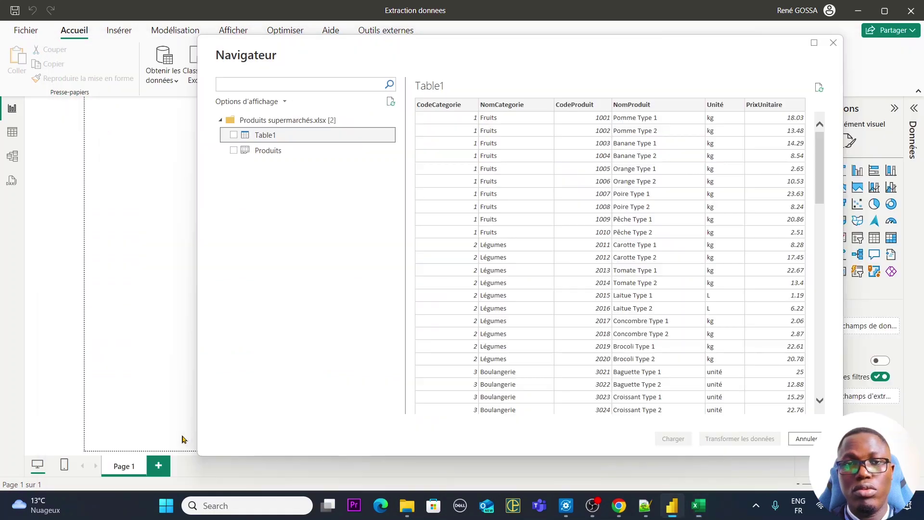
left_click(303, 151)
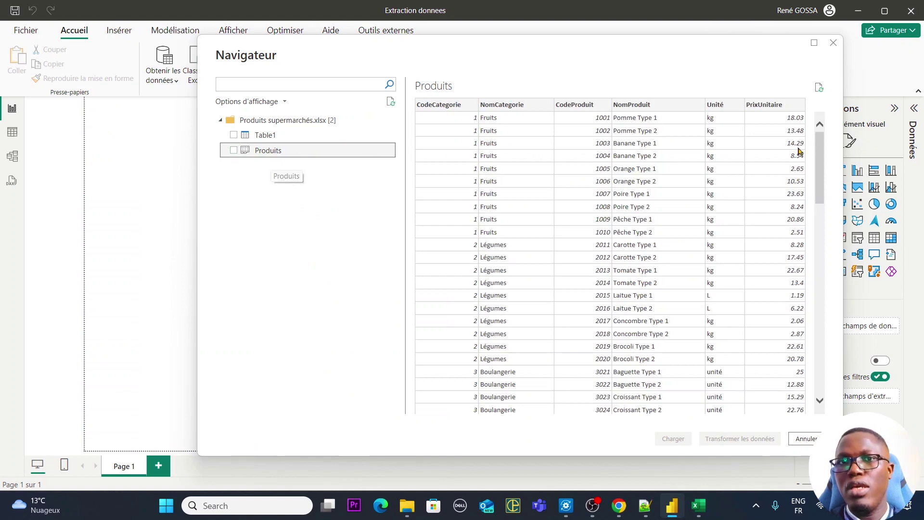
left_click_drag(818, 152, 814, 124)
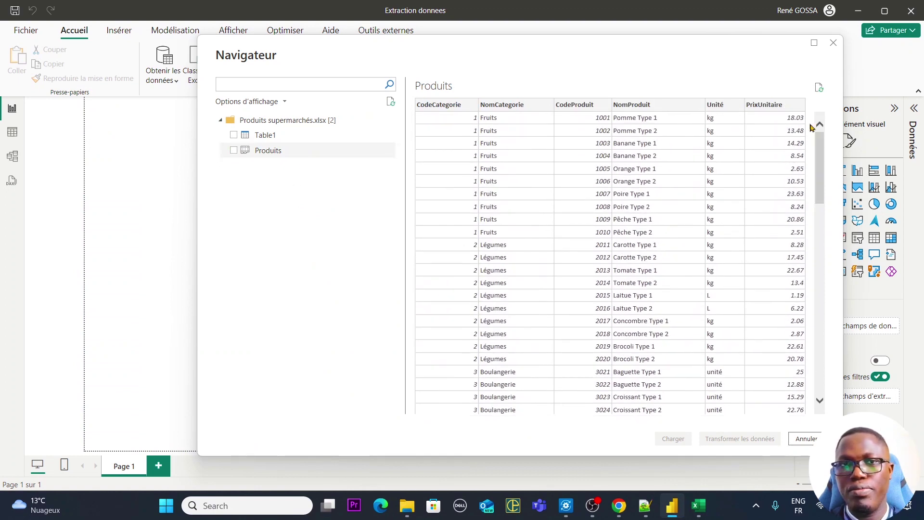
Step: Return to Excel and examine the product table's columns and rows on the Produits sheet
key("alt+Tab")
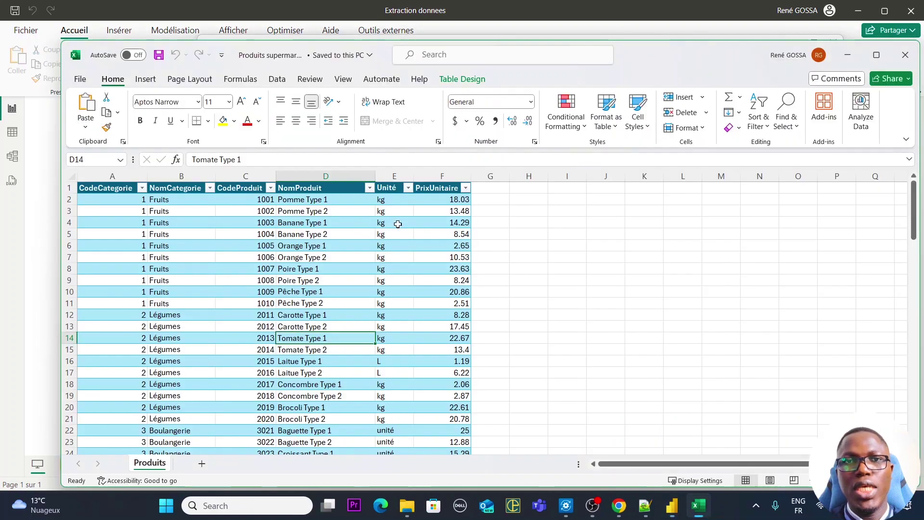
left_click(260, 246)
left_click(348, 255)
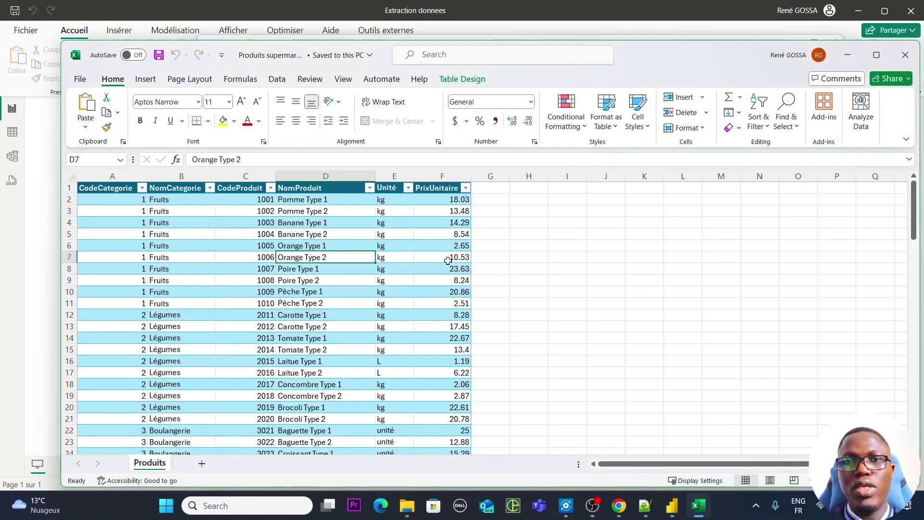
left_click(450, 190)
left_click(260, 361)
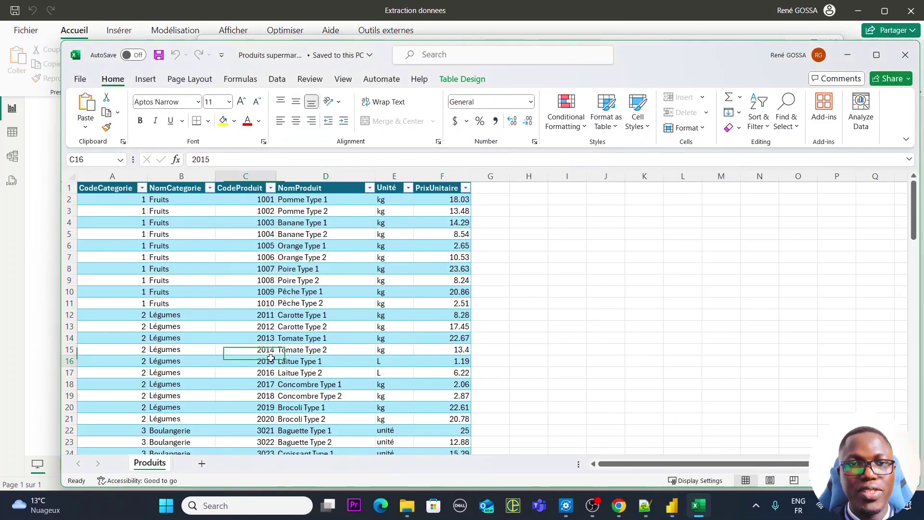
scroll(287, 333, "down", 5)
scroll(287, 333, "up", 5)
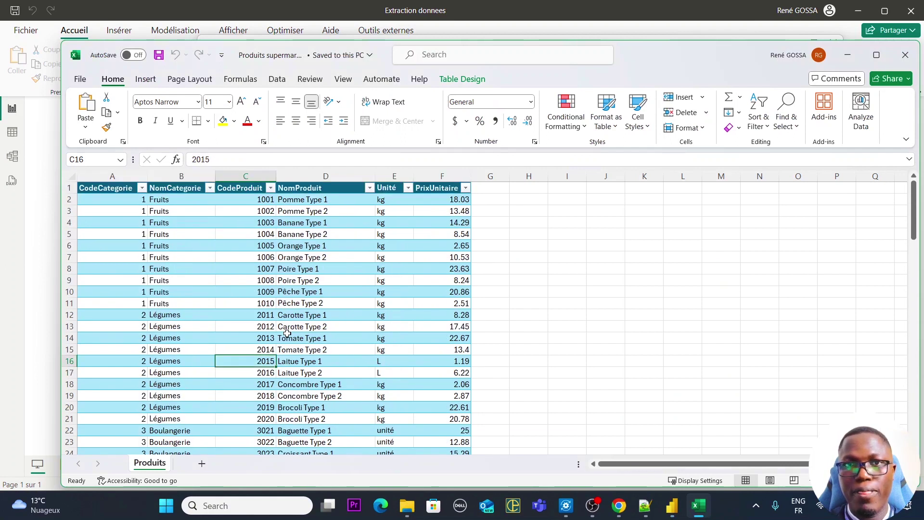
Step: Rename the product table on the Produits sheet as ListeProduits
left_click(464, 79)
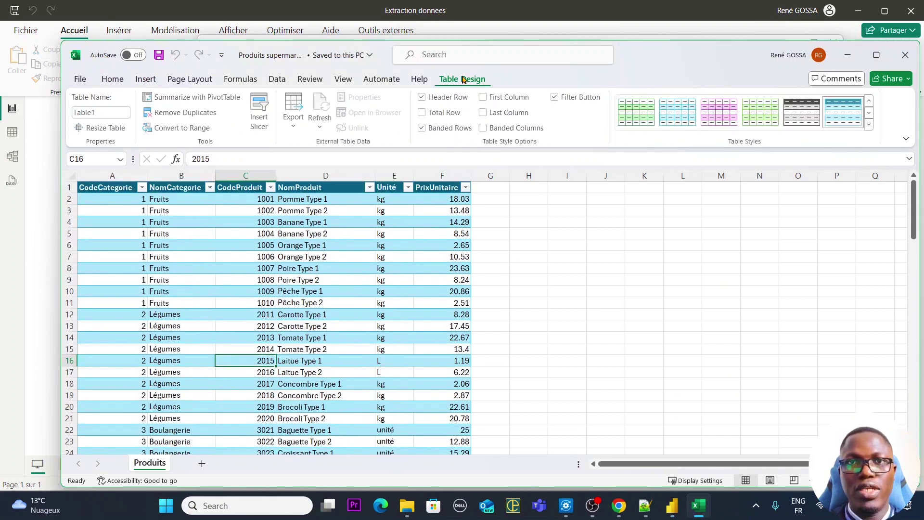
left_click(96, 113)
double_click(115, 115)
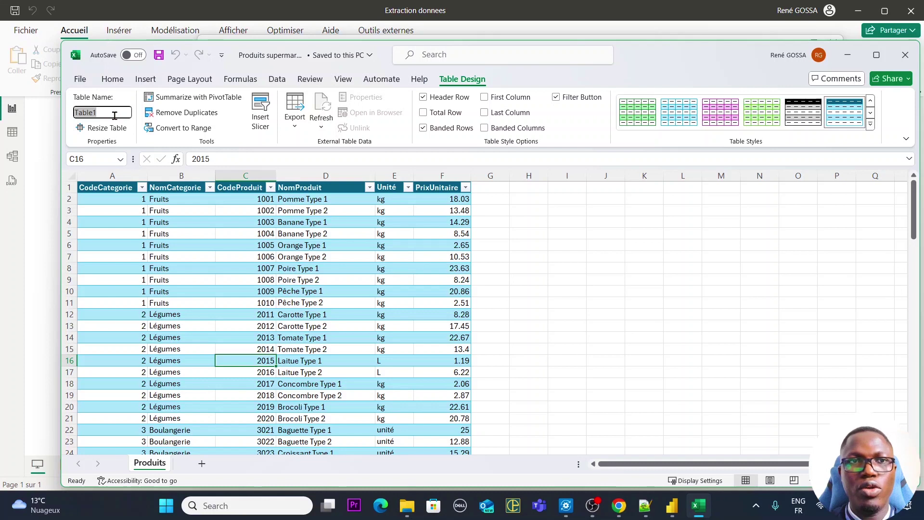
key("Caps_Lock")
type("L")
key("Caps_Lock")
type("iste")
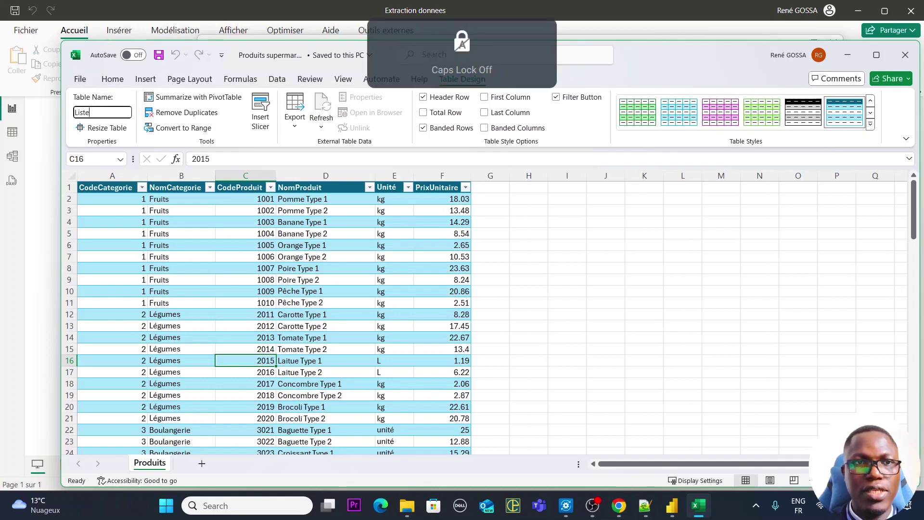
key("Caps_Lock")
type("P")
key("Caps_Lock")
type("roduits")
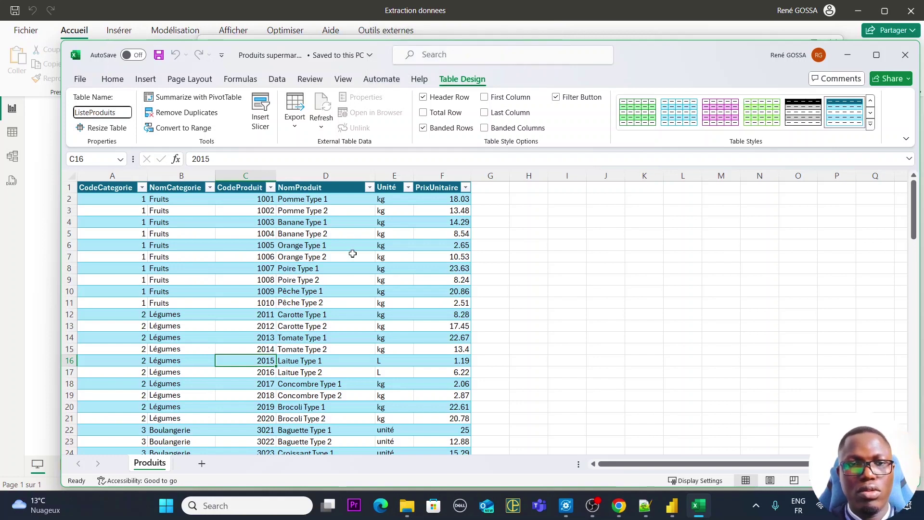
left_click(508, 291)
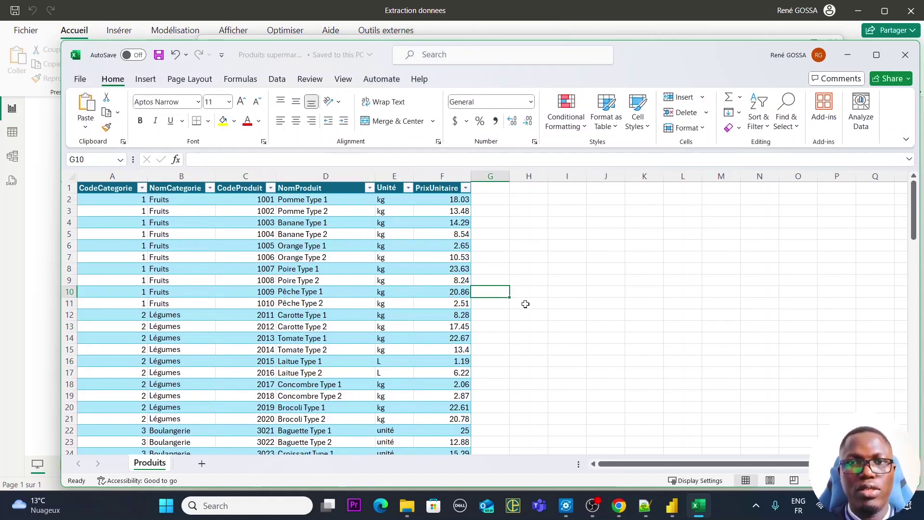
Step: Switch back to Power BI and refresh the Navigator's item list for the Produits supermarchés workbook
key("alt+Tab")
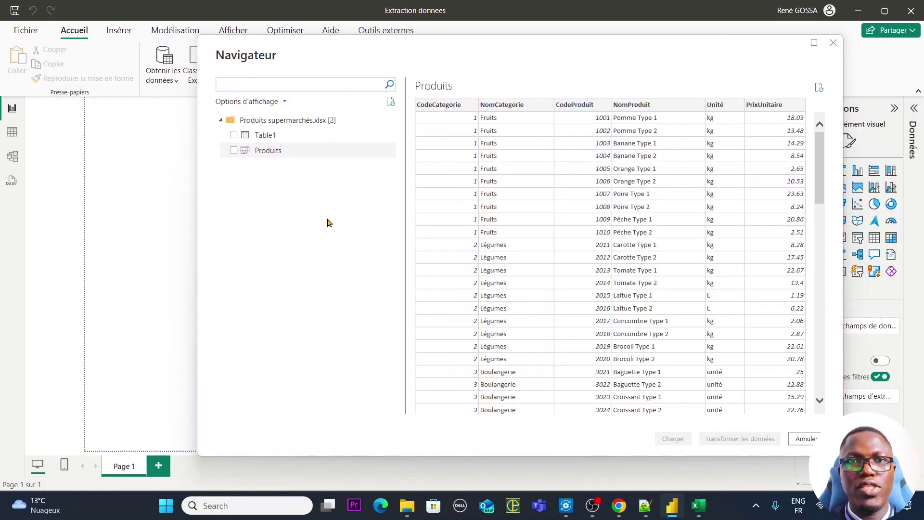
left_click(390, 103)
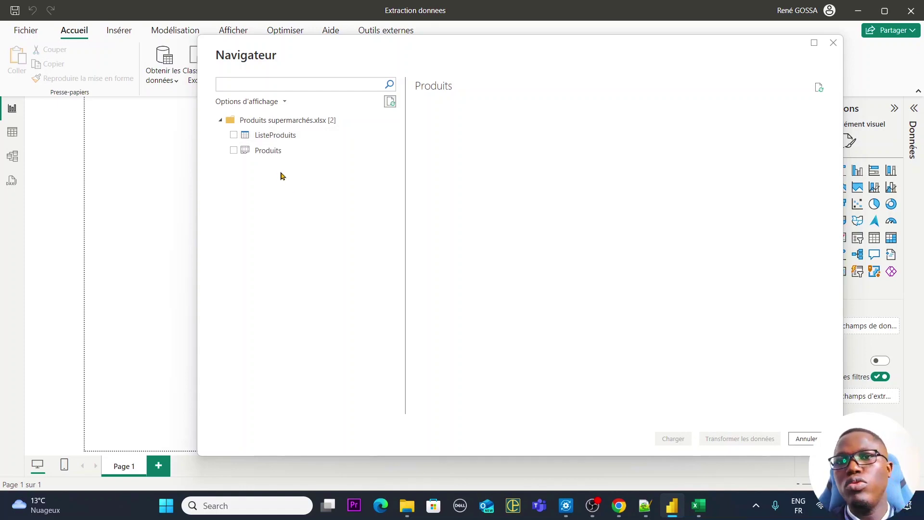
Step: Switch to Excel and add a new worksheet after Produits in the workbook
key("alt+Tab")
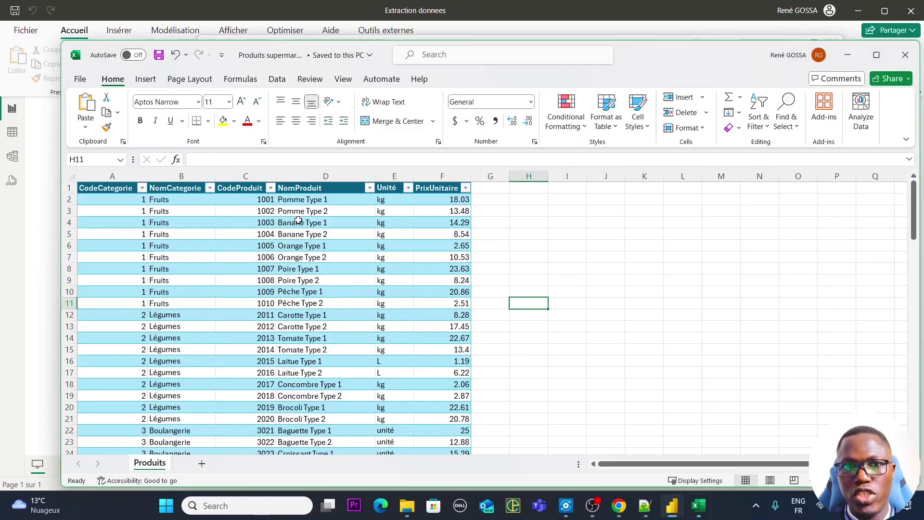
left_click(202, 465)
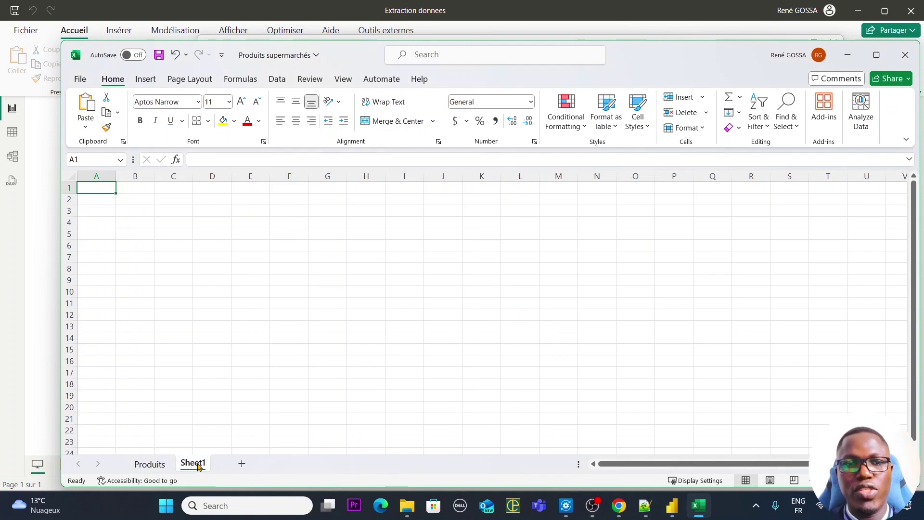
double_click(195, 463)
left_click(212, 372)
Step: Enter the text "Test feuille 2" in cell B4 of Sheet1
left_click(136, 222)
key("Caps_Lock")
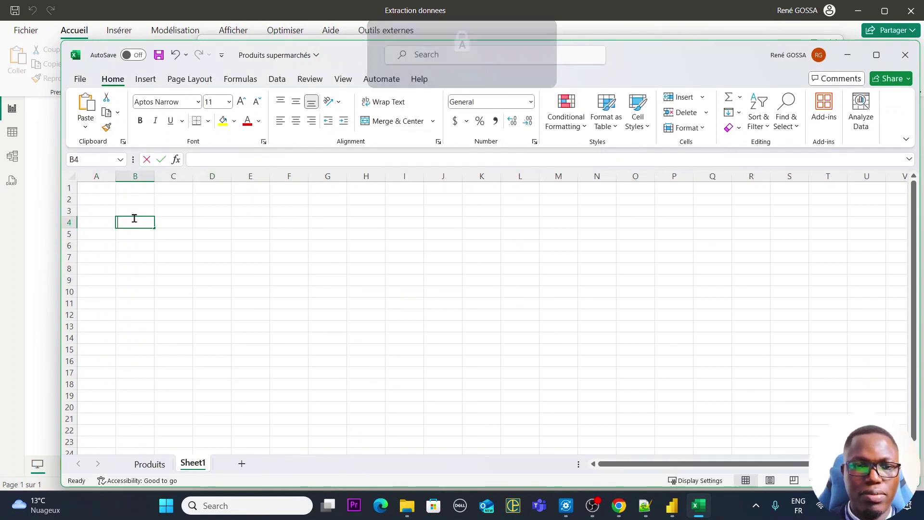
key("Caps_Lock")
type("Test")
key("Caps_Lock")
key("Caps_Lock")
type("feuille")
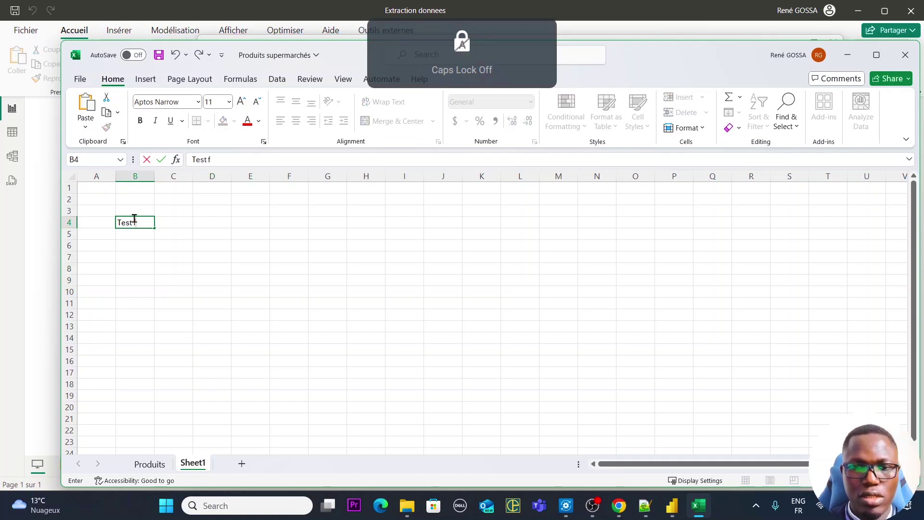
key("Caps_Lock")
key("Caps_Lock")
type("2")
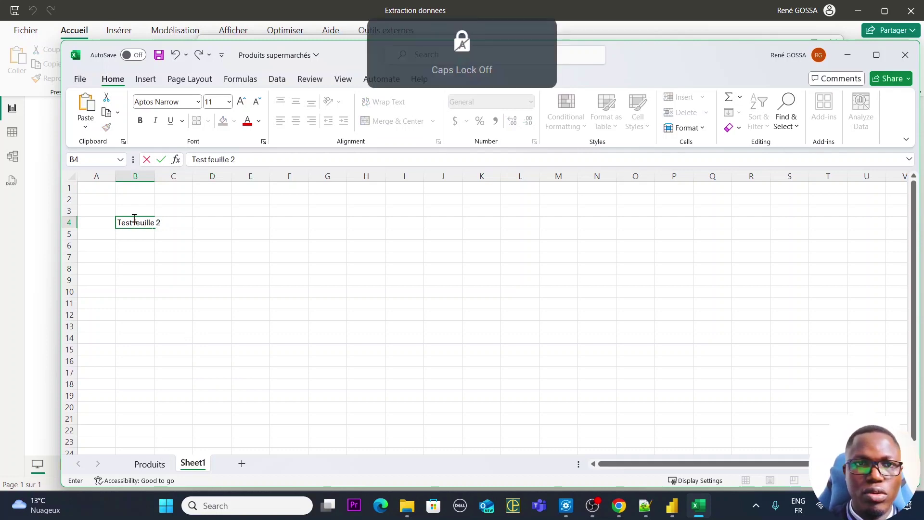
left_click(186, 256)
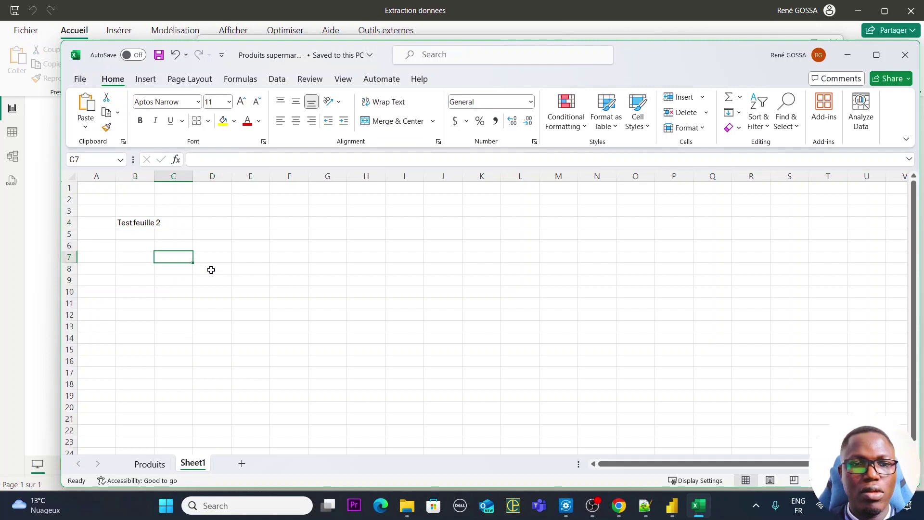
Step: Switch to Power BI and refresh the Navigator's item list to pick up the added sheet
key("alt+Tab")
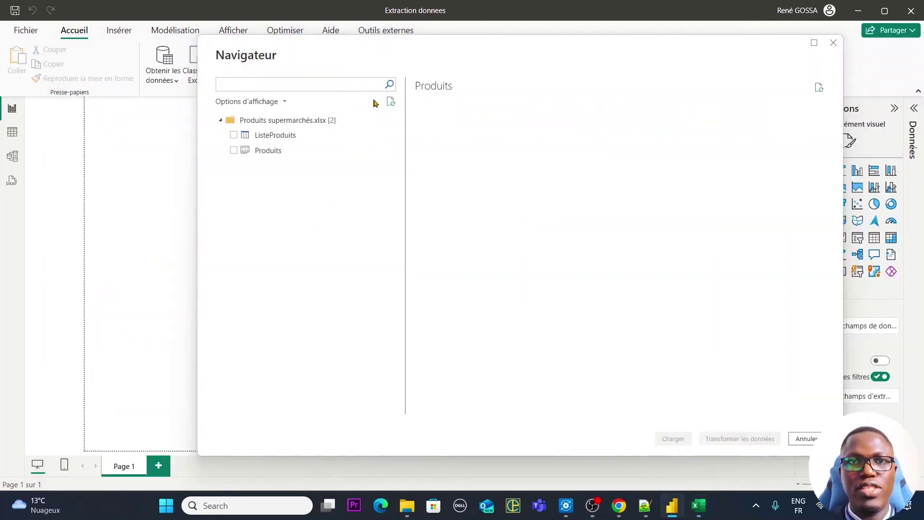
left_click(391, 103)
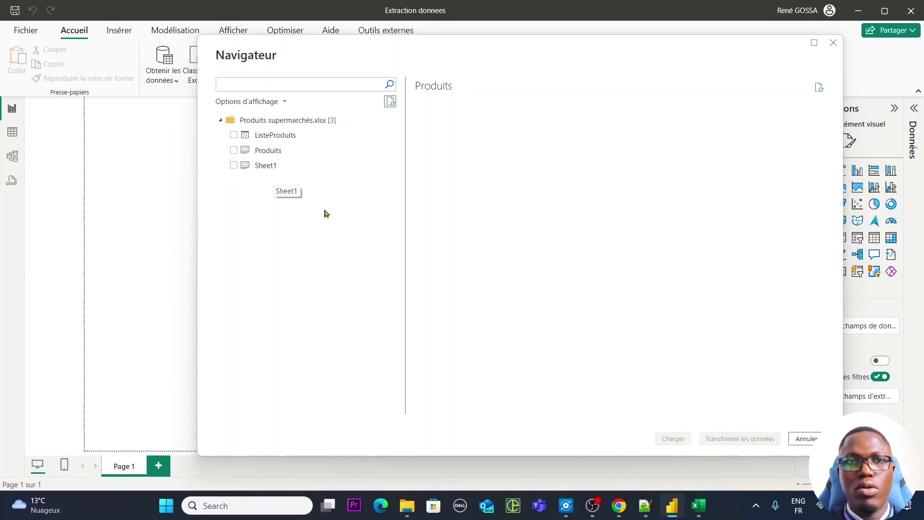
Step: Return to Excel and enter the column headers Nom in E6 and Prenom in F6 on Sheet1
key("alt+Tab")
left_click(260, 251)
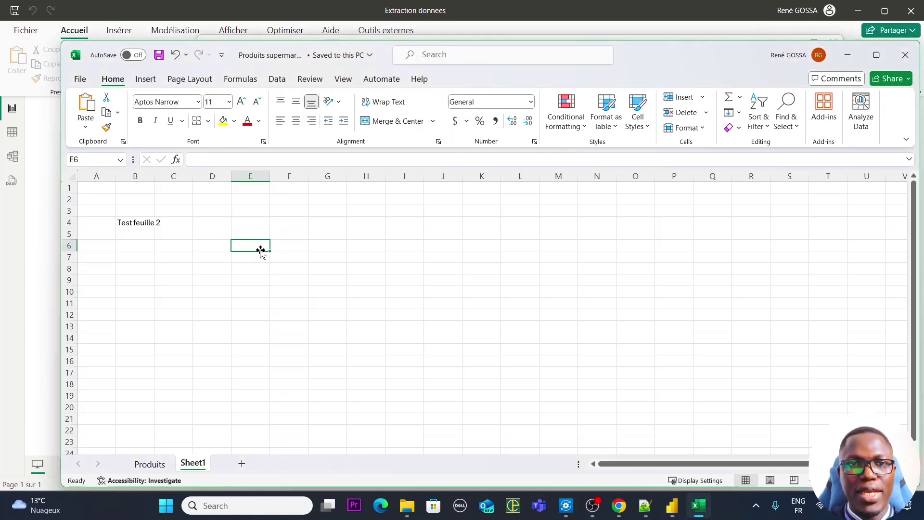
key("Caps_Lock")
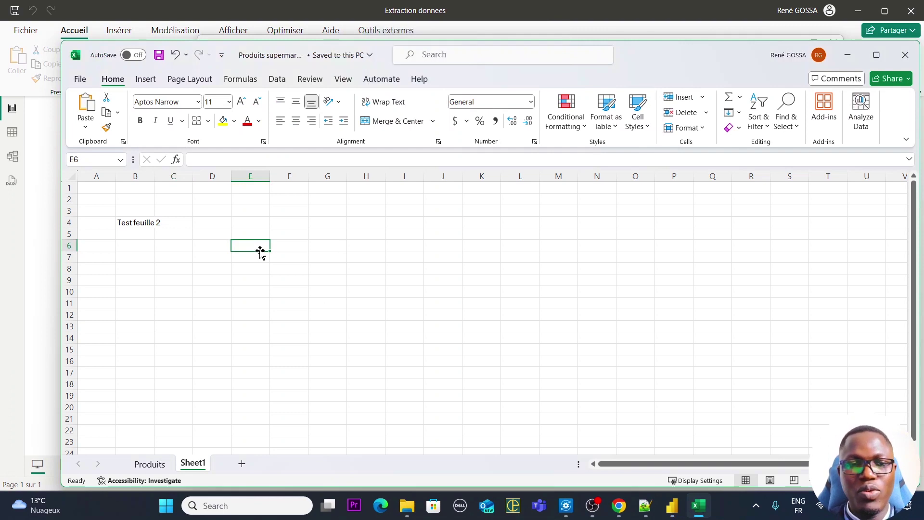
type("N")
key("Caps_Lock")
type("om")
key("Tab")
key("Caps_Lock")
type("P")
key("Caps_Lock")
type("renom")
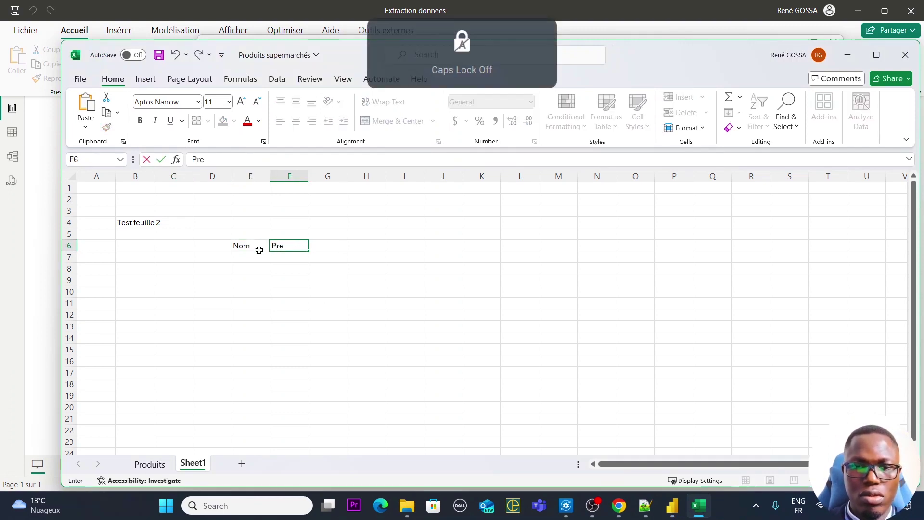
left_click(248, 257)
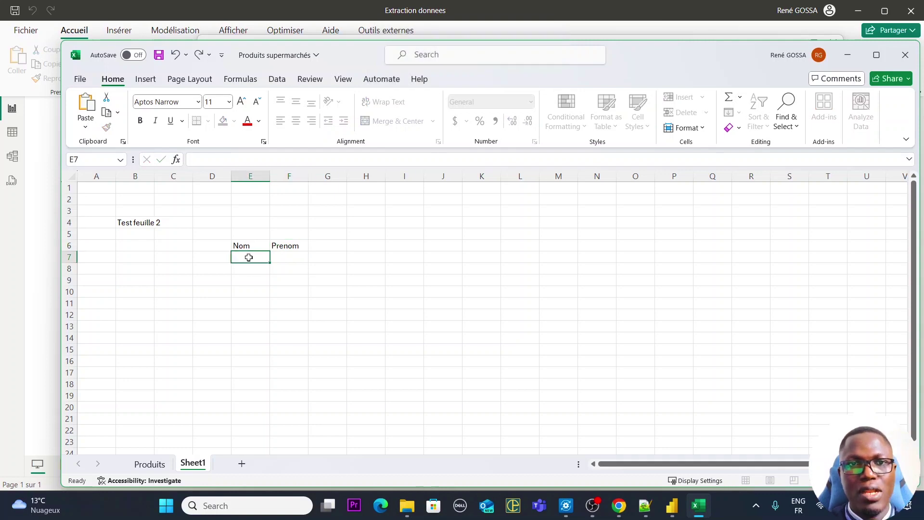
key("Caps_Lock")
type("T")
key("Caps_Lock")
type("o")
key("BackSpace")
key("BackSpace")
key("Caps_Lock")
type("J")
key("Caps_Lock")
type("oh")
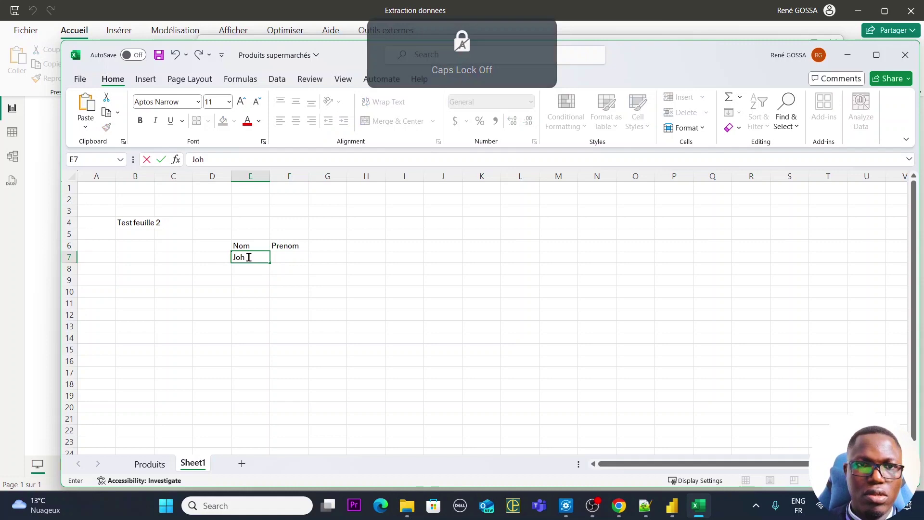
type("n")
key("BackSpace")
key("BackSpace")
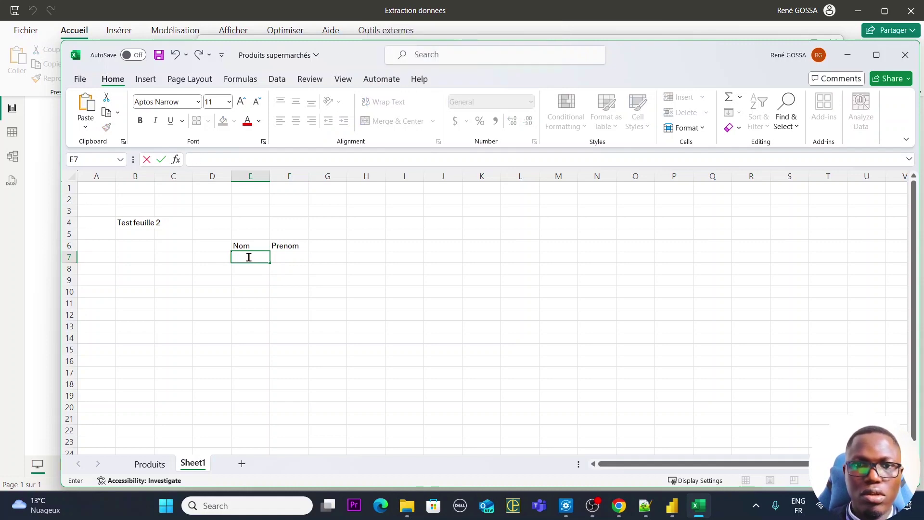
Step: Enter the first sample person's last name in E7 and first name in F7
key("Caps_Lock")
type("J")
key("Caps_Lock")
type("ohn")
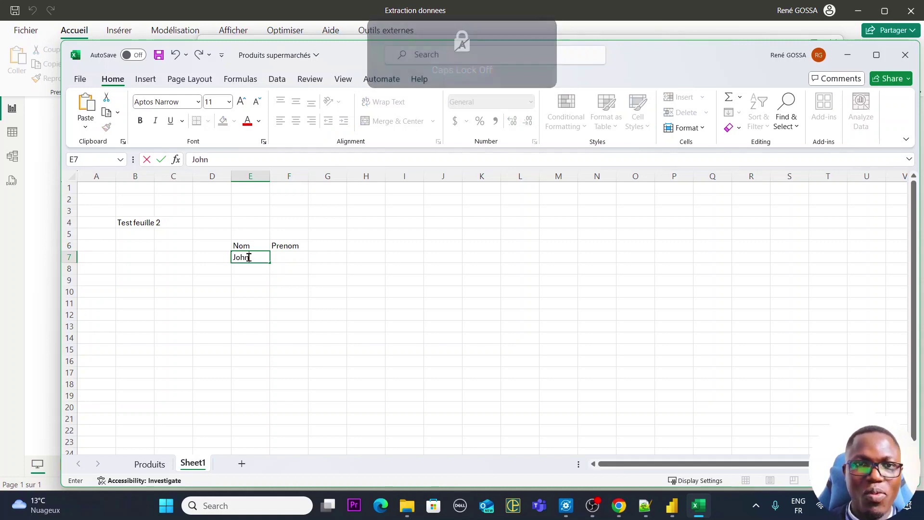
key("Tab")
key("Caps_Lock")
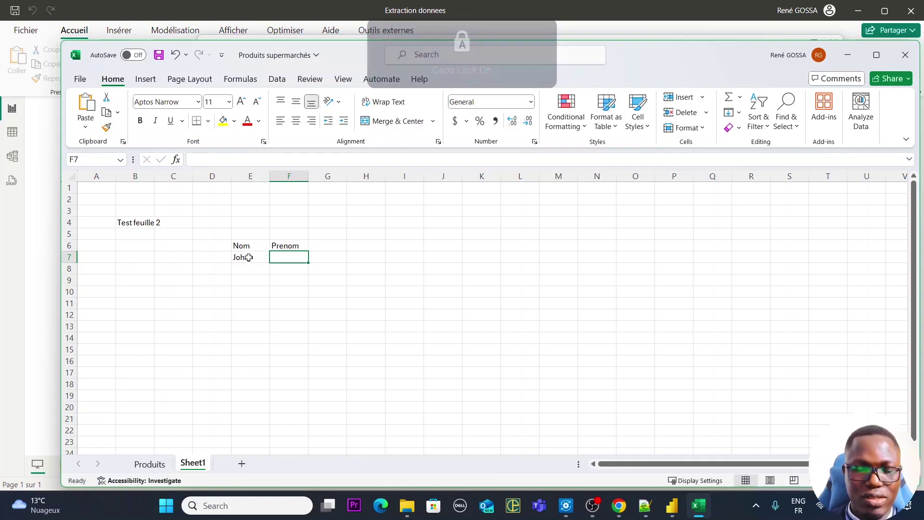
type("P")
key("Caps_Lock")
type("aul")
key("Return")
Step: Enter a second sample person's last name in E8 and first name in F8
key("Caps_Lock")
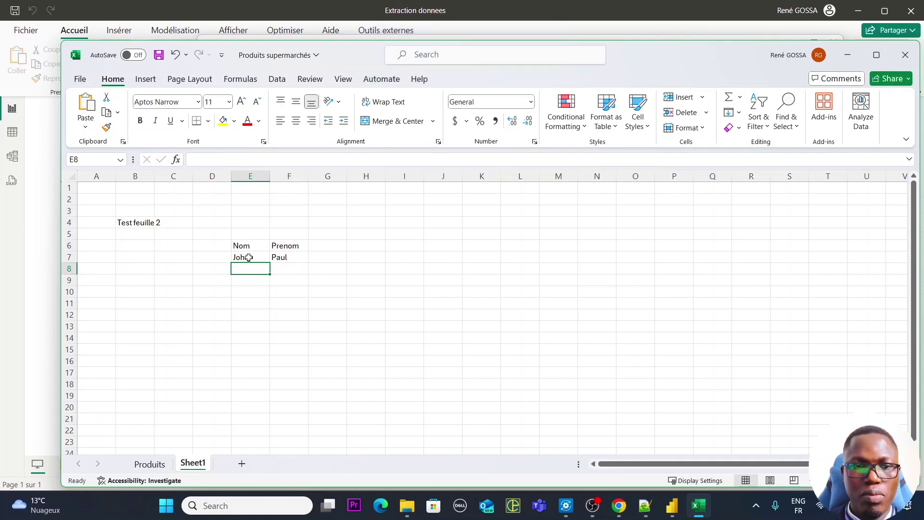
type("K")
key("Caps_Lock")
type("ar")
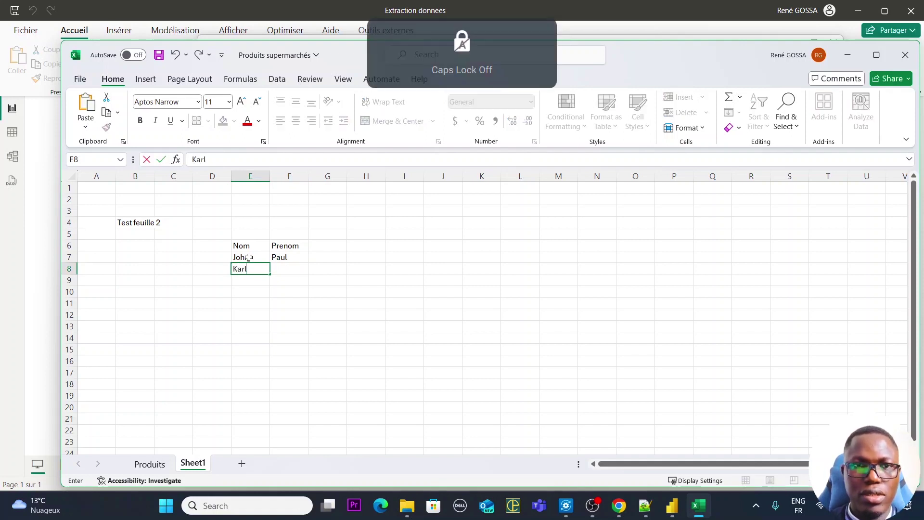
type("l")
key("Tab")
key("Caps_Lock")
type("S")
key("Caps_Lock")
type("imon")
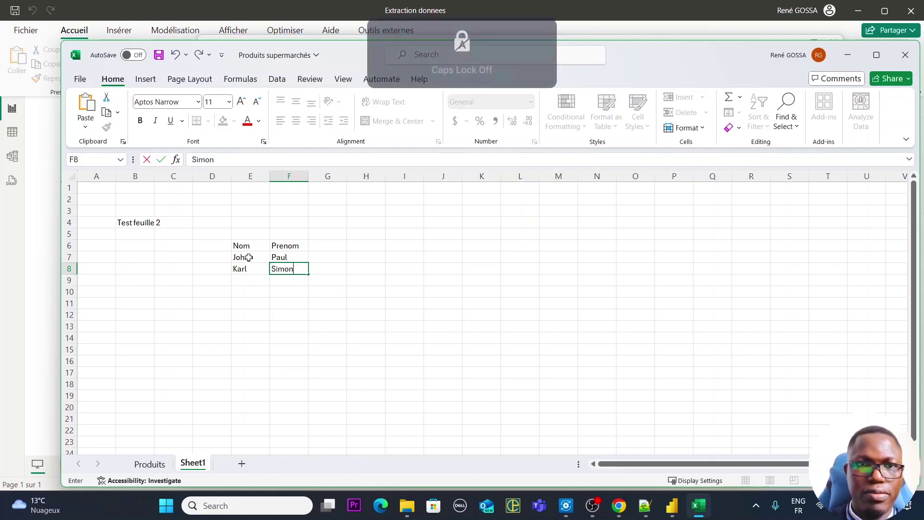
left_click(293, 276)
Step: Convert the range E6:F8 into a table, using its first row as headers
left_click_drag(241, 246, 286, 270)
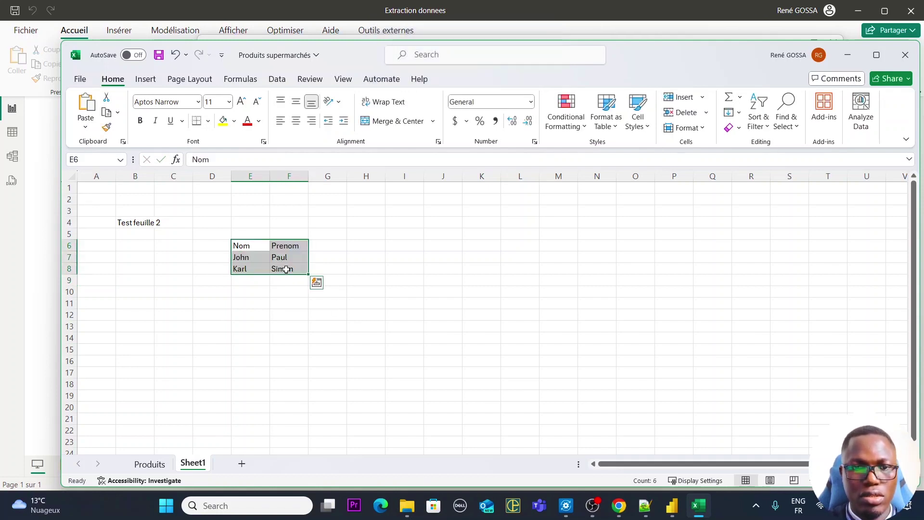
key("ctrl+t")
left_click(430, 228)
left_click(454, 247)
left_click(339, 248)
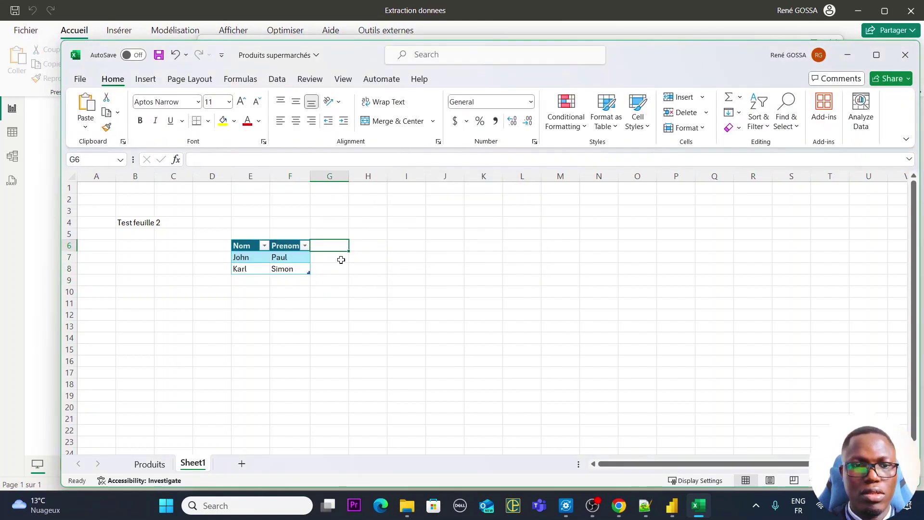
left_click(329, 270)
left_click(301, 268)
Step: Switch to Power BI and refresh the Navigator's item list to pick up the new table
key("alt+Tab")
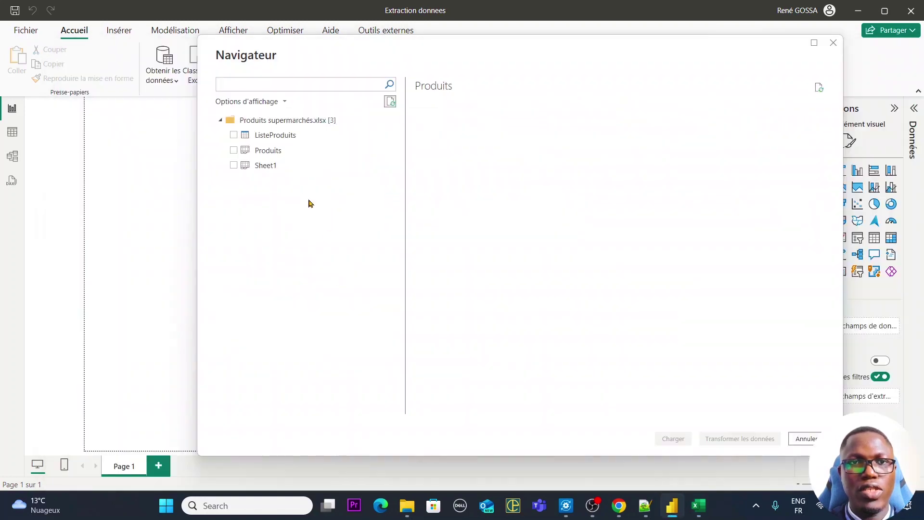
left_click(390, 102)
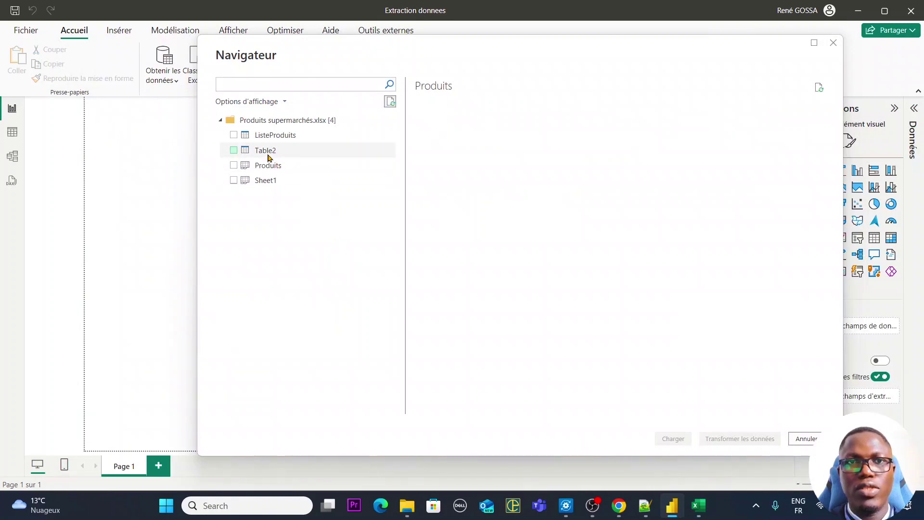
Step: Return to Excel and rename the Nom/Prenom table on Sheet1 as ListePersonnes
key("alt+Tab")
left_click(289, 245)
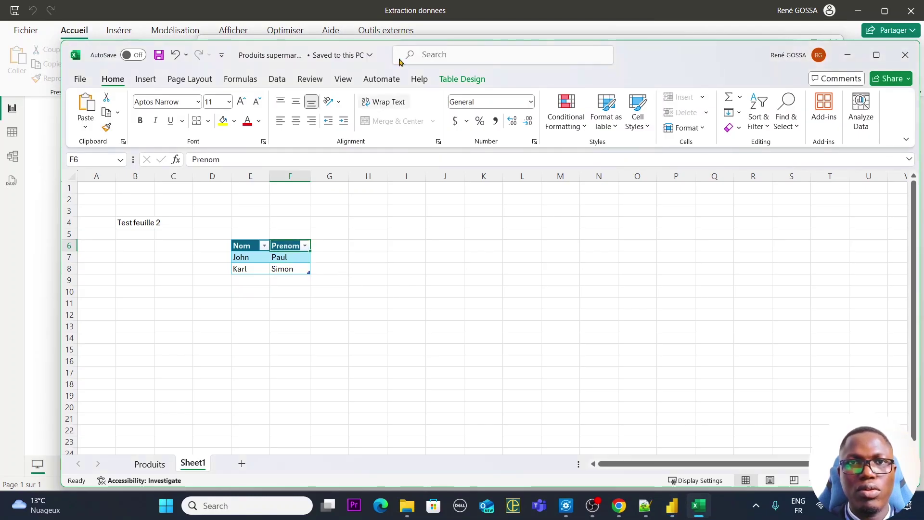
left_click(448, 80)
left_click(103, 113)
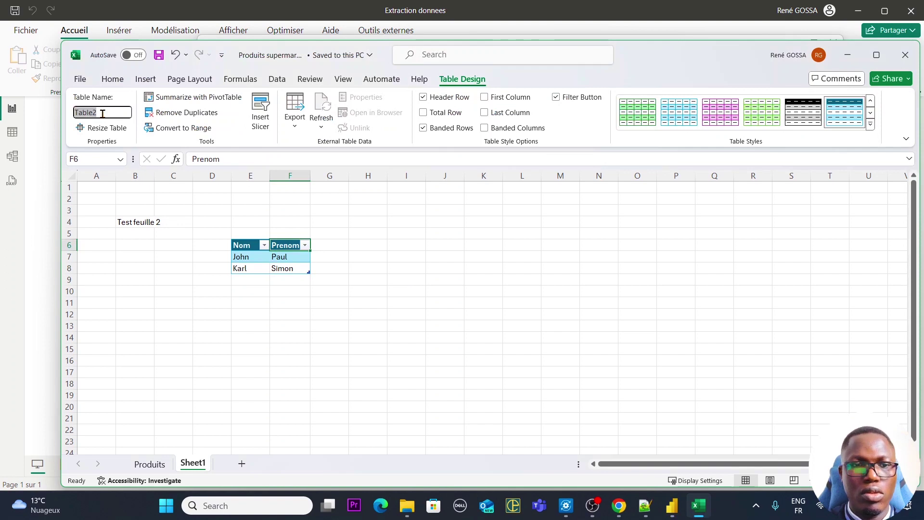
key("Caps_Lock")
type("L")
key("Caps_Lock")
type("iste")
key("Caps_Lock")
type("P")
key("Caps_Lock")
type("ersonnes")
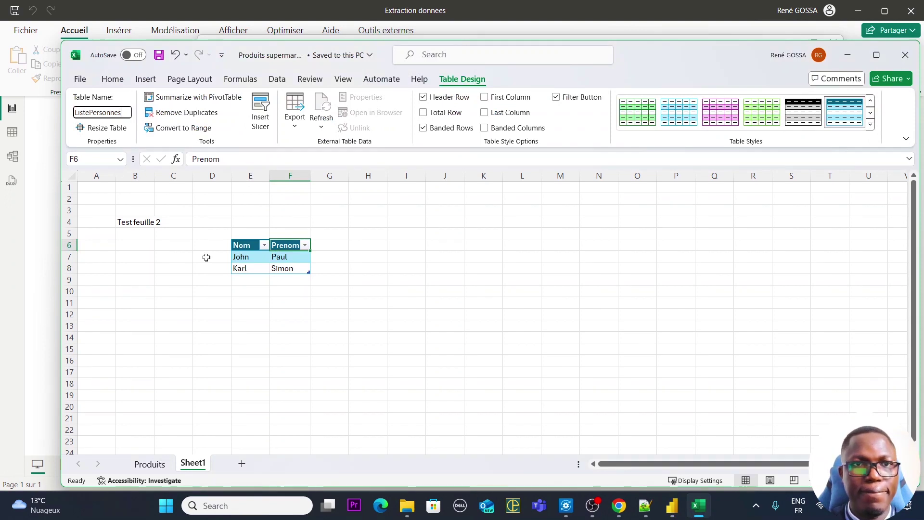
left_click(246, 265)
Step: Refresh the item list in the Power BI Navigator and return to Excel at cell K6 of Sheet1
key("alt+Tab")
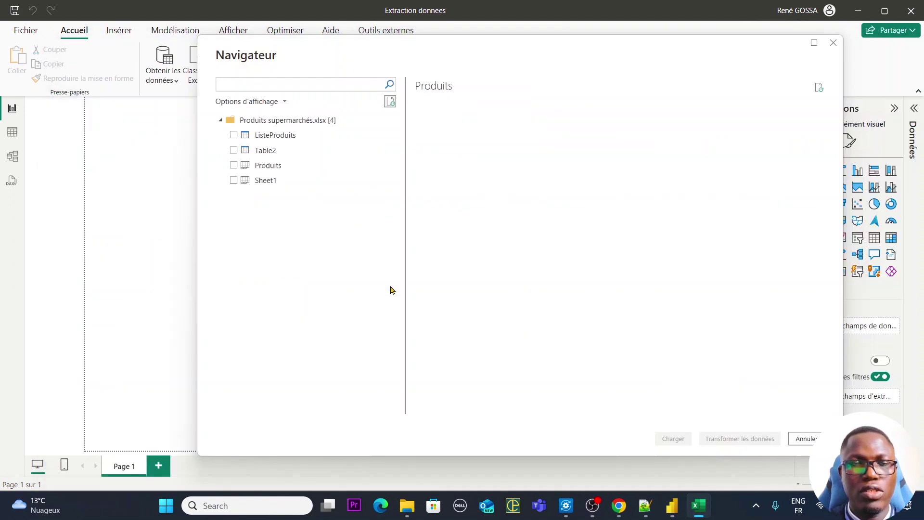
left_click(390, 101)
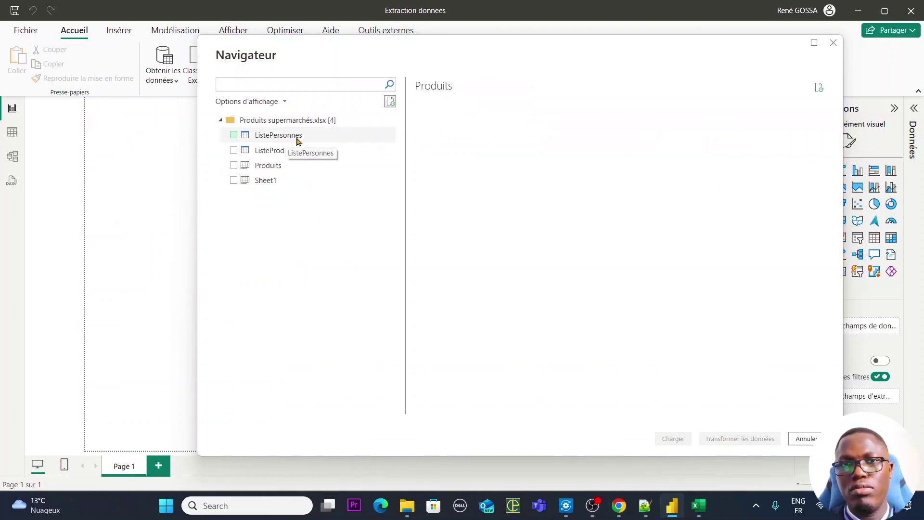
left_click(432, 246)
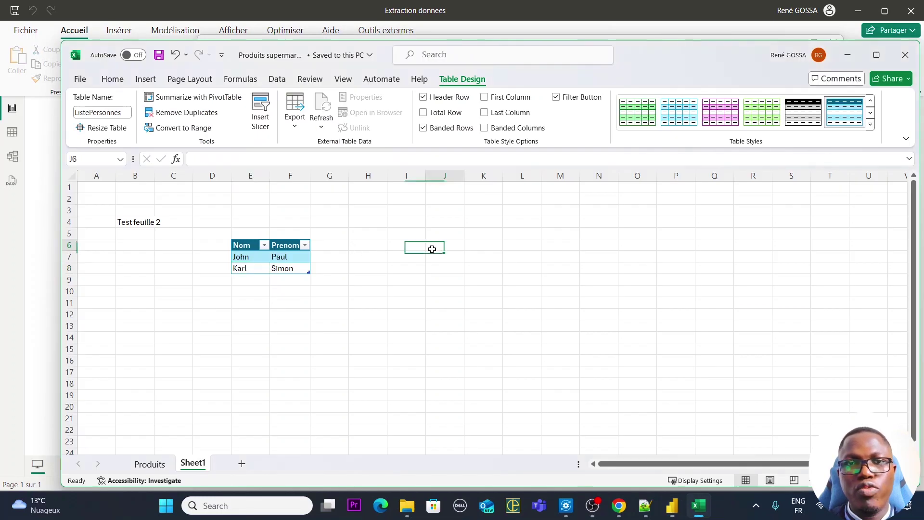
left_click(489, 244)
key("Caps_Lock")
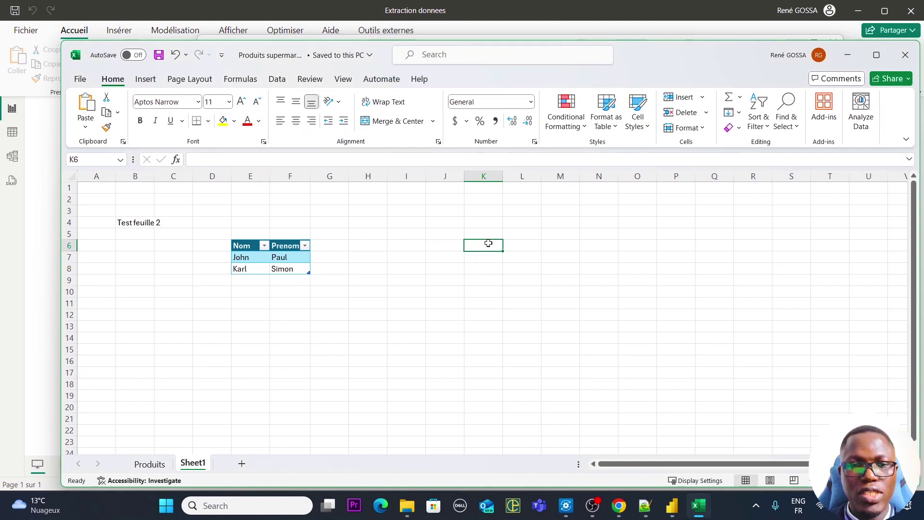
type("N")
key("Caps_Lock")
type("om")
key("BackSpace")
key("BackSpace")
key("BackSpace")
Step: Enter the column headers Pays in K6 and Devise in L6
key("Caps_Lock")
type("P")
key("Caps_Lock")
type("ays")
key("Tab")
key("Caps_Lock")
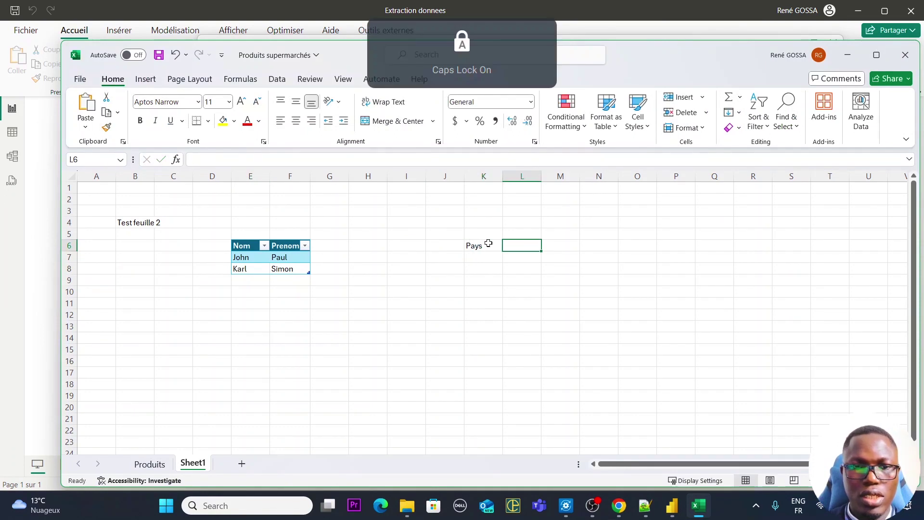
type("D")
key("Caps_Lock")
type("evise")
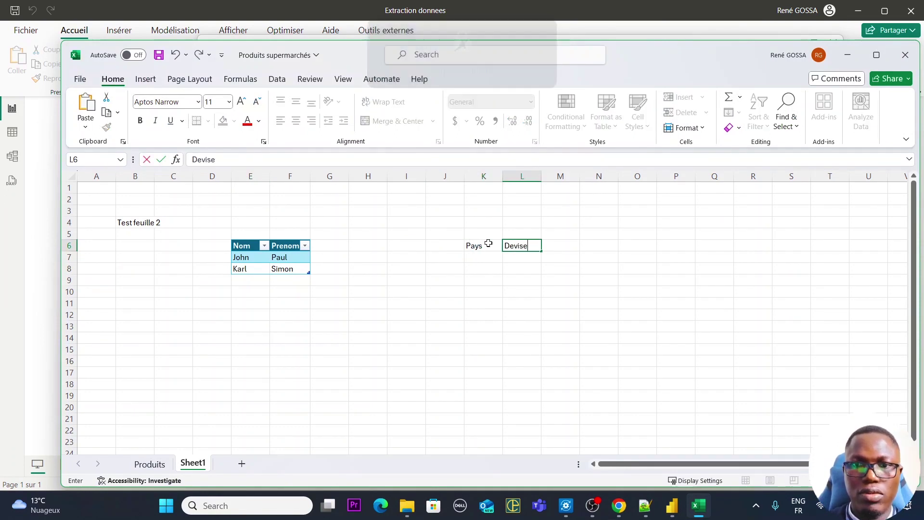
key("Return")
Step: Fill the first row under Pays and Devise with France in K7 and EUR in L7
key("Caps_Lock")
type("F")
key("Caps_Lock")
type("rance")
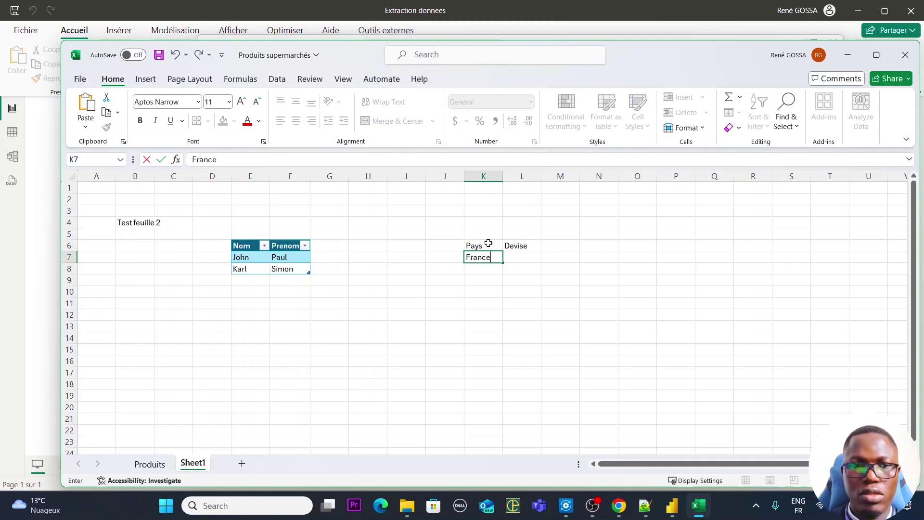
key("Tab")
key("Caps_Lock")
type("EUR")
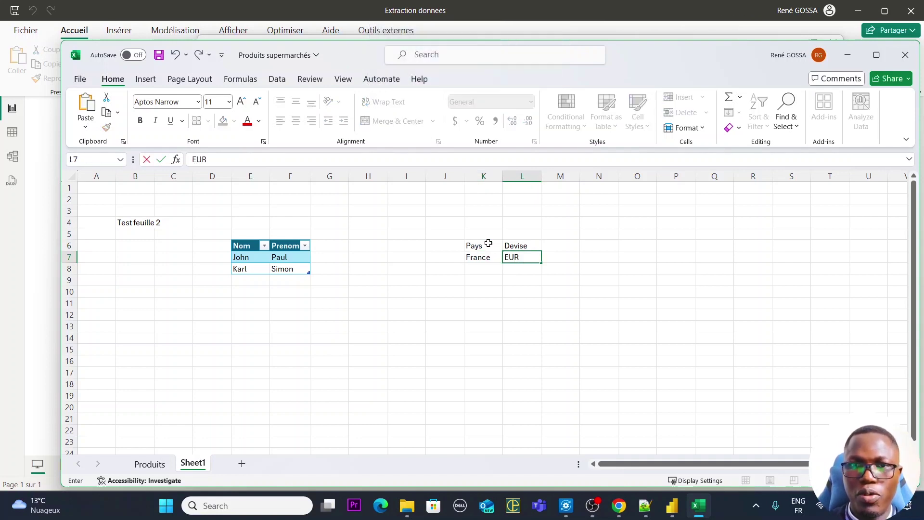
key("Return")
Step: Fill the second row under Pays and Devise with Bénin in K8 and FCFA in L8
type("B")
key("Caps_Lock")
type("énin")
key("Tab")
key("Caps_Lock")
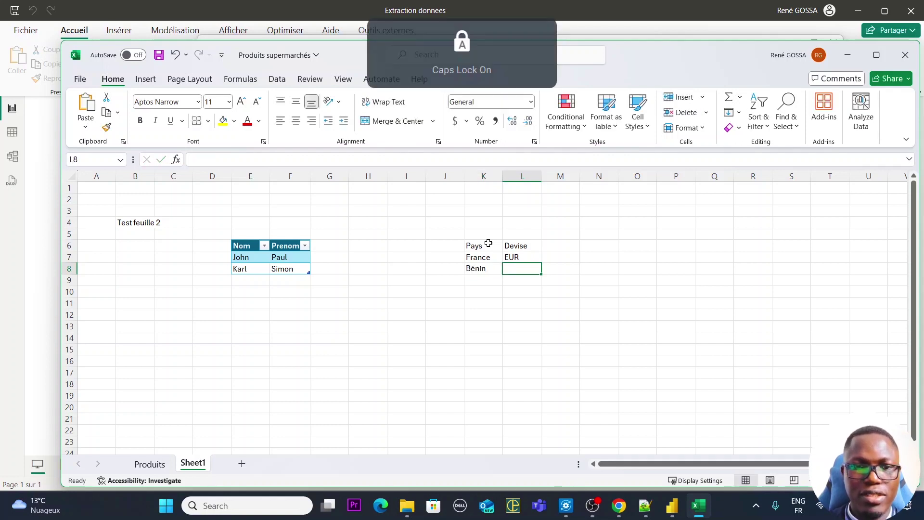
type("FCFA")
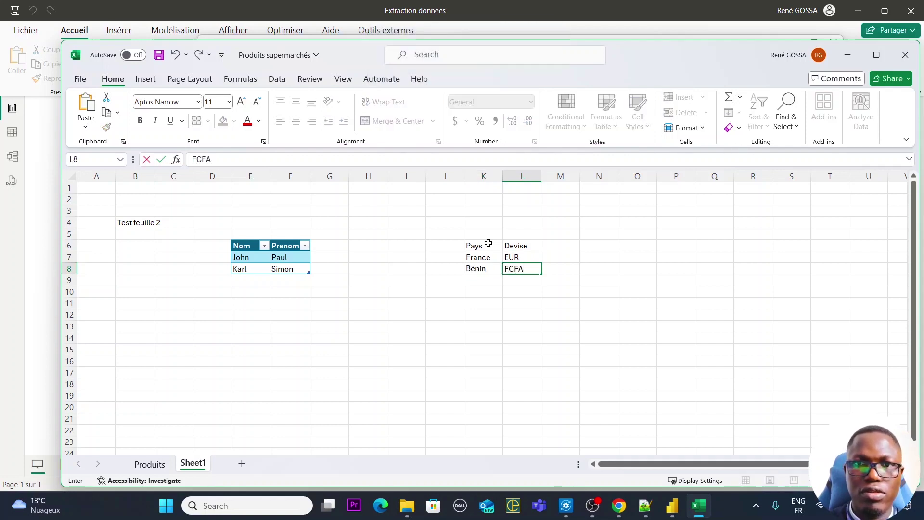
Step: Convert the range K6:L8 into a table with headers
left_click_drag(481, 245, 532, 268)
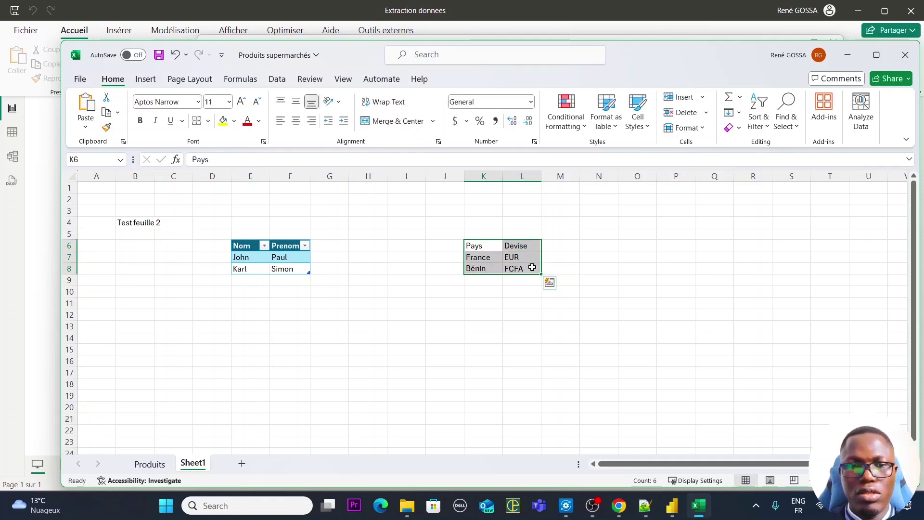
key("ctrl+t")
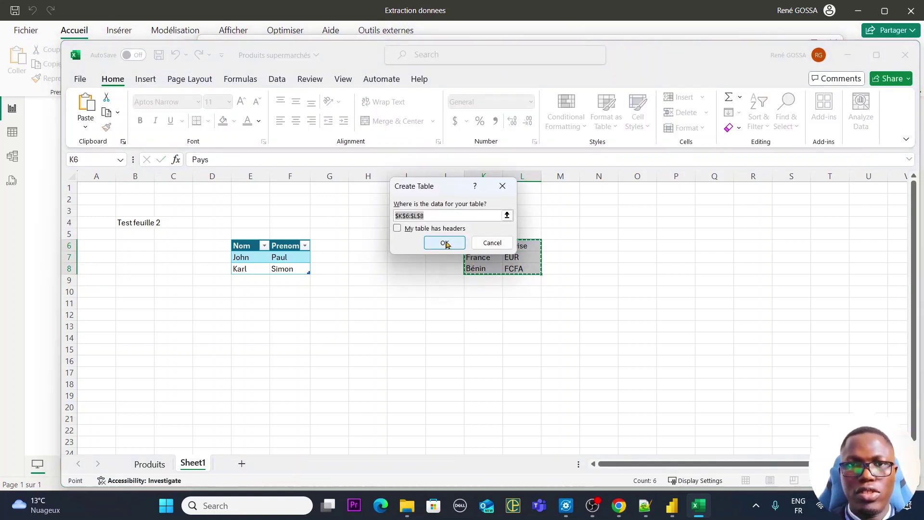
left_click(411, 227)
left_click(445, 242)
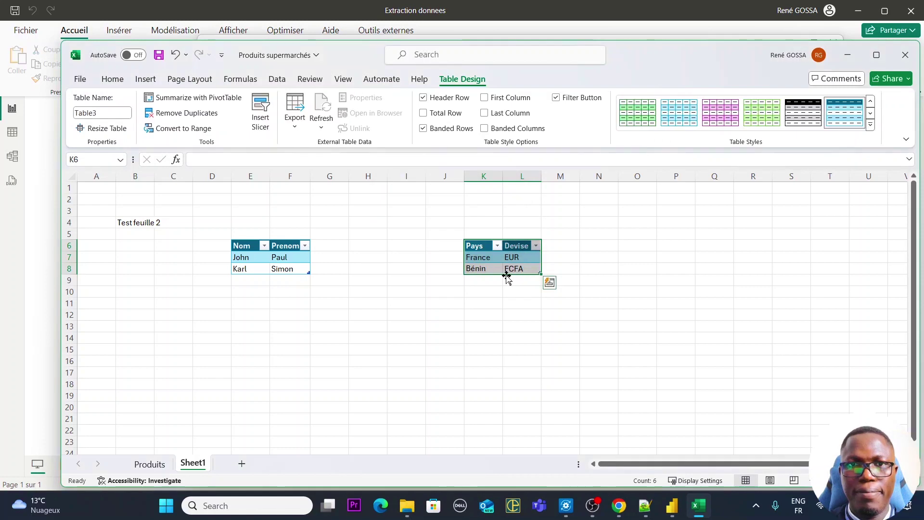
Step: Rename the Pays/Devise table on Sheet1 as ListePays
left_click(479, 268)
left_click(107, 112)
type("Pays")
key("Caps_Lock")
key("Escape")
key("Caps_Lock")
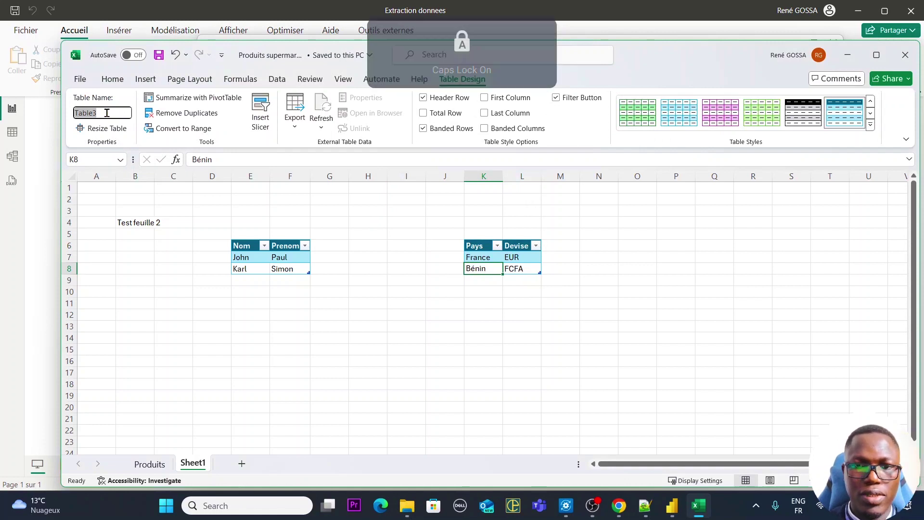
type("L")
key("Caps_Lock")
type("iste")
key("Caps_Lock")
type("P")
key("Caps_Lock")
type("a")
left_click(91, 113)
key("BackSpace")
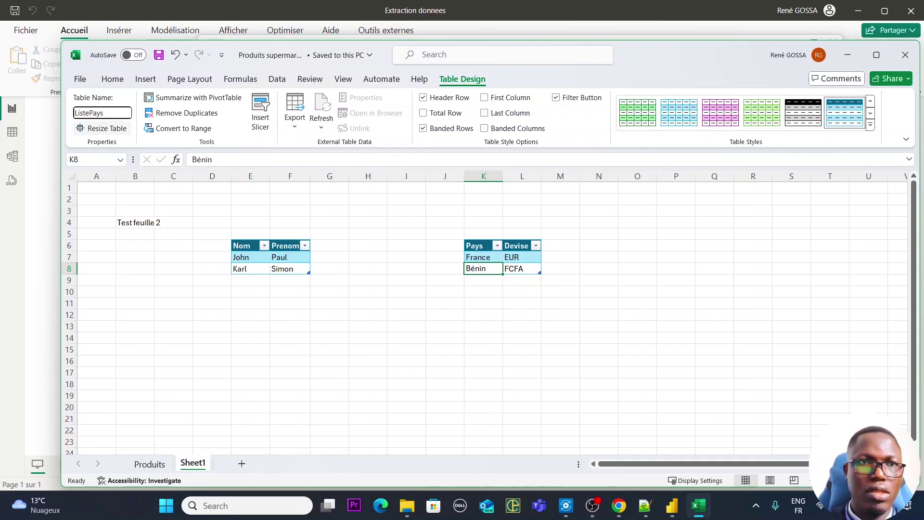
Step: Refresh the item list in the Power BI Navigator, and check the Pays/Devise table's name back in Excel
key("alt+Tab")
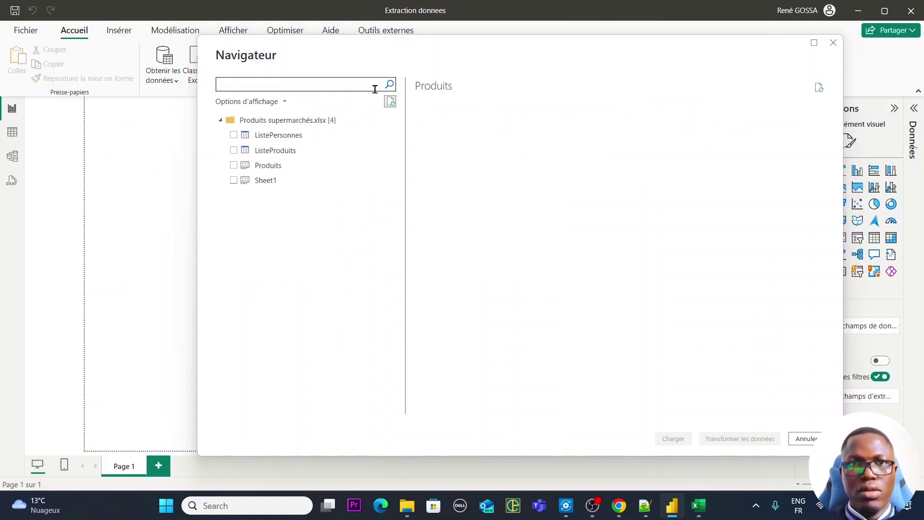
left_click(389, 102)
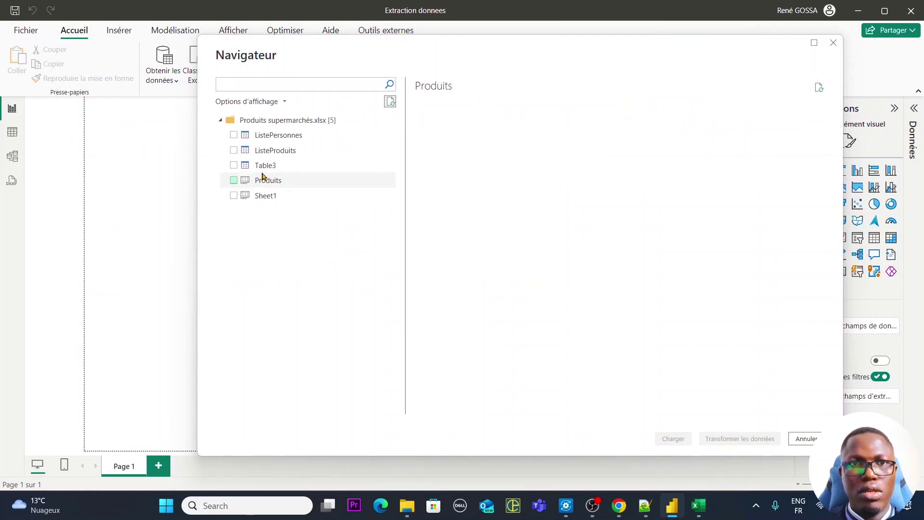
key("alt+Tab")
left_click(497, 247)
left_click(520, 263)
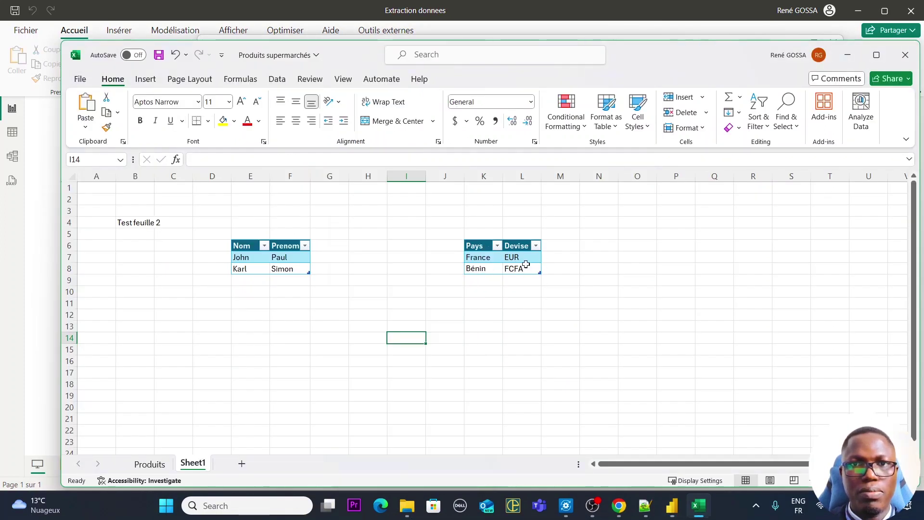
left_click(523, 264)
left_click(467, 81)
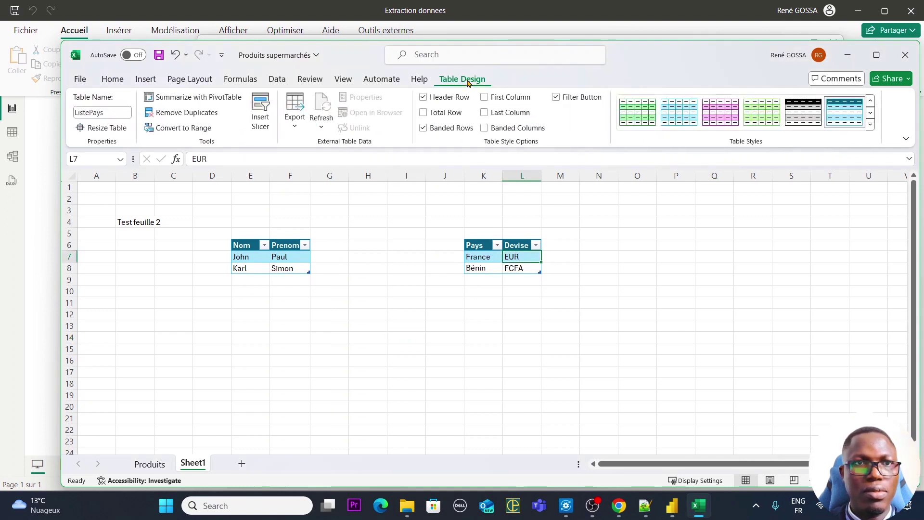
Step: Preview Table3 in the Power BI Navigator and return to Excel
key("alt+Tab")
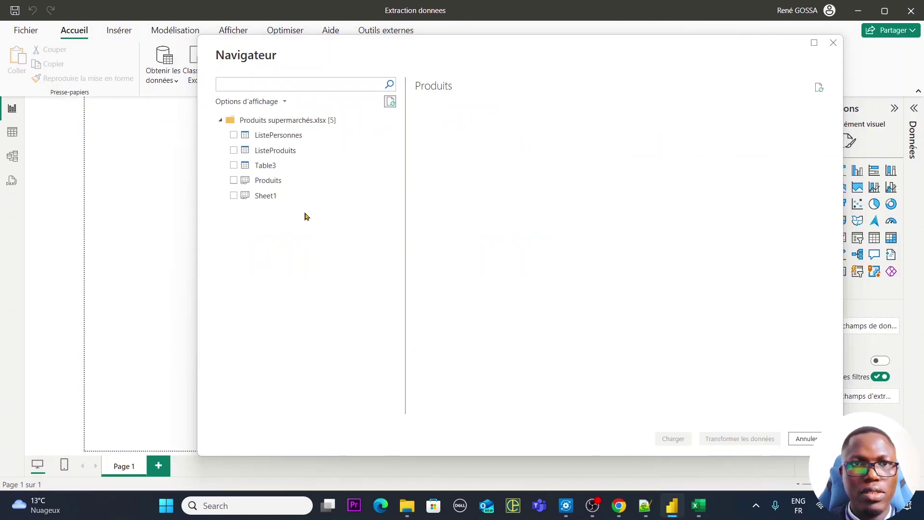
left_click(282, 171)
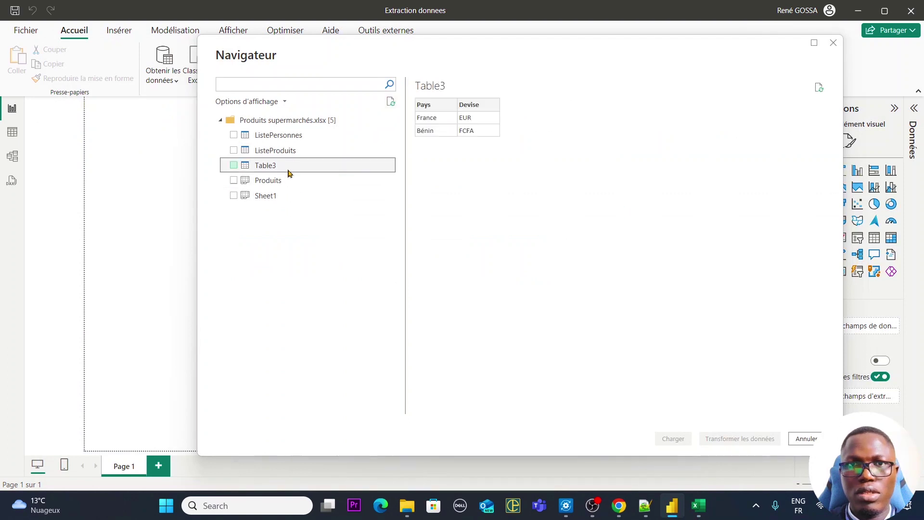
key("alt+Tab")
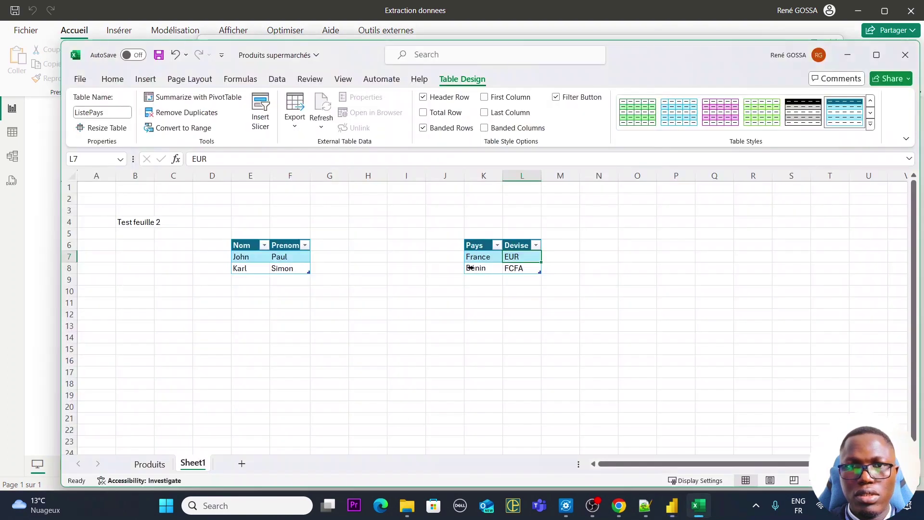
Step: Save the workbook with the ListePays table name and refresh the item list in the Power BI Navigator
left_click(496, 258)
left_click(517, 245)
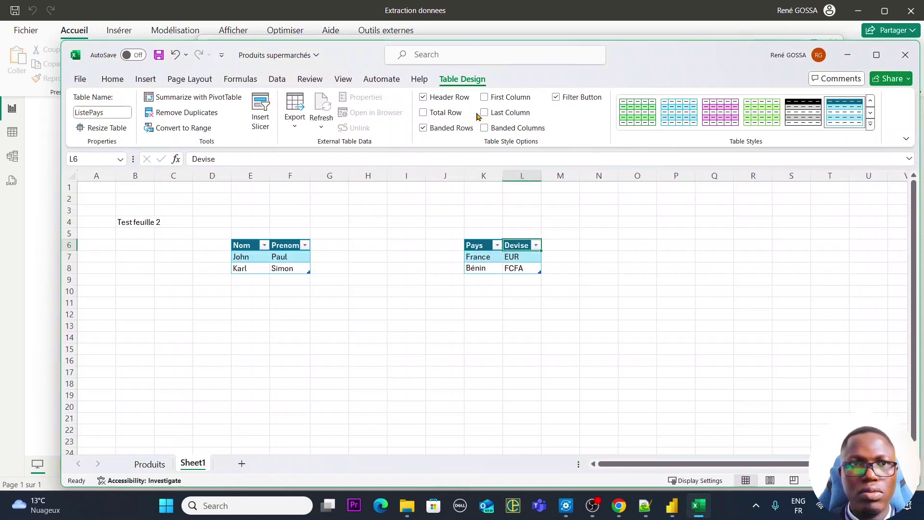
left_click(98, 113)
left_click(505, 291)
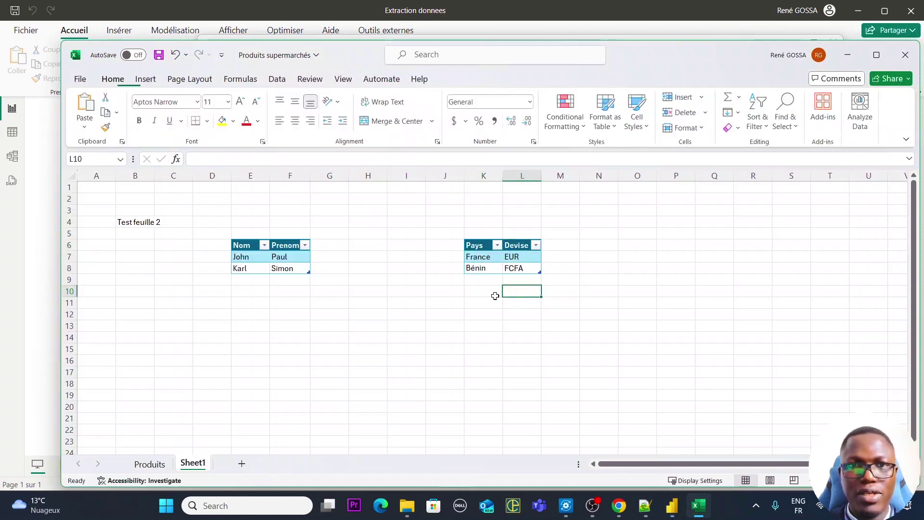
key("alt+Tab")
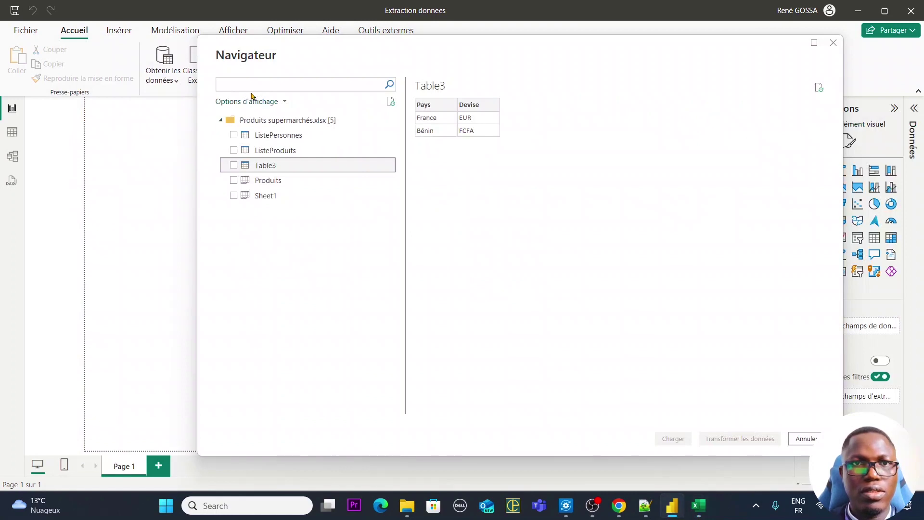
left_click(391, 103)
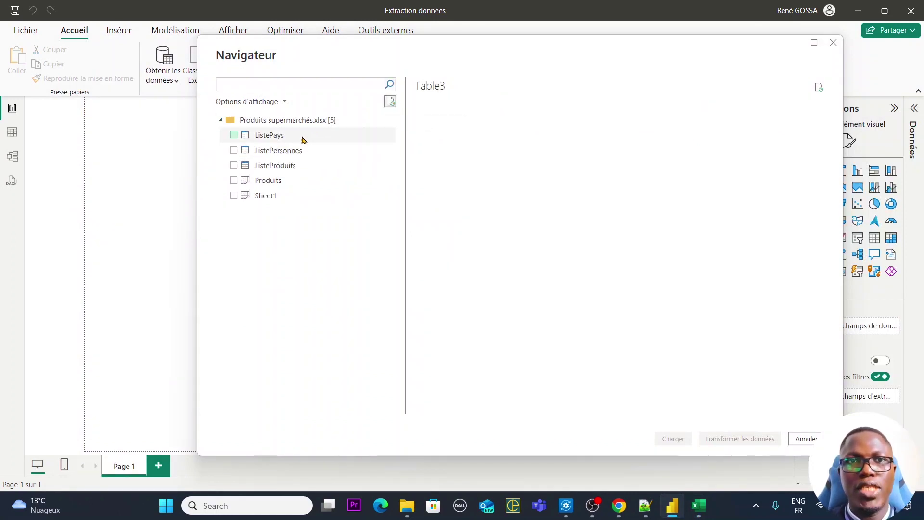
Step: Return to Excel and highlight the range A1:N15 around both tables on Sheet1
key("alt+Tab")
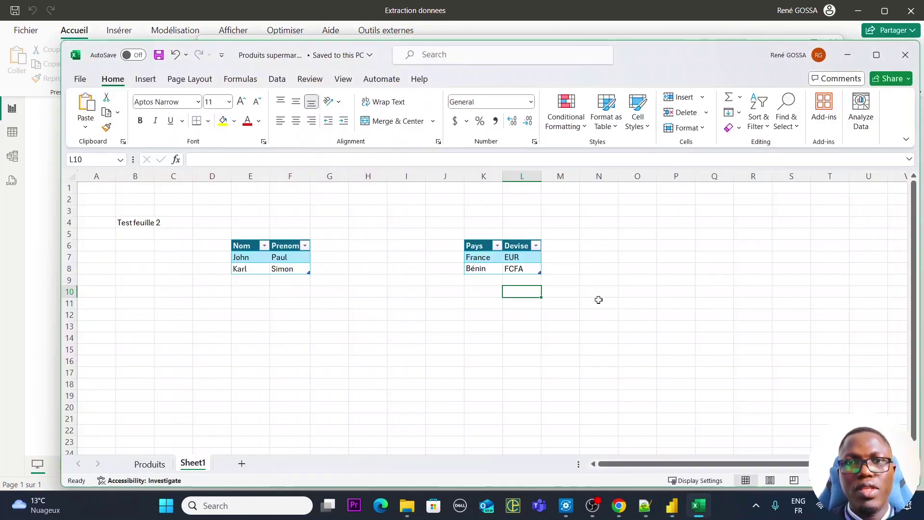
left_click_drag(600, 349, 522, 326)
key("ctrl+shift+Home")
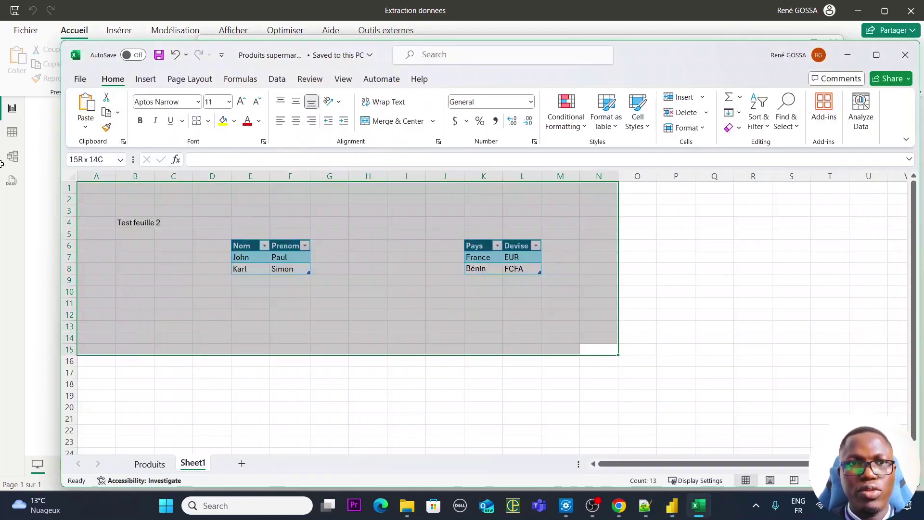
left_click(523, 292)
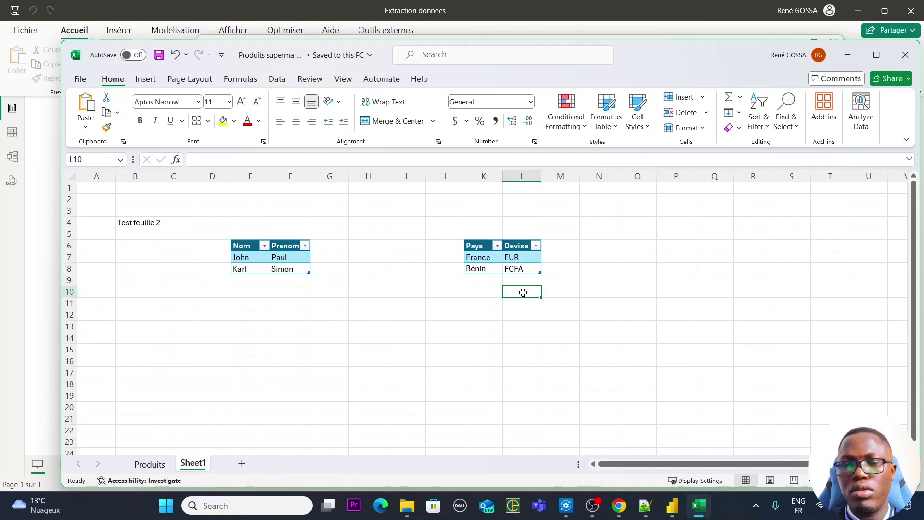
Step: Delete Sheet1 from the Produits supermarchés workbook in Excel
key("alt+Tab")
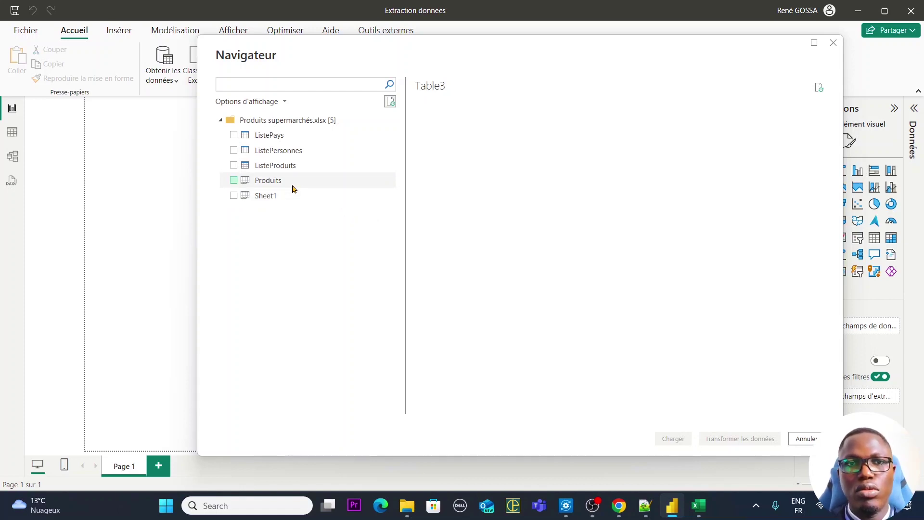
key("alt+Tab")
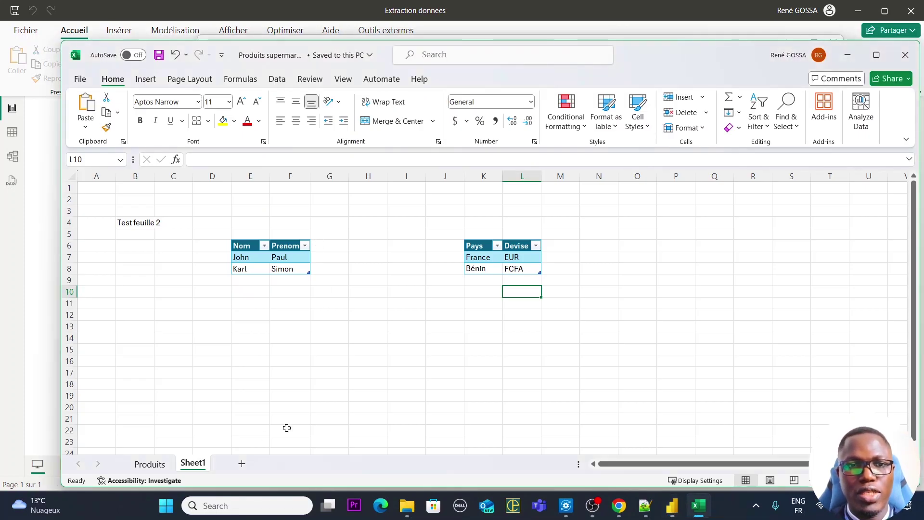
right_click(192, 464)
left_click(231, 291)
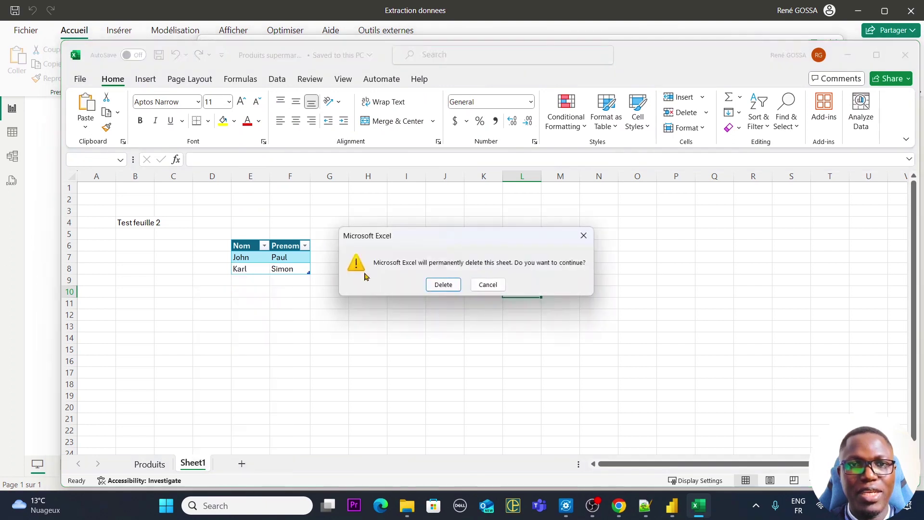
left_click(443, 284)
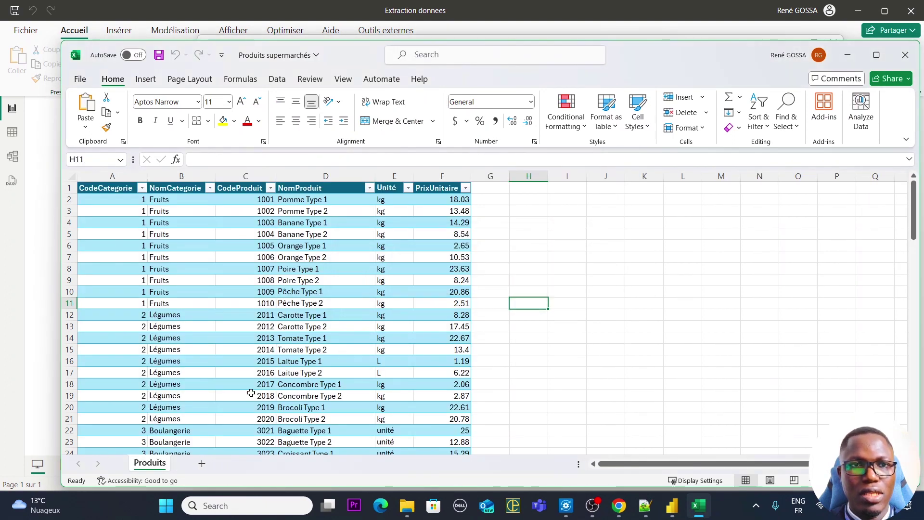
Step: Save the workbook and update the item list in the Power BI Navigator
left_click(218, 267)
left_click(412, 285)
key("ctrl+s")
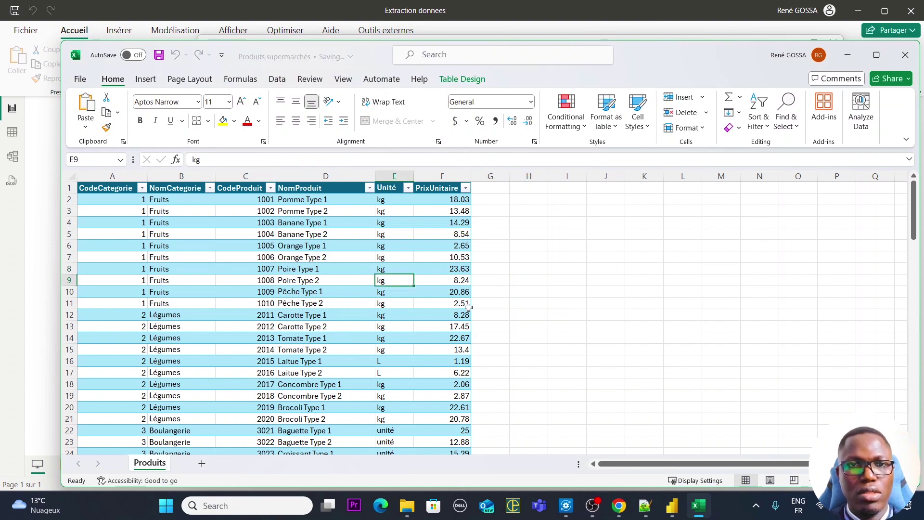
key("alt+Tab")
left_click(391, 102)
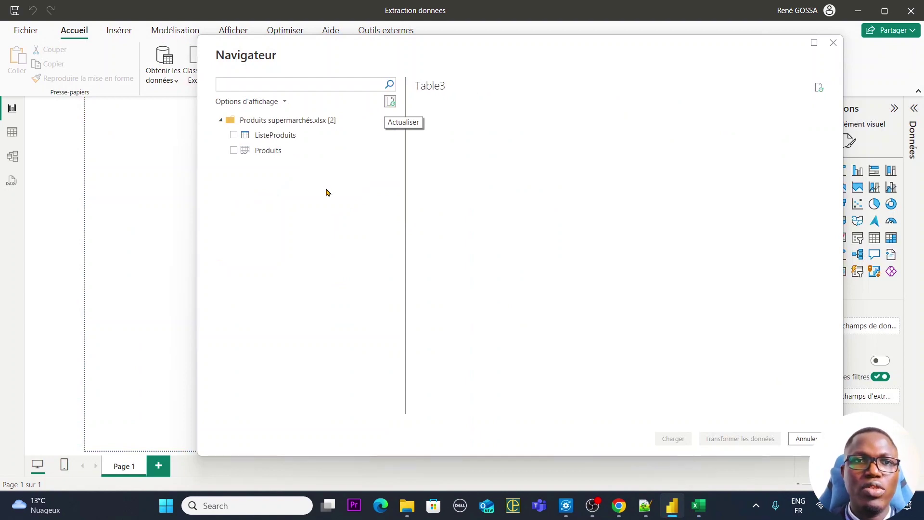
Step: Compare the Navigator previews of the ListeProduits table and the Produits sheet
left_click(272, 136)
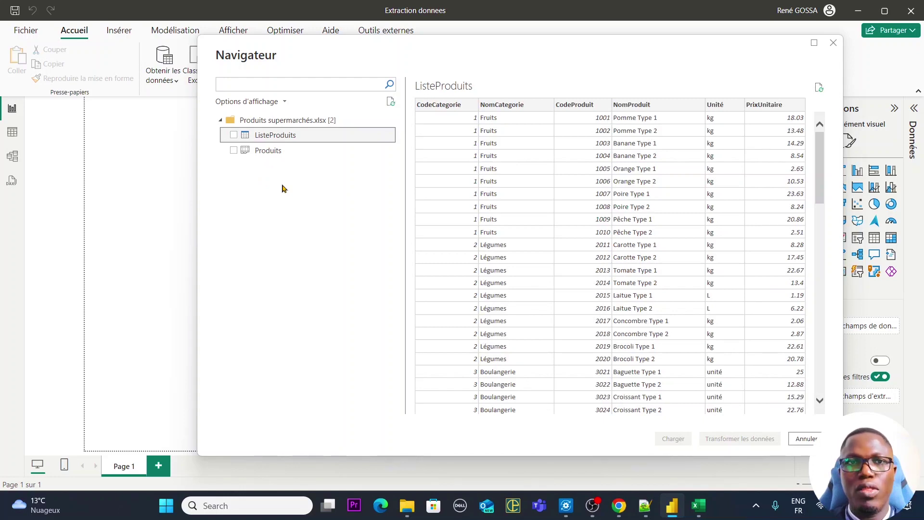
left_click(279, 152)
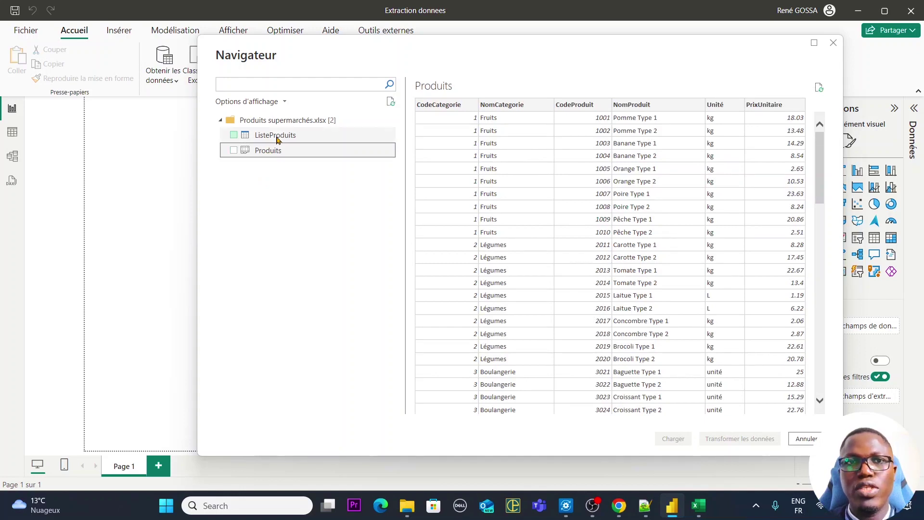
left_click(277, 137)
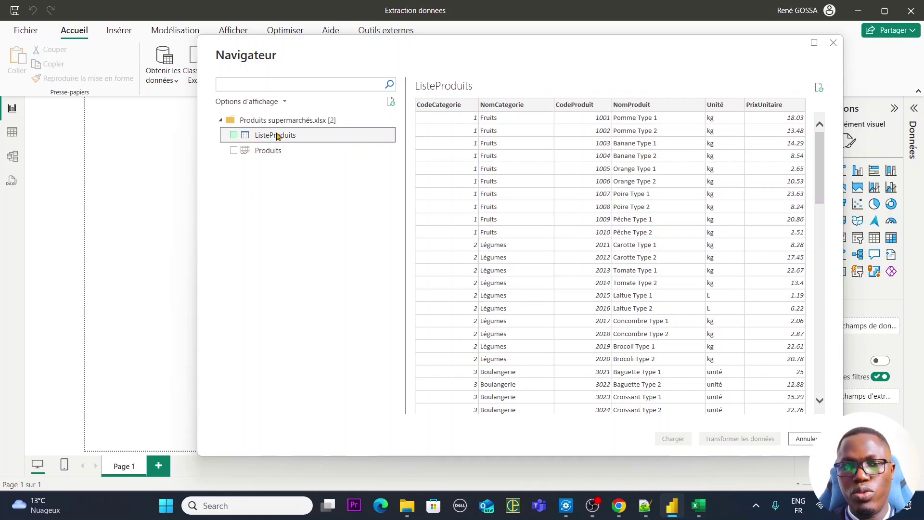
left_click(287, 155)
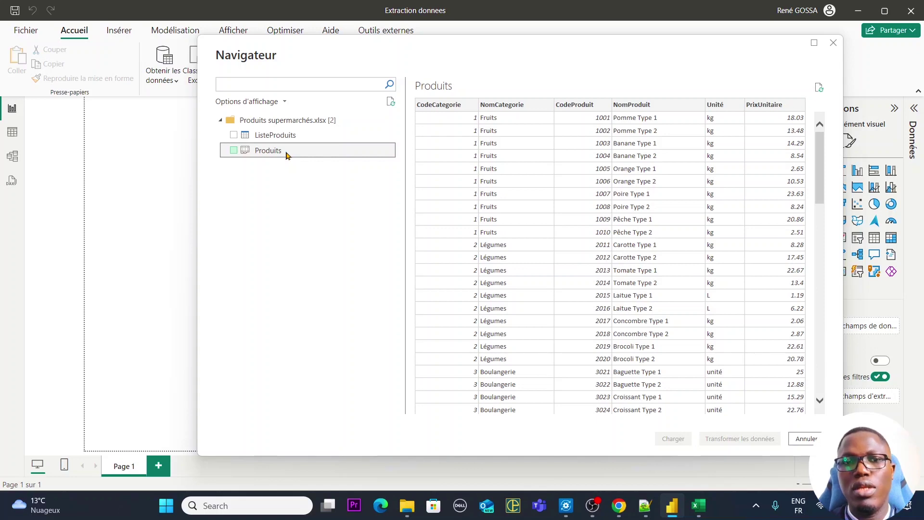
Step: Return to Excel and enter the header Test in cell I1 of the Produits sheet
key("alt+Tab")
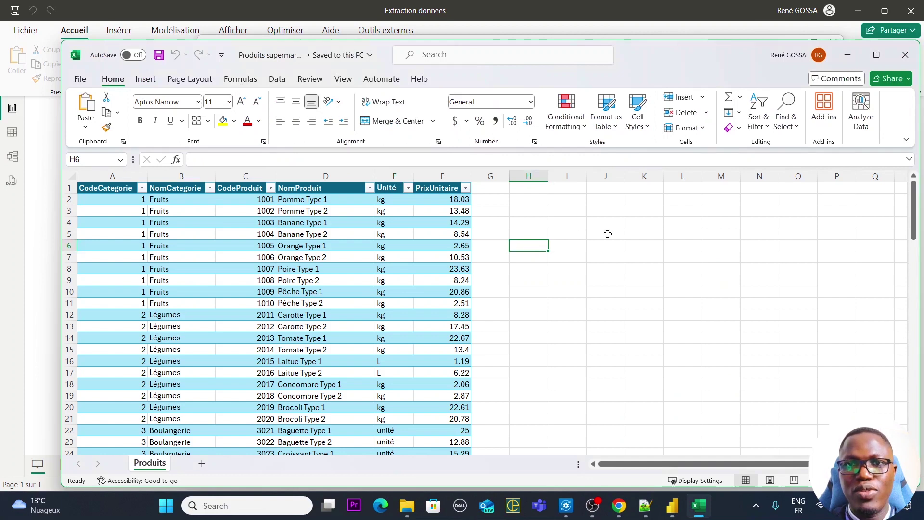
left_click(577, 199)
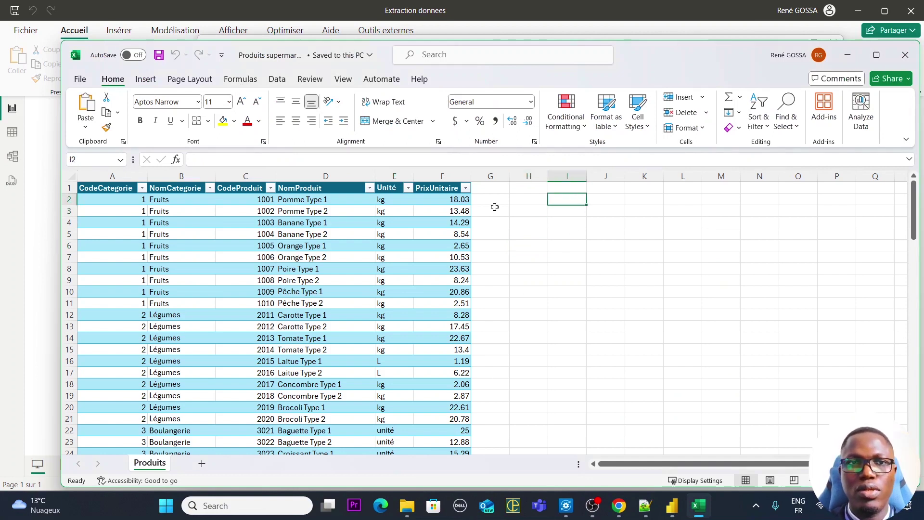
key("Caps_Lock")
left_click(568, 186)
key("Caps_Lock")
type("Test")
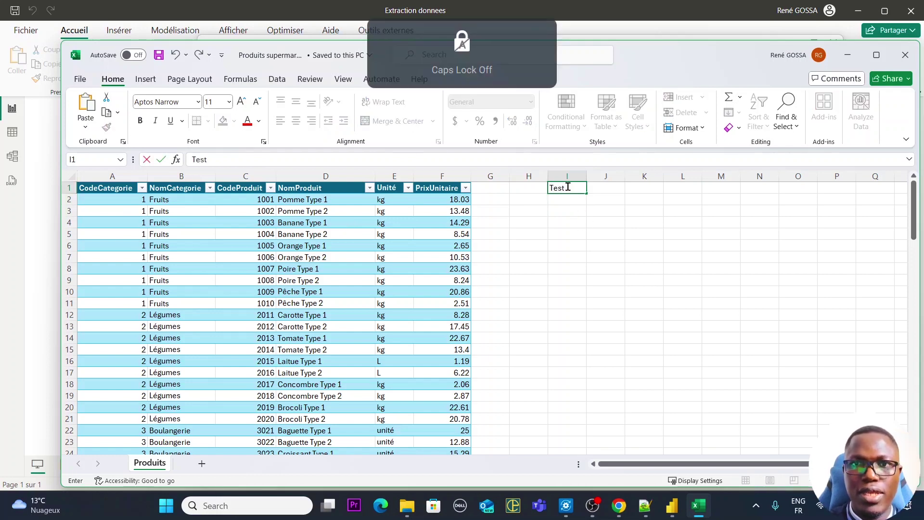
key("Tab")
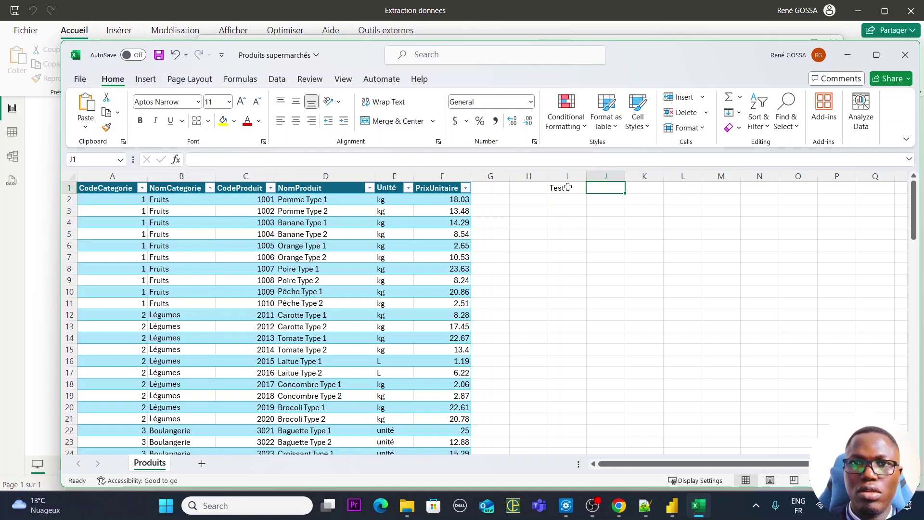
Step: Save the Produits supermarchés workbook with the Test header in cell I1
left_click(568, 187)
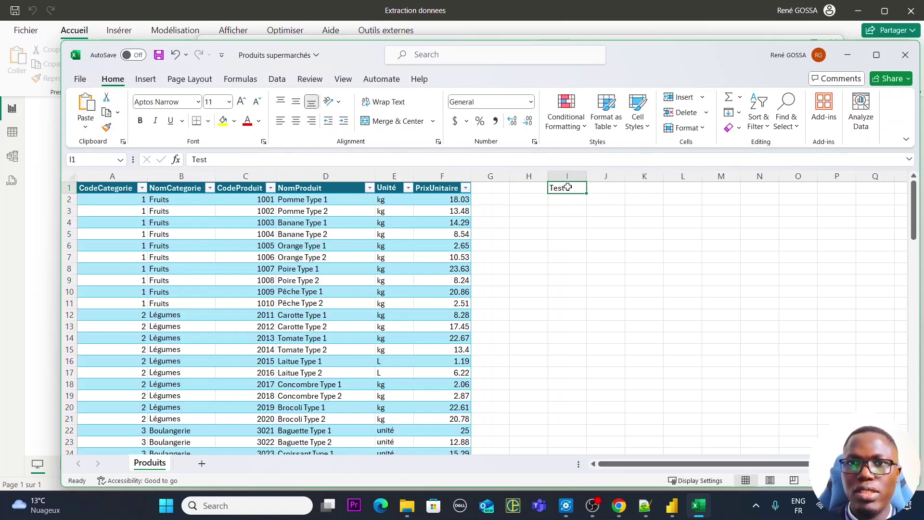
key("Caps_Lock")
key("Return")
left_click(568, 187)
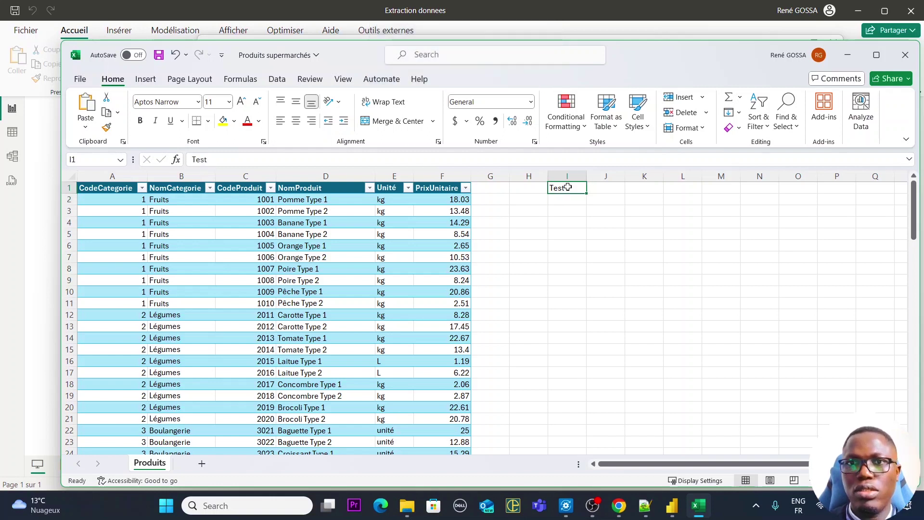
key("Right")
key("ctrl+s")
left_click(580, 215)
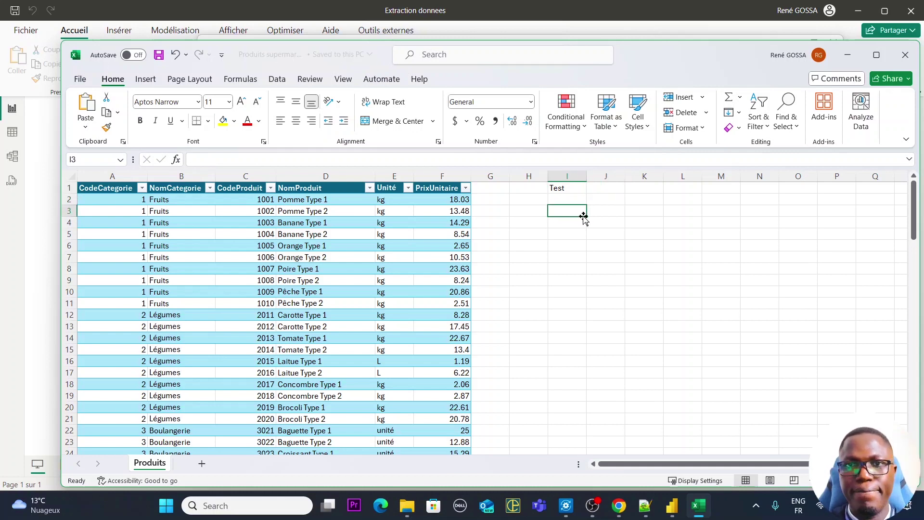
Step: Switch to Power BI, refresh the Navigator, and compare the ListeProduits preview with the columns of the Produits sheet
key("alt+Tab")
left_click(390, 102)
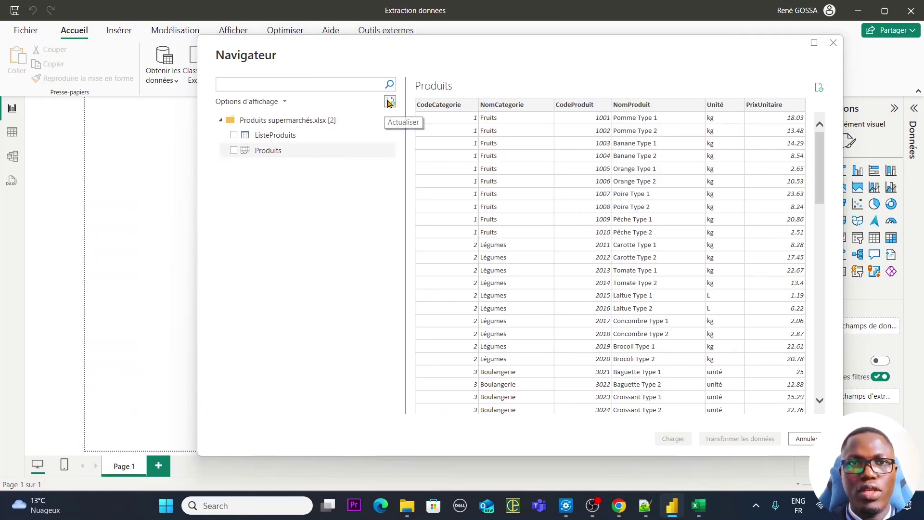
left_click(282, 137)
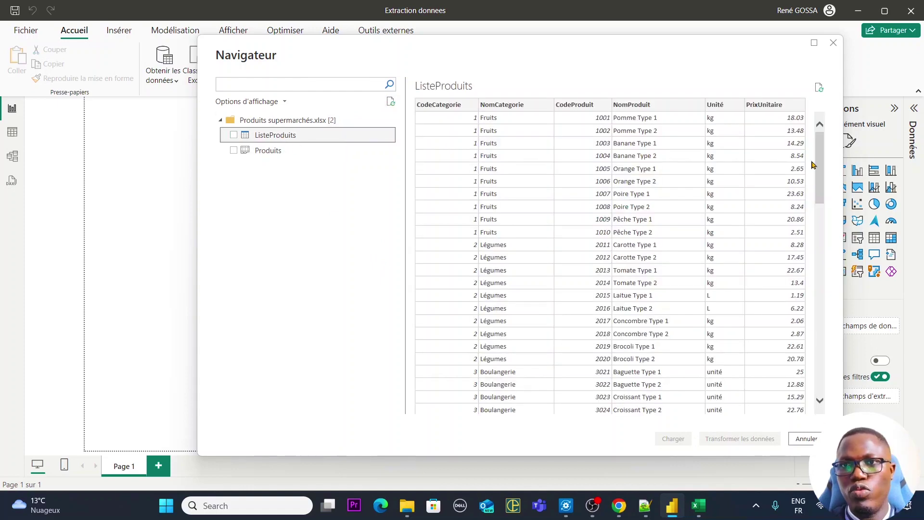
left_click(278, 151)
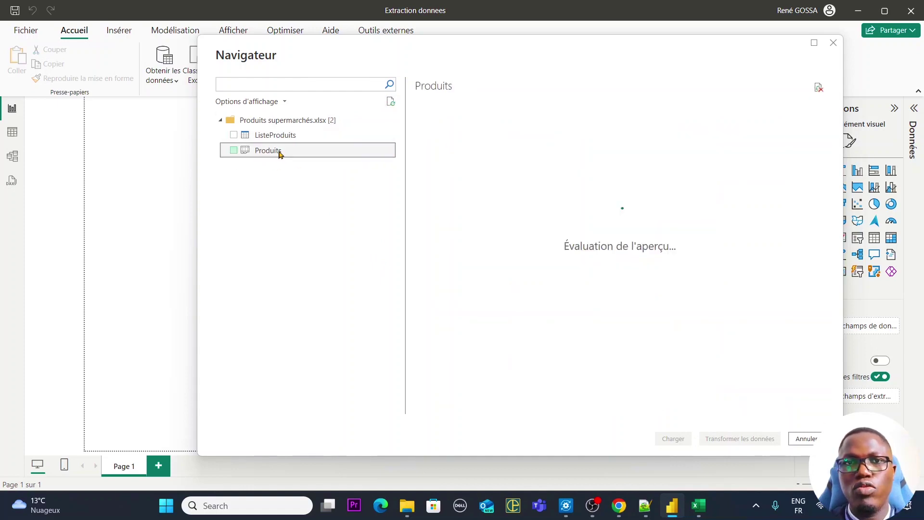
left_click_drag(561, 408, 714, 409)
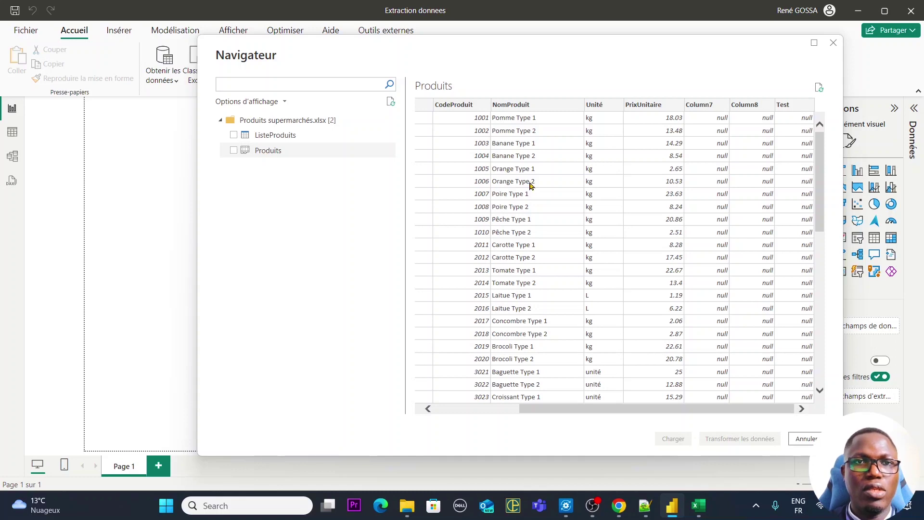
left_click(289, 136)
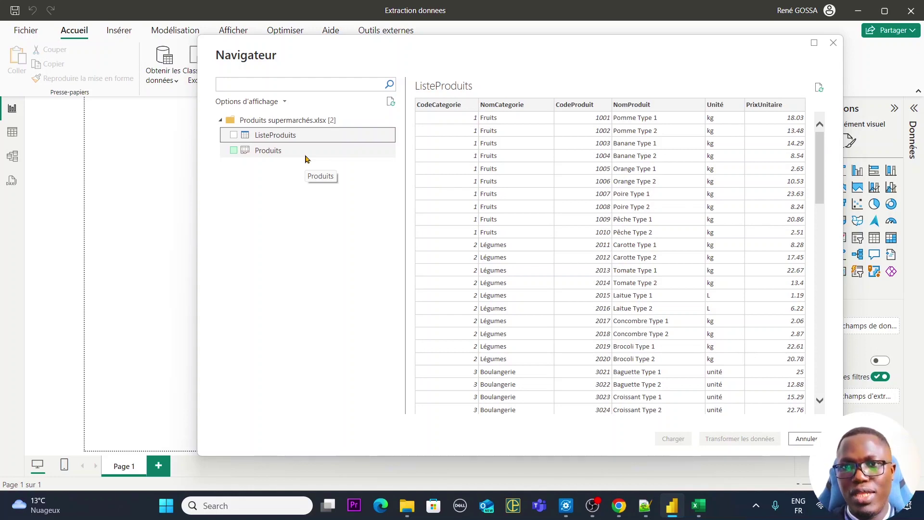
Step: Return to Excel and enter 11 in cell A102, directly below the last row of the product table
key("alt+Tab")
scroll(260, 353, "down", 8)
scroll(260, 352, "down", 20)
scroll(231, 334, "up", 3)
scroll(230, 334, "up", 1)
left_click(135, 318)
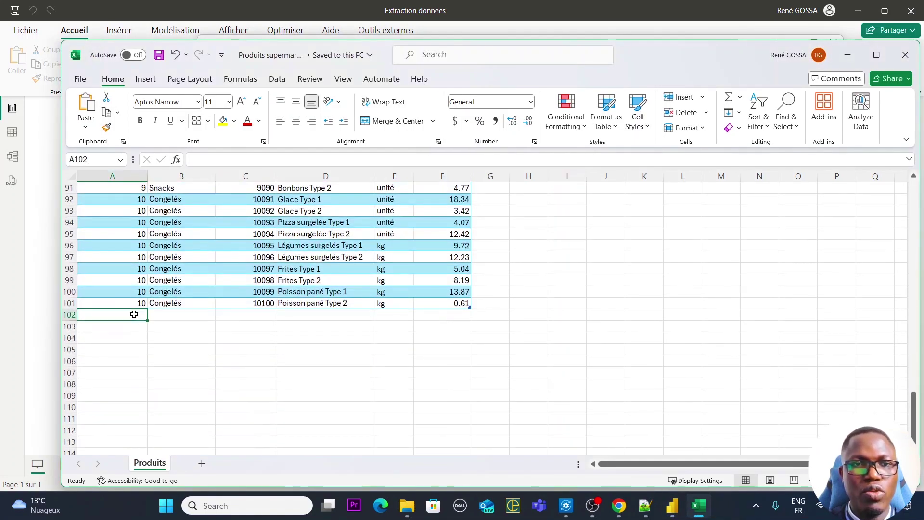
type("1")
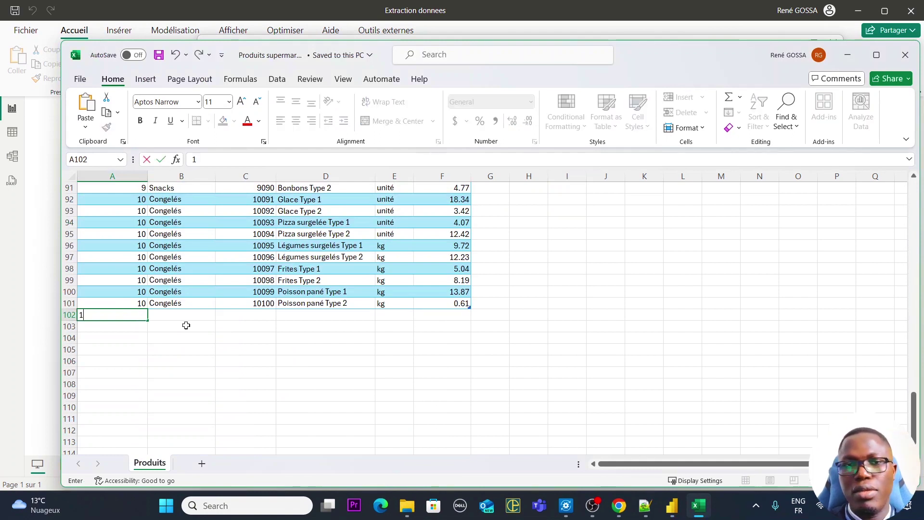
type("1")
key("Tab")
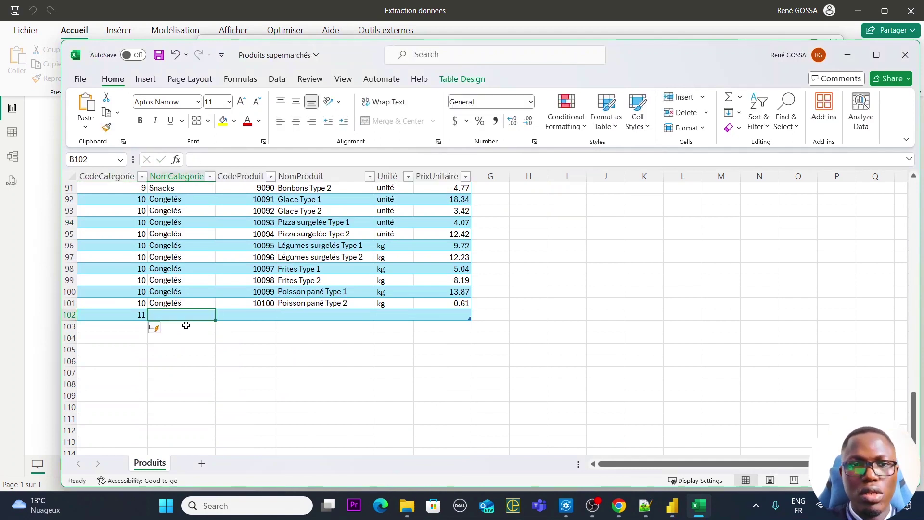
left_click(119, 329)
left_click(125, 337)
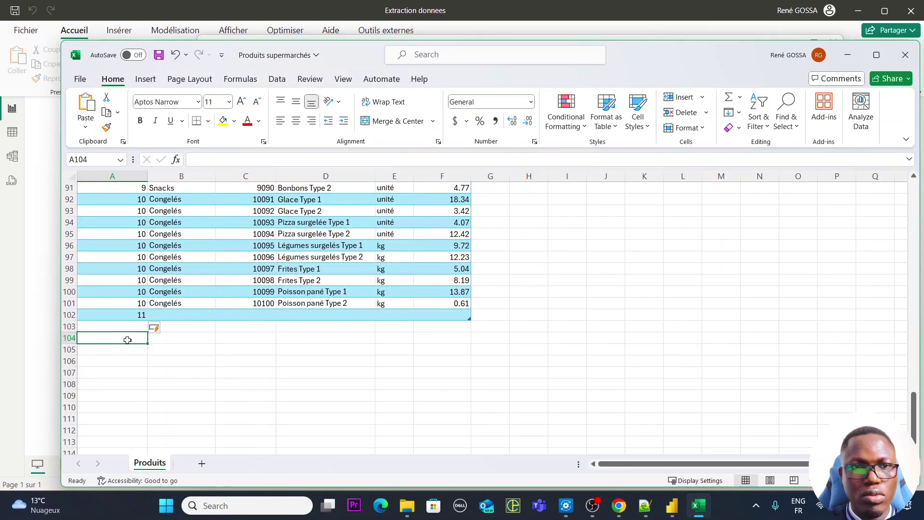
Step: Clear the category code from cell A102
left_click(125, 313)
key("BackSpace")
left_click(130, 346)
left_click(129, 329)
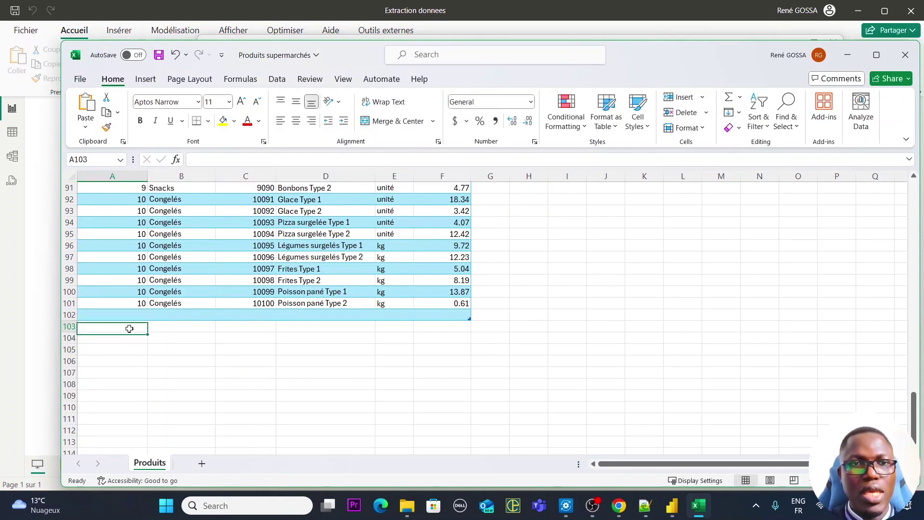
Step: Start a separate record in row 104 with category code 11 and category name Electronique
left_click(130, 337)
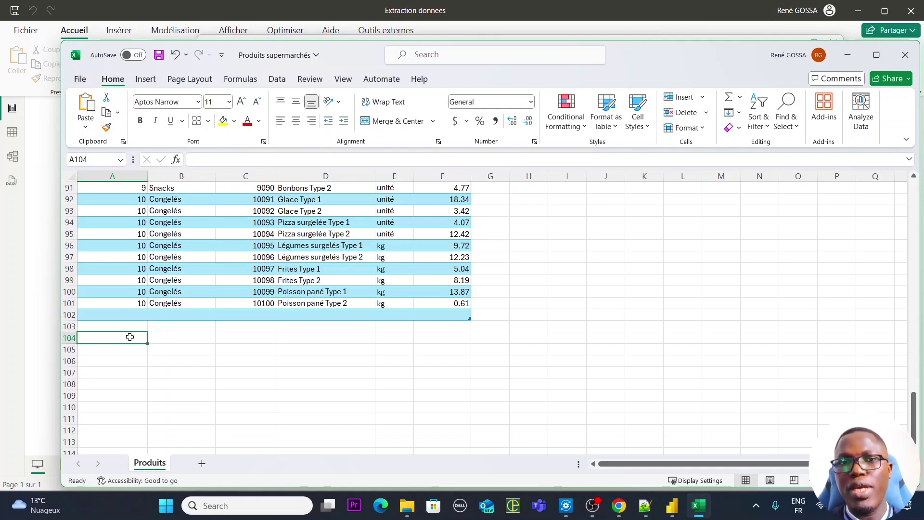
type("11")
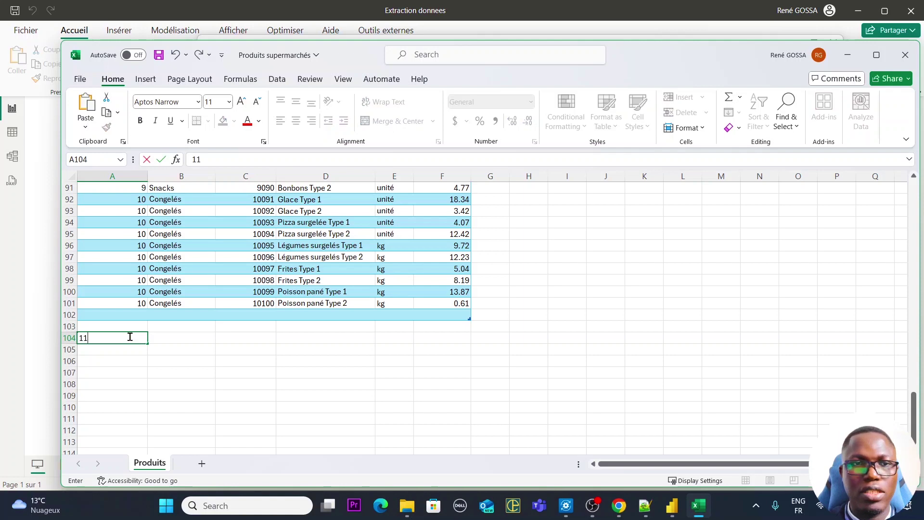
key("Tab")
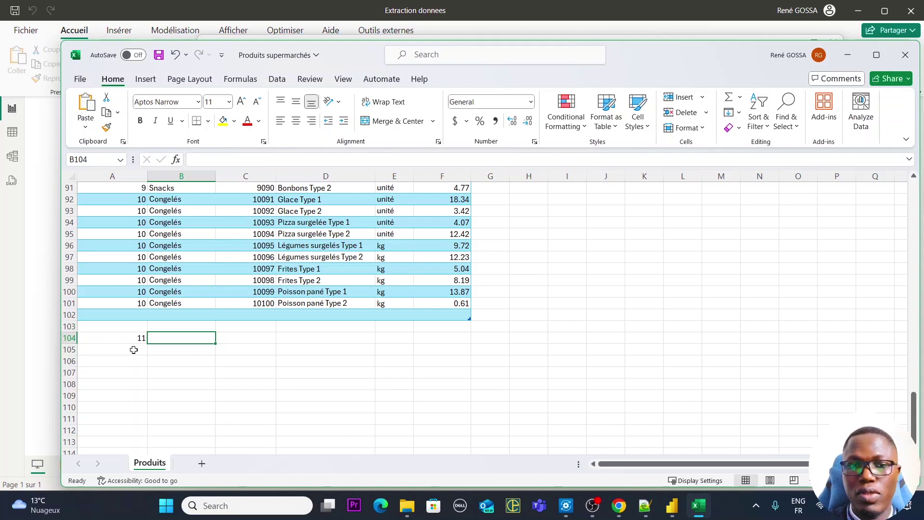
type("E")
key("Caps_Lock")
type("lectr")
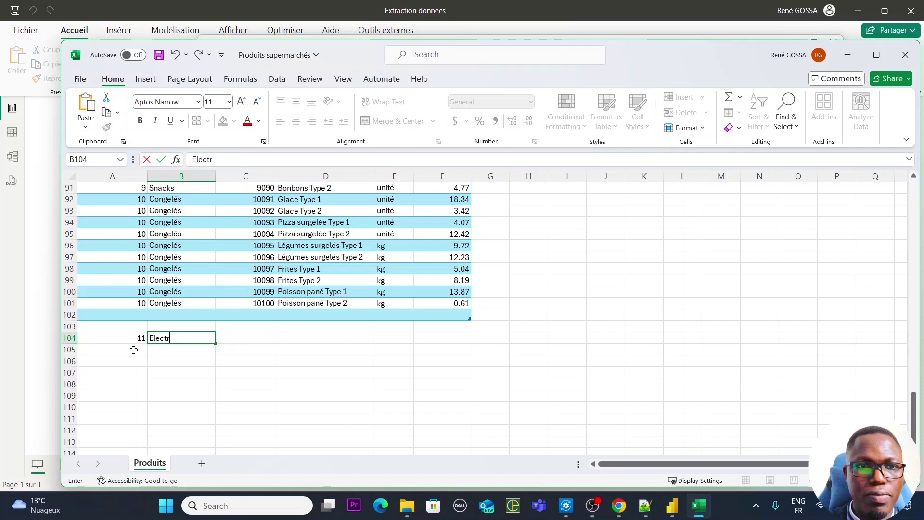
type("oniq")
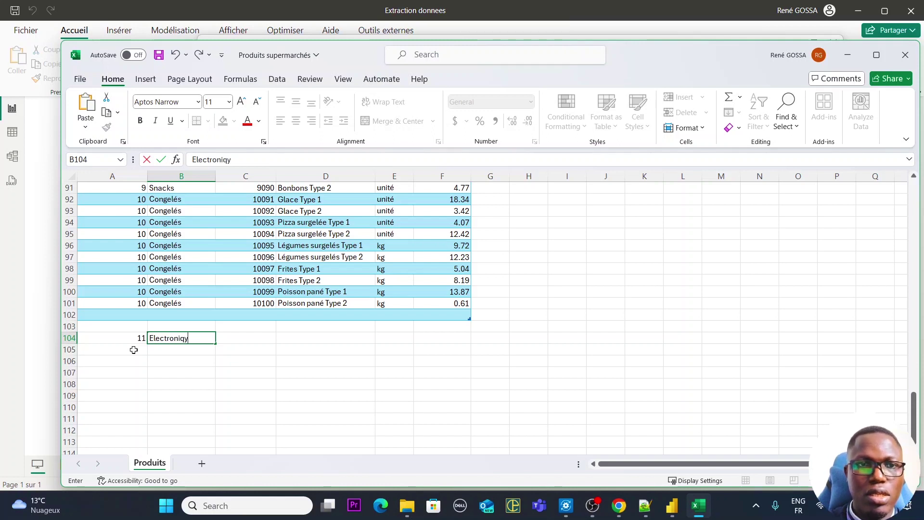
type("ue")
key("Tab")
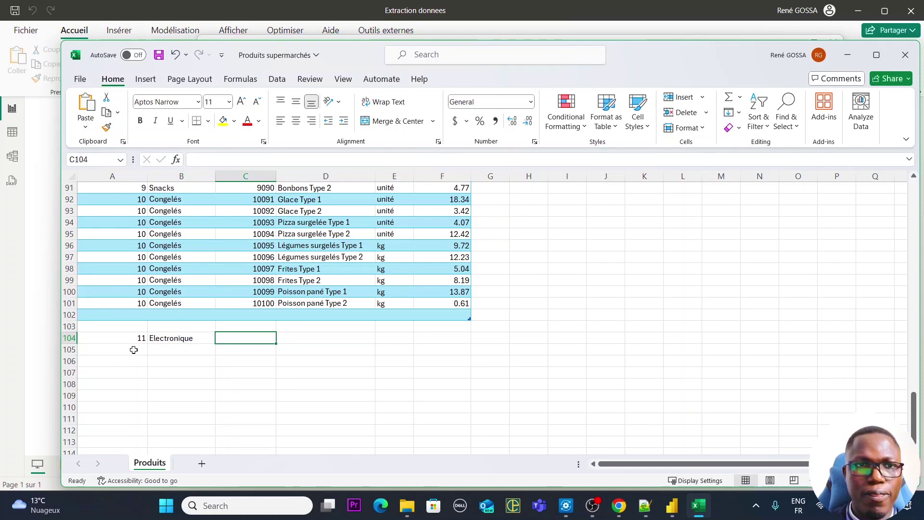
type("100")
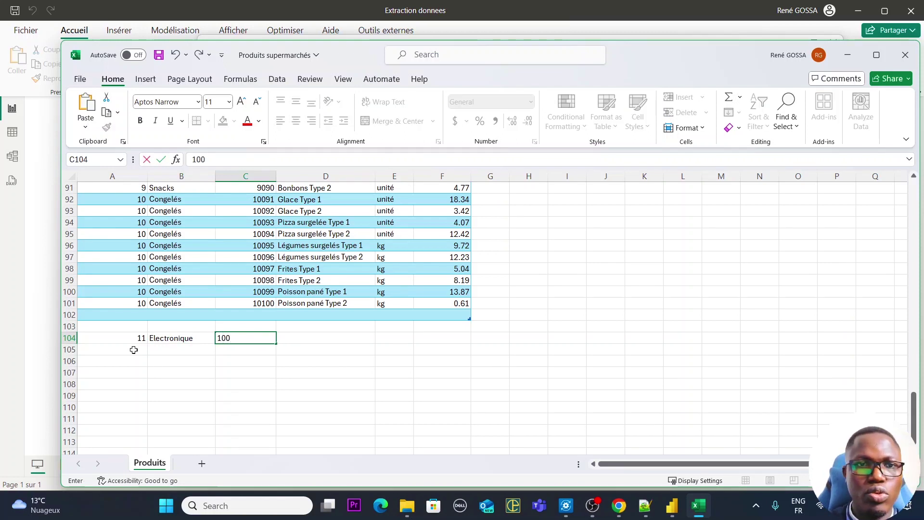
type("1111122")
key("Tab")
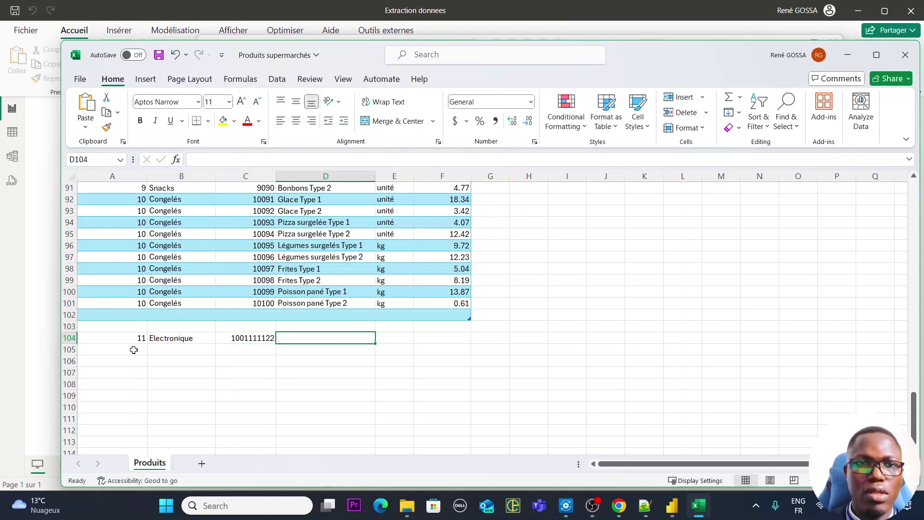
key("Caps_Lock")
type("P")
key("Caps_Lock")
type("or")
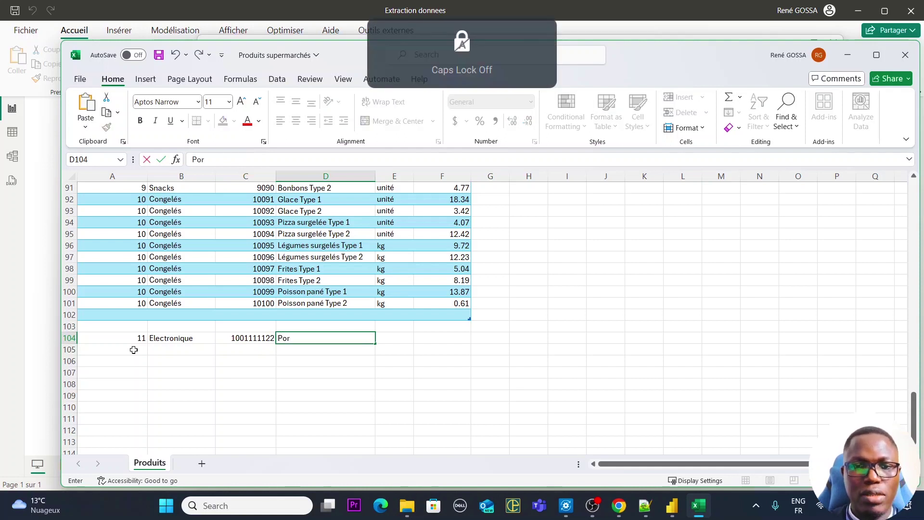
type("table")
key("Tab")
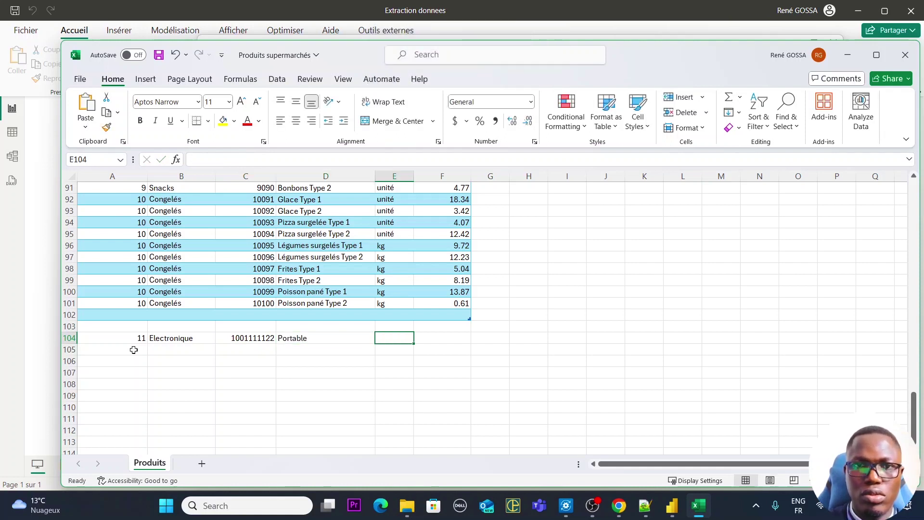
Step: Complete row 104 with the unit unité and the unit price 152256, and save the workbook
type("unité")
key("Tab")
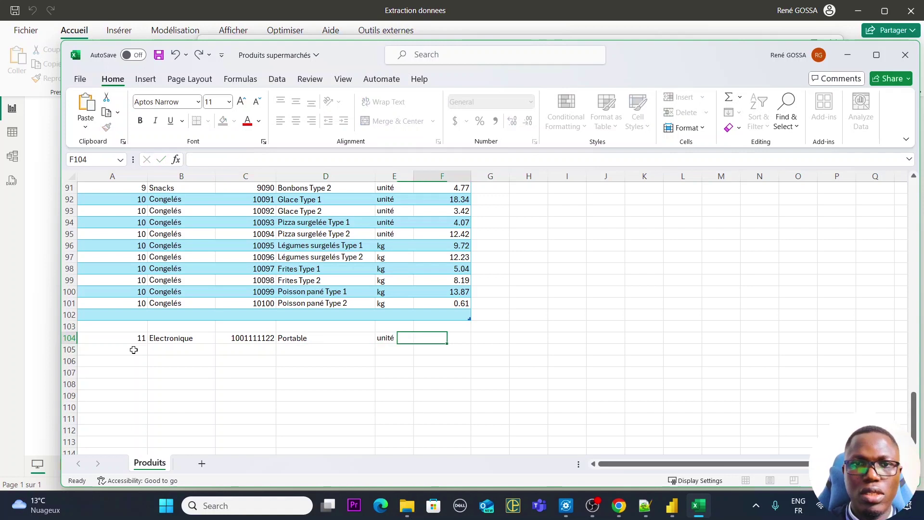
type("152256")
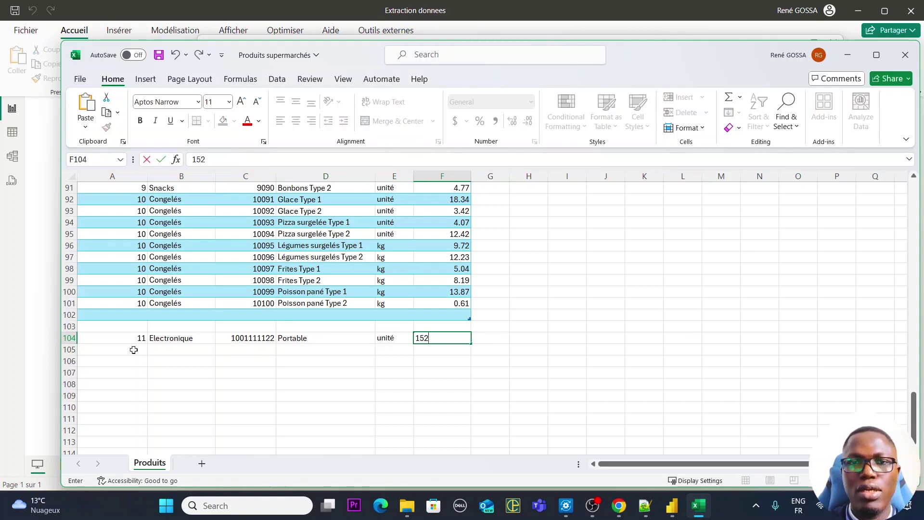
key("ctrl+s")
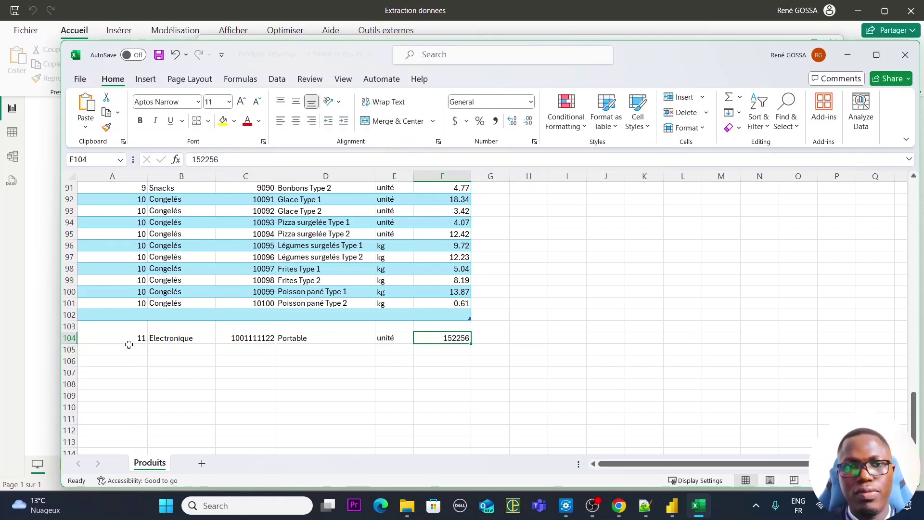
key("Return")
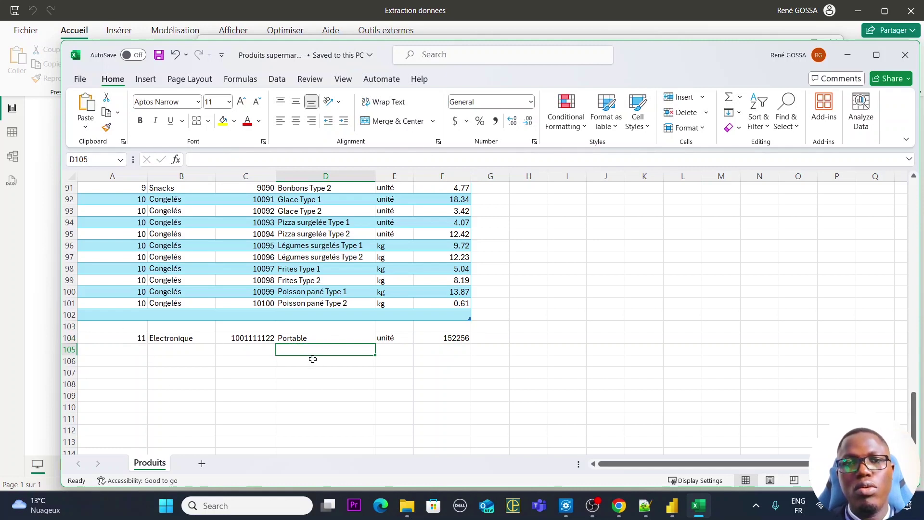
Step: Check the Electronique row outside the table in Excel against the ListeProduits preview in the Power BI Navigator
left_click(129, 337)
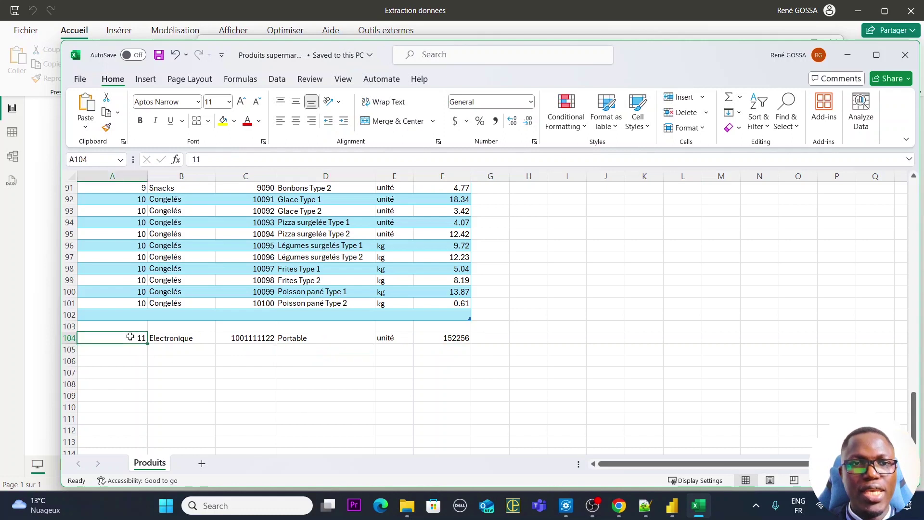
key("alt+Tab")
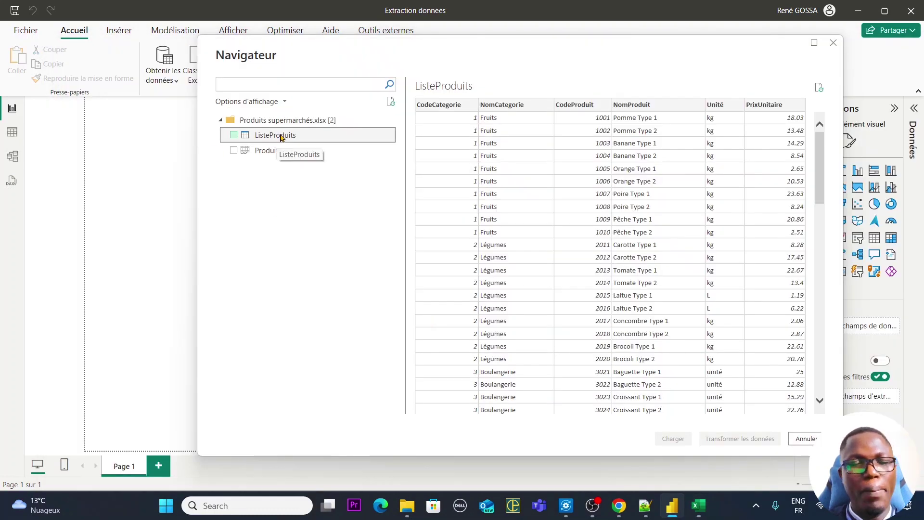
key("alt+Tab")
left_click(192, 338)
left_click(251, 337)
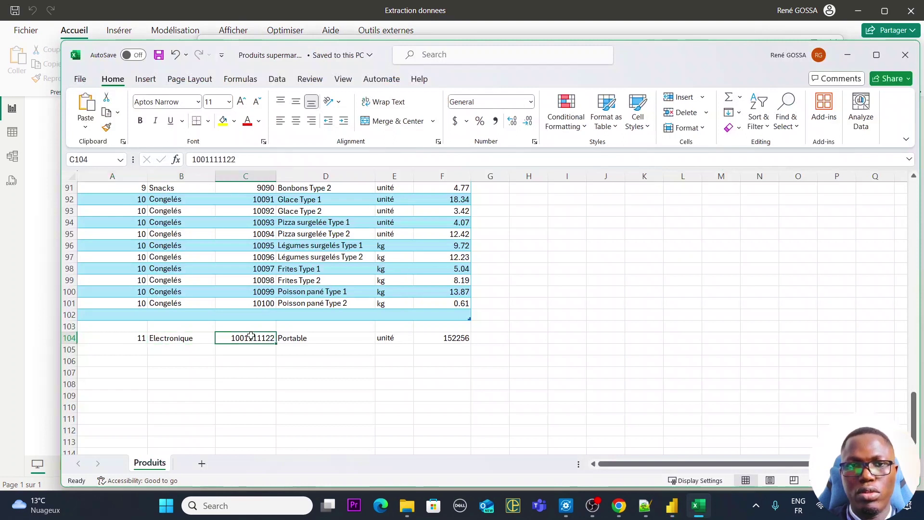
left_click(311, 337)
left_click(436, 292)
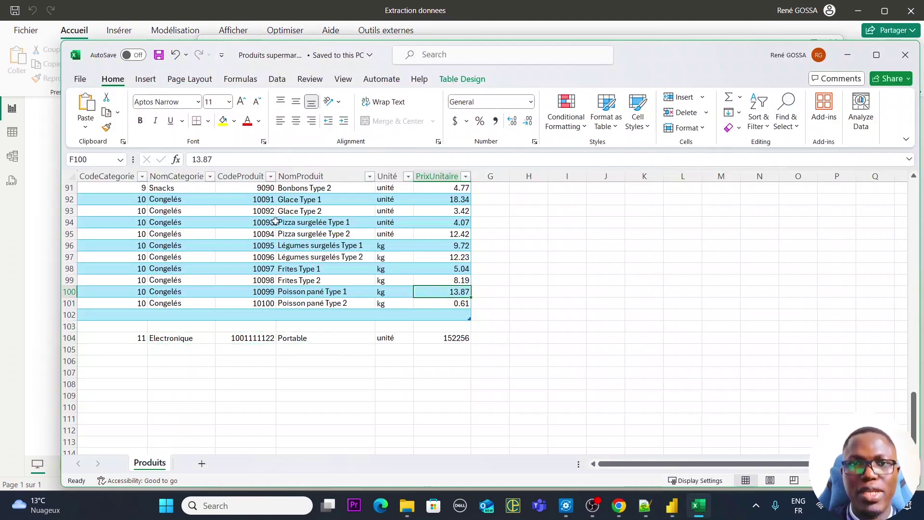
Step: Preview the Produits sheet in the Power BI Navigator, and return to Excel to examine the empty row 103
key("alt+Tab")
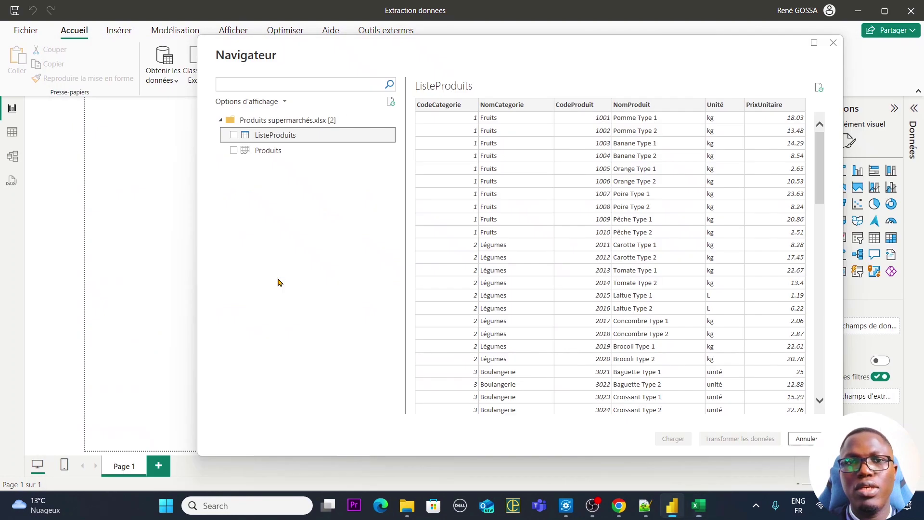
left_click(268, 151)
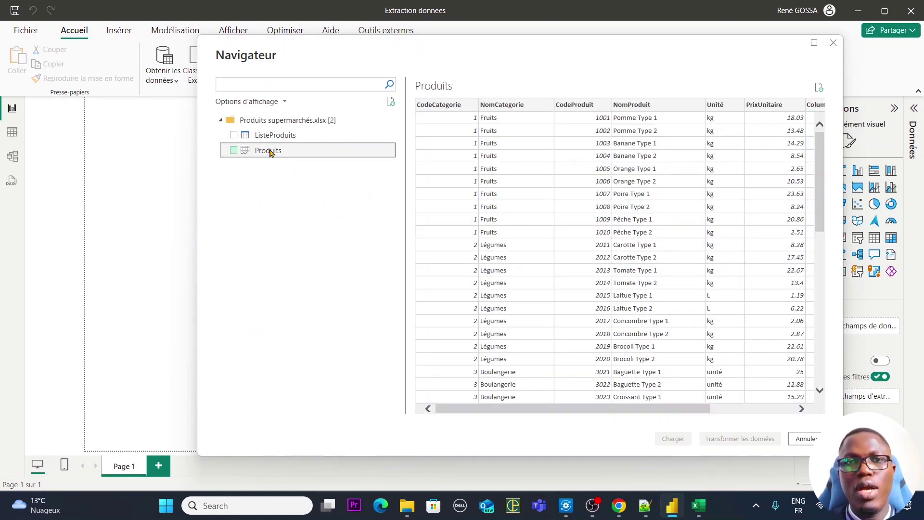
key("alt+Tab")
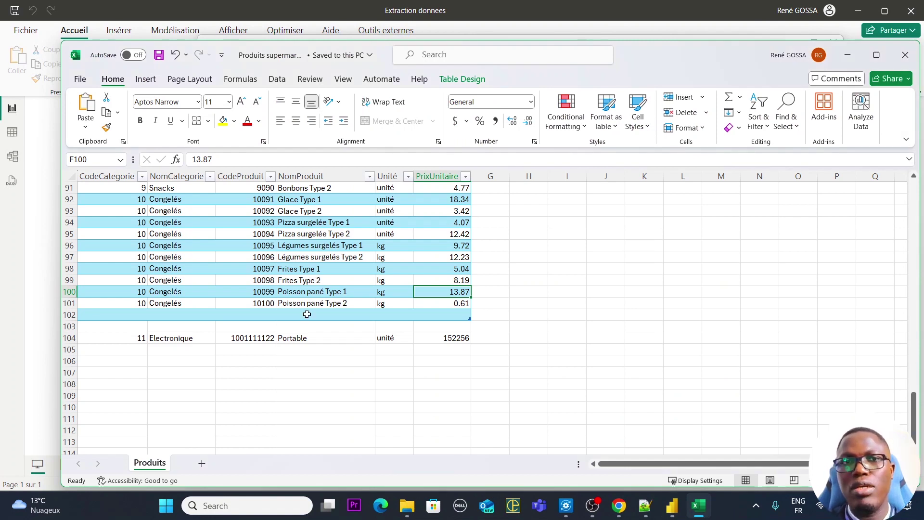
left_click(354, 327)
left_click(407, 329)
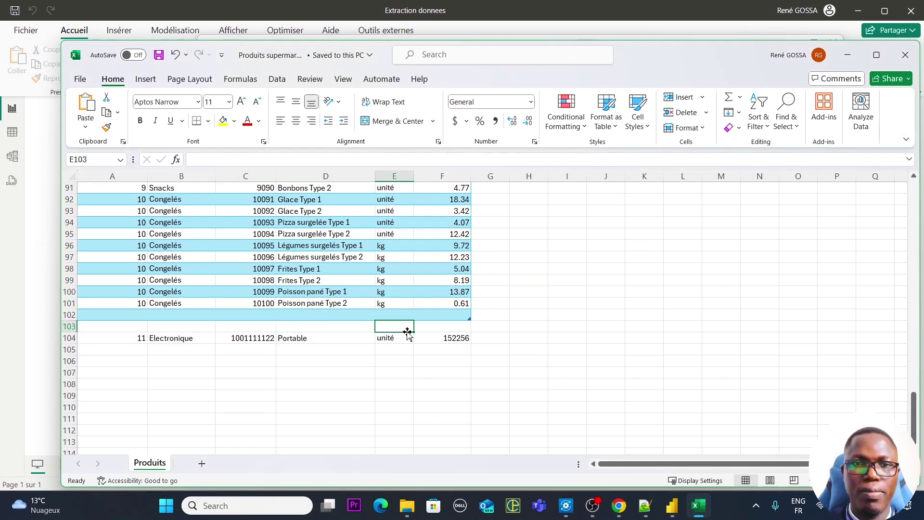
Step: Switch to the Power BI Navigator, compare the ListeProduits and Produits previews, and mark the Produits sheet for import
key("alt+Tab")
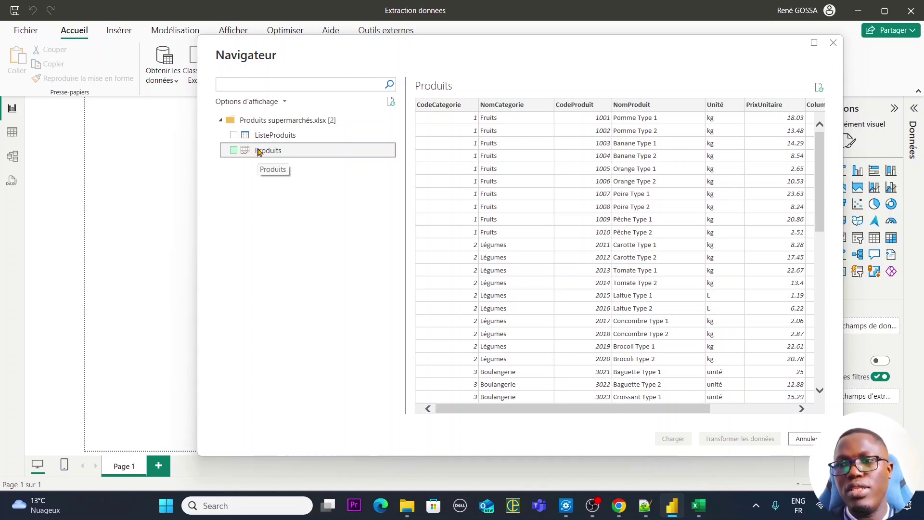
left_click(283, 136)
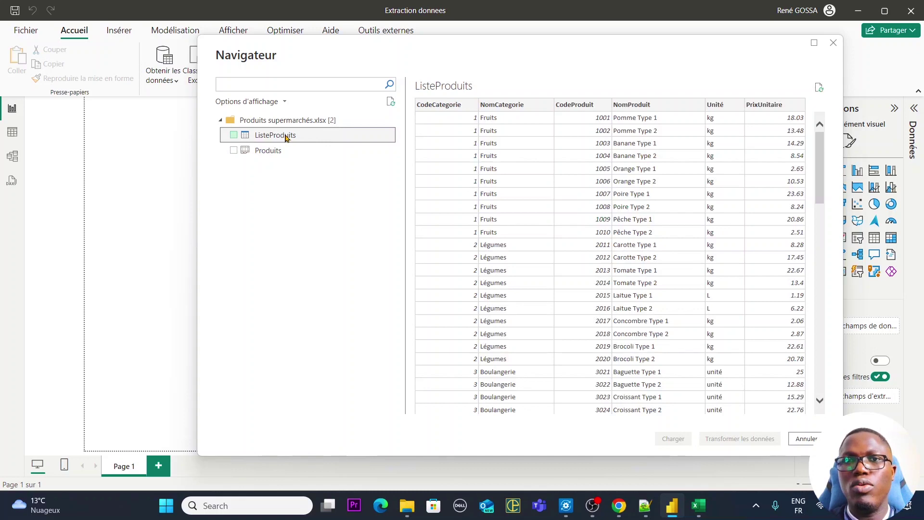
left_click(286, 149)
left_click(288, 151)
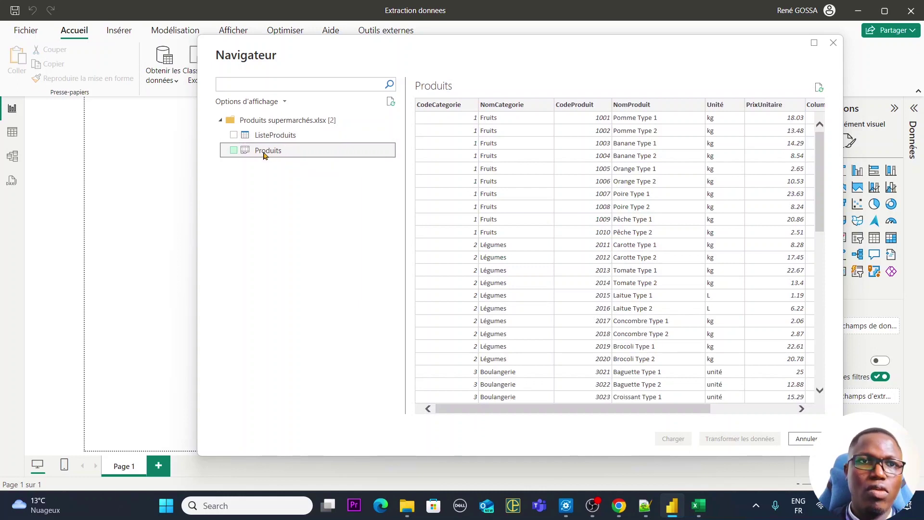
left_click(233, 150)
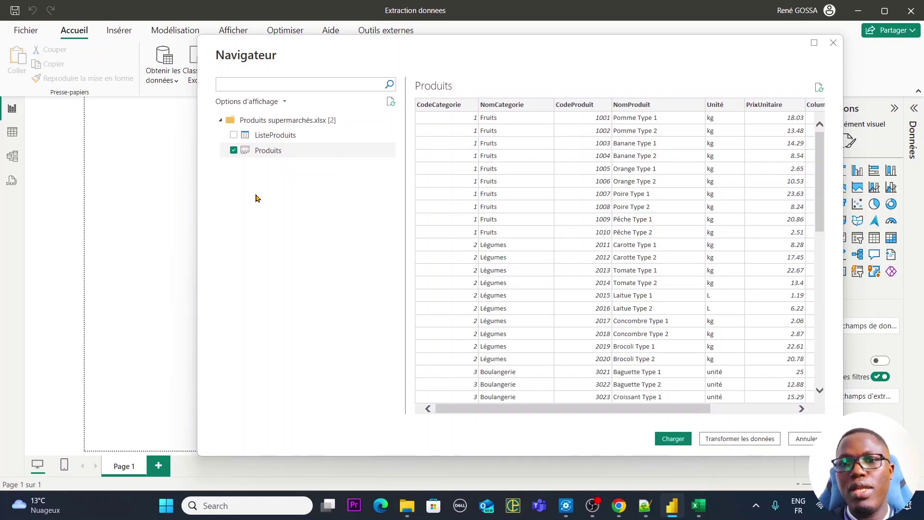
Step: Switch to Excel and review the Produits worksheet from its last rows back up to the header row
key("alt+Tab")
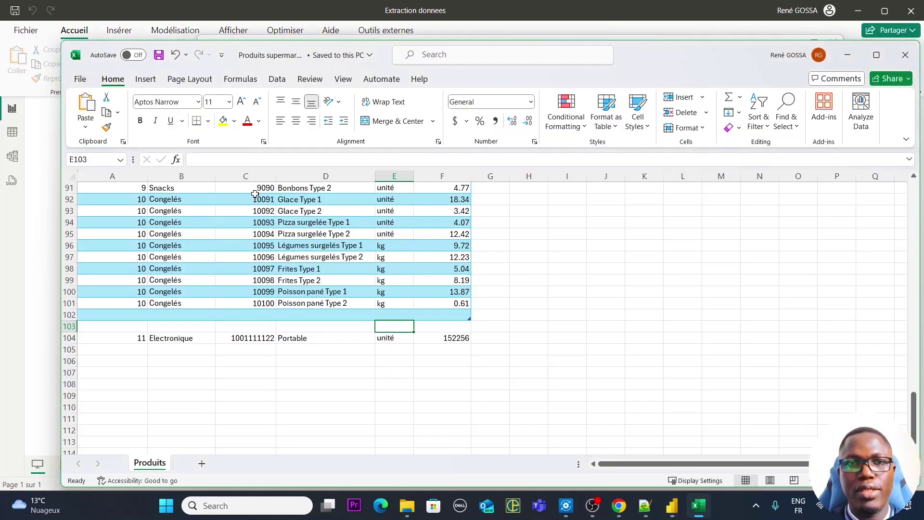
left_click(501, 302)
scroll(574, 265, "up", 6)
scroll(575, 265, "up", 20)
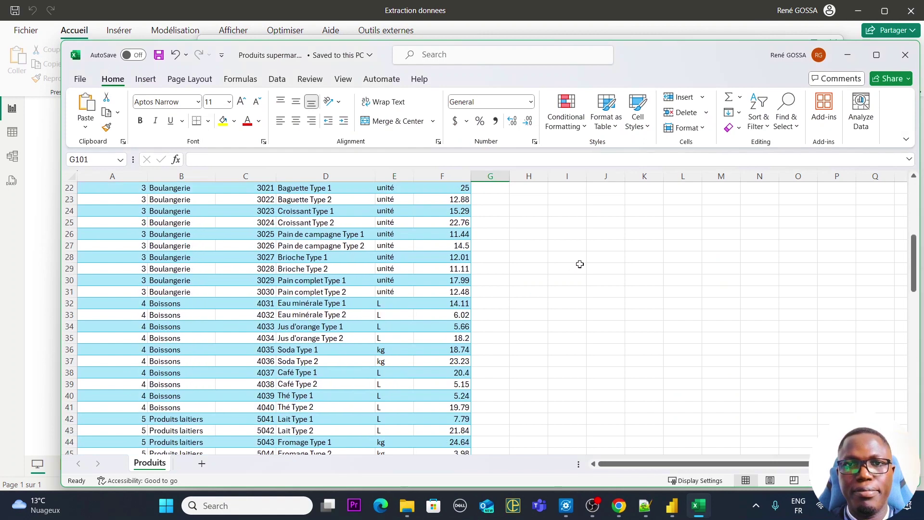
Step: Return to the Power BI Navigator, keep only the Produits sheet selected, and open it in Power Query for transformation
key("alt+Tab")
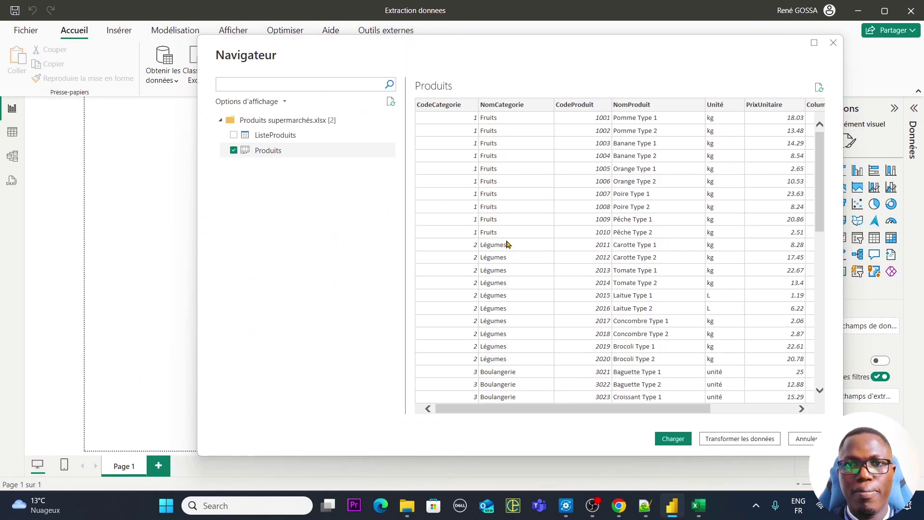
left_click(234, 150)
left_click(234, 150)
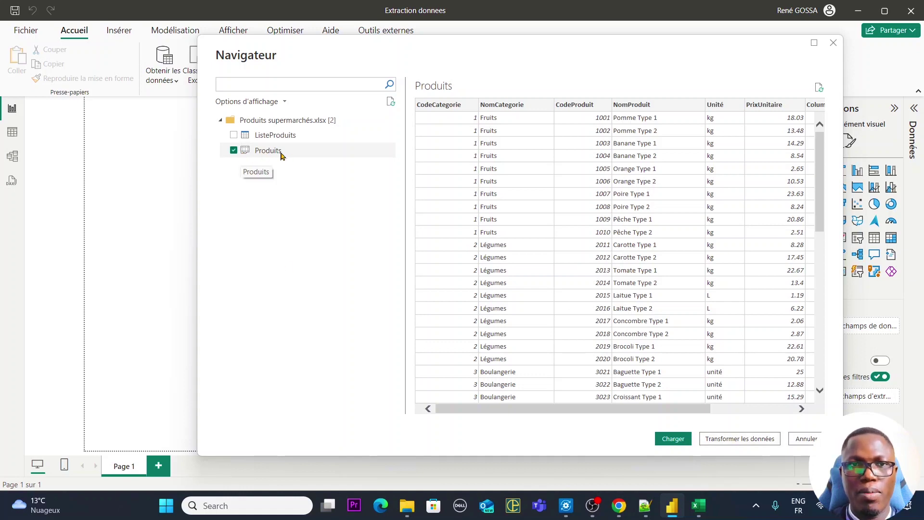
left_click(738, 441)
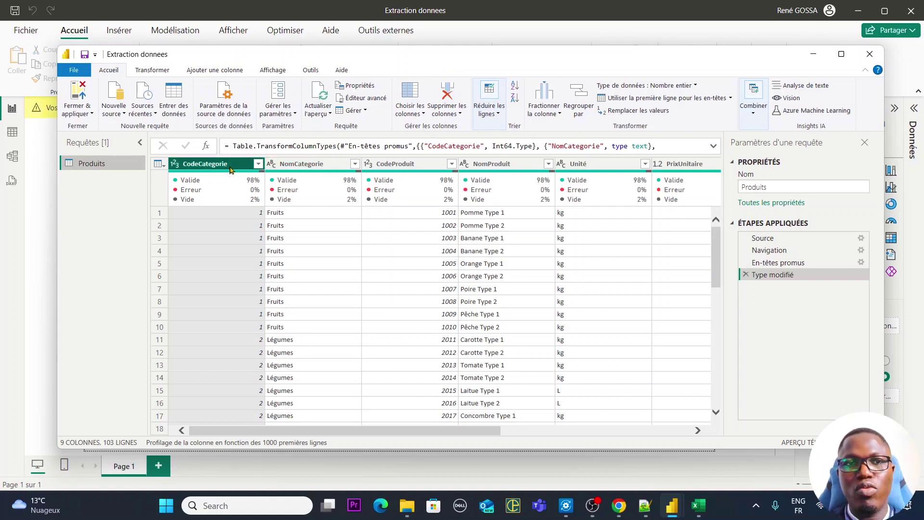
Step: Examine the Column7, Column8 and Test columns at the end of the Produits query
left_click_drag(487, 431, 702, 408)
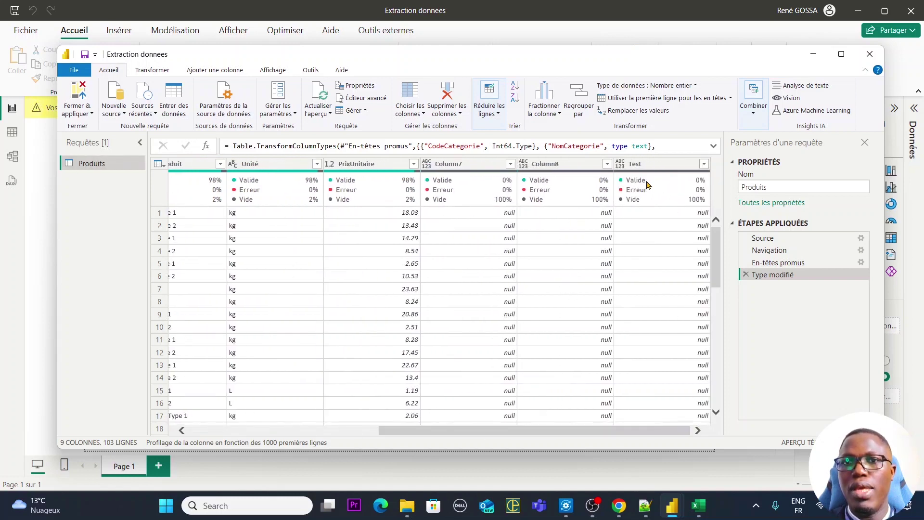
left_click(647, 164)
left_click(547, 167)
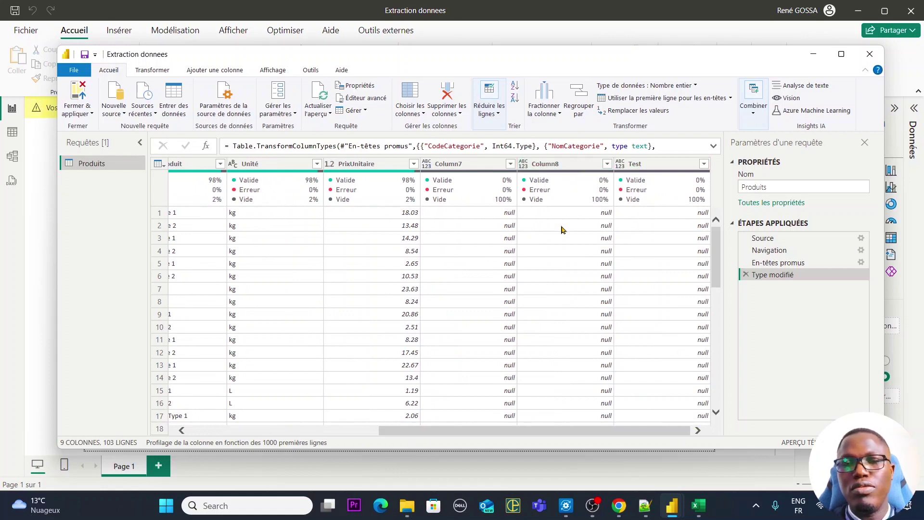
Step: Check header cells G1 and H1 beside the table in Excel against the extra columns of the Produits query in Power Query
key("alt+Tab")
key("alt+Tab")
key("alt+Tab")
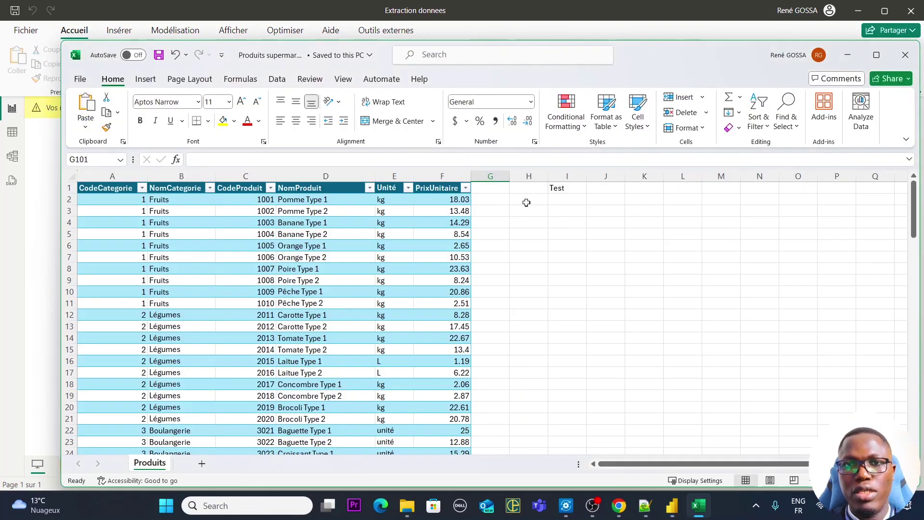
left_click(506, 188)
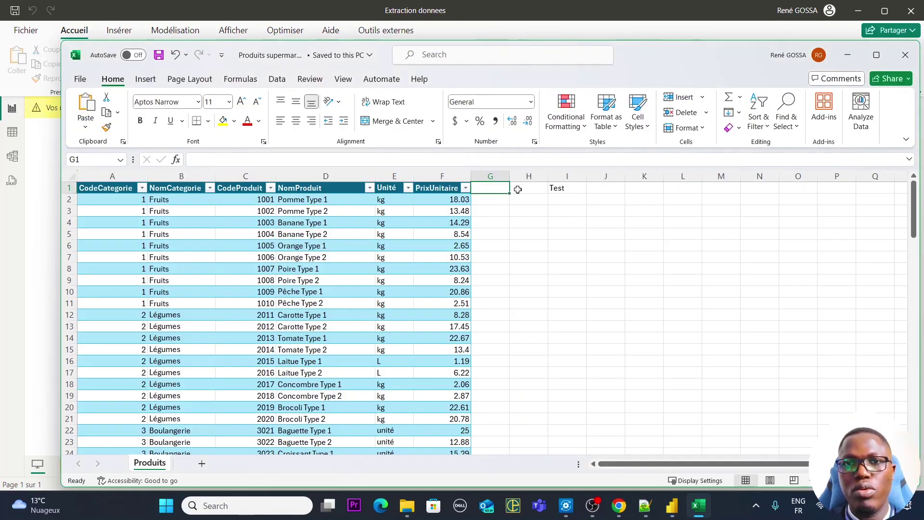
key("alt+Tab")
key("alt+Tab")
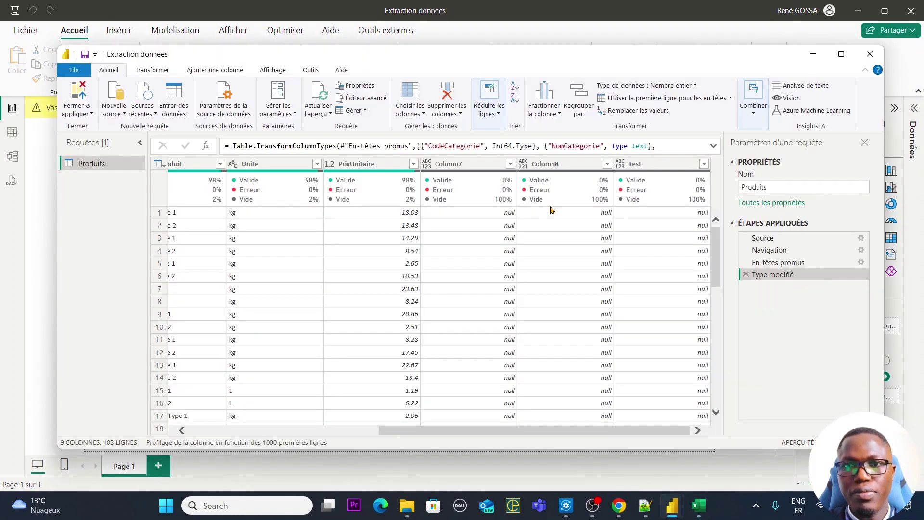
key("alt+Tab")
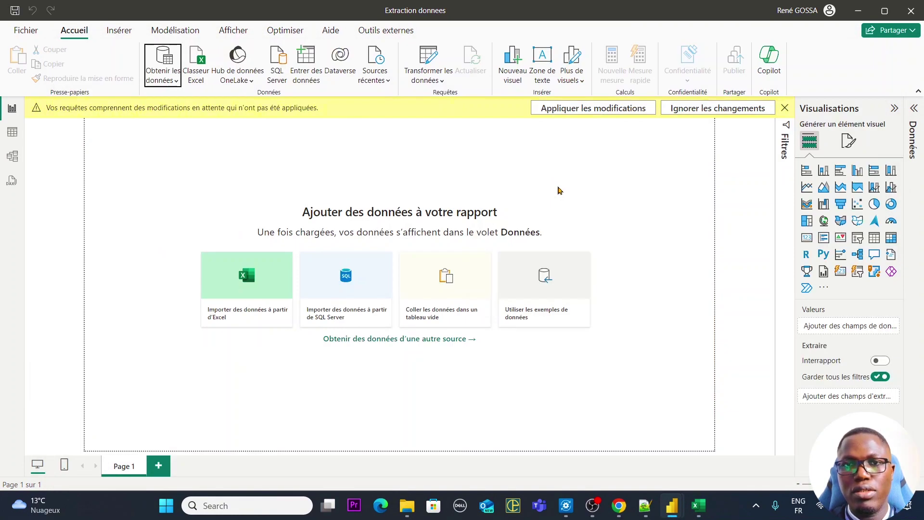
key("alt+Tab")
left_click(496, 189)
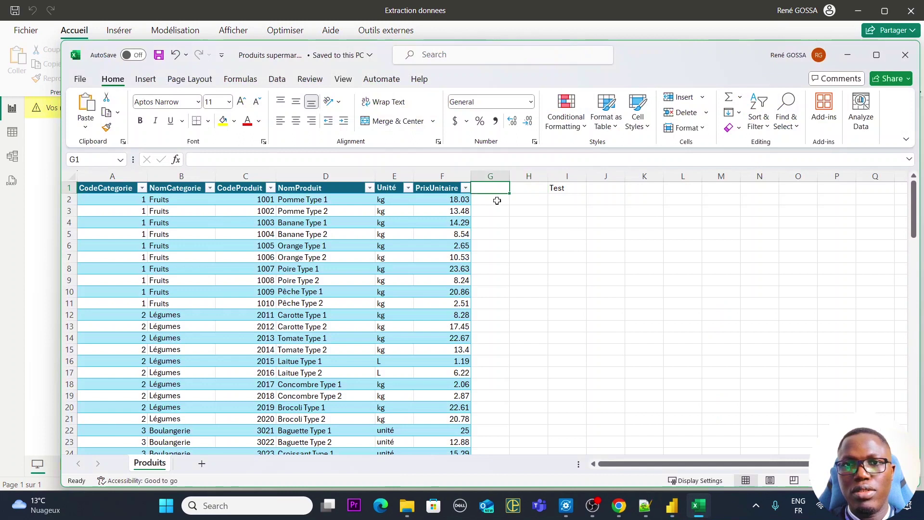
left_click(527, 189)
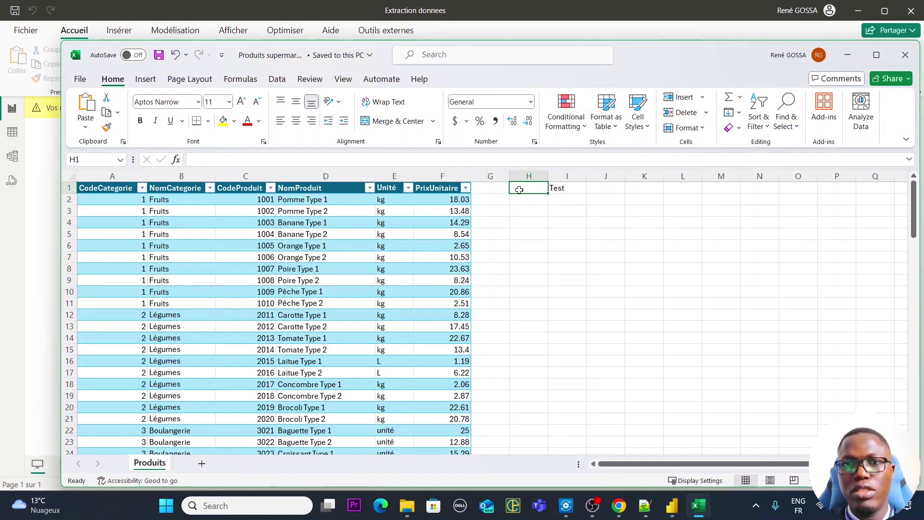
Step: Return to Power Query, inspect the column statistics of Column7 and Column8, and enlarge the data preview to review the Produits columns
key("alt+Tab")
key("alt+Tab")
key("Tab")
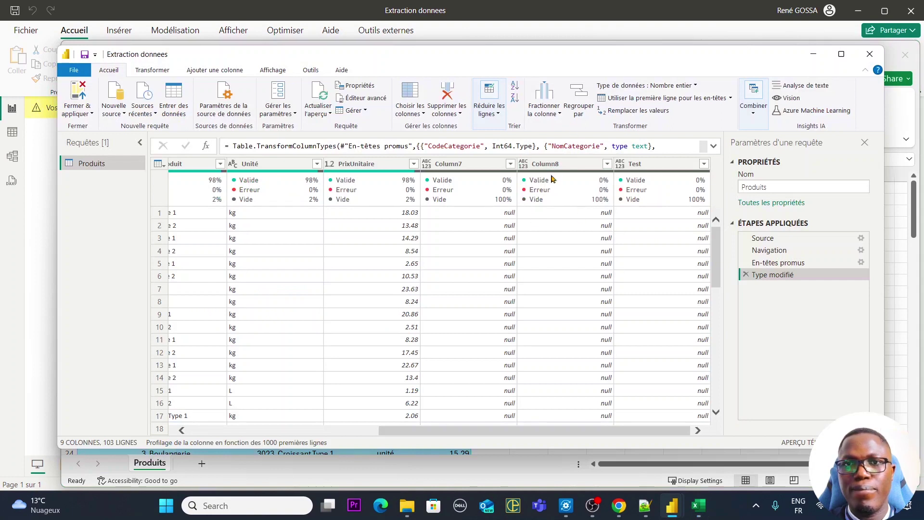
left_click(496, 166)
left_click(559, 166)
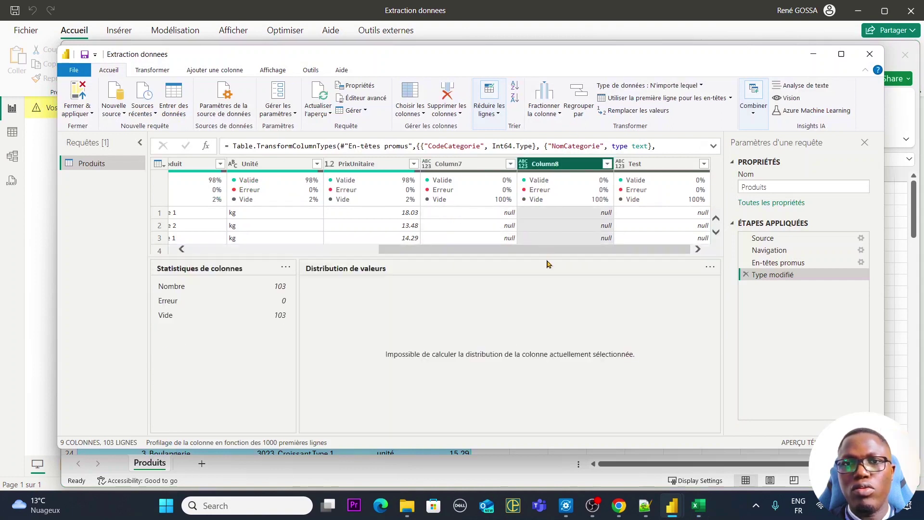
left_click_drag(548, 256, 554, 358)
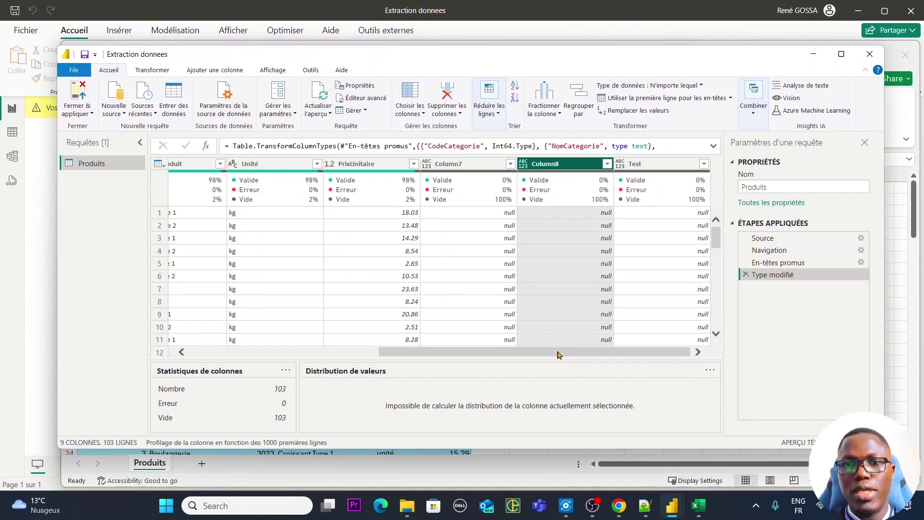
left_click_drag(600, 353, 640, 347)
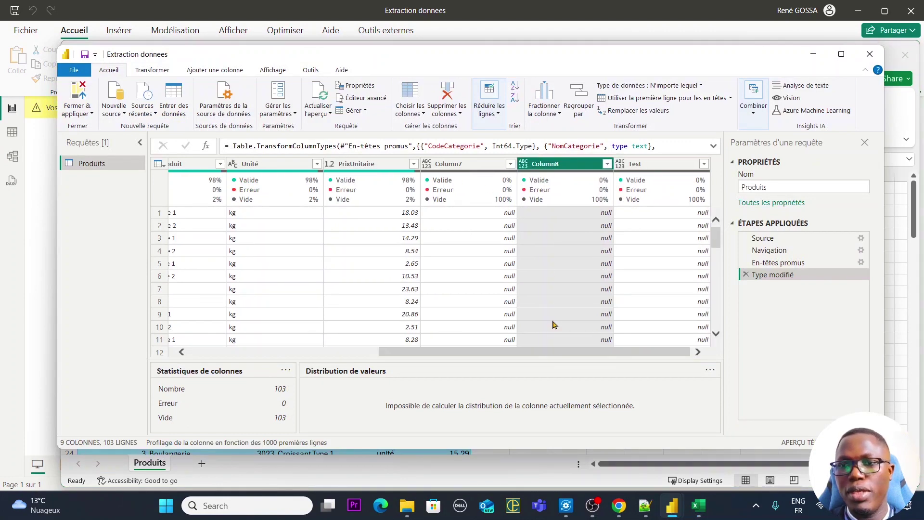
left_click_drag(552, 353, 333, 354)
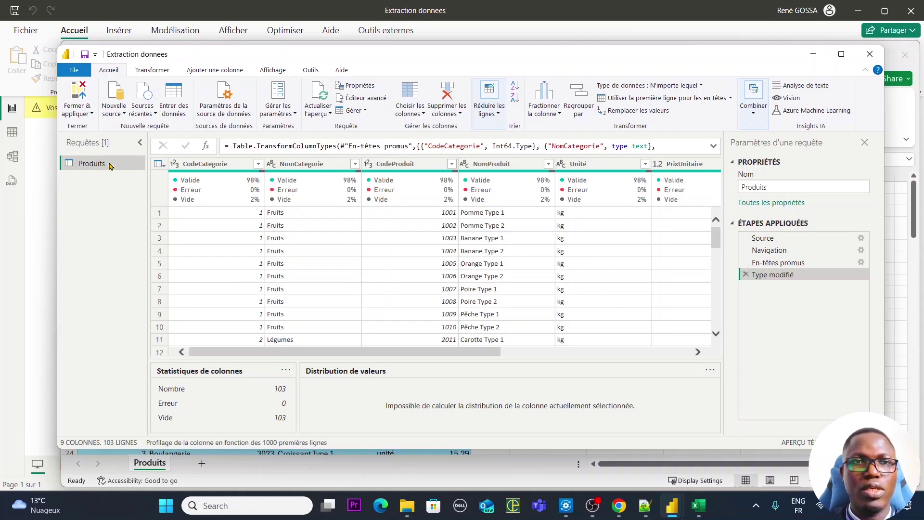
Step: Add a new Excel workbook source in Power Query using the file Produits supermarchés
left_click(118, 113)
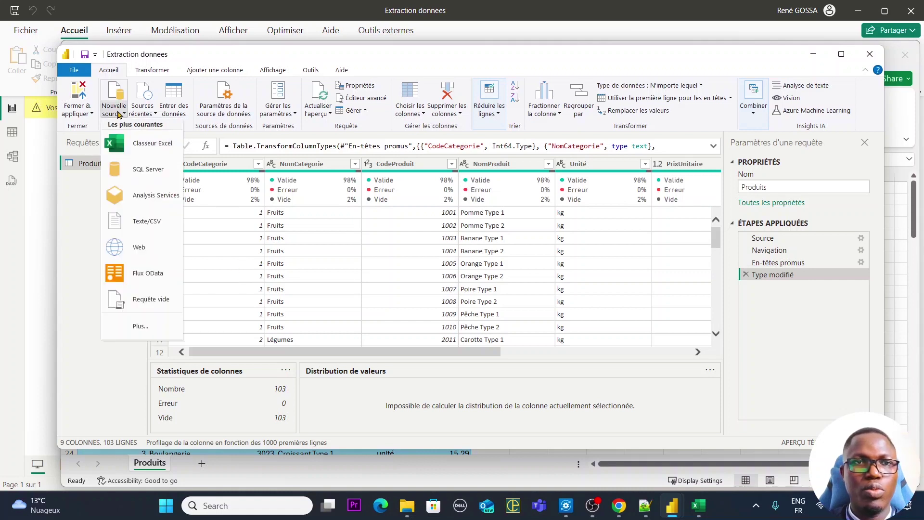
left_click(136, 145)
left_click(273, 140)
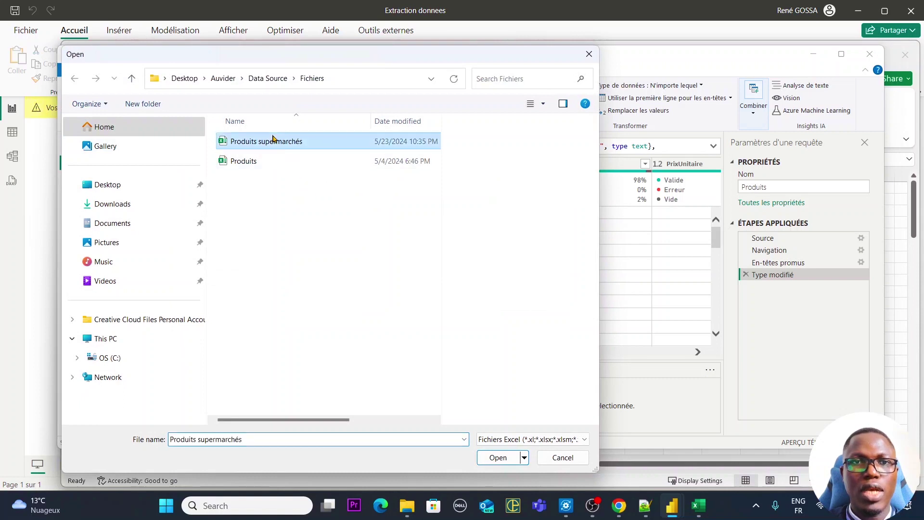
double_click(272, 140)
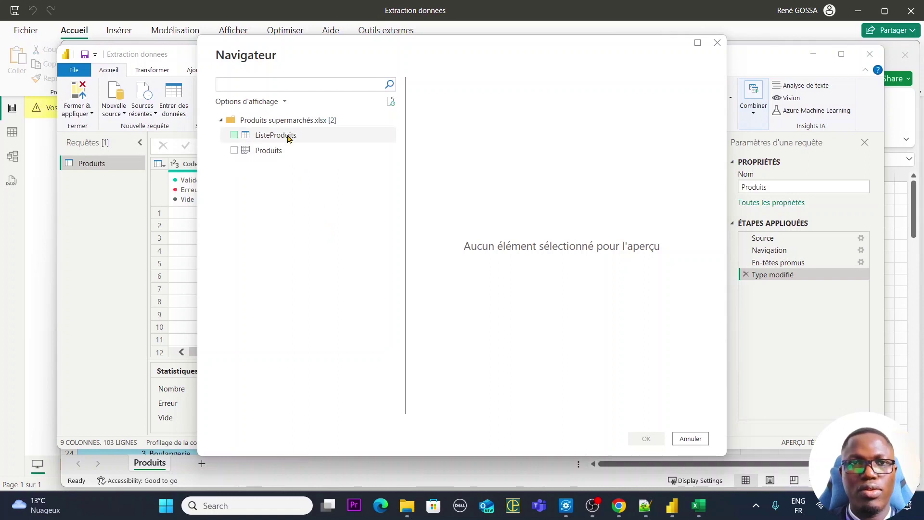
Step: Select the ListeProduits table instead of the Produits sheet and add it as a new query
left_click(233, 152)
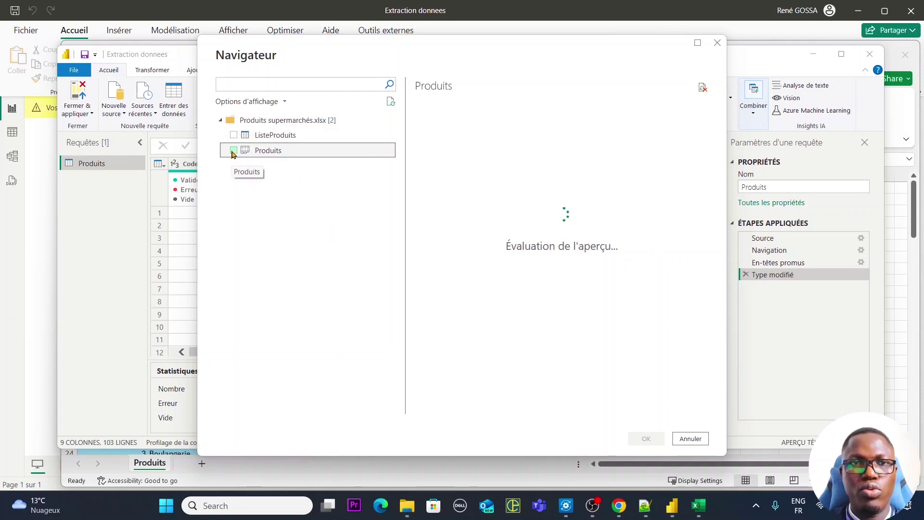
left_click(233, 134)
left_click(273, 136)
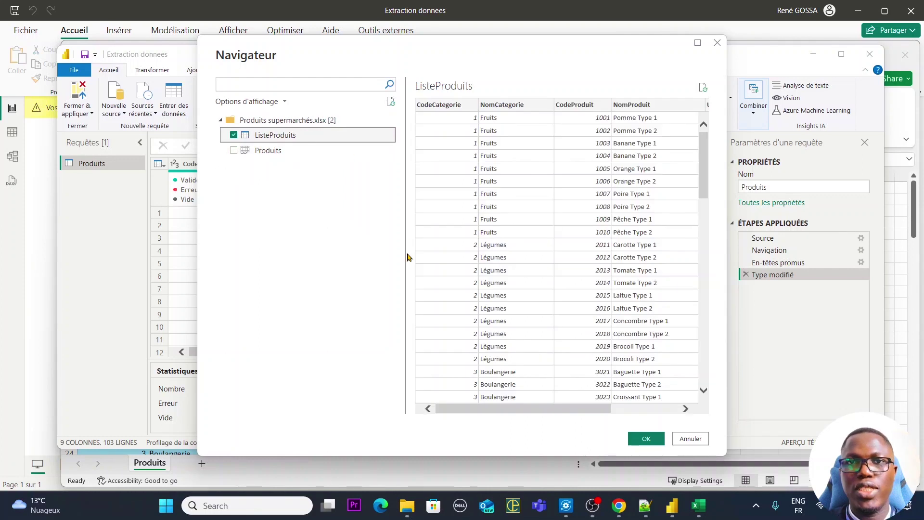
left_click(646, 438)
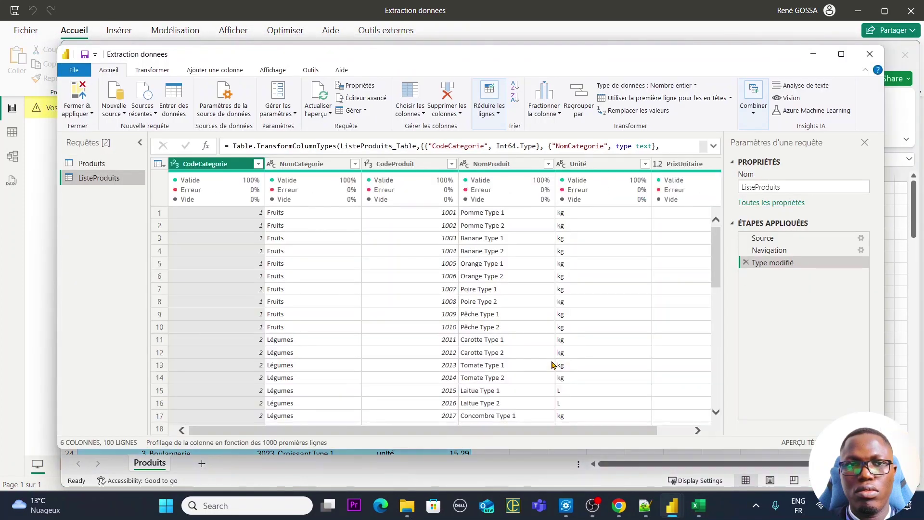
Step: Compare the rows and columns of the ListeProduits query with the Produits query, including its Column7, Column8 and Test columns
left_click_drag(716, 245, 729, 422)
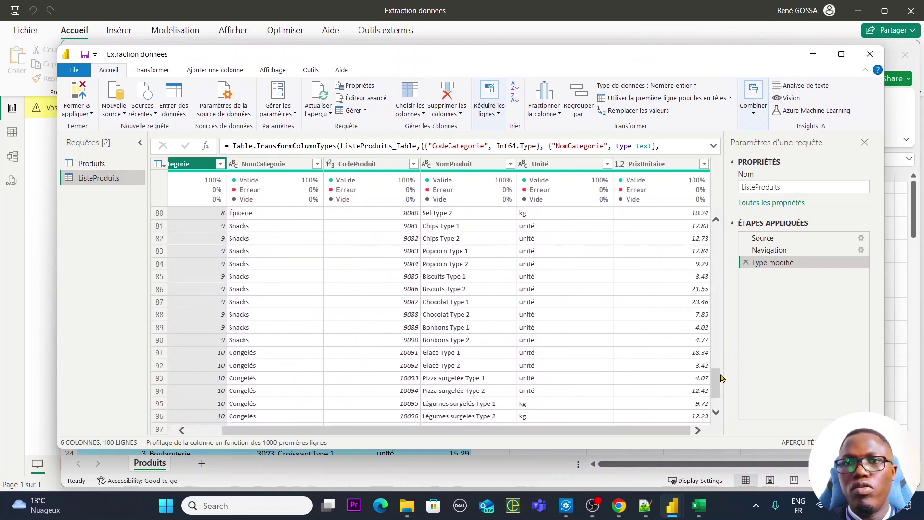
left_click_drag(716, 380, 696, 216)
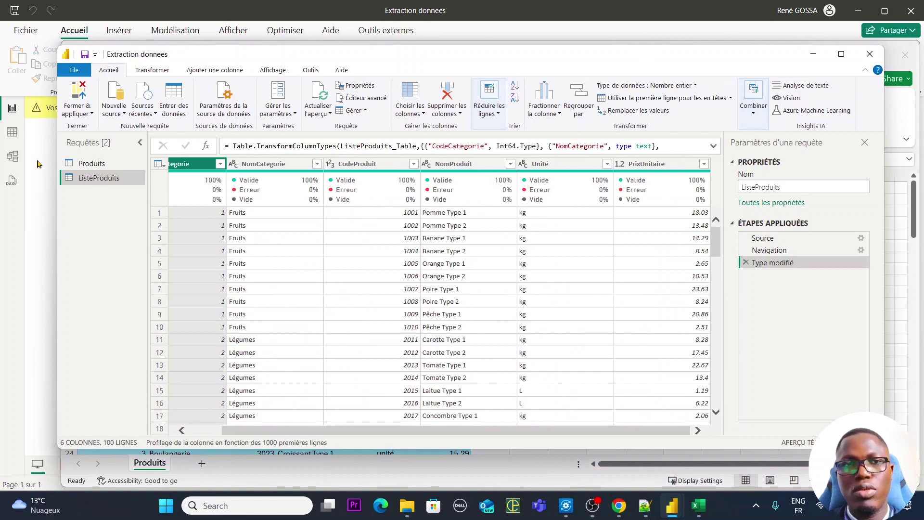
left_click(91, 164)
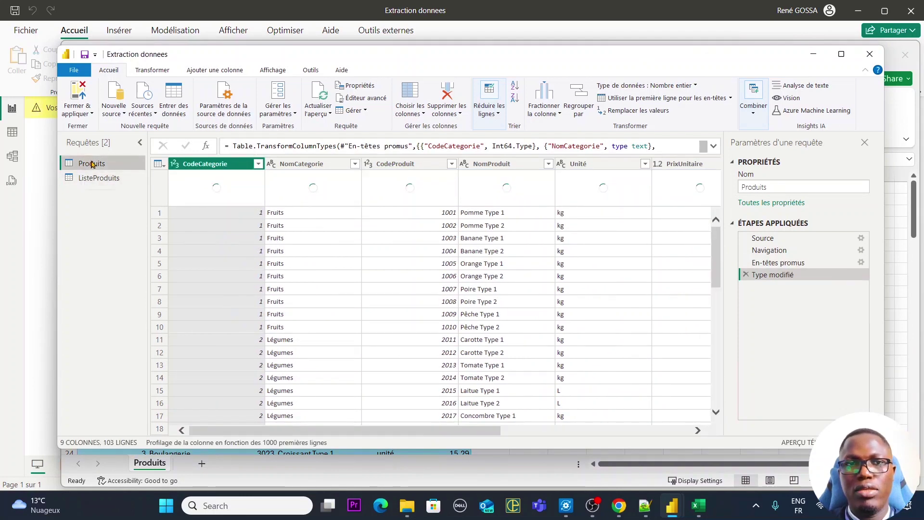
left_click_drag(440, 428, 629, 428)
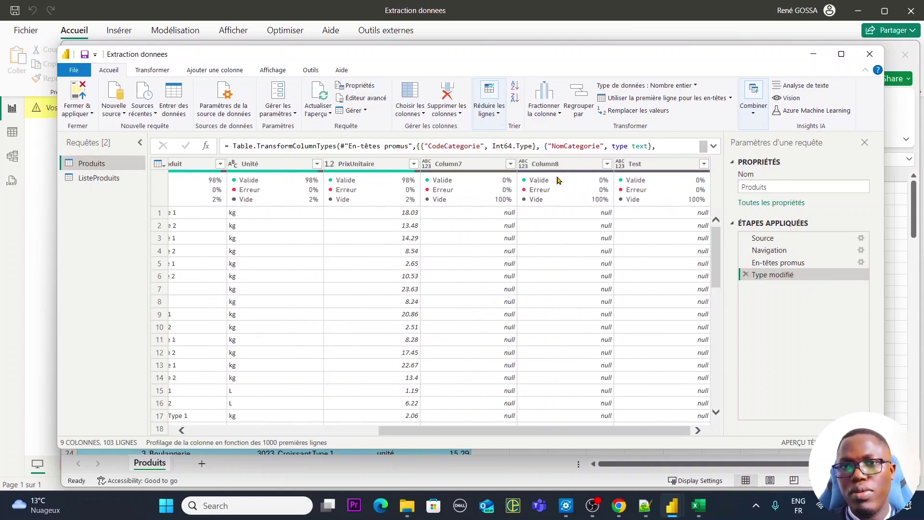
left_click(653, 166)
scroll(657, 324, "down", 5)
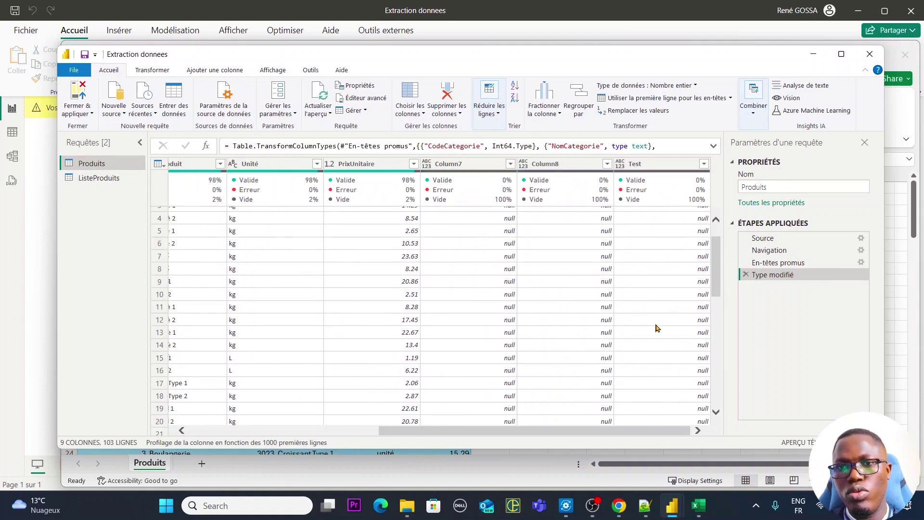
scroll(661, 310, "up", 5)
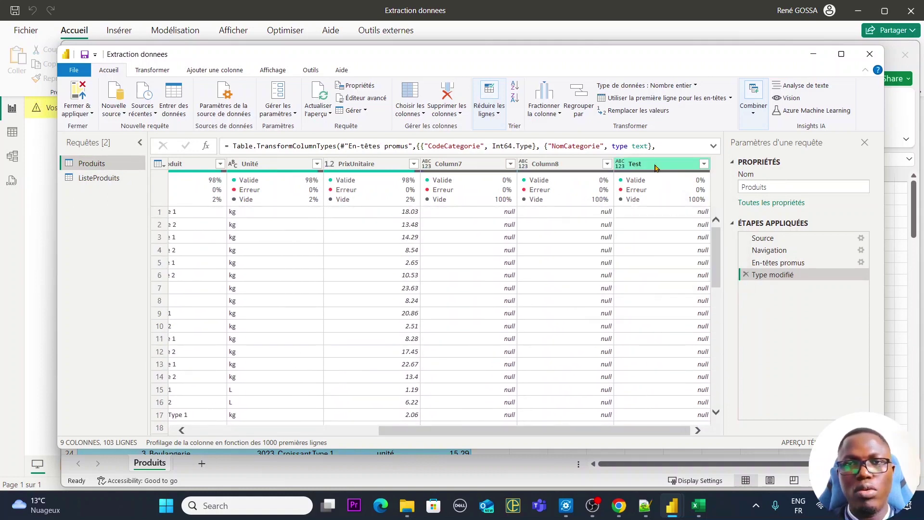
left_click(115, 179)
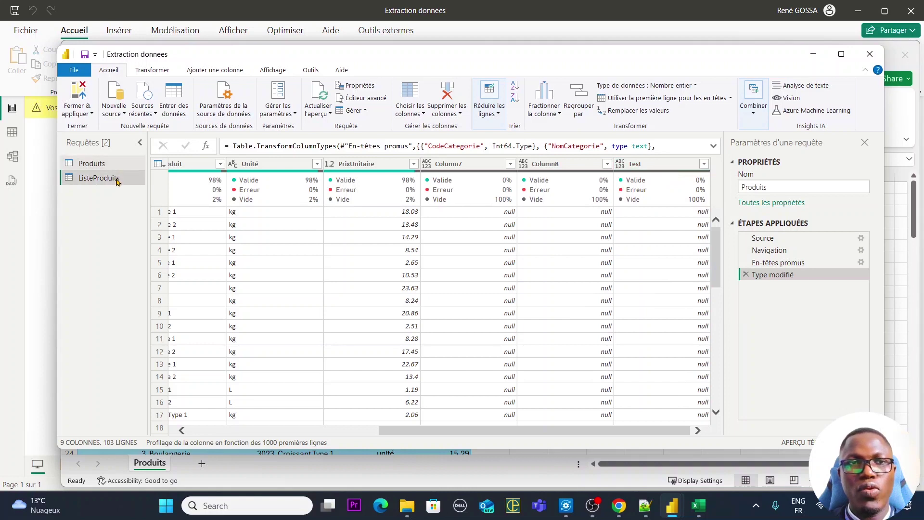
Step: Delete both the Produits and ListeProduits queries from Power Query
scroll(508, 433, "right", 2)
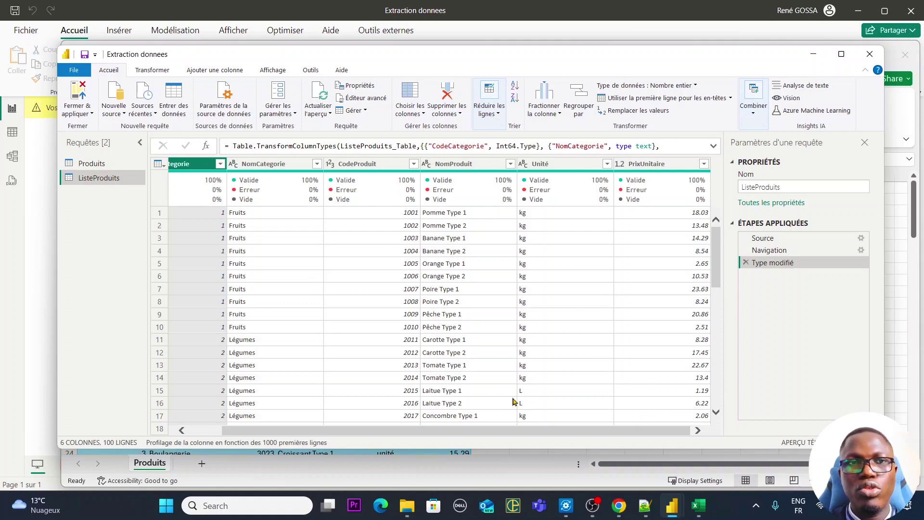
left_click(92, 164)
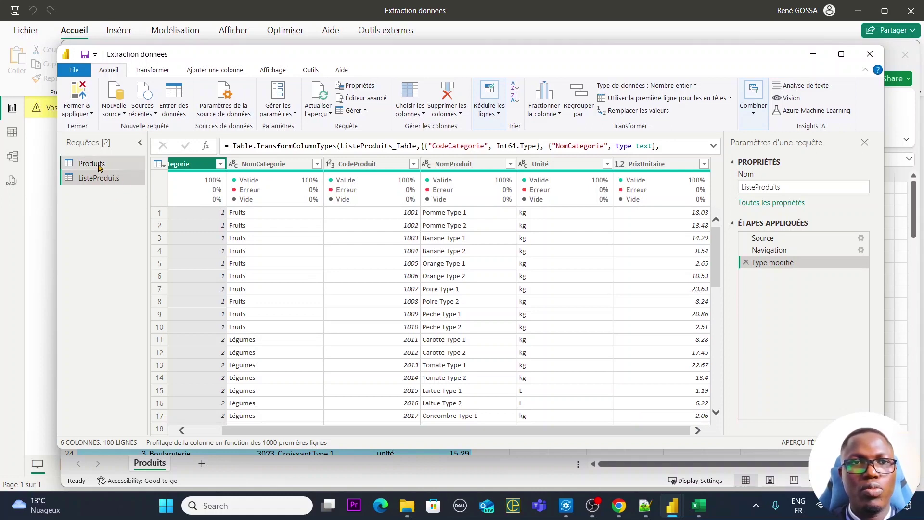
right_click(99, 178)
left_click(142, 207)
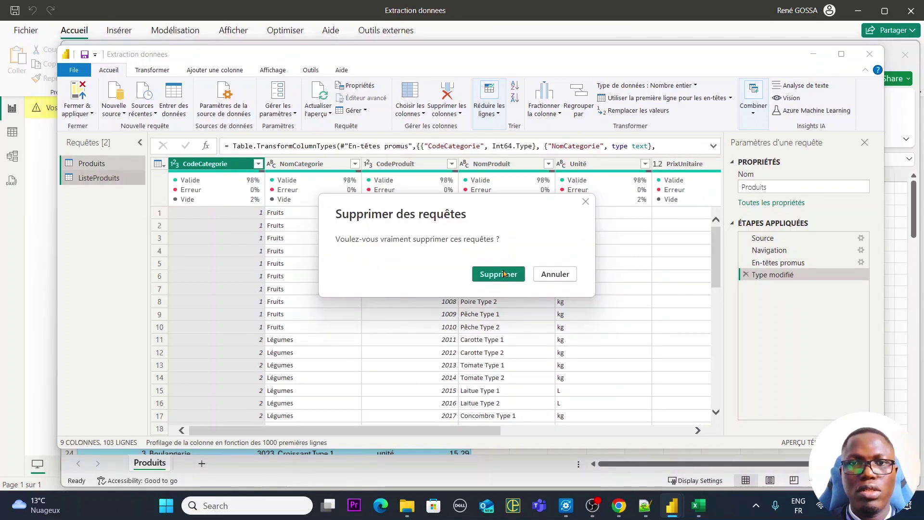
left_click(504, 273)
Step: Add a new Excel workbook source using the file Produits supermarchés
left_click(119, 113)
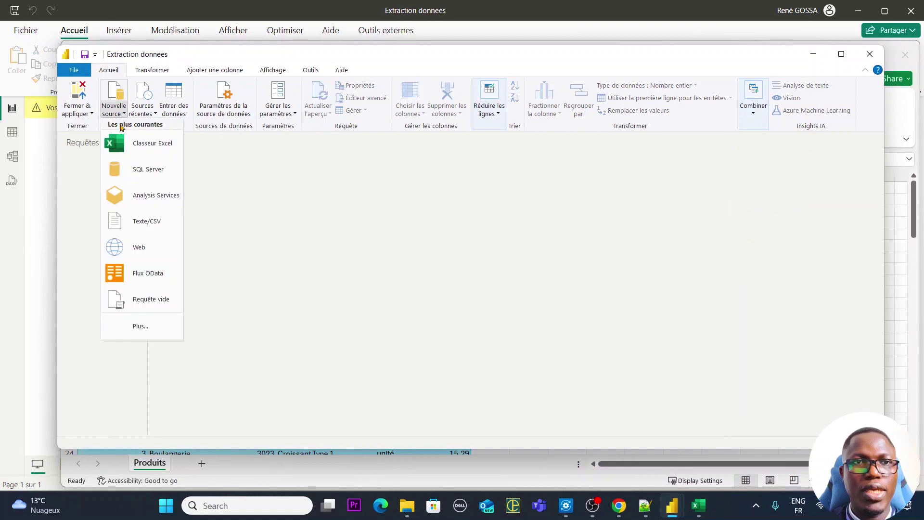
left_click(194, 58)
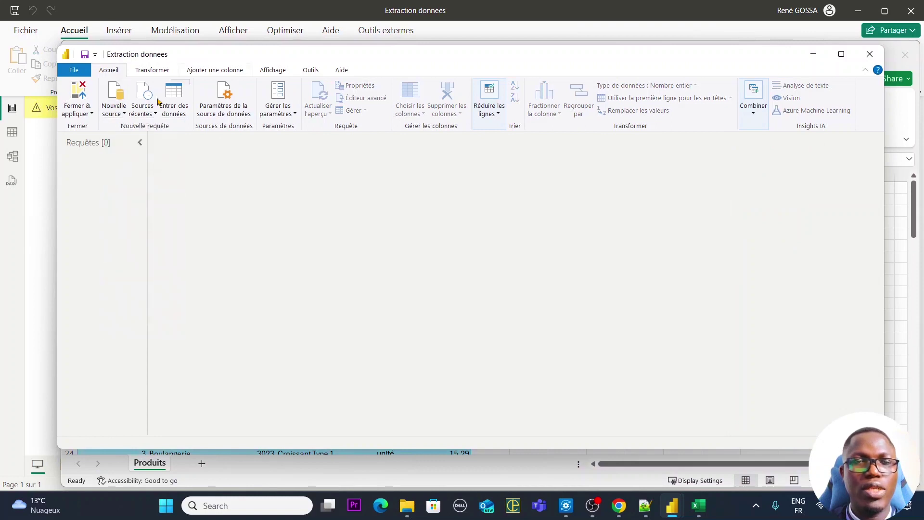
left_click(117, 112)
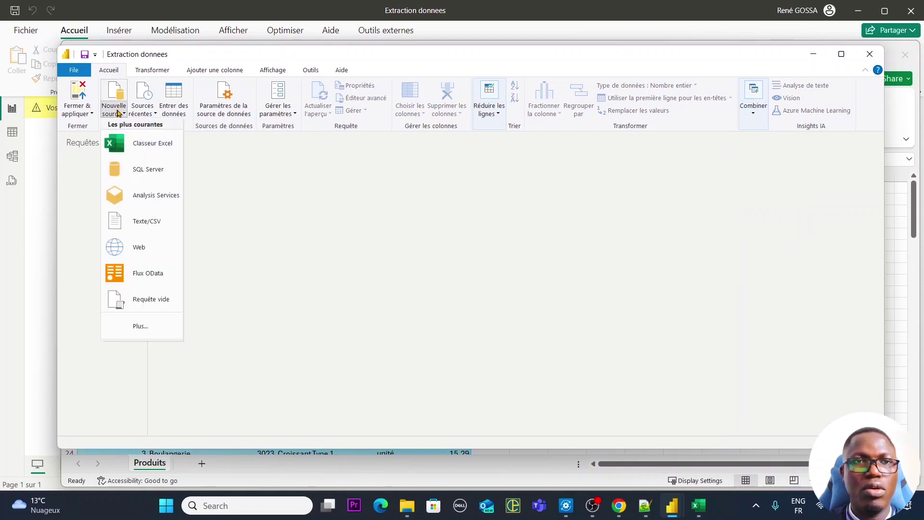
left_click(150, 145)
left_click(258, 143)
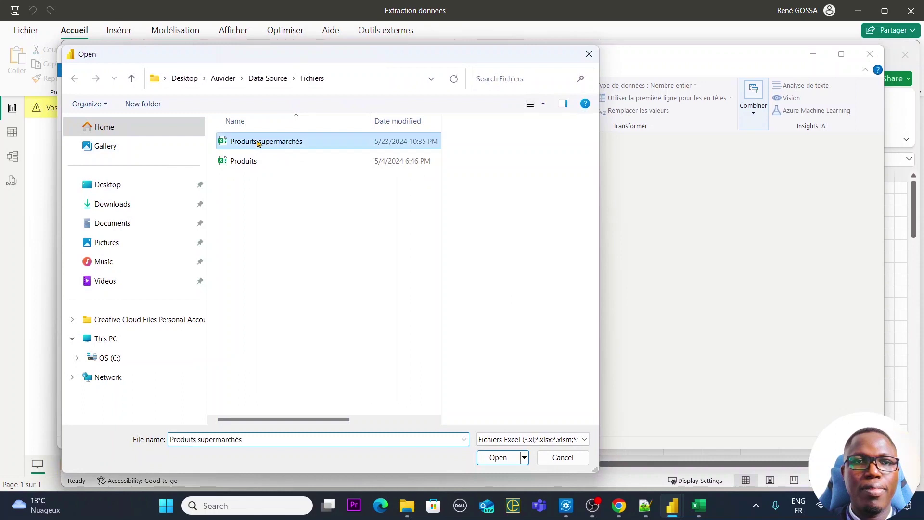
double_click(257, 143)
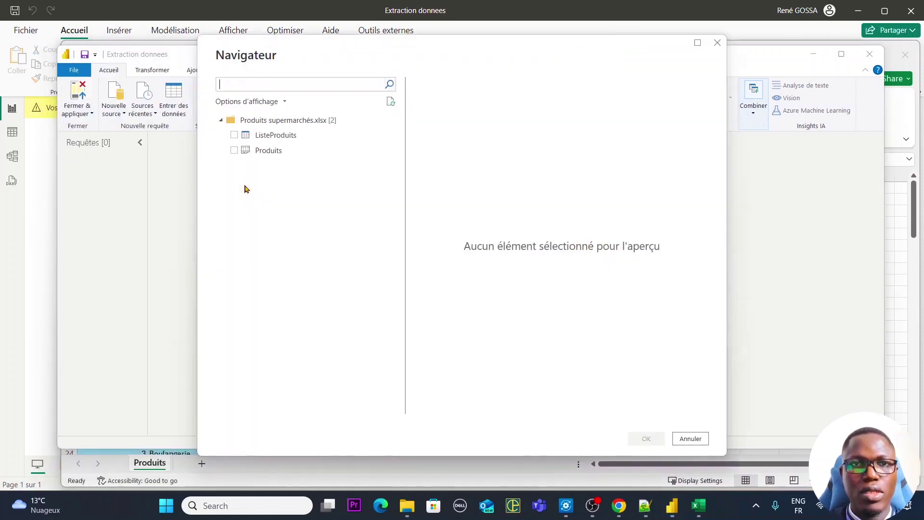
Step: Select both the ListeProduits table and the Produits sheet and load them together as queries
left_click(234, 135)
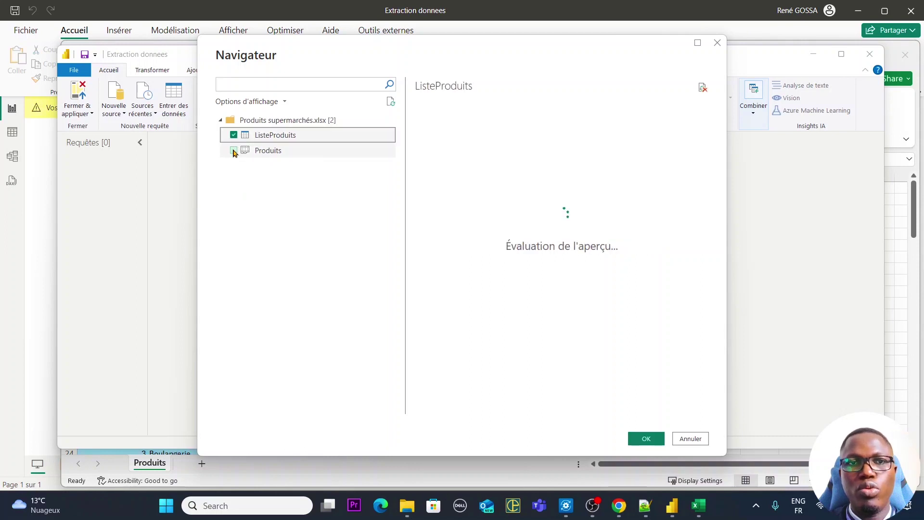
left_click(234, 150)
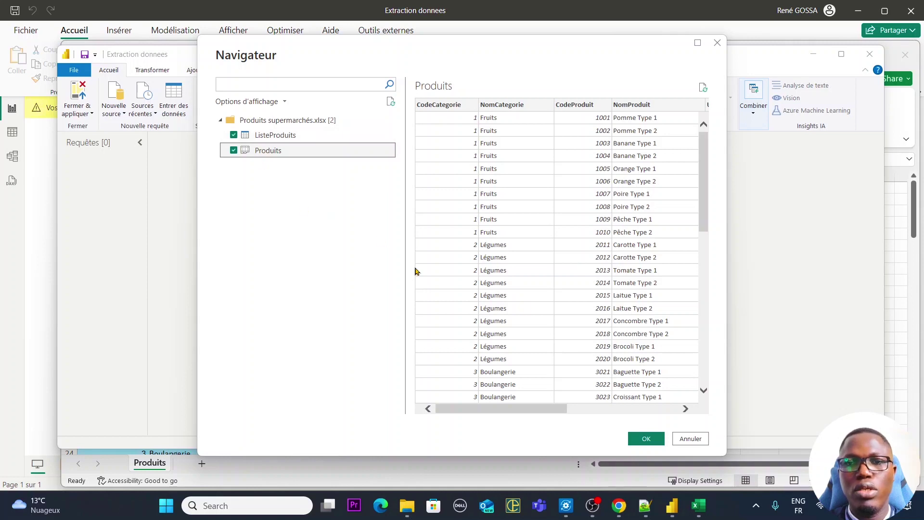
left_click(646, 439)
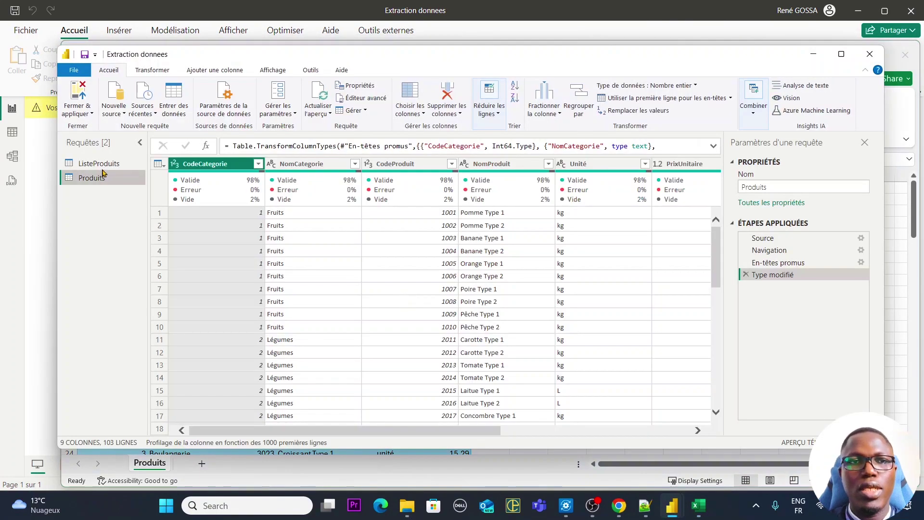
Step: Review the Source, Navigation and Type modifié applied steps of the ListeProduits query
left_click(102, 164)
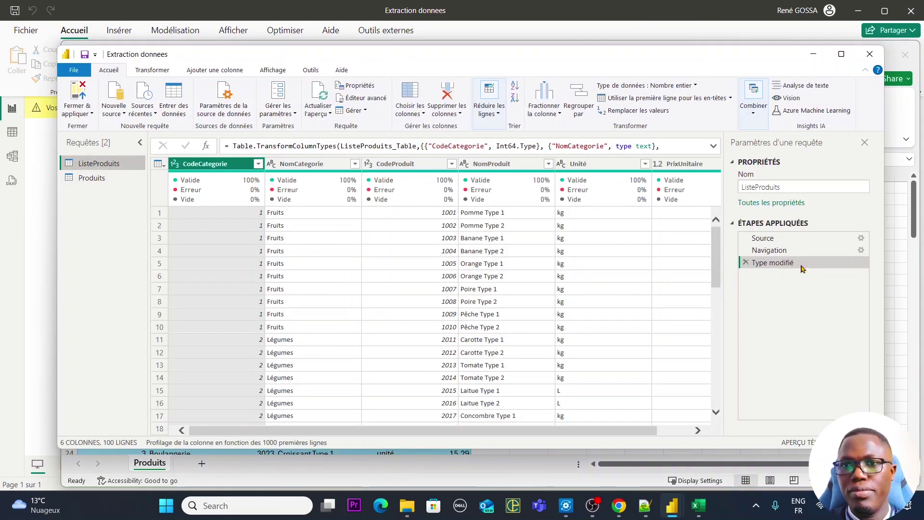
left_click(788, 237)
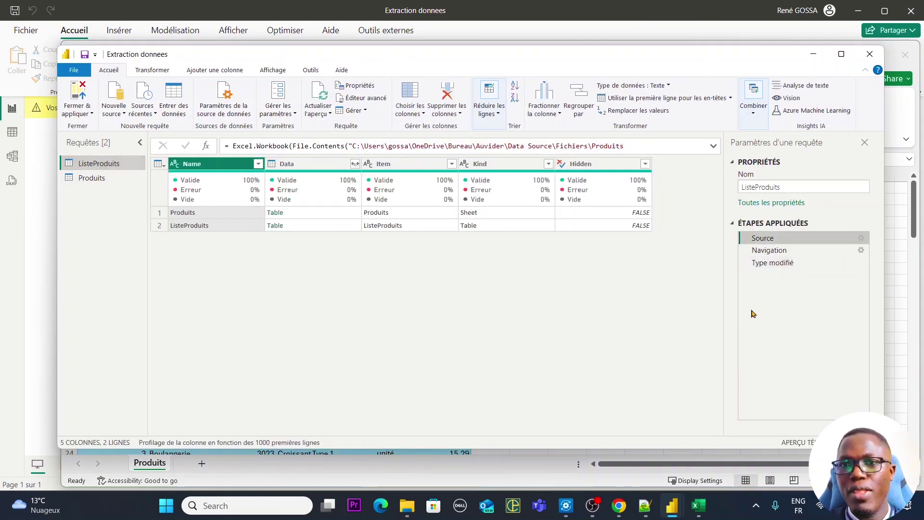
left_click(773, 250)
left_click(777, 264)
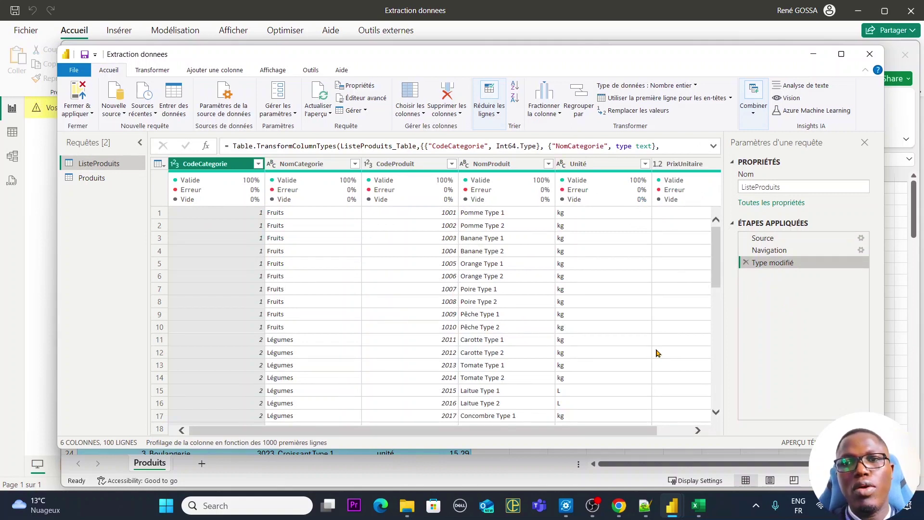
Step: Examine the Name and Data values of Produits and ListeProduits in the Source step, including the nested table previews
left_click(784, 239)
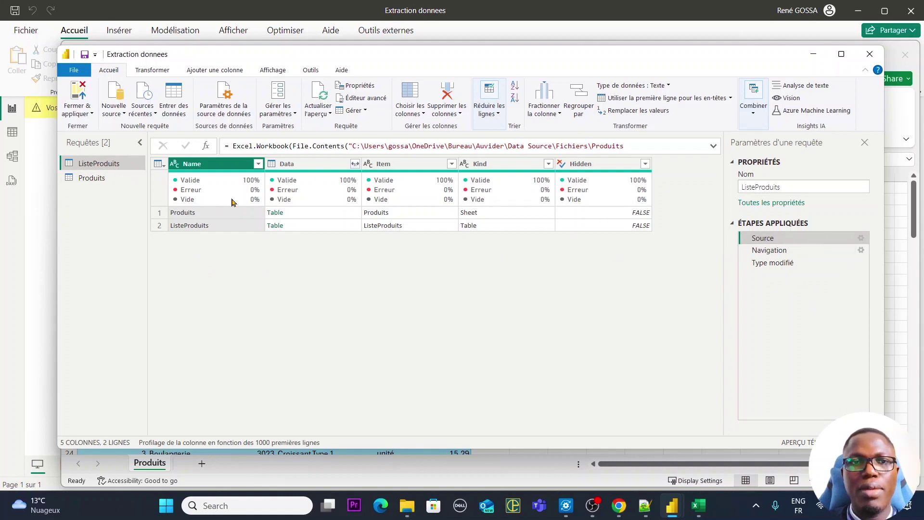
left_click(205, 213)
left_click(213, 226)
left_click(214, 212)
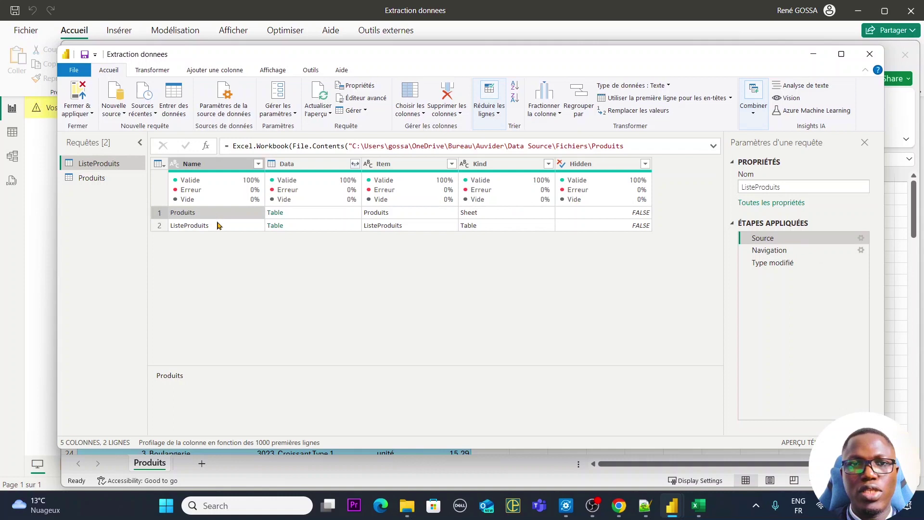
left_click(221, 227)
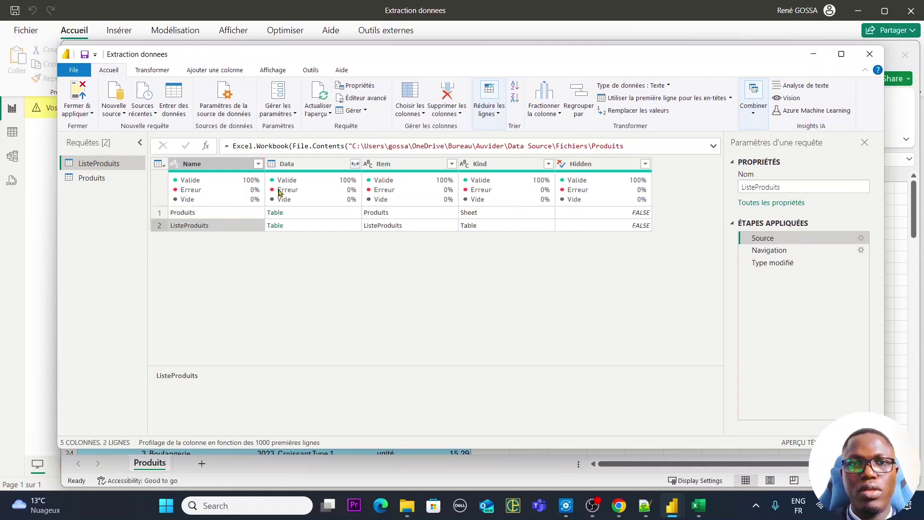
left_click(319, 214)
left_click(325, 226)
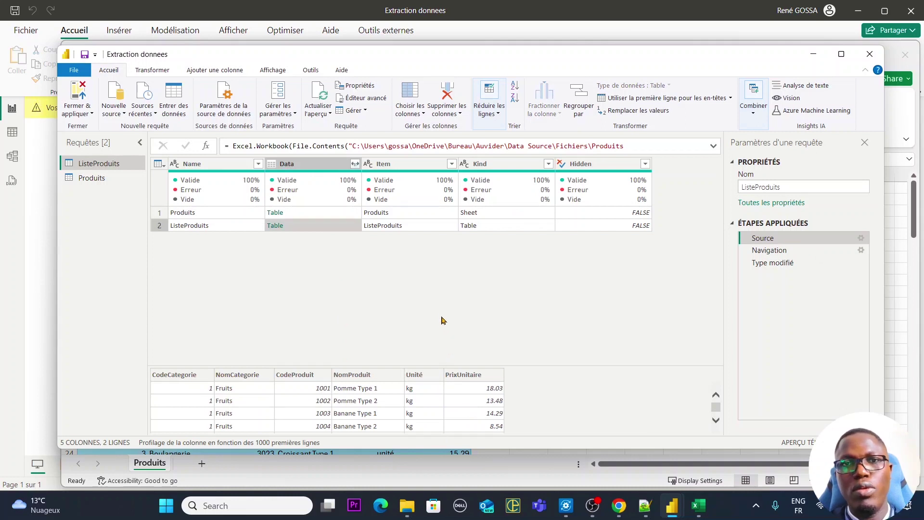
Step: Compare the Kind and Hidden values of the Produits and ListeProduits rows in the Source step
left_click(499, 214)
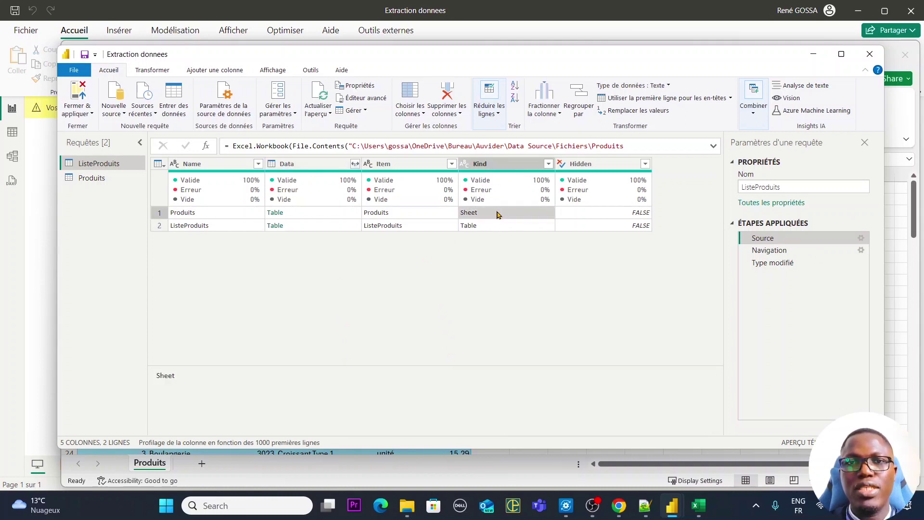
left_click(500, 226)
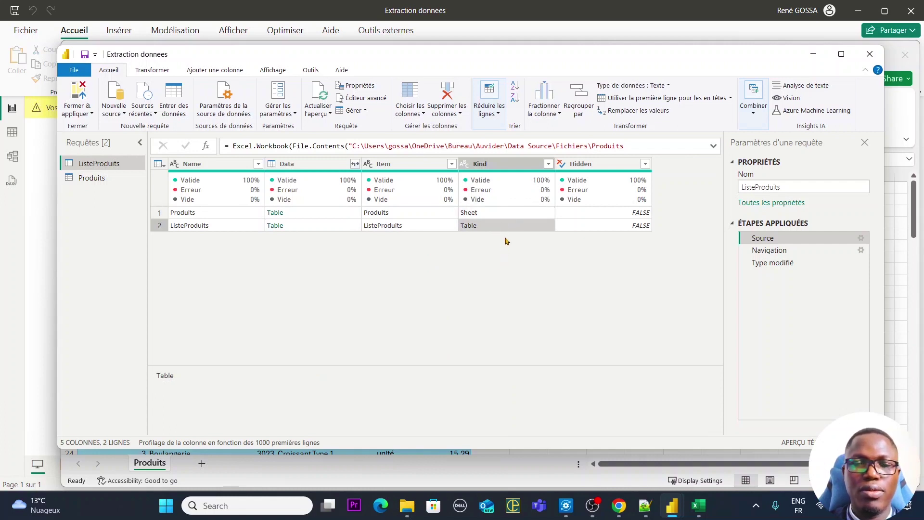
left_click(594, 213)
left_click(596, 225)
left_click(595, 213)
left_click(596, 226)
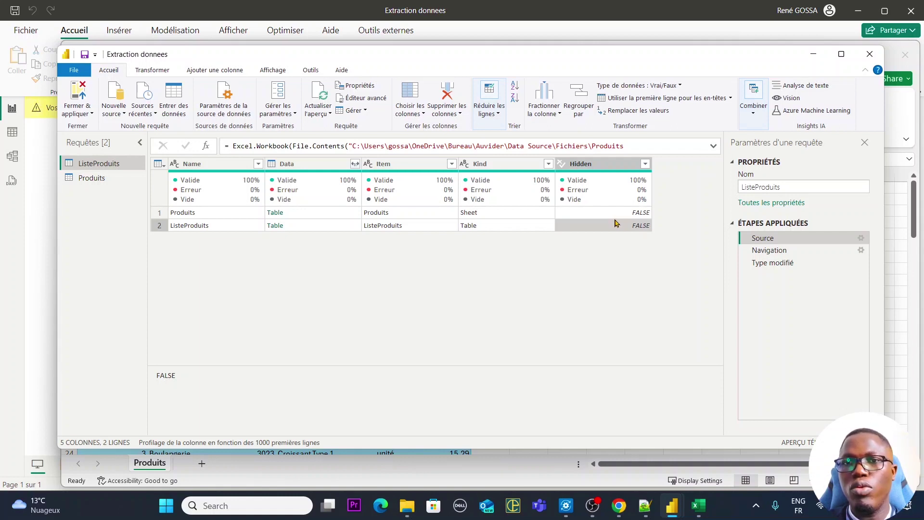
left_click(613, 214)
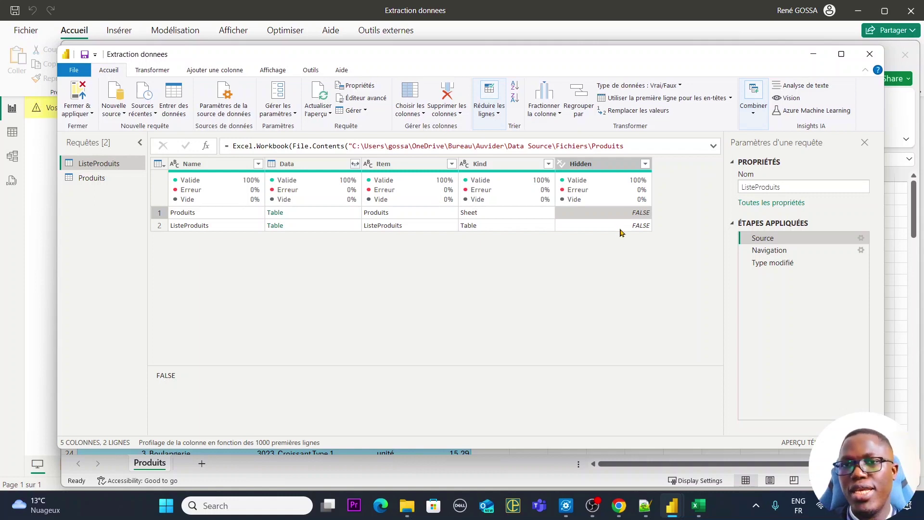
left_click(621, 226)
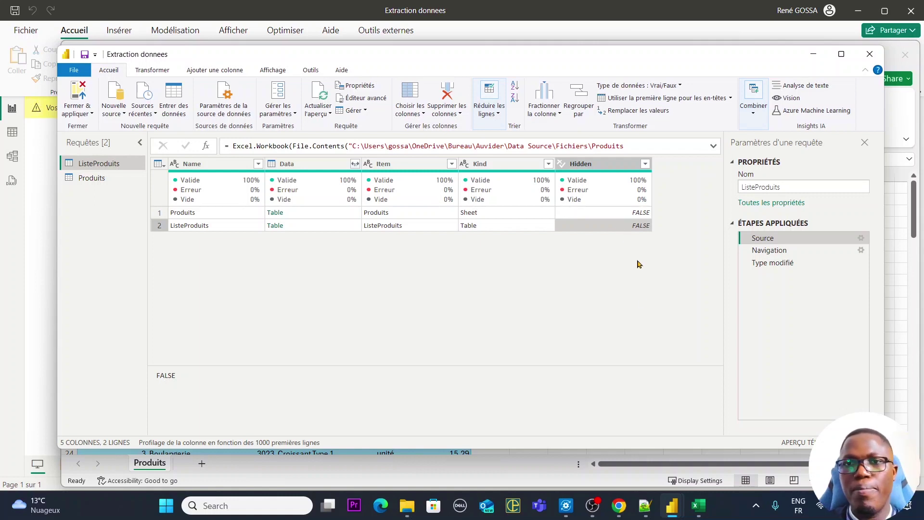
Step: Inspect the Navigation and Type modifié steps of ListeProduits, checking the Produits query briefly before returning to ListeProduits
left_click(804, 250)
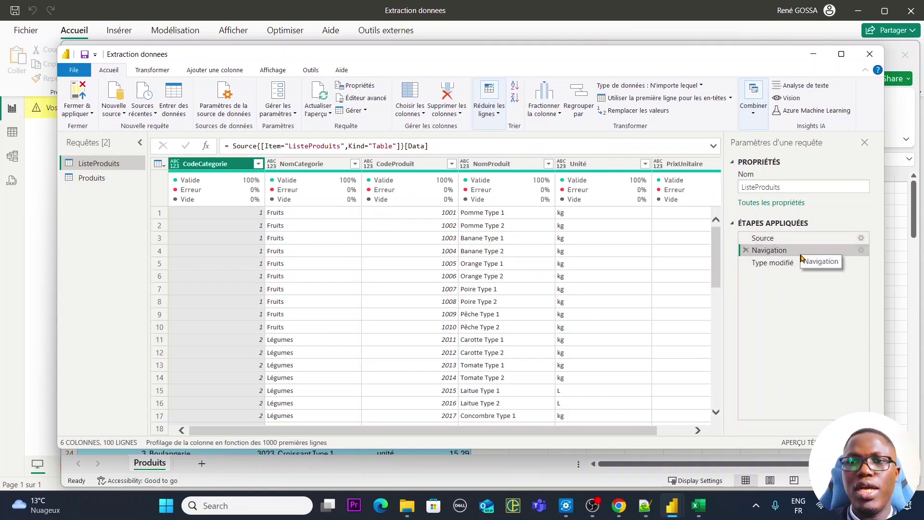
left_click(791, 264)
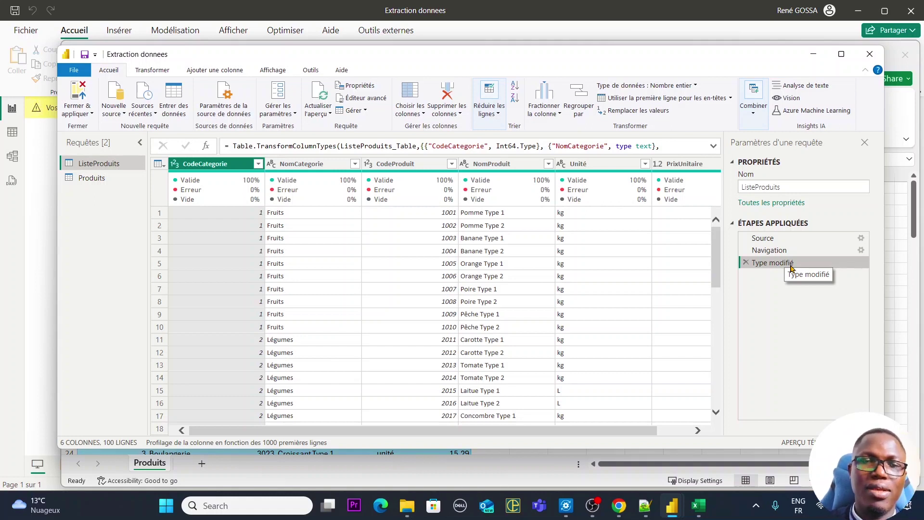
left_click(110, 178)
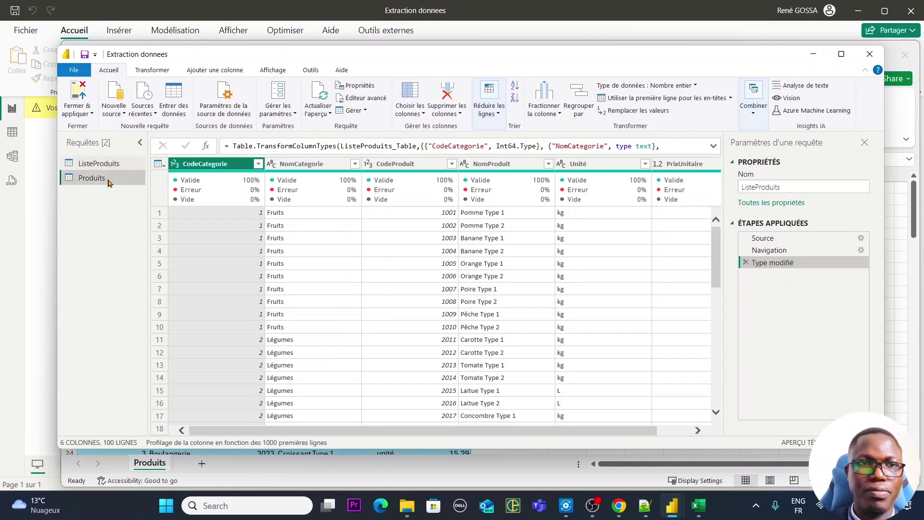
left_click(119, 163)
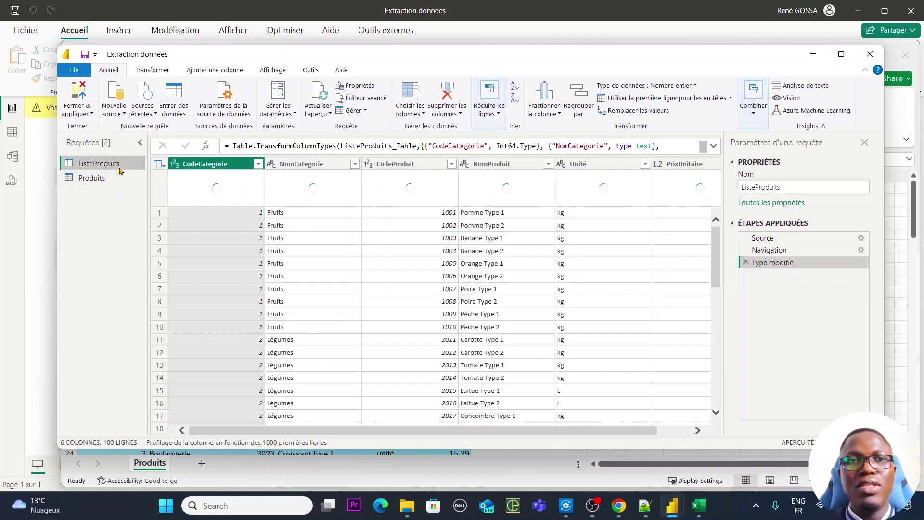
Step: Display the Produits query, and open the Ventes_2021 file from the Supermarchés folder in Notepad
left_click(116, 182)
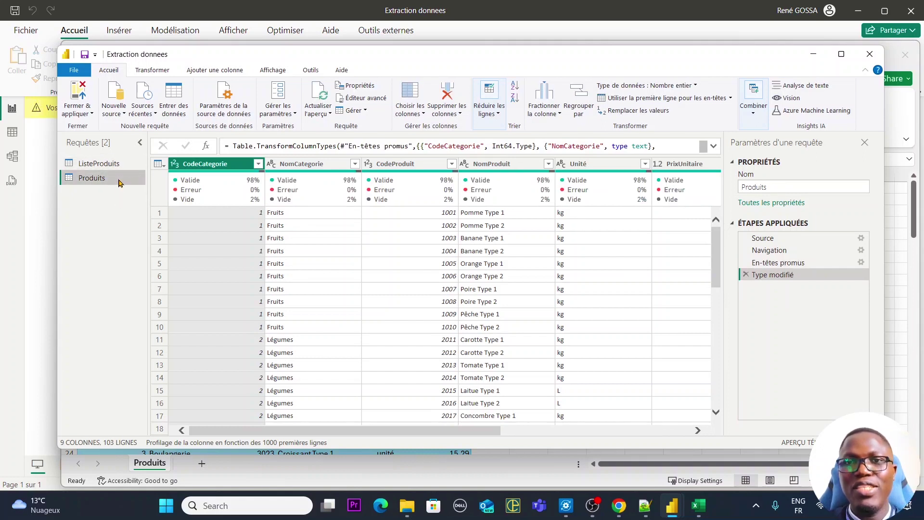
mouse_move(358, 198)
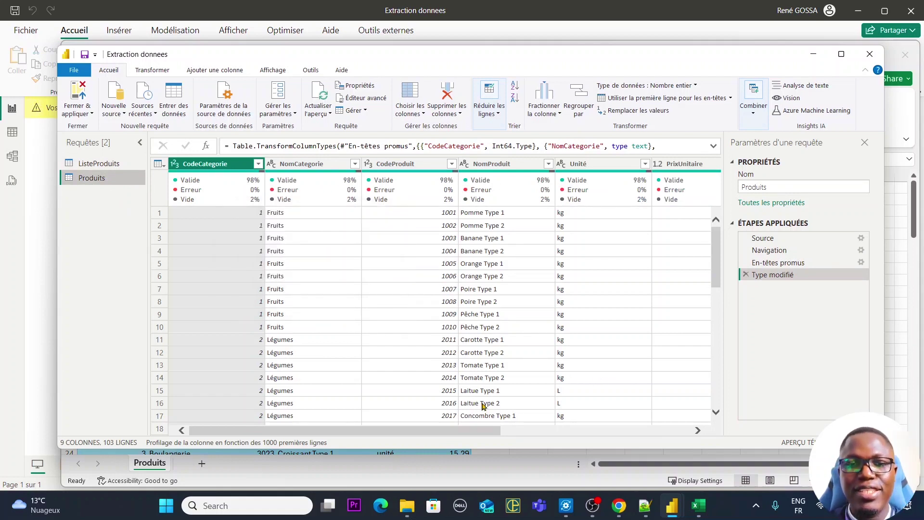
left_click(407, 510)
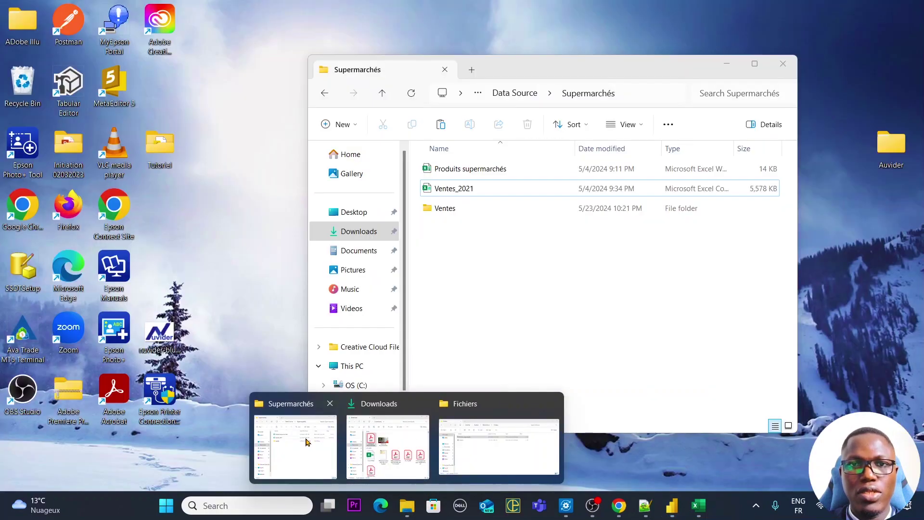
left_click(307, 441)
left_click(475, 188)
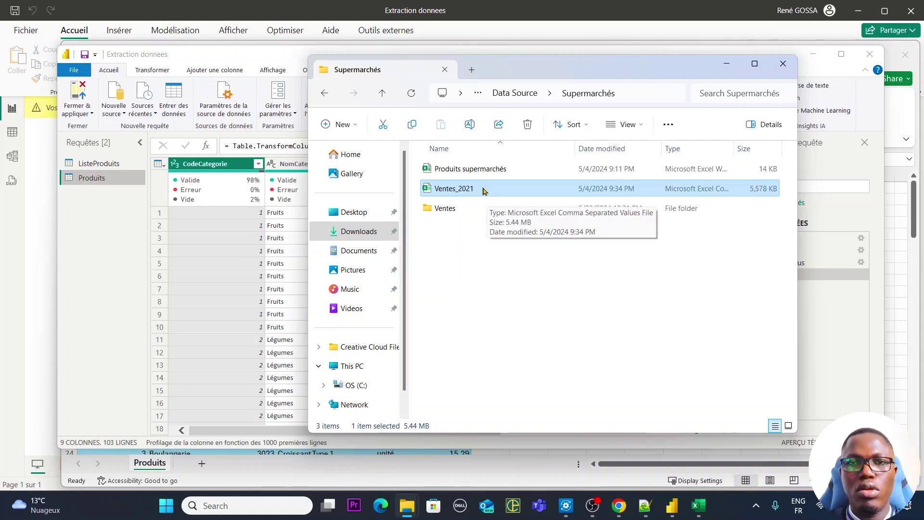
right_click(488, 188)
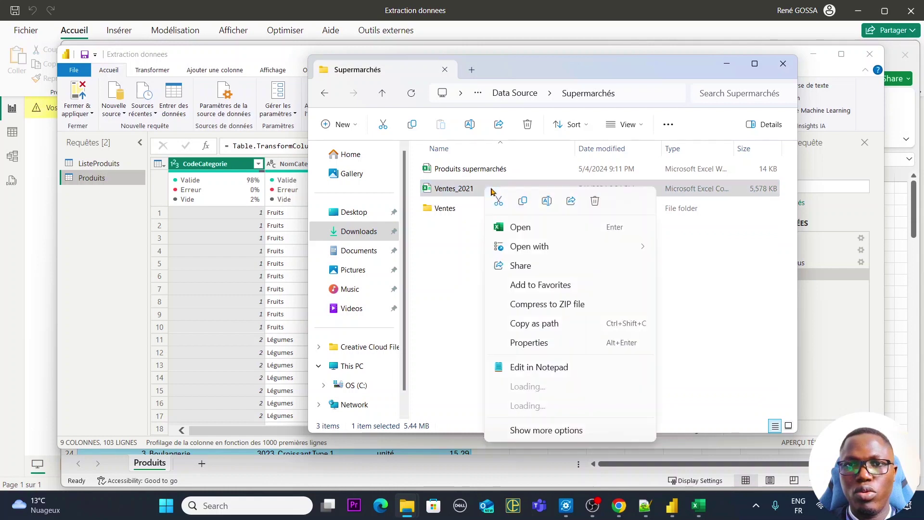
mouse_move(647, 246)
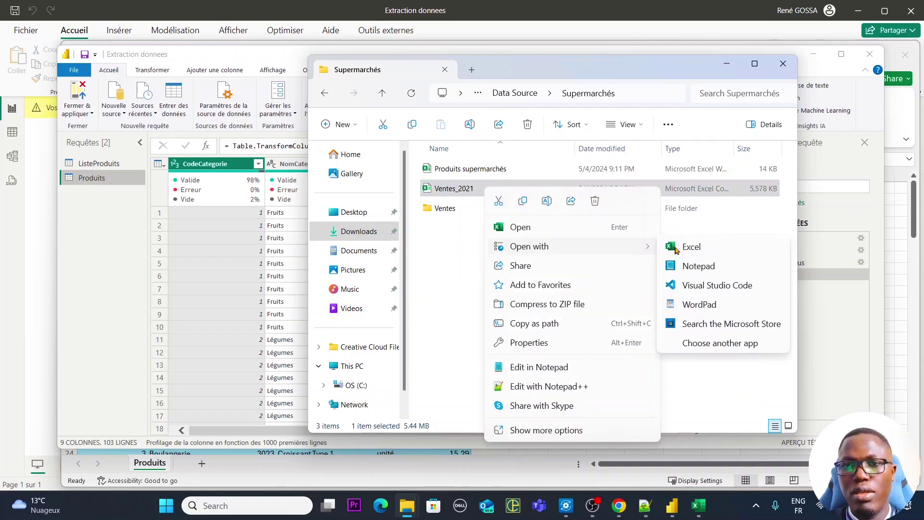
left_click(699, 267)
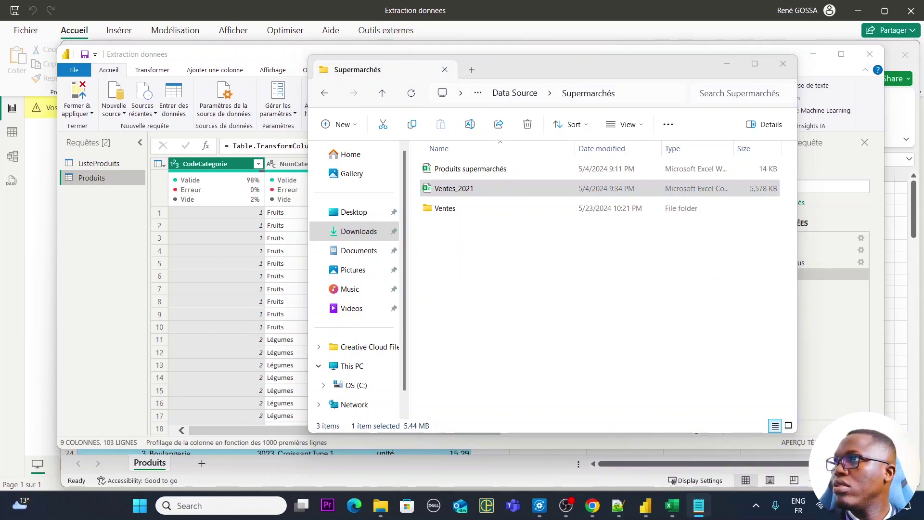
Step: Enlarge the Ventes_2021 text file, examine its header and comma-separated sales rows, and close it
left_click_drag(923, 153, 629, 373)
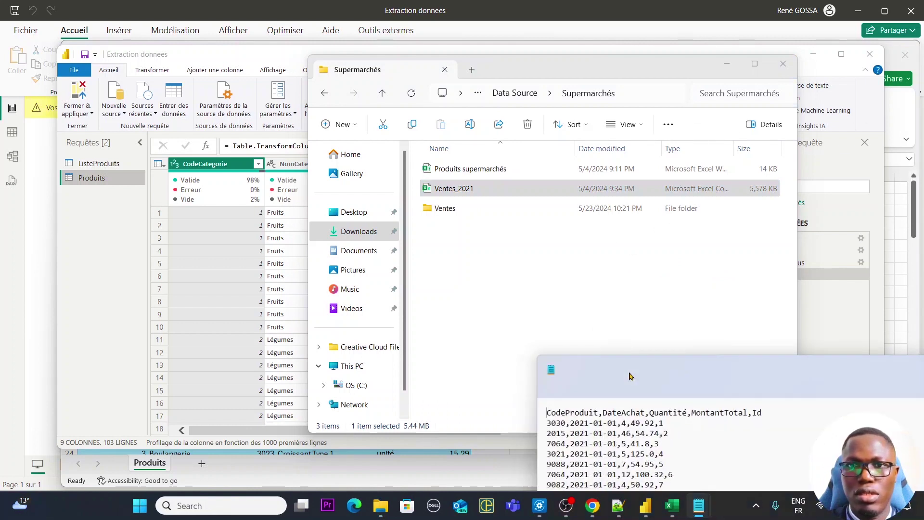
left_click_drag(756, 370, 443, 130)
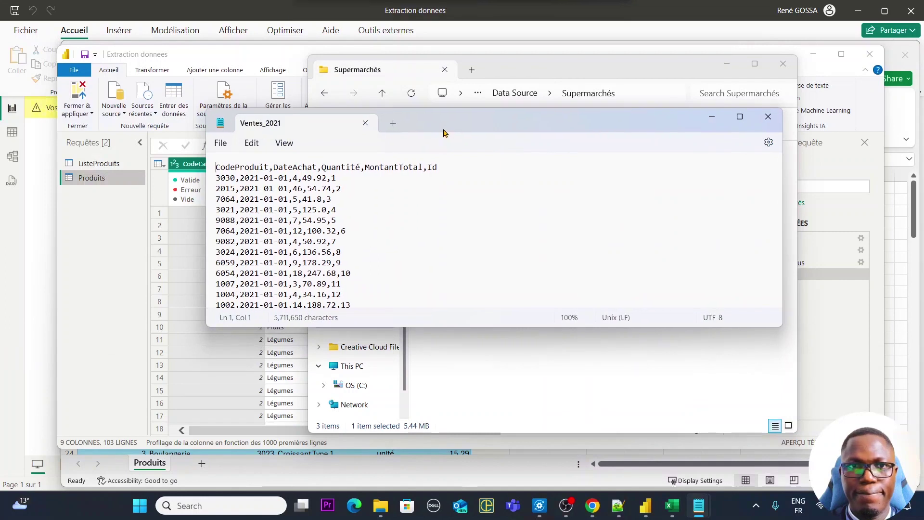
left_click(742, 118)
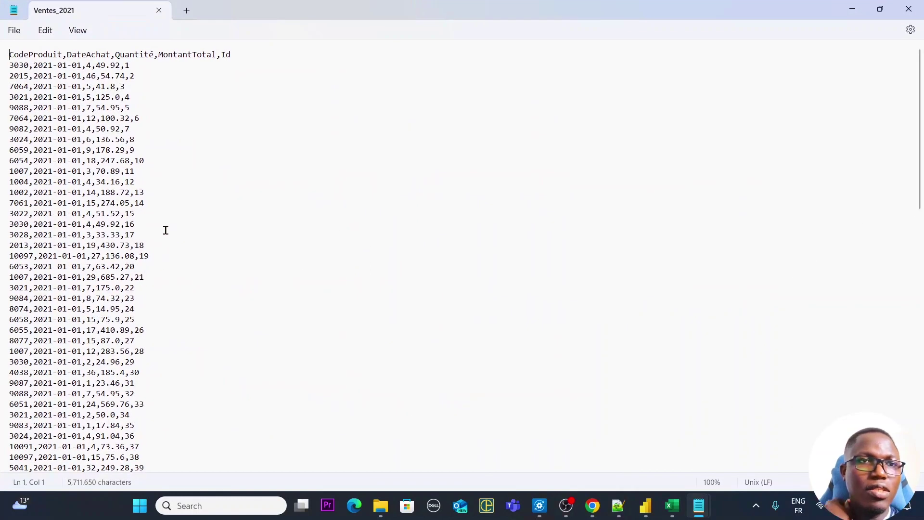
scroll(166, 123, "down", 20)
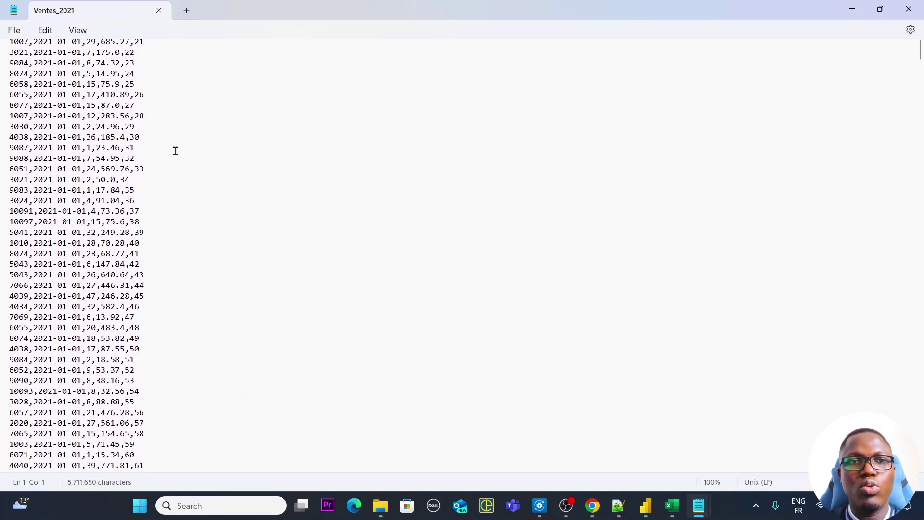
scroll(204, 172, "down", 12)
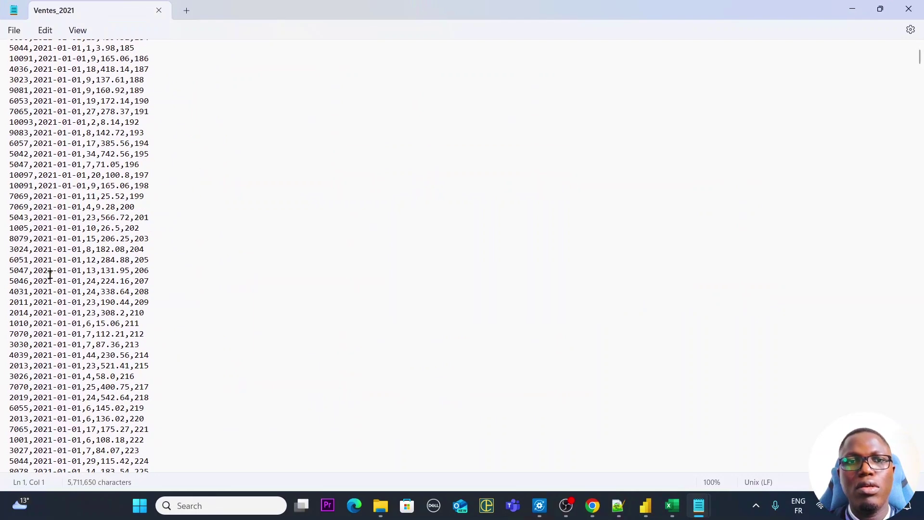
left_click(908, 8)
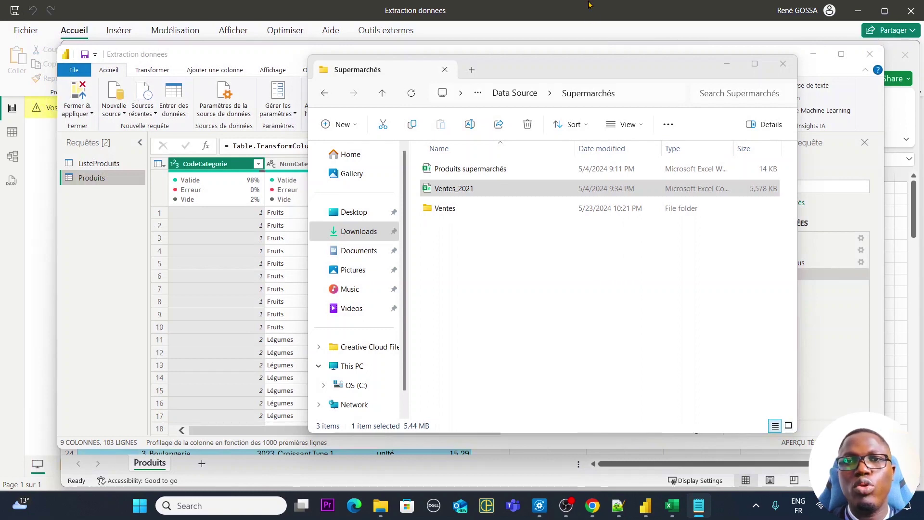
Step: Open Ventes_2021 from the Supermarchés folder in Excel, examine its columns, and close the workbook
left_click(120, 290)
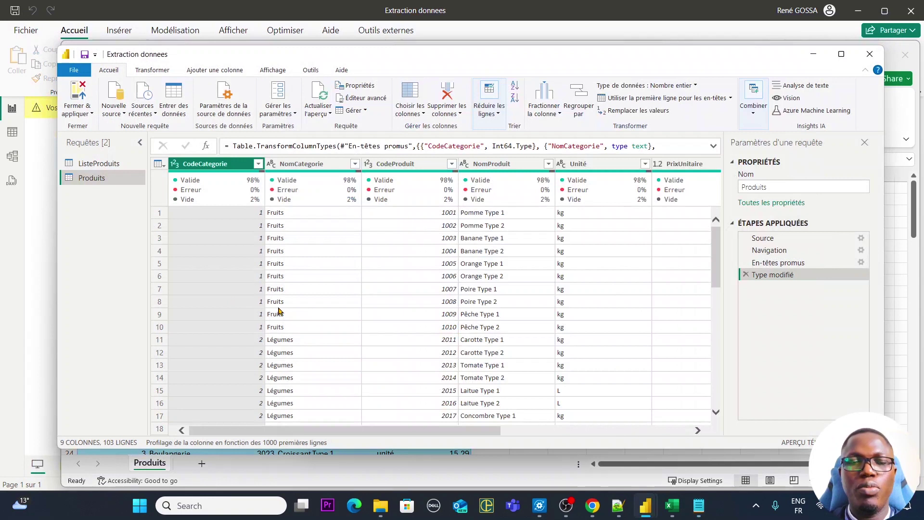
key("alt+Tab")
key("alt+Tab")
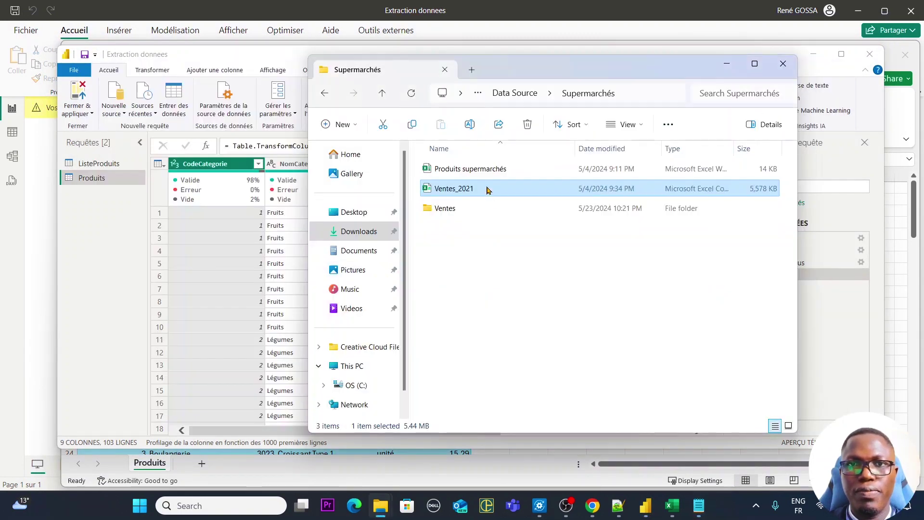
double_click(482, 189)
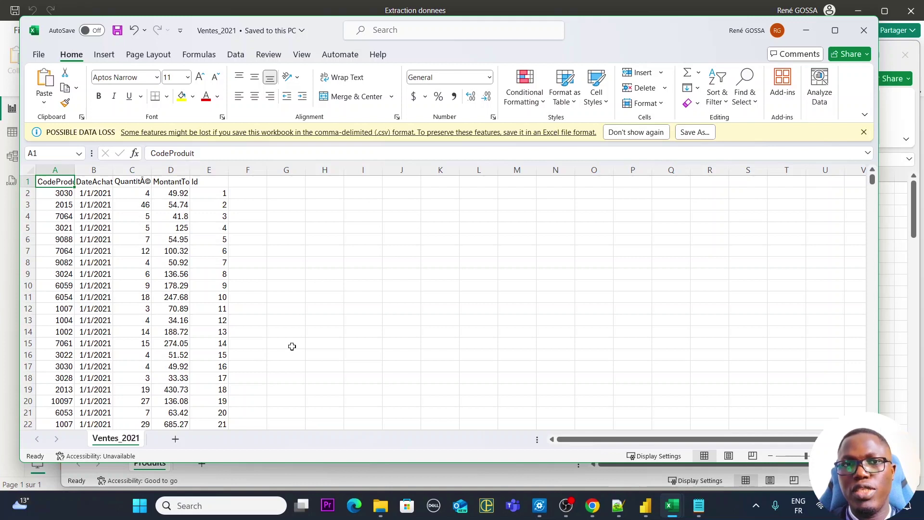
left_click(864, 31)
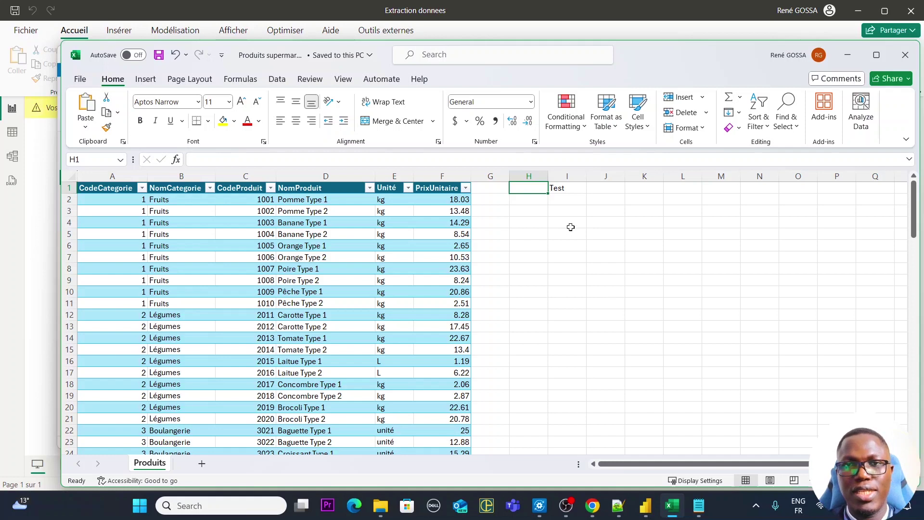
Step: Switch to the Extraction donnees report in the main Power BI Desktop window
key("alt+Tab")
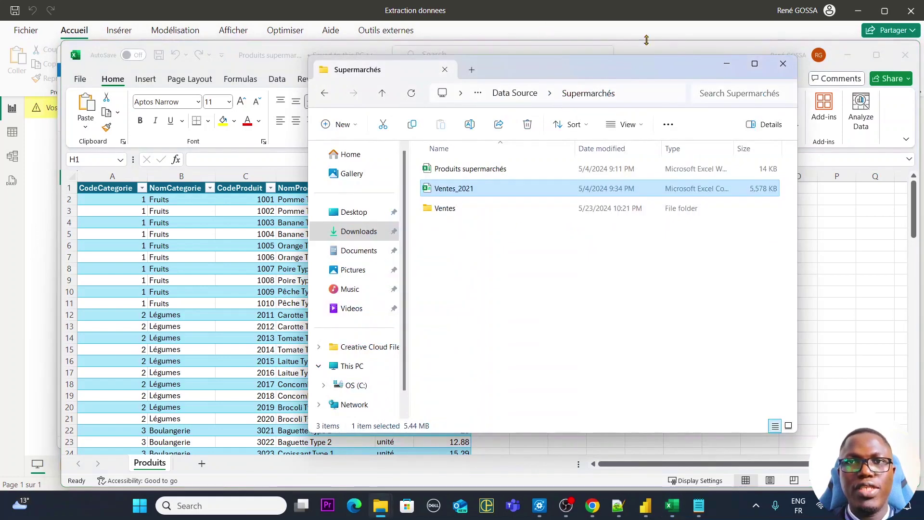
left_click(648, 40)
left_click(644, 10)
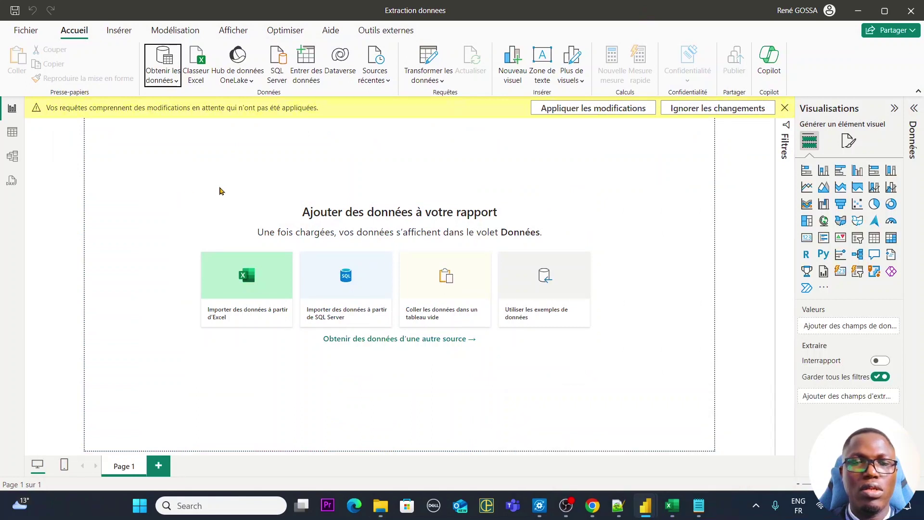
left_click(160, 80)
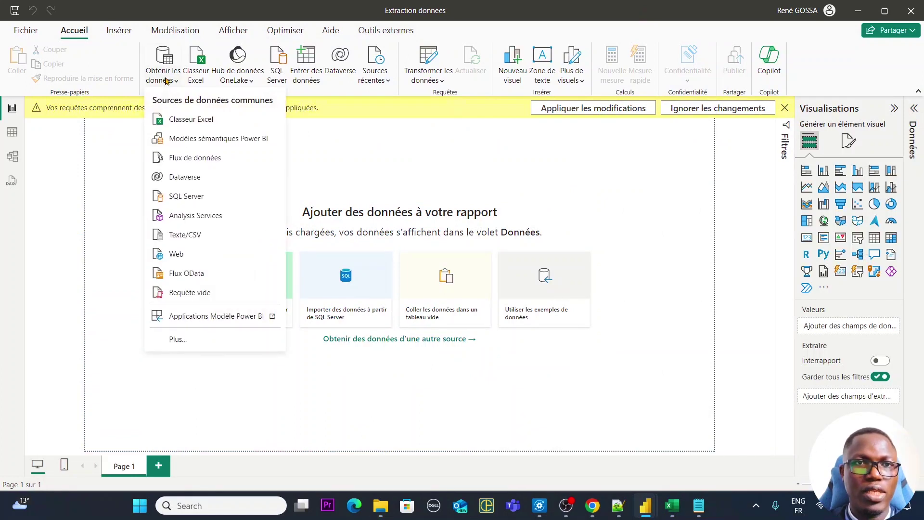
left_click(184, 122)
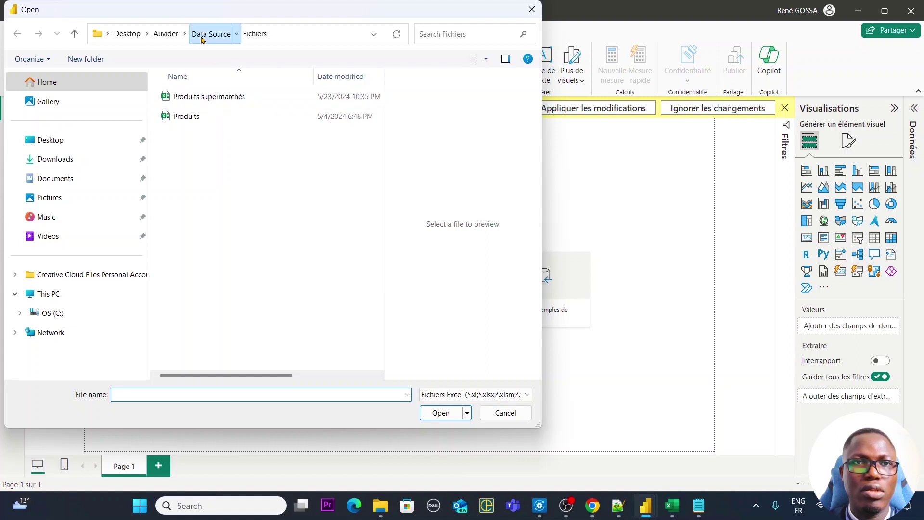
left_click(201, 36)
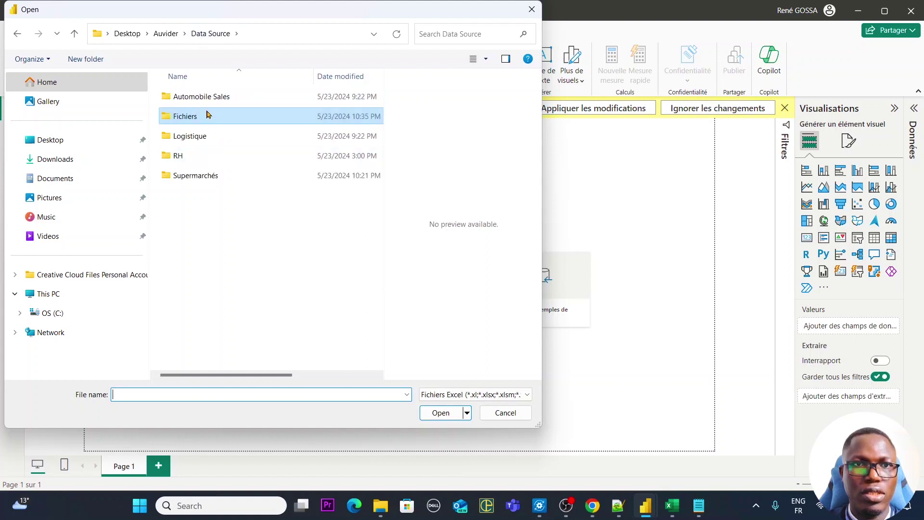
double_click(208, 116)
left_click(209, 37)
left_click(209, 175)
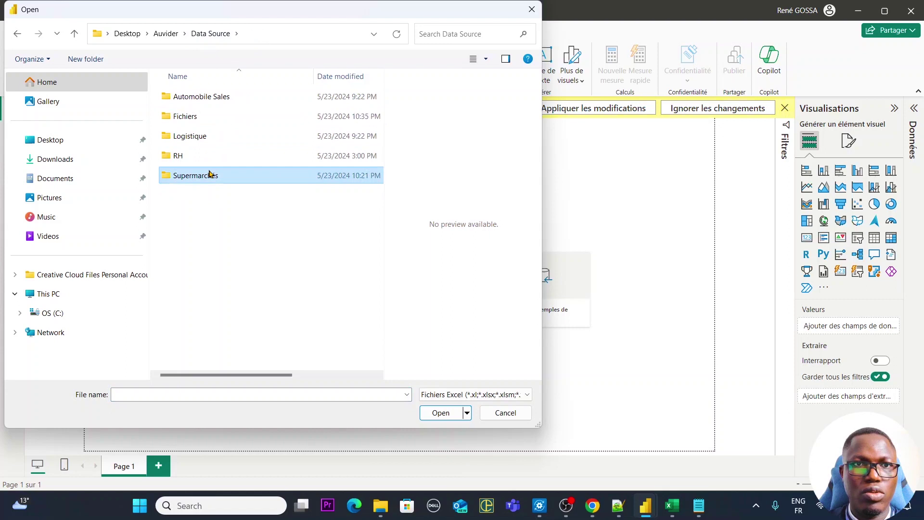
double_click(209, 174)
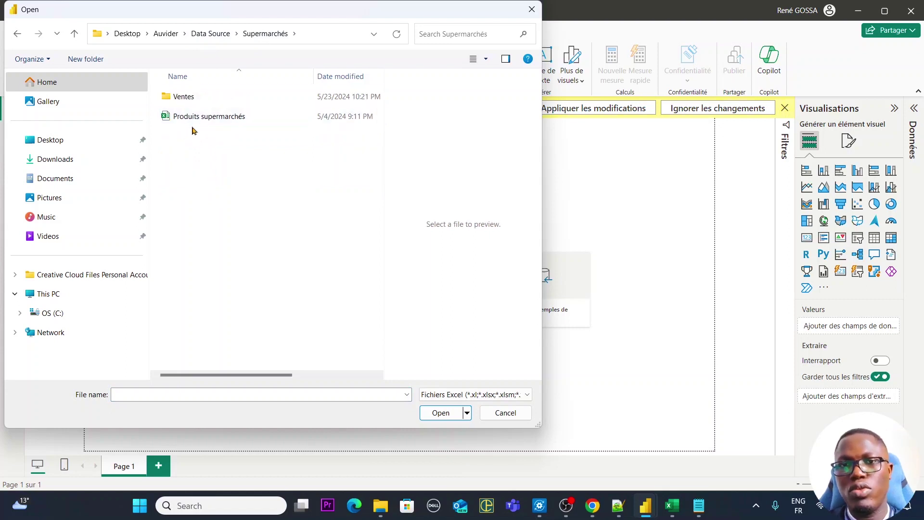
left_click(506, 413)
Step: Get data from the Ventes_2021 file in the Supermarchés folder with the Texte/CSV connector
left_click(161, 76)
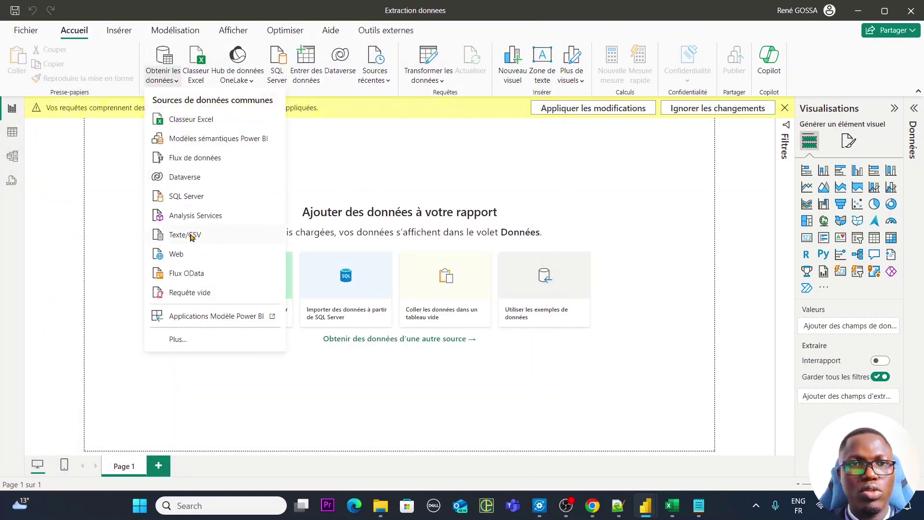
left_click(200, 238)
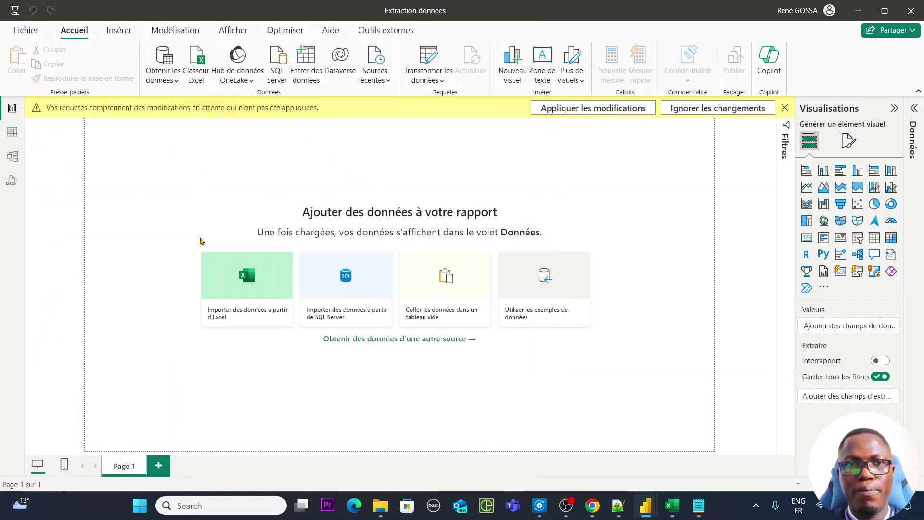
left_click(212, 35)
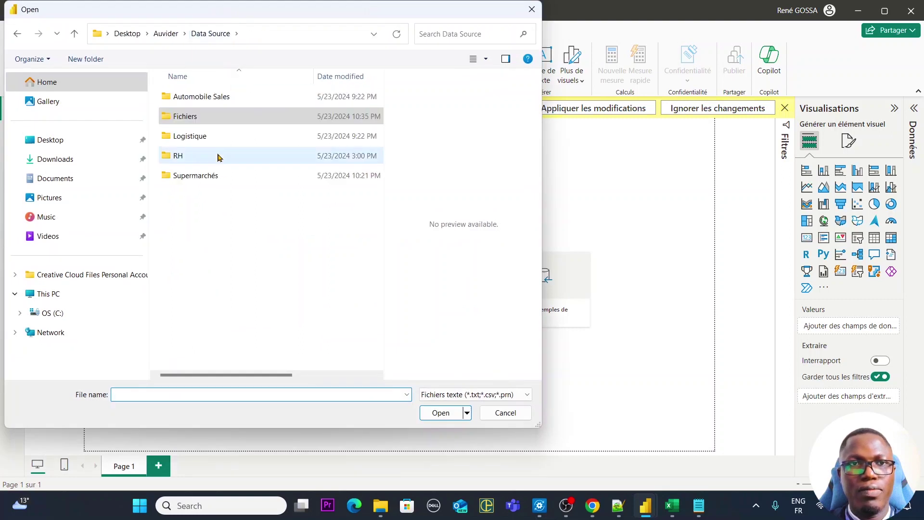
double_click(206, 175)
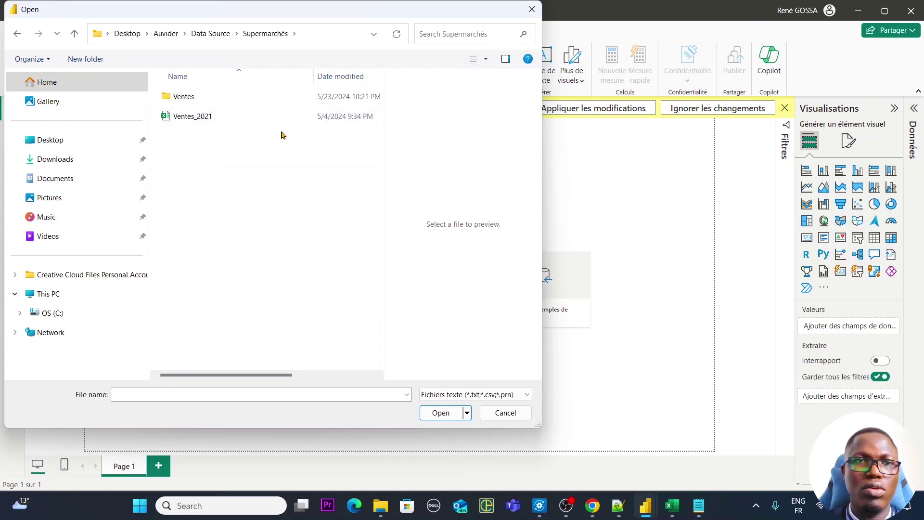
left_click(200, 119)
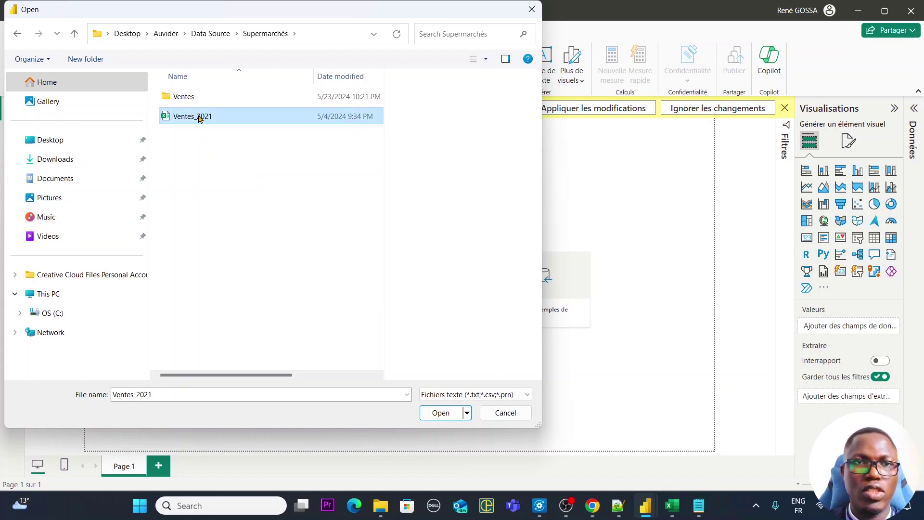
double_click(199, 118)
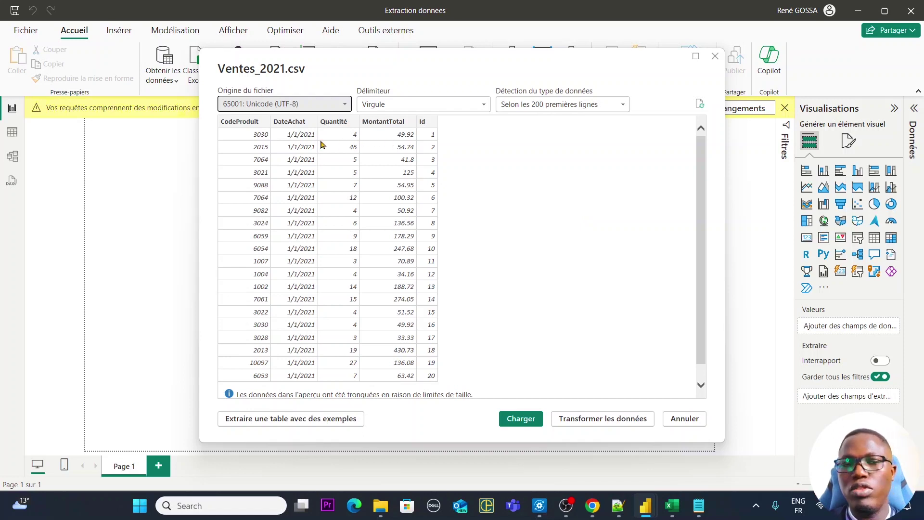
Step: Look through the file-origin encodings and set the delimiter of the Ventes_2021.csv preview to Point-virgule
left_click(316, 107)
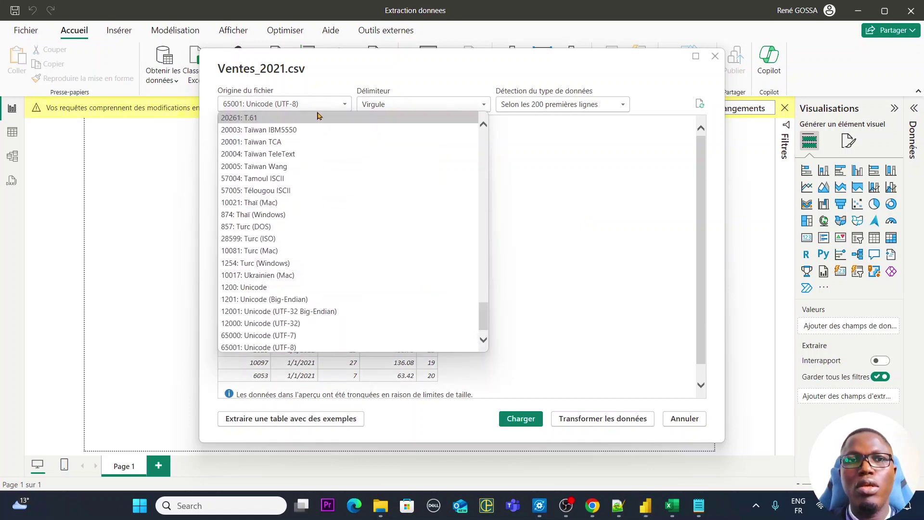
left_click(344, 82)
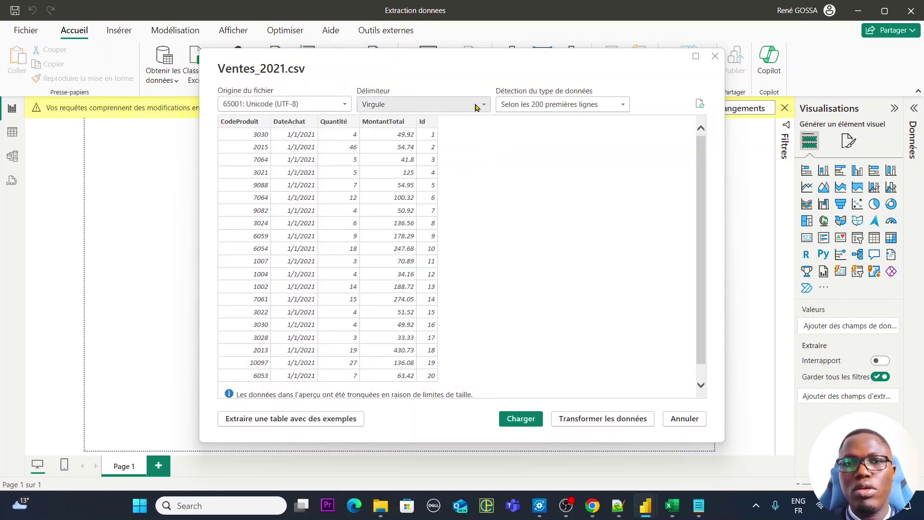
left_click(439, 106)
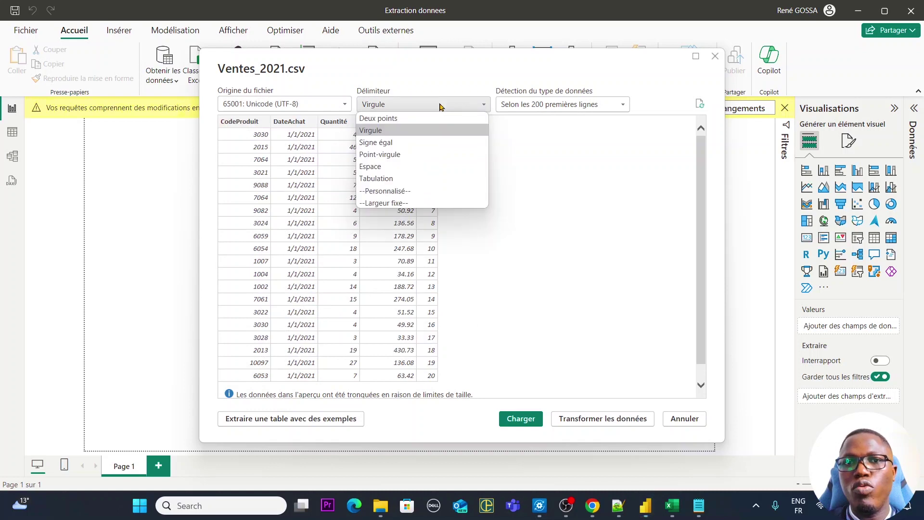
left_click(390, 155)
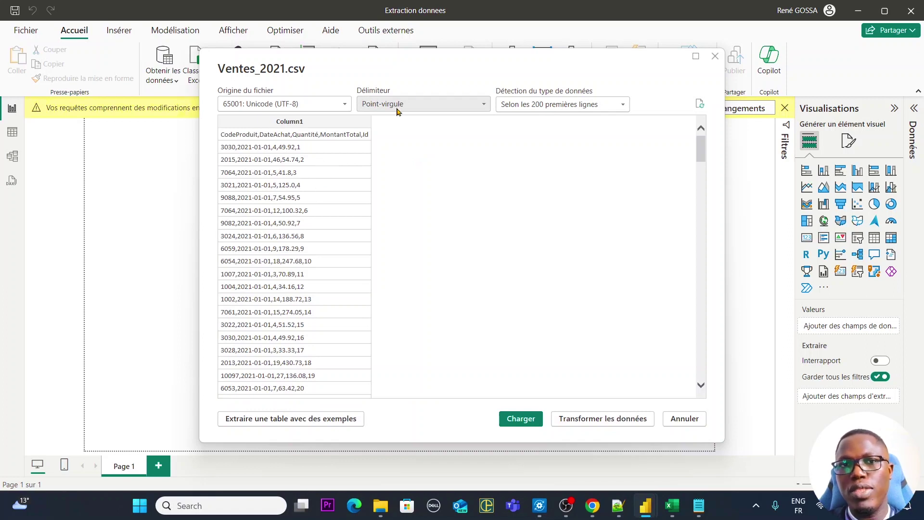
Step: Set the delimiter of the Ventes_2021.csv preview to Virgule and look over the separated columns
left_click(413, 110)
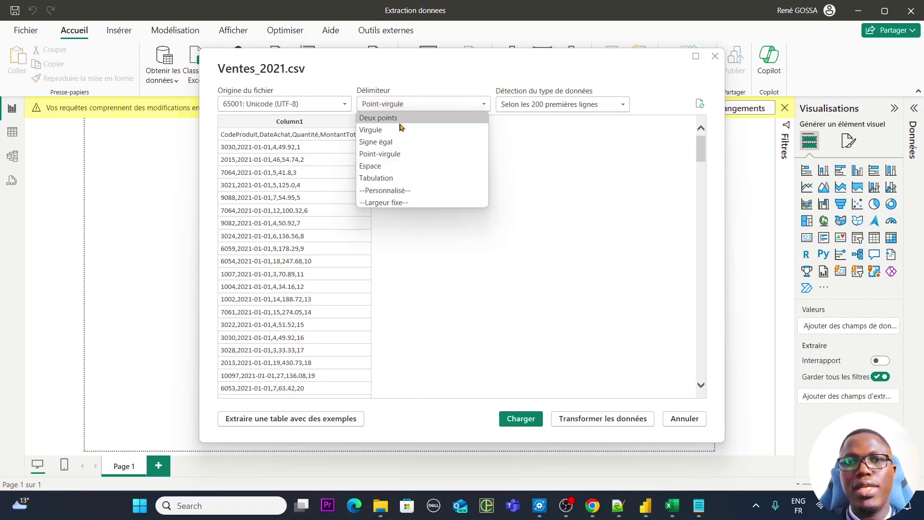
left_click(400, 120)
left_click(407, 107)
left_click(398, 129)
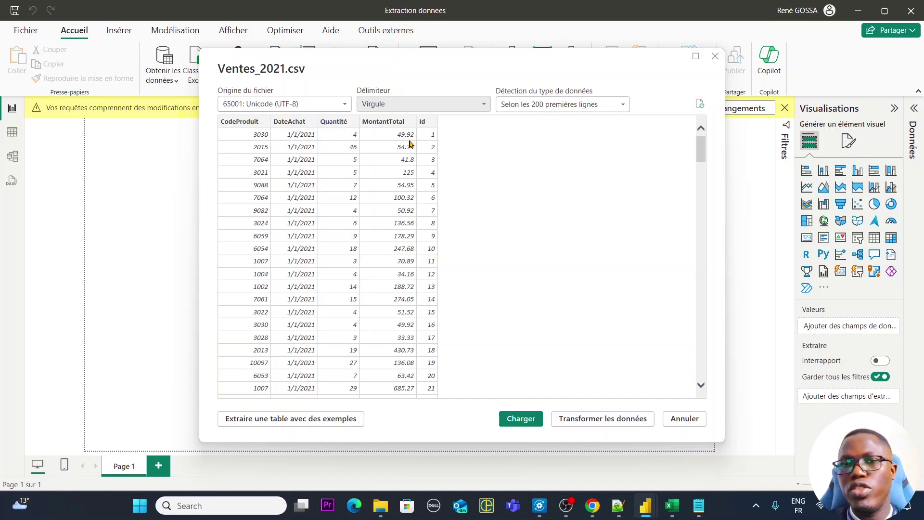
scroll(529, 252, "down", 4)
scroll(528, 254, "up", 4)
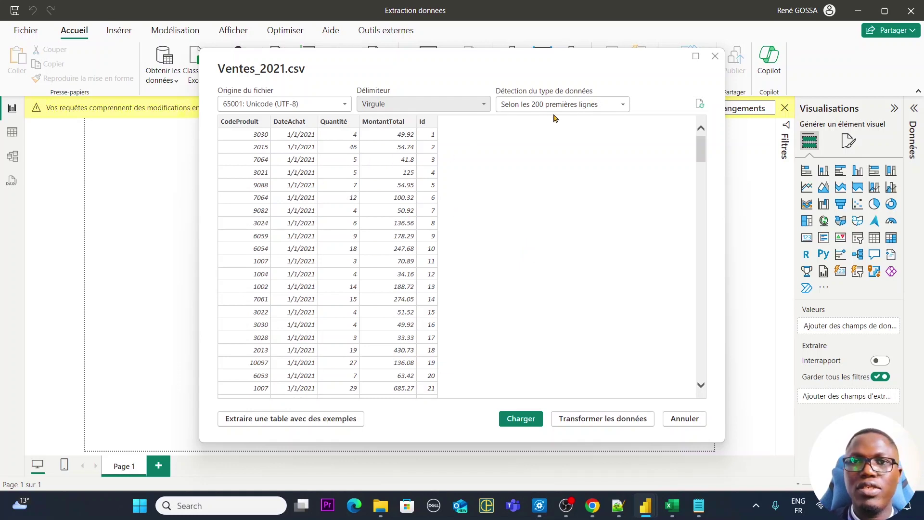
Step: Check the data type detection options, open the Ventes_2021 data for transformation in the Power Query Editor, and look through its rows
left_click(568, 108)
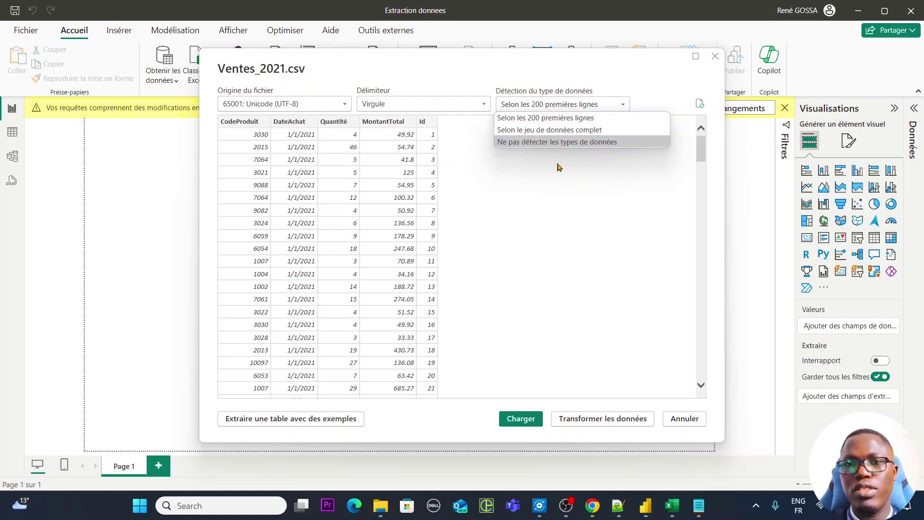
left_click(554, 234)
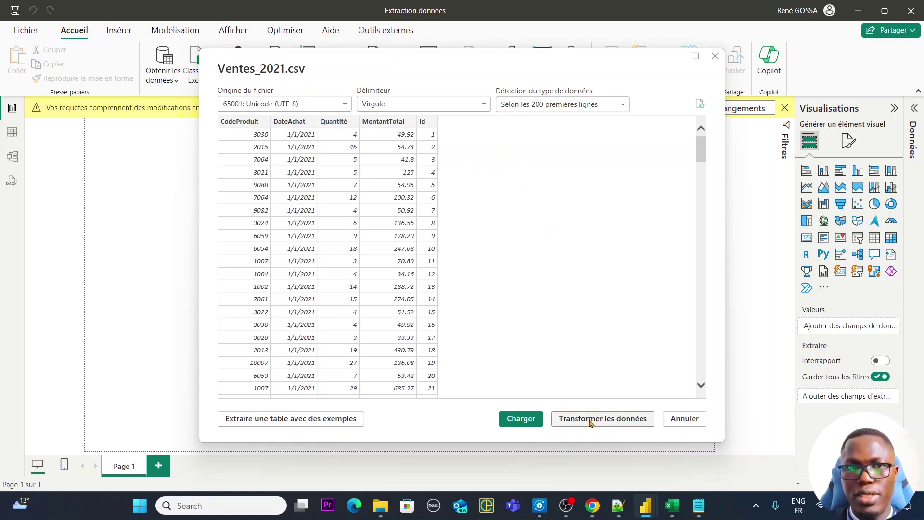
left_click(590, 422)
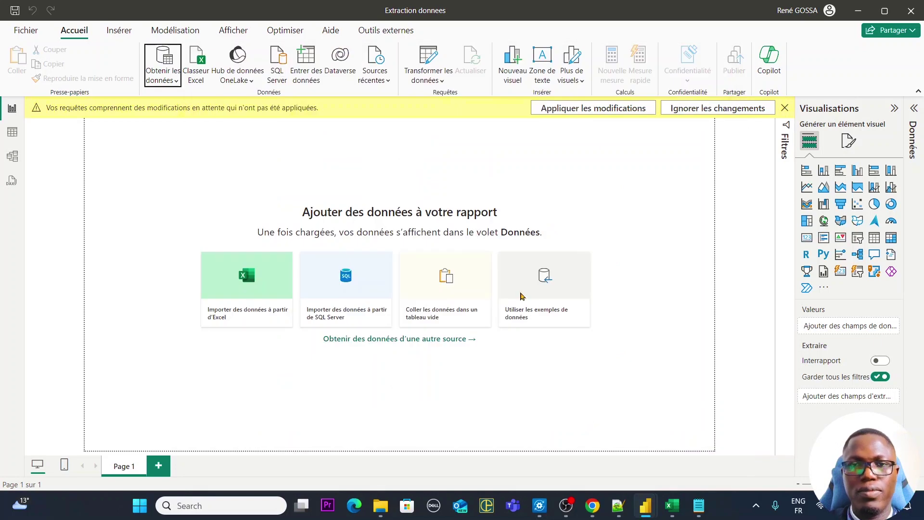
scroll(491, 284, "down", 10)
scroll(453, 294, "down", 5)
scroll(497, 294, "up", 15)
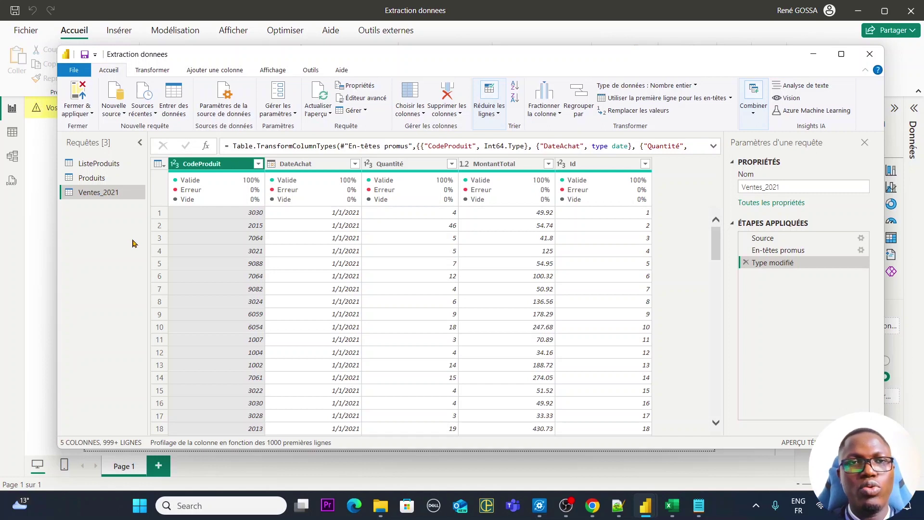
Step: Delete the ListeProduits query from the Power Query Editor and confirm the deletion
left_click(105, 165)
right_click(106, 165)
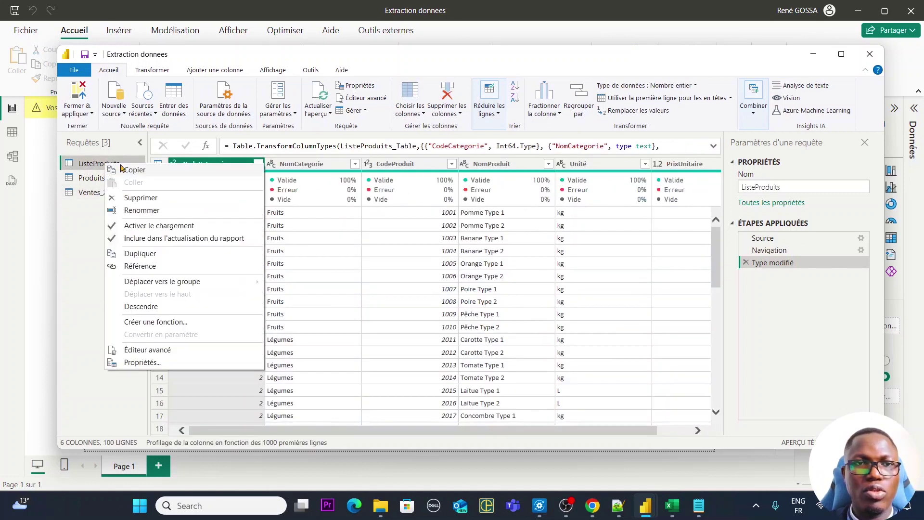
left_click(137, 198)
left_click(486, 276)
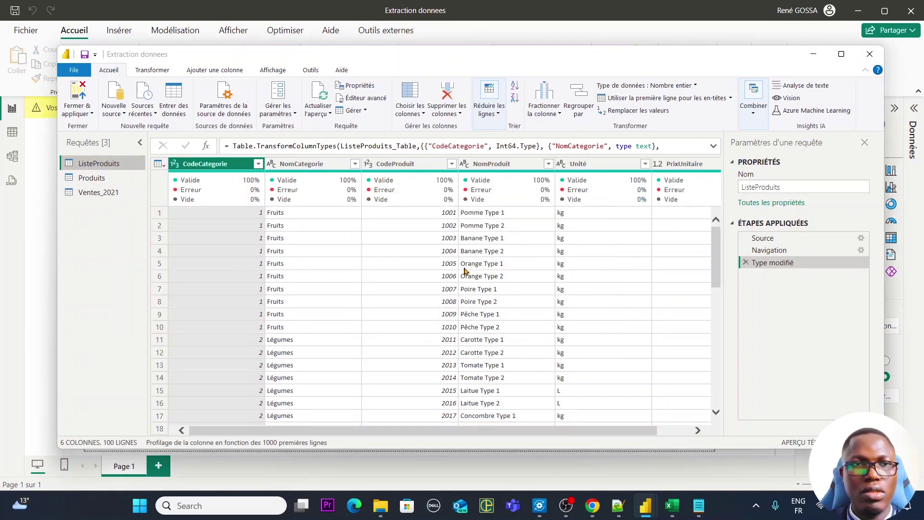
Step: Remove the empty columns Column7, Column8 and Test from the Produits query
left_click(94, 164)
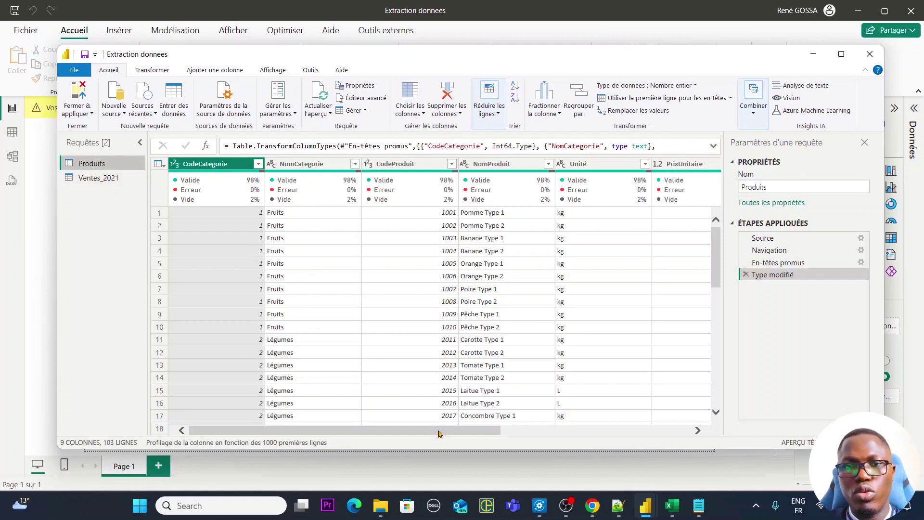
scroll(587, 431, "right", 3)
scroll(586, 431, "right", 5)
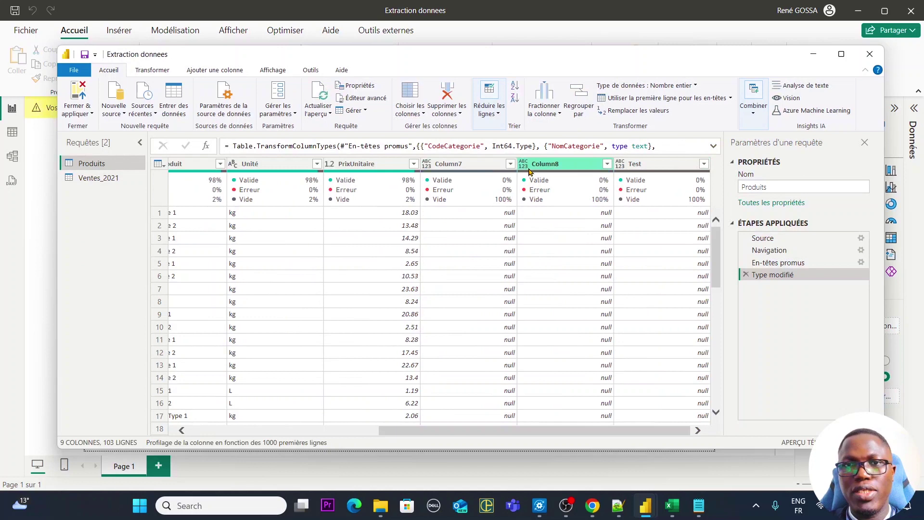
left_click(460, 166)
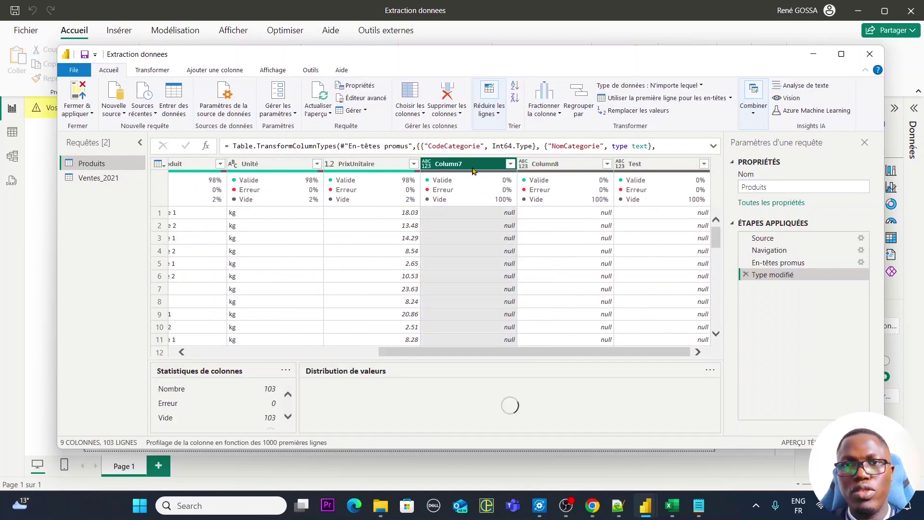
left_click(554, 166, "ctrl")
right_click(554, 166)
key("Escape")
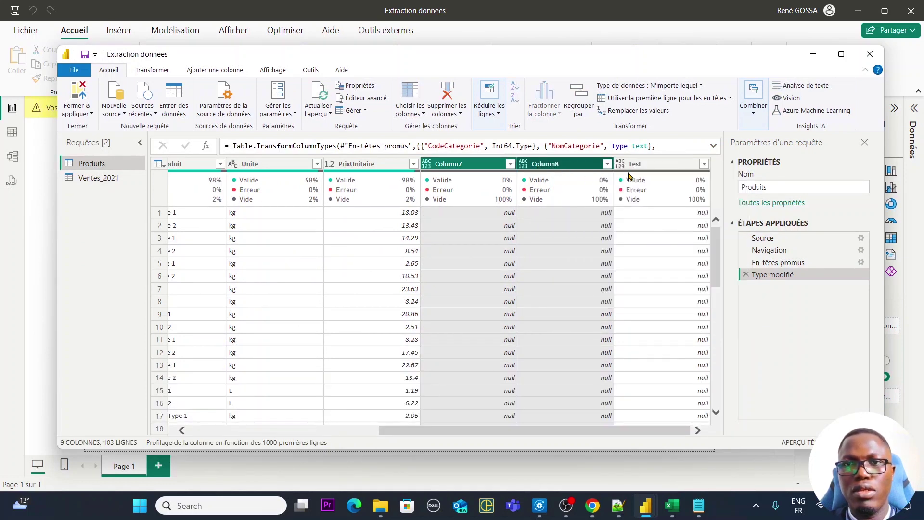
left_click(636, 167, "ctrl")
right_click(636, 167)
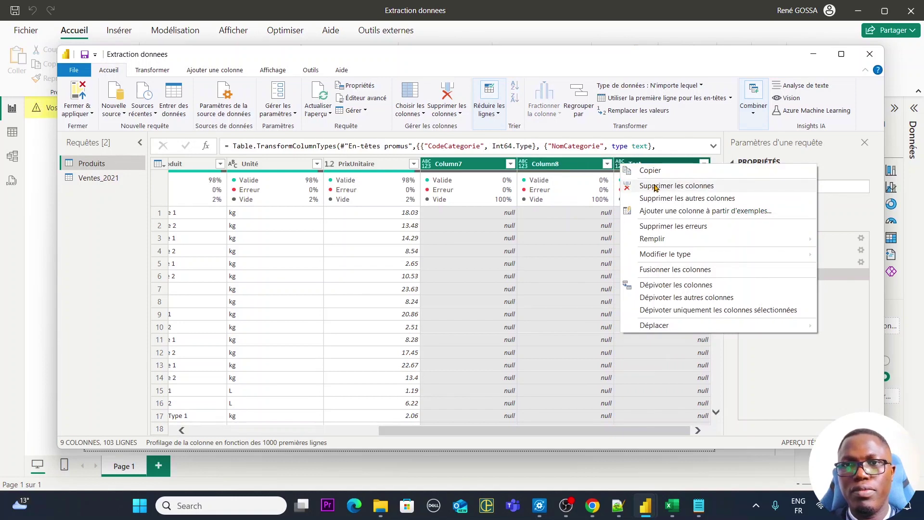
left_click(655, 187)
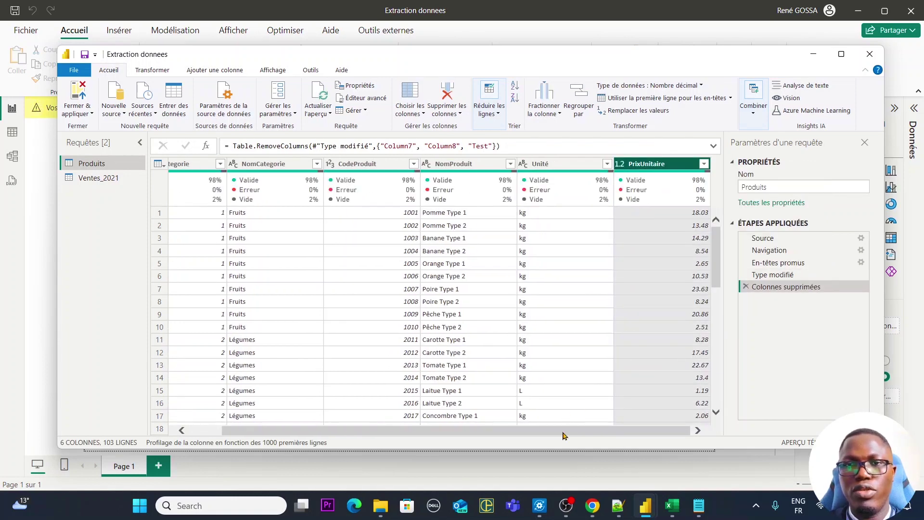
Step: Look over the remaining columns of the Produits query, then display the Ventes_2021 query
left_click_drag(563, 435, 284, 435)
left_click(188, 168)
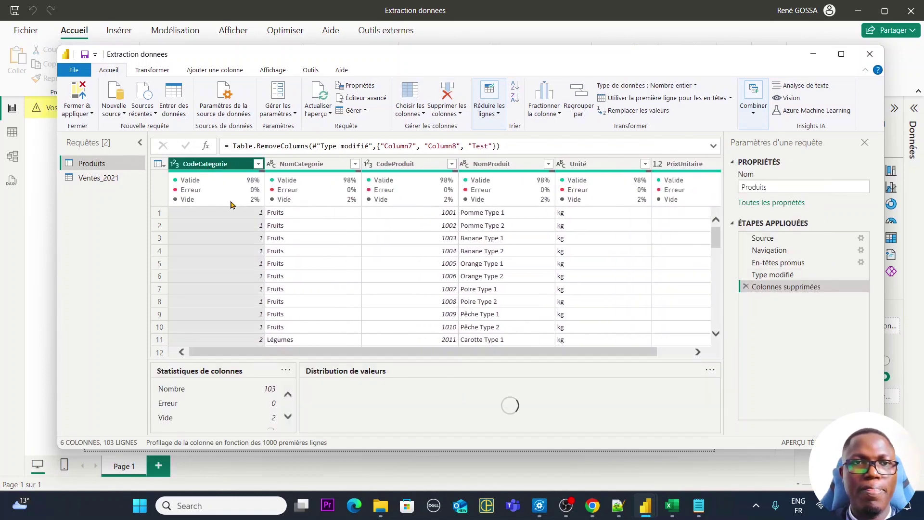
left_click(103, 179)
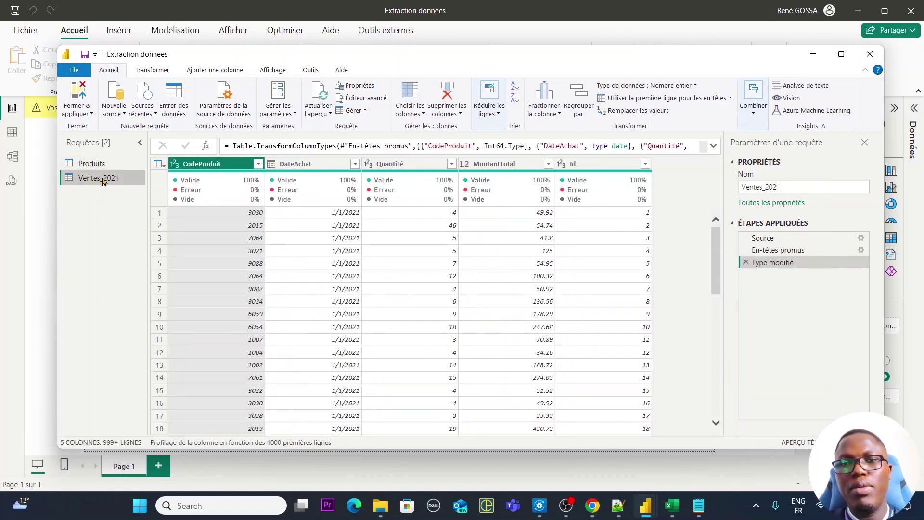
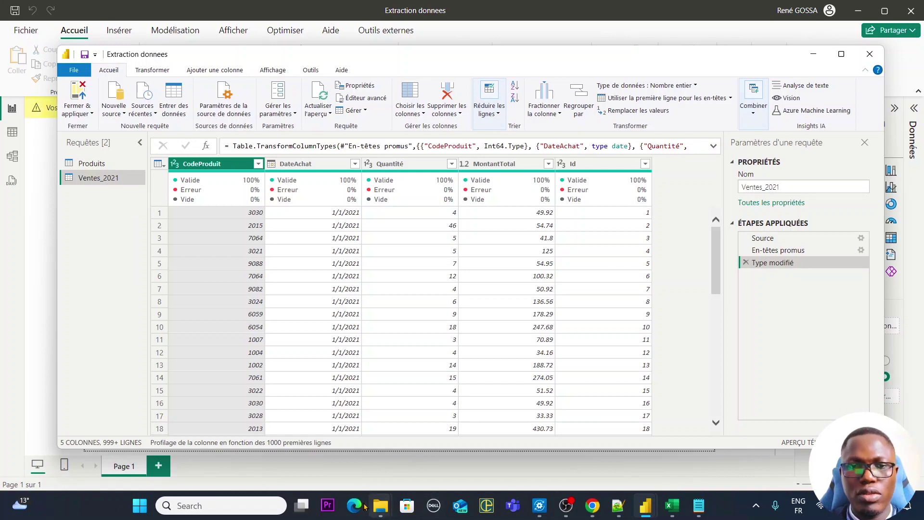
Step: Switch to the Supermarchés folder in File Explorer and view the files in its Ventes subfolder
left_click(375, 505)
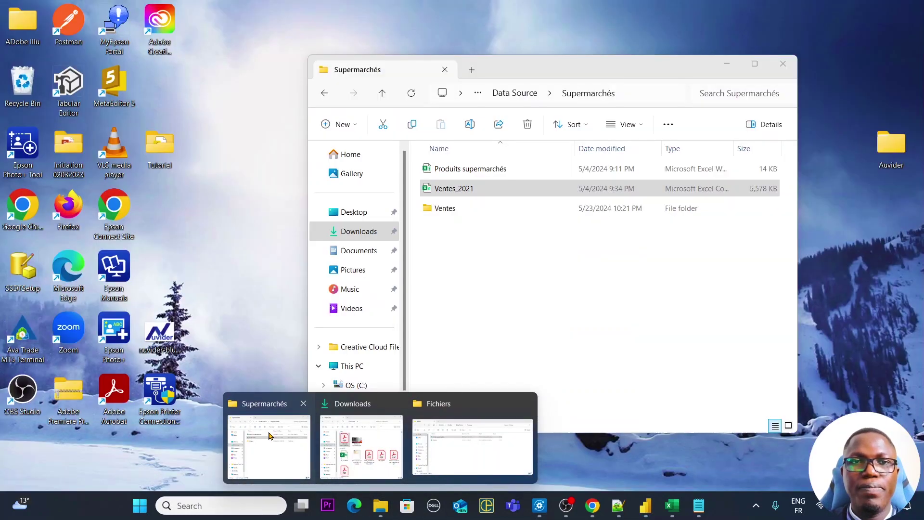
left_click(273, 427)
double_click(458, 209)
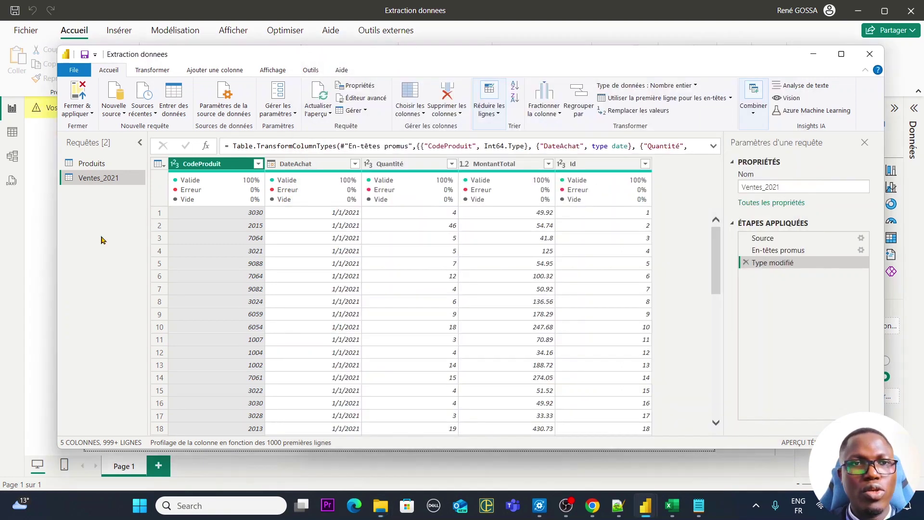
Step: In the Power Query Editor, add Ventes_2022 from the Ventes subfolder of Supermarchés as a new Texte/CSV source
left_click(104, 241)
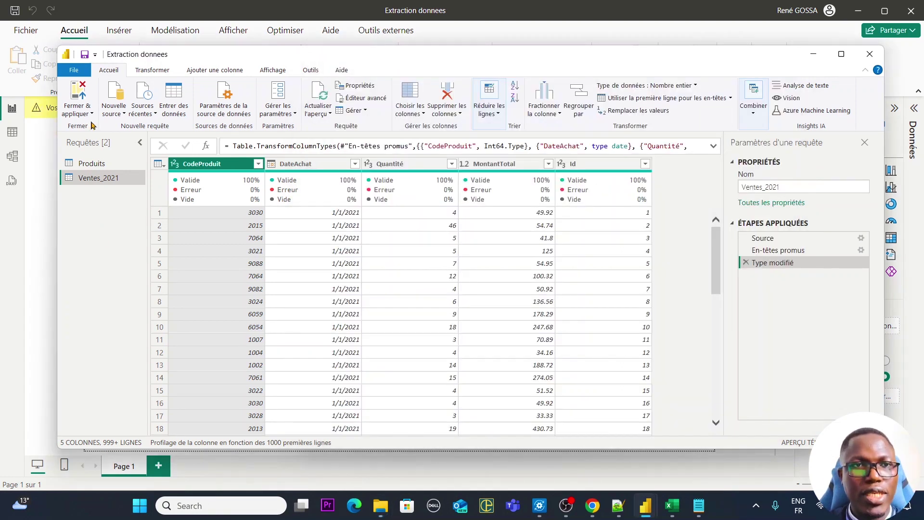
left_click(118, 114)
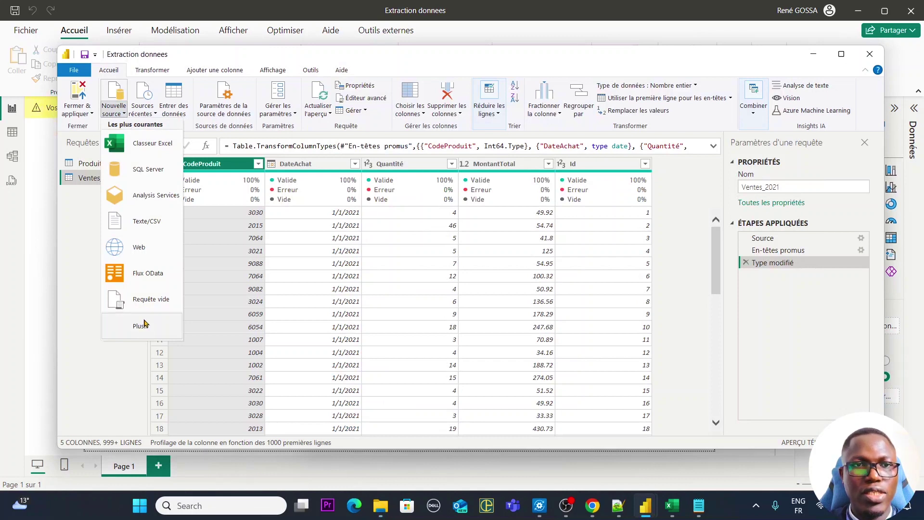
left_click(145, 222)
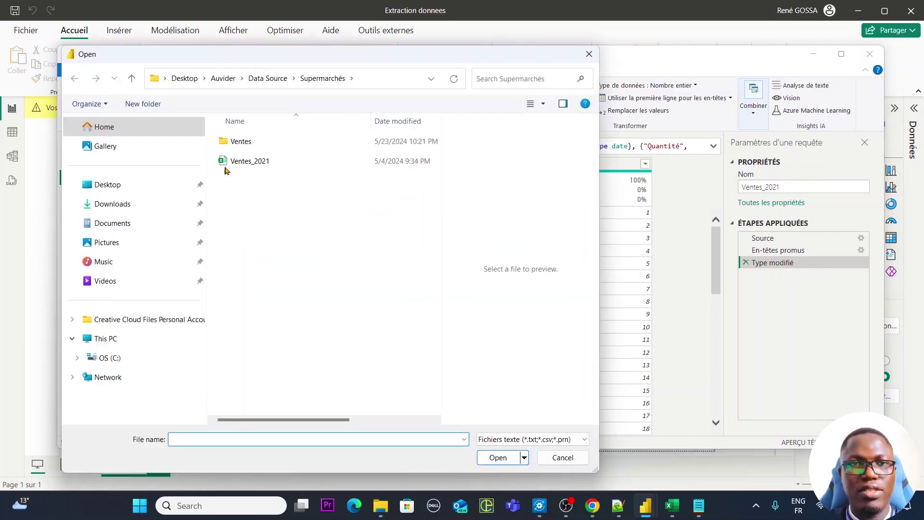
double_click(243, 143)
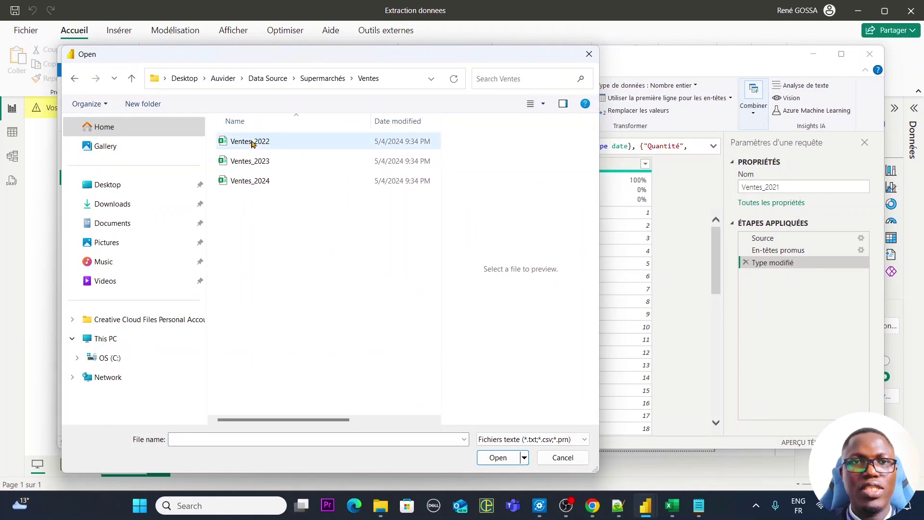
double_click(253, 143)
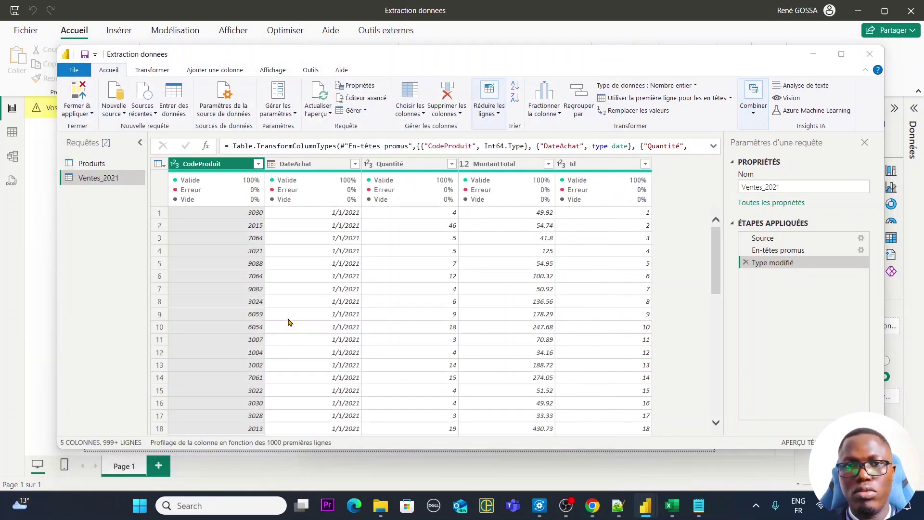
left_click(641, 420)
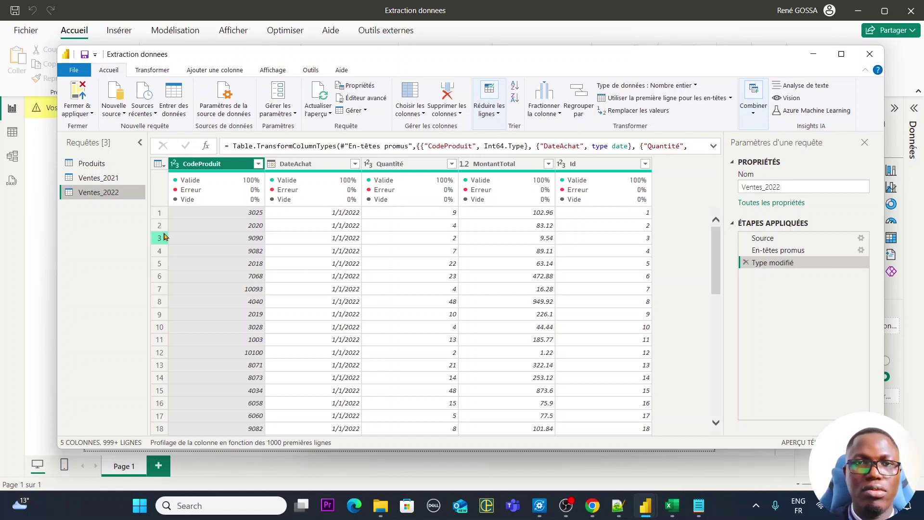
Step: Switch to File Explorer and compare the contents of the Supermarchés folder with those of its Ventes subfolder
key("alt+Tab")
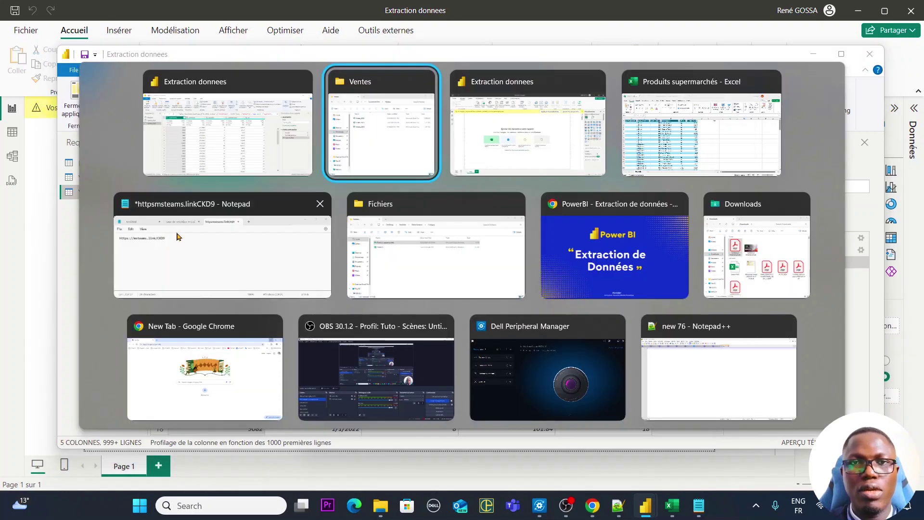
left_click(523, 94)
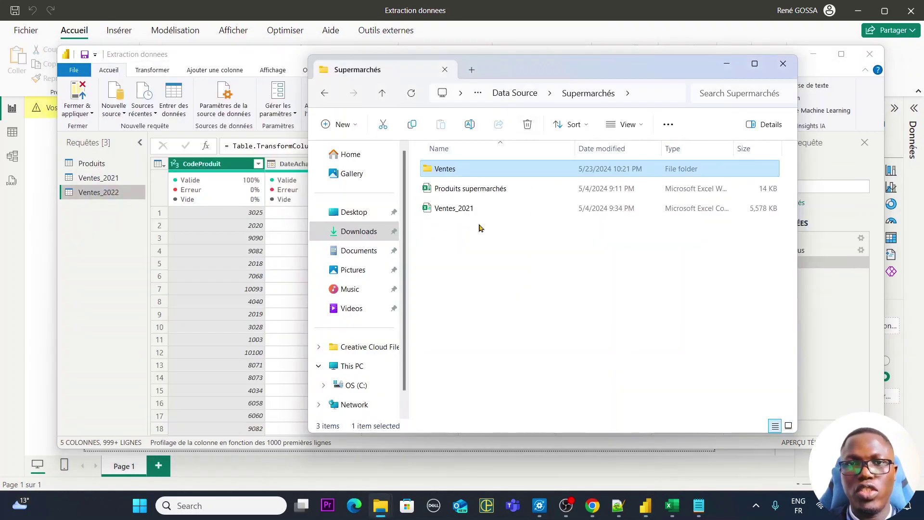
double_click(466, 168)
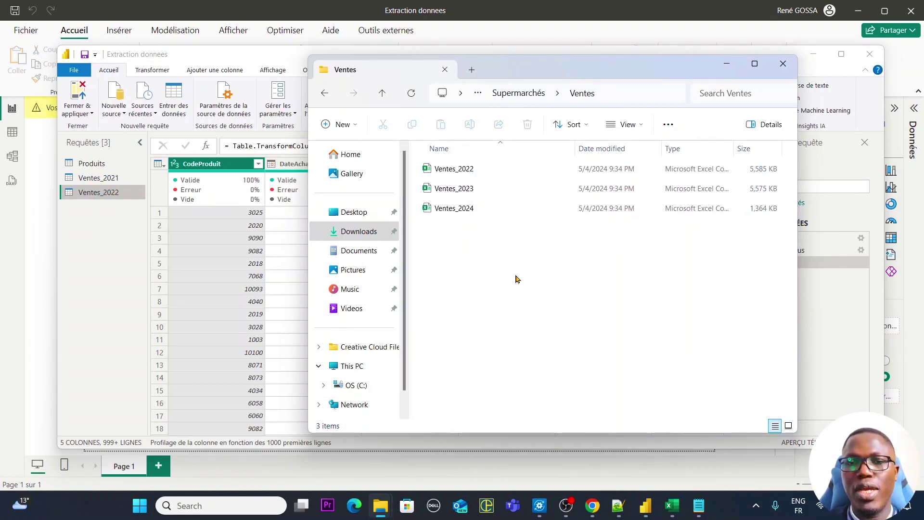
left_click(525, 94)
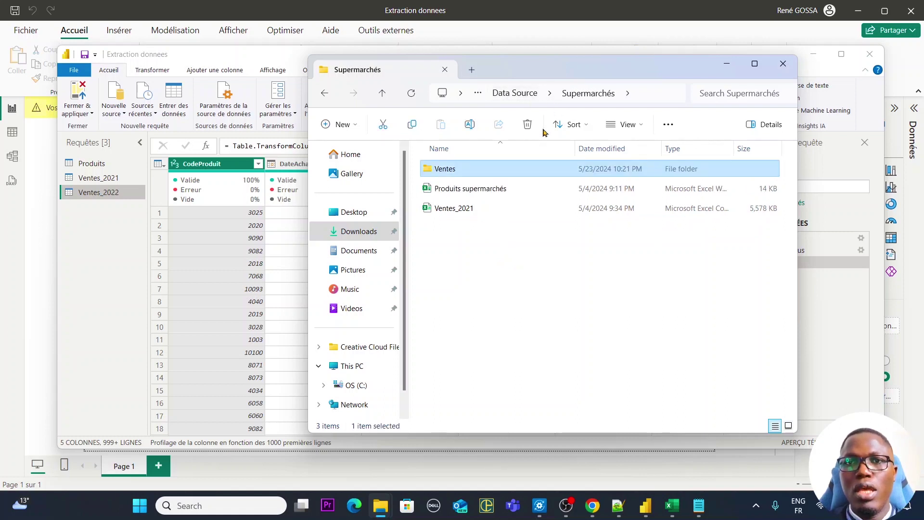
double_click(495, 172)
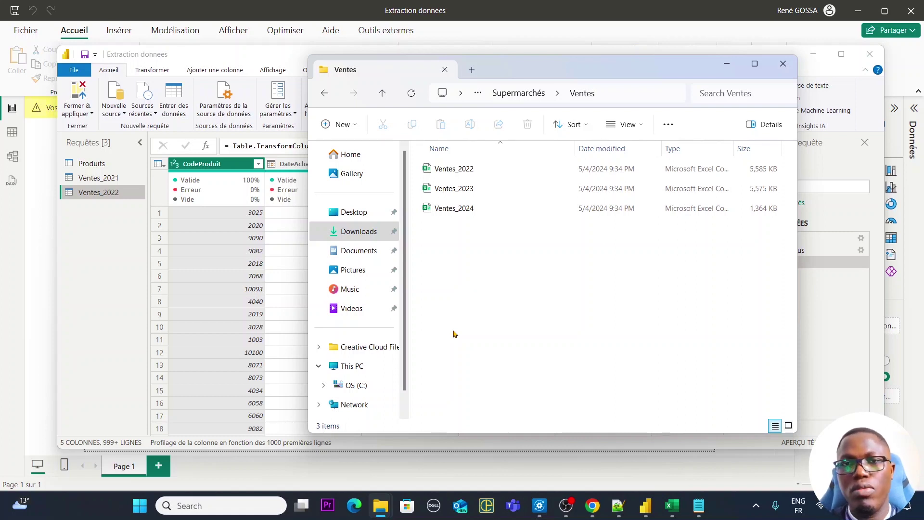
Step: Open Ventes_2022 from the Ventes folder in Excel and look over its columns
double_click(480, 173)
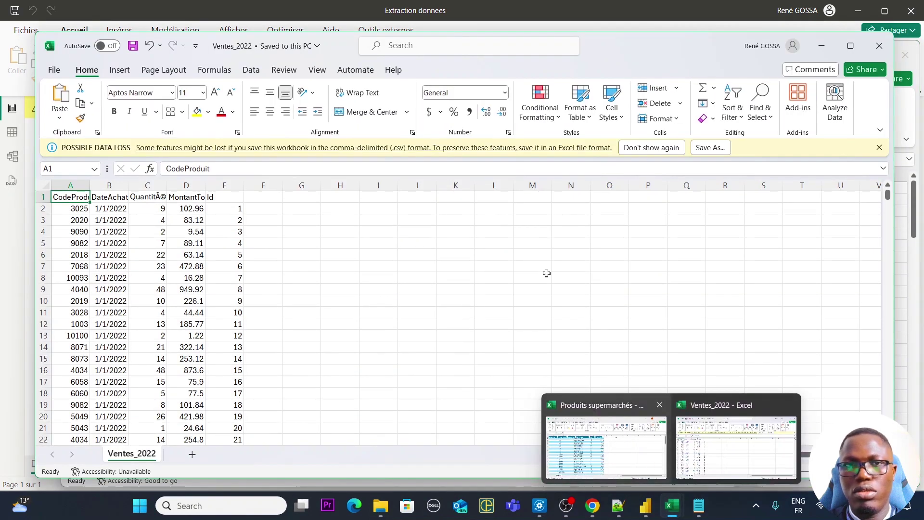
left_click(514, 254)
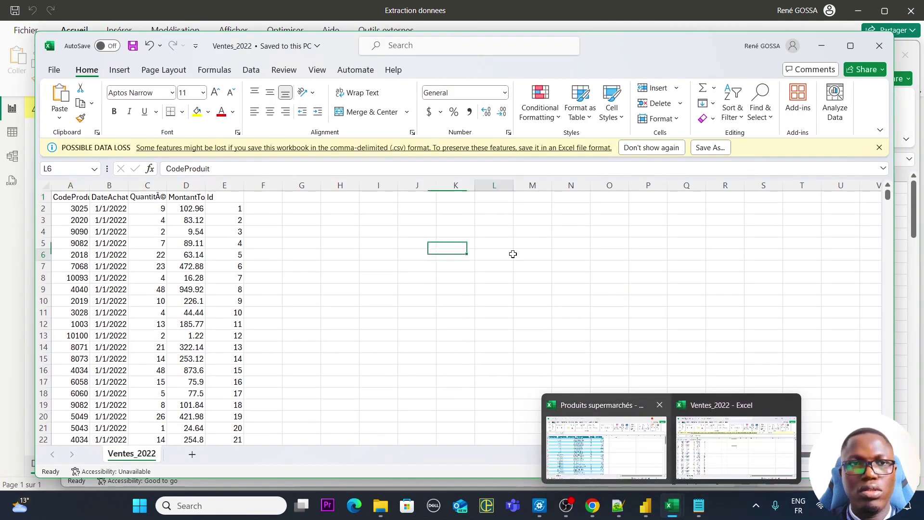
left_click(285, 218)
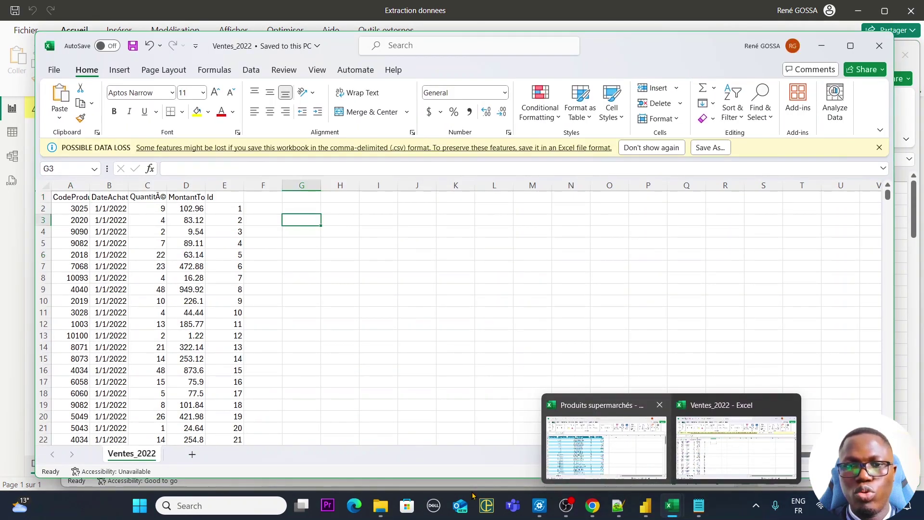
Step: Open Ventes_2023 from the Ventes folder in Excel and compare its column layout with that of Ventes_2022
left_click(378, 507)
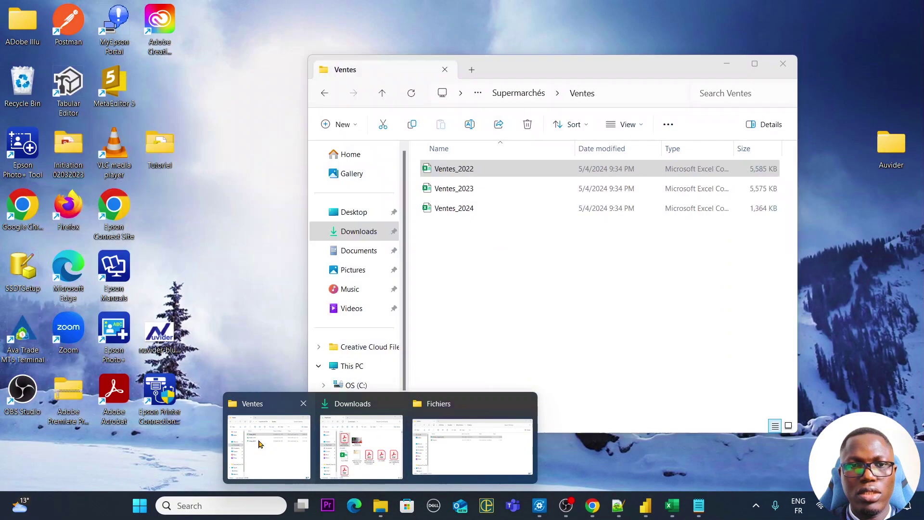
left_click(259, 443)
left_click(492, 188)
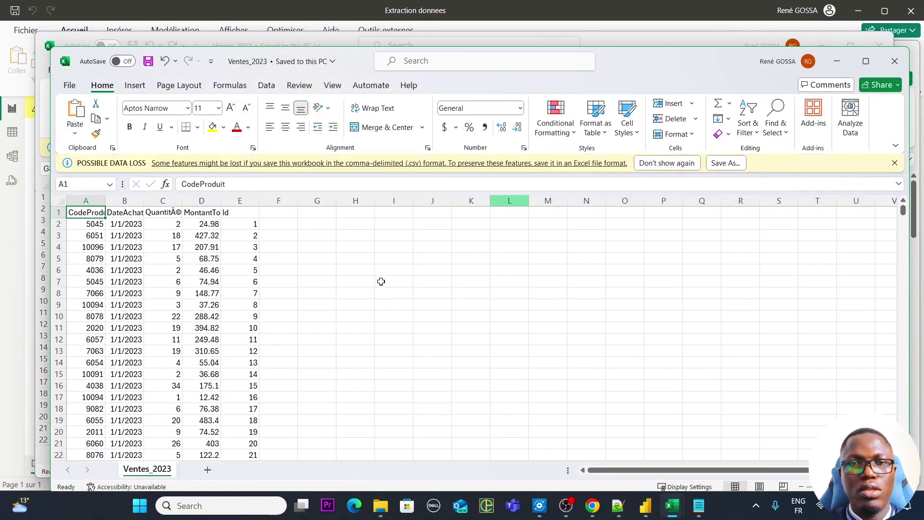
left_click(382, 282)
left_click_drag(653, 74, 649, 279)
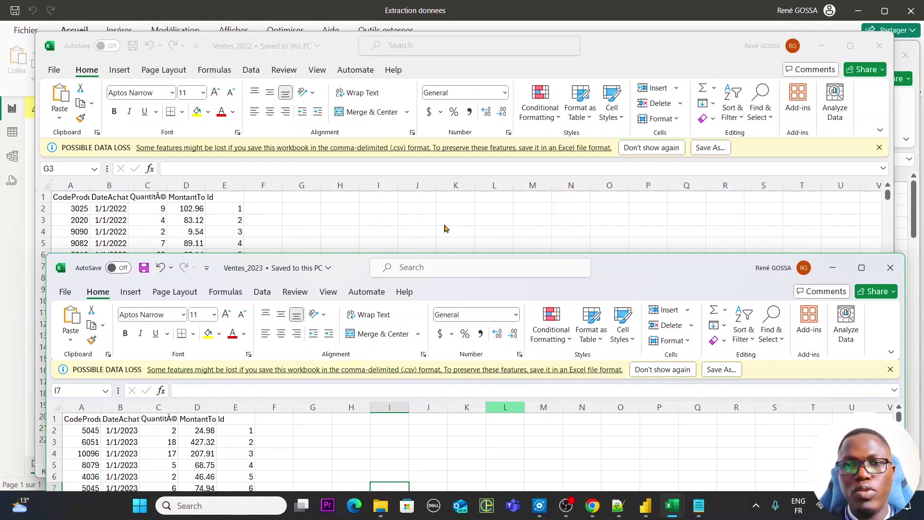
left_click_drag(647, 271, 658, 105)
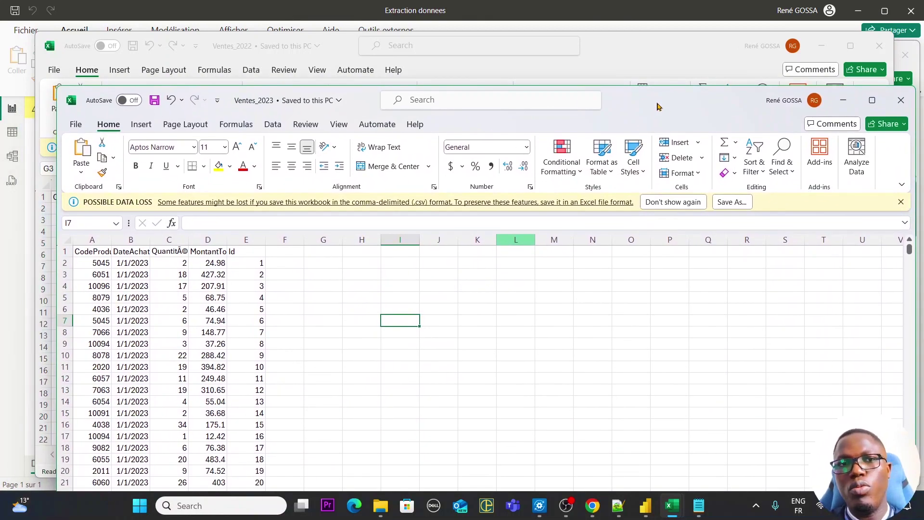
Step: Examine the Ventes_2023 columns, including Id, and bring the Ventes_2022 workbook to the front to check its matching structure
left_click(246, 301)
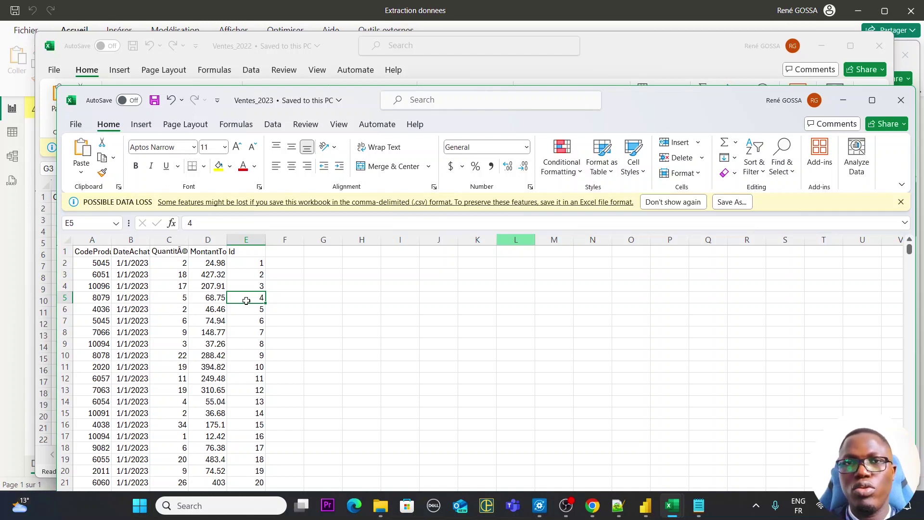
left_click(315, 301)
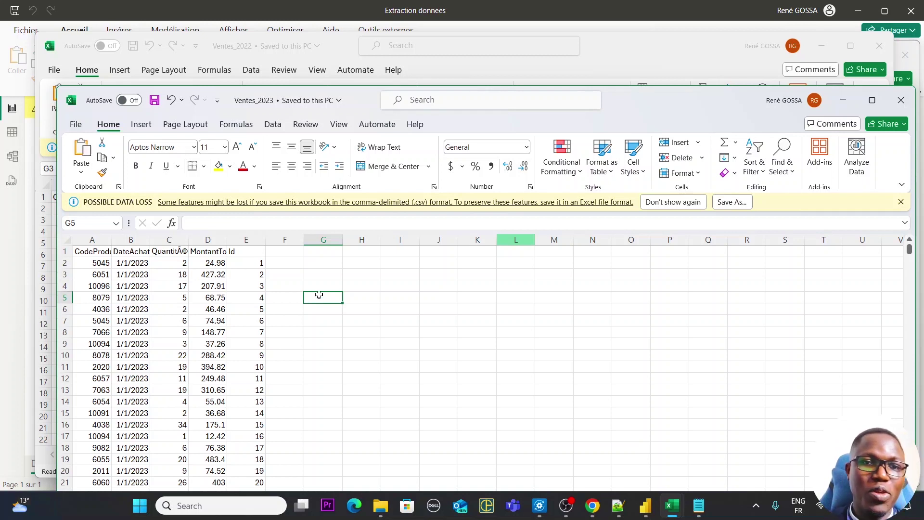
left_click(319, 287)
left_click(318, 274)
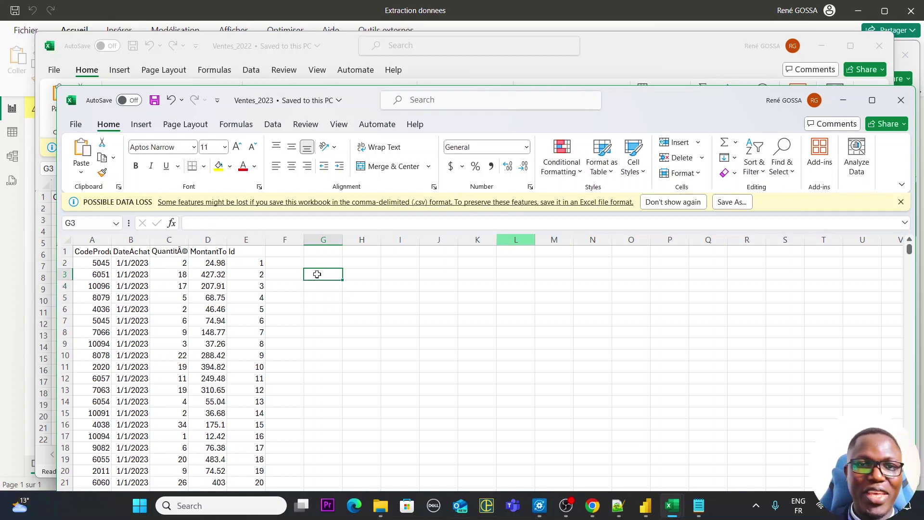
left_click(598, 75)
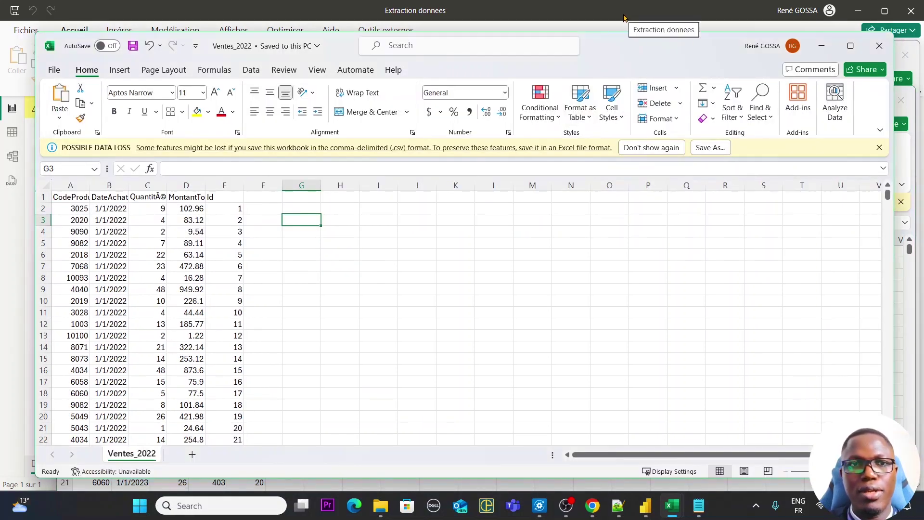
left_click(312, 207)
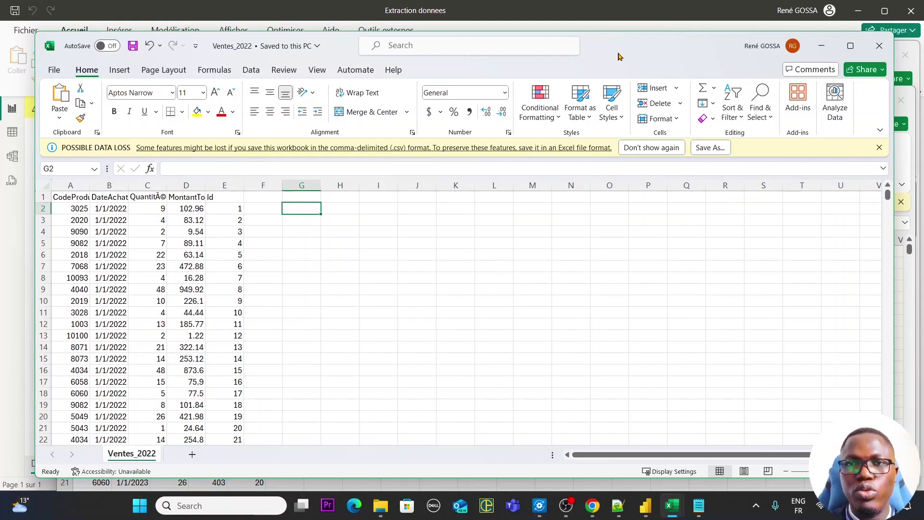
Step: Switch to the Extraction donnees report in Power BI Desktop and start a new data source connection of type Dossier
left_click(625, 14)
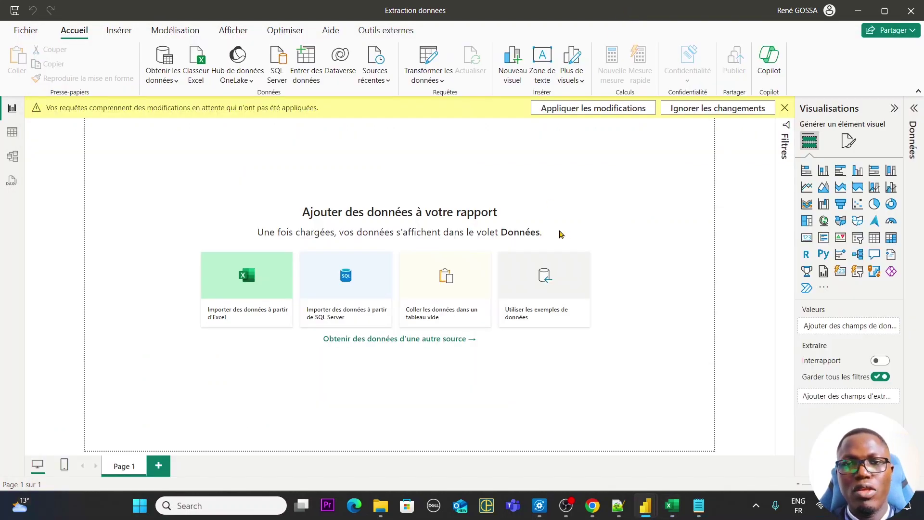
left_click(161, 82)
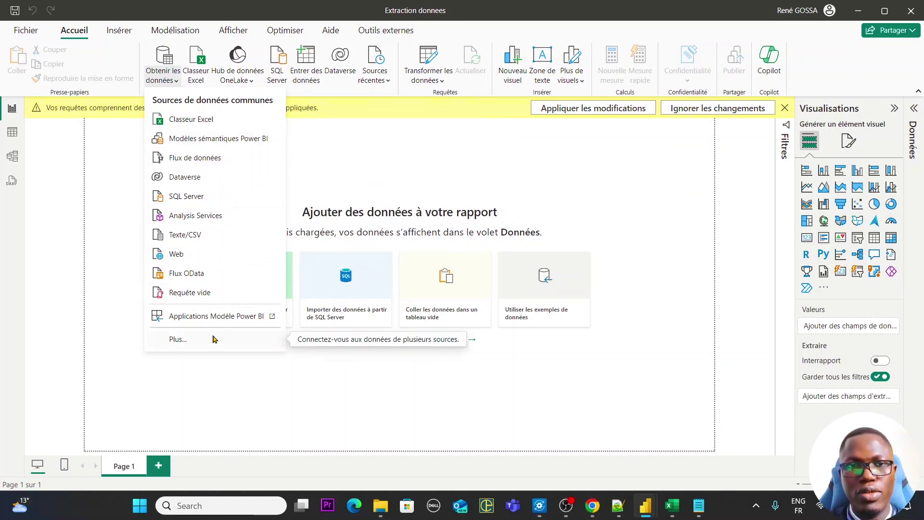
left_click(177, 340)
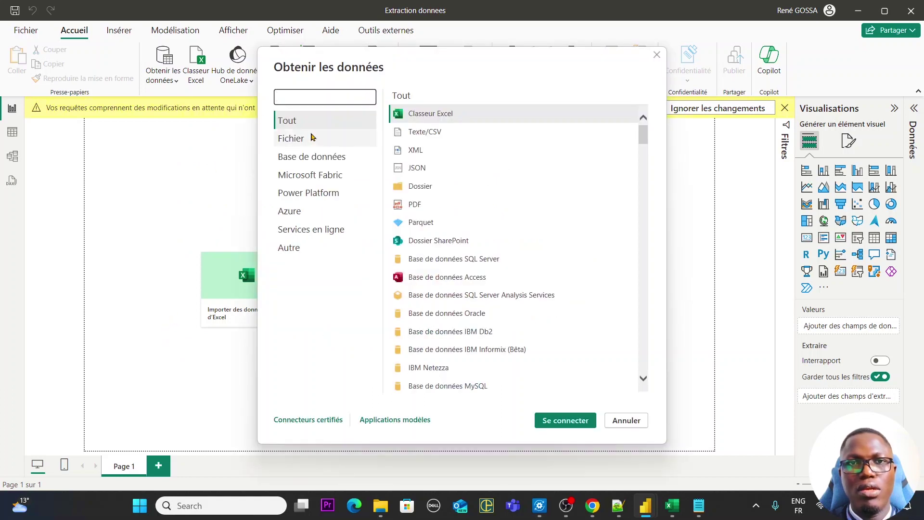
left_click(295, 140)
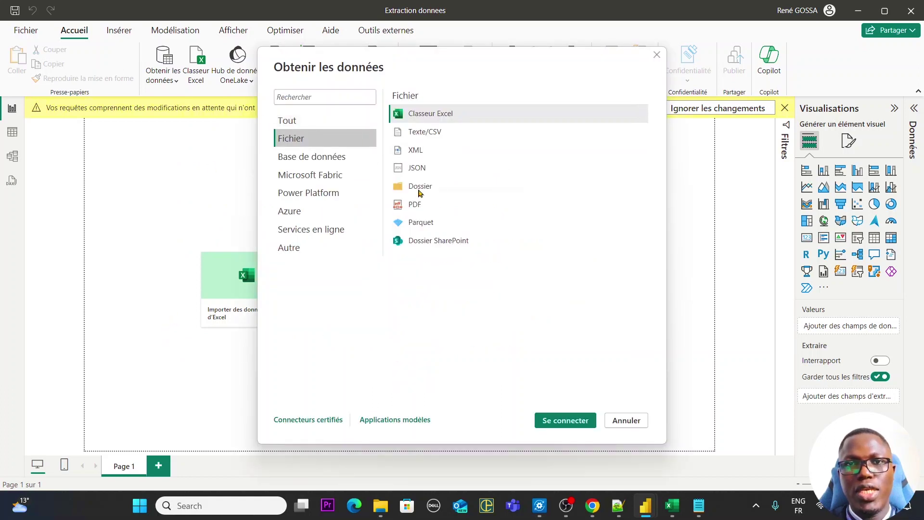
left_click(292, 124)
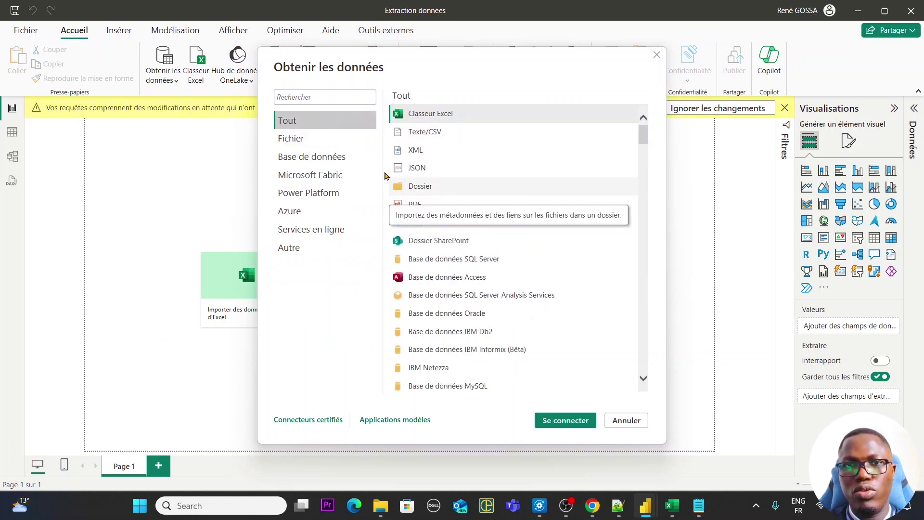
left_click(289, 144)
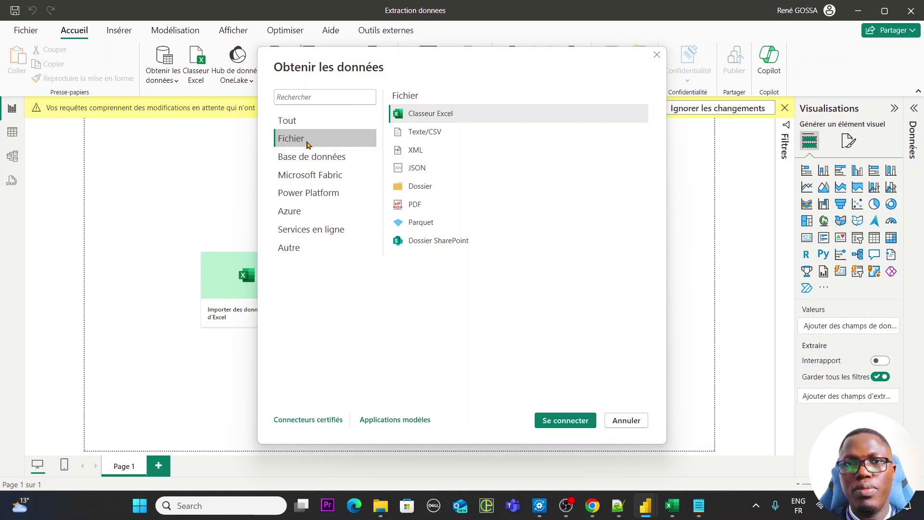
left_click(418, 186)
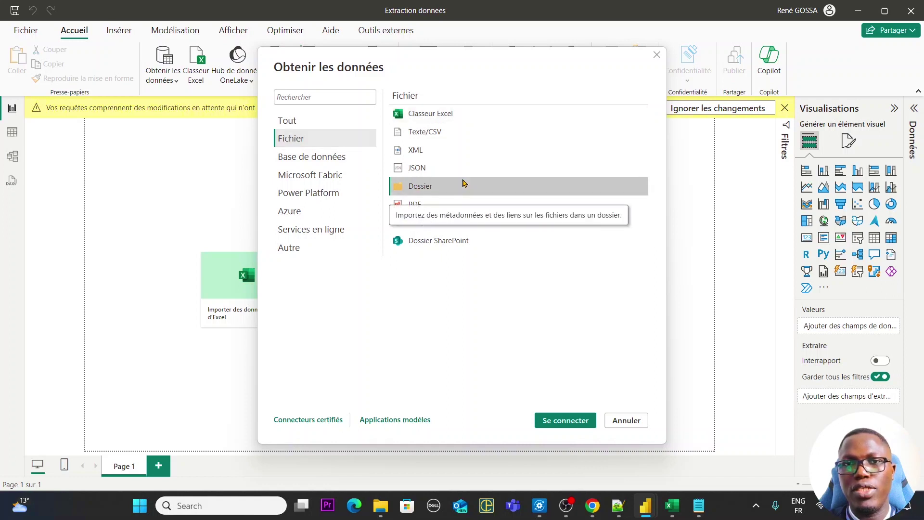
double_click(439, 189)
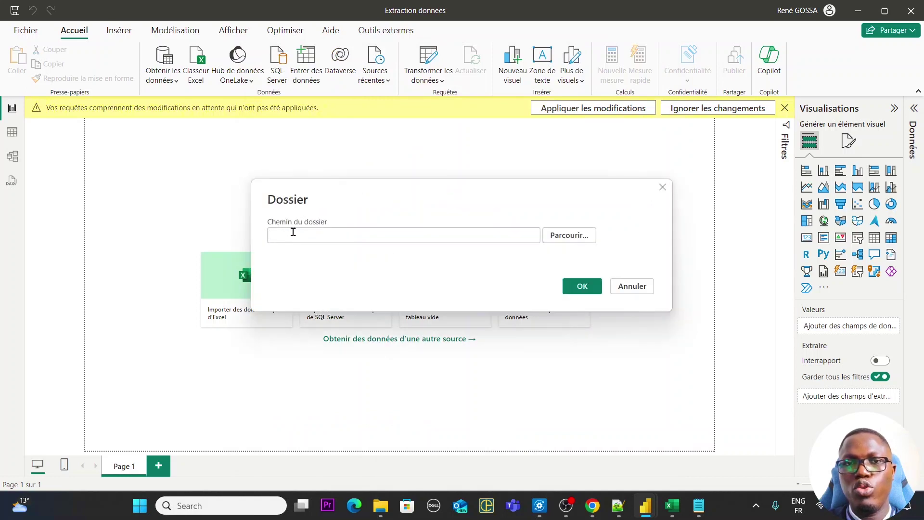
Step: Choose the Ventes subfolder of Auvider, Data Source, Supermarchés as the source folder and confirm the path
left_click(566, 237)
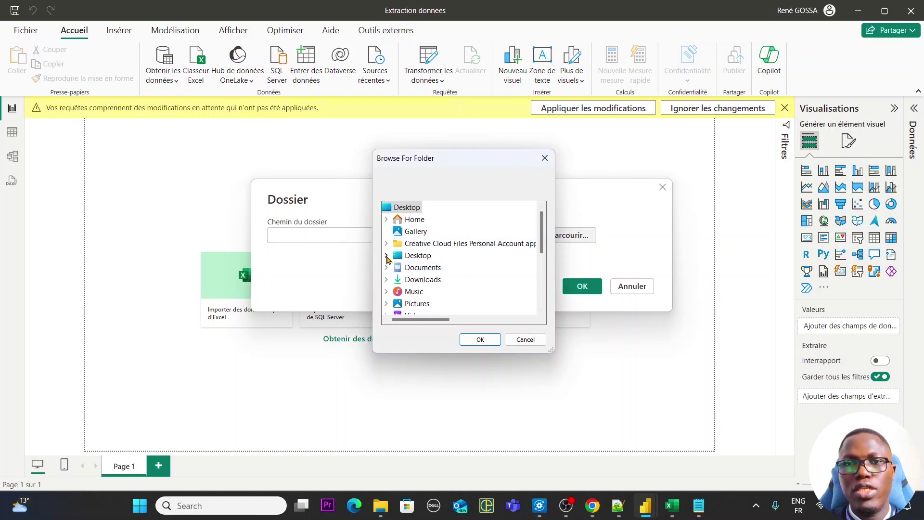
left_click(387, 256)
scroll(436, 266, "down", 1)
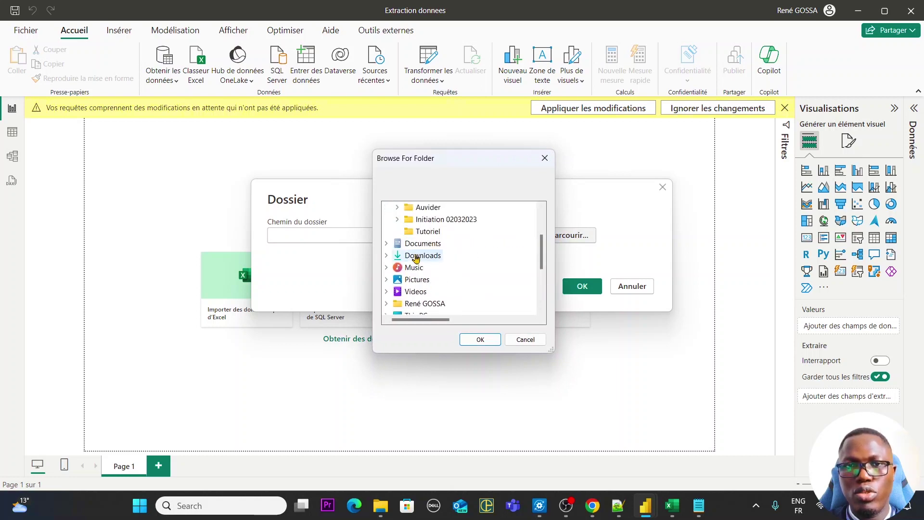
left_click(397, 208)
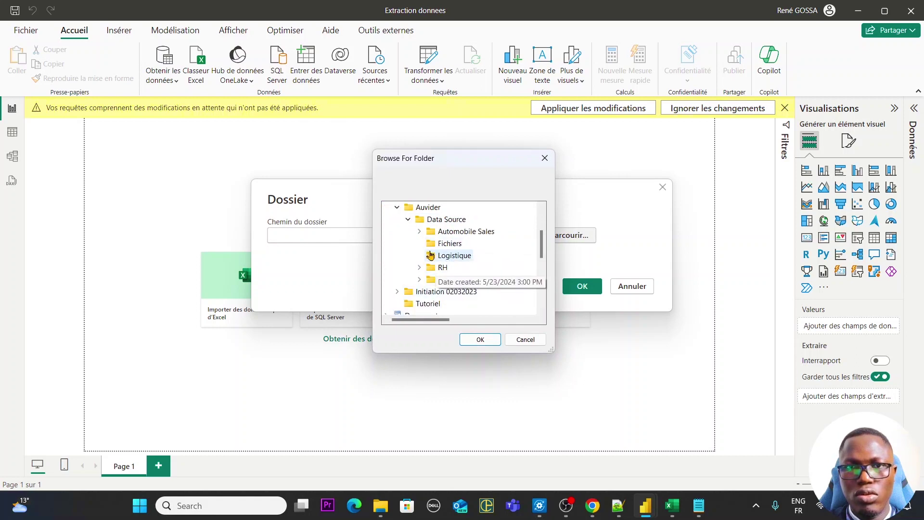
left_click(420, 280)
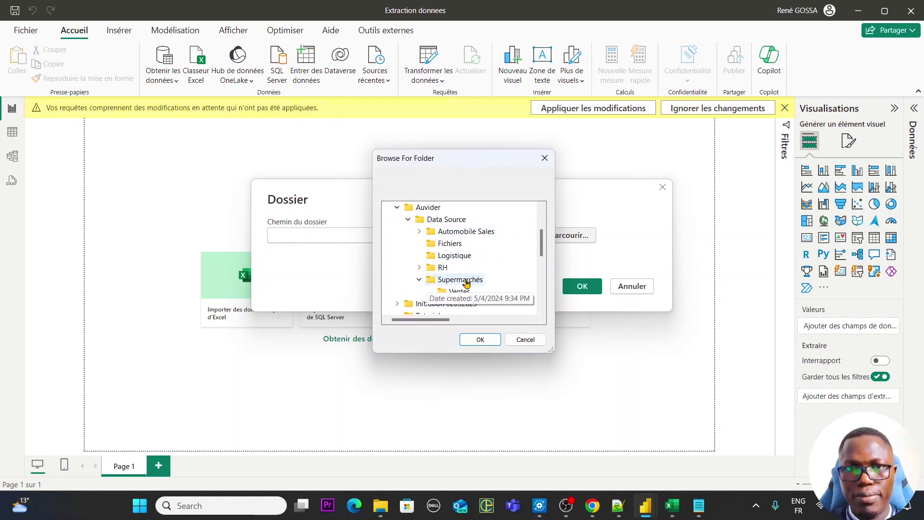
scroll(466, 284, "down", 1)
left_click(467, 259)
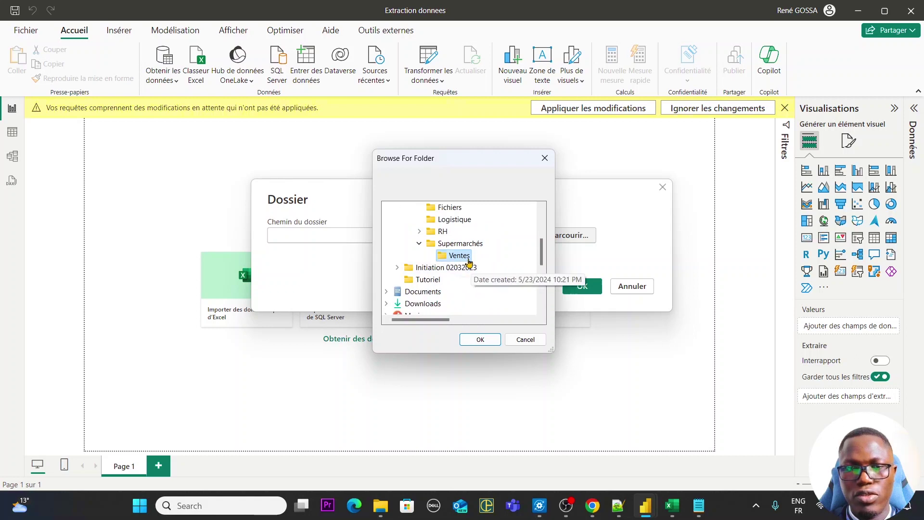
left_click(480, 339)
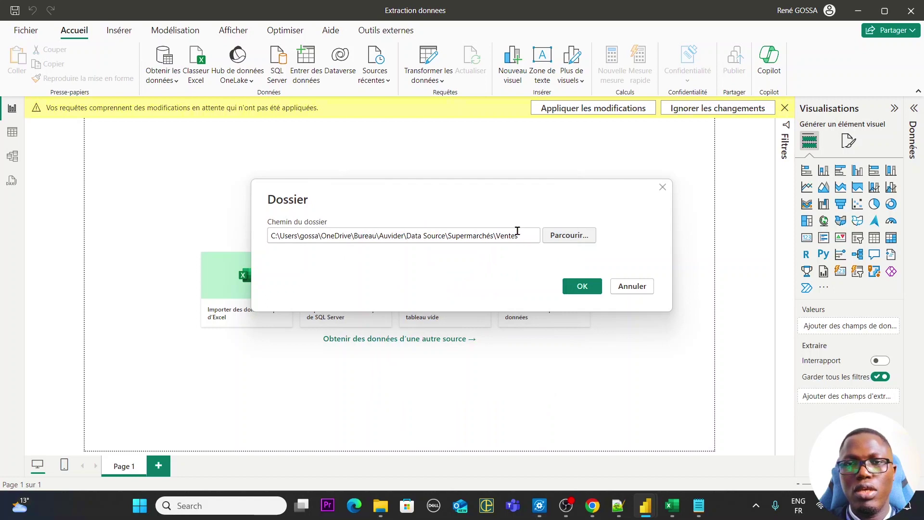
left_click(573, 288)
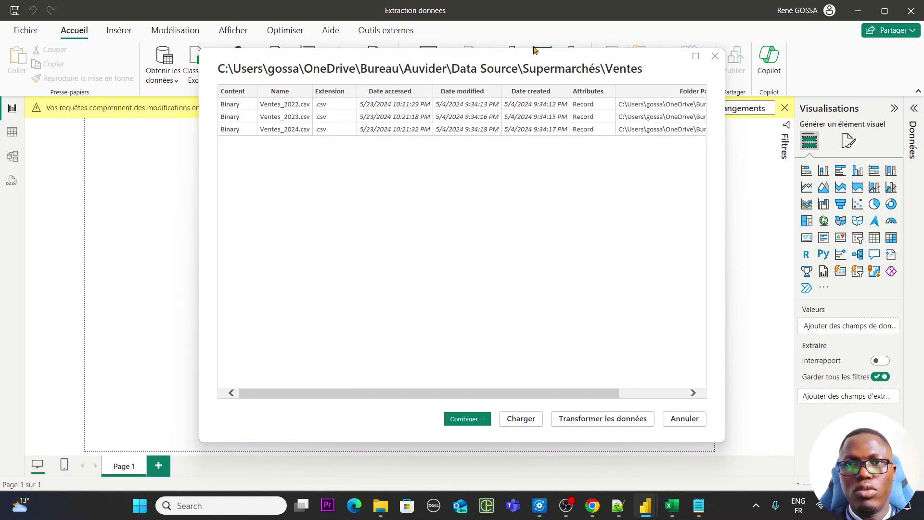
Step: Review the Ventes folder's file list through to Folder Path and load it into the Power Query Editor for transformation
left_click_drag(537, 64, 515, 70)
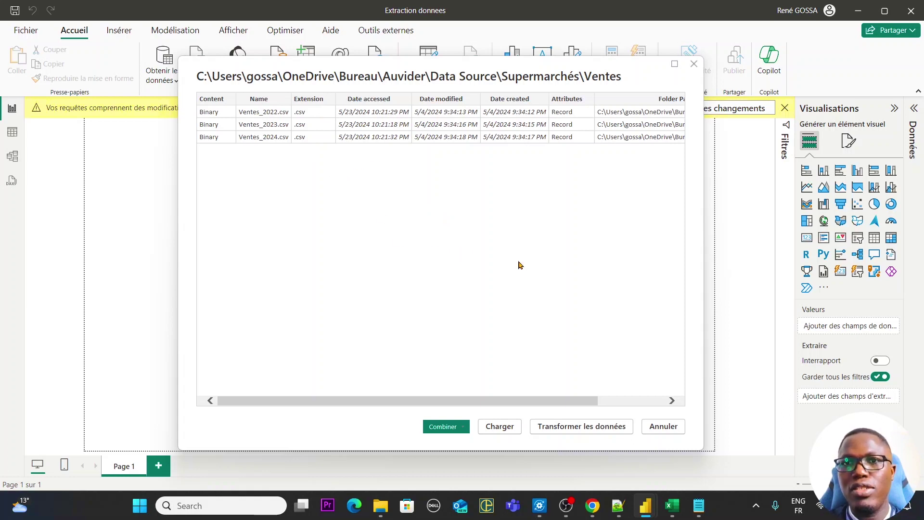
left_click_drag(565, 402, 687, 396)
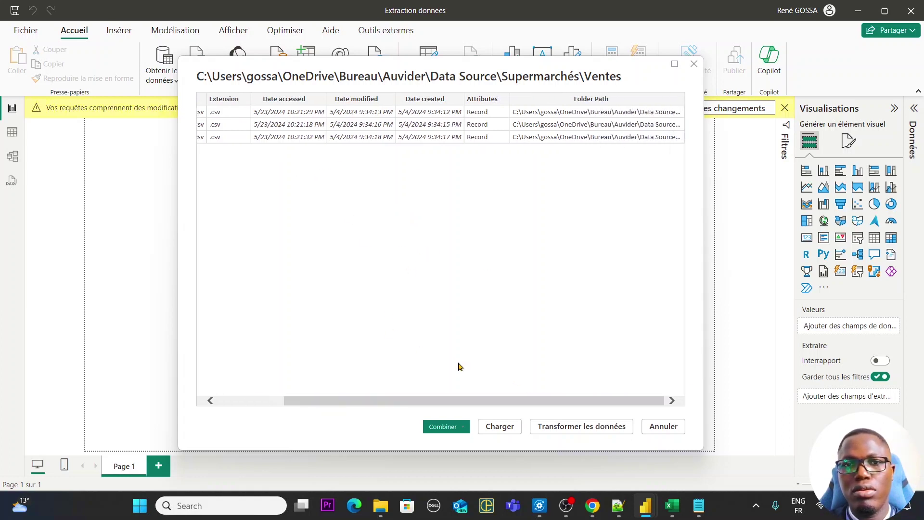
left_click(569, 426)
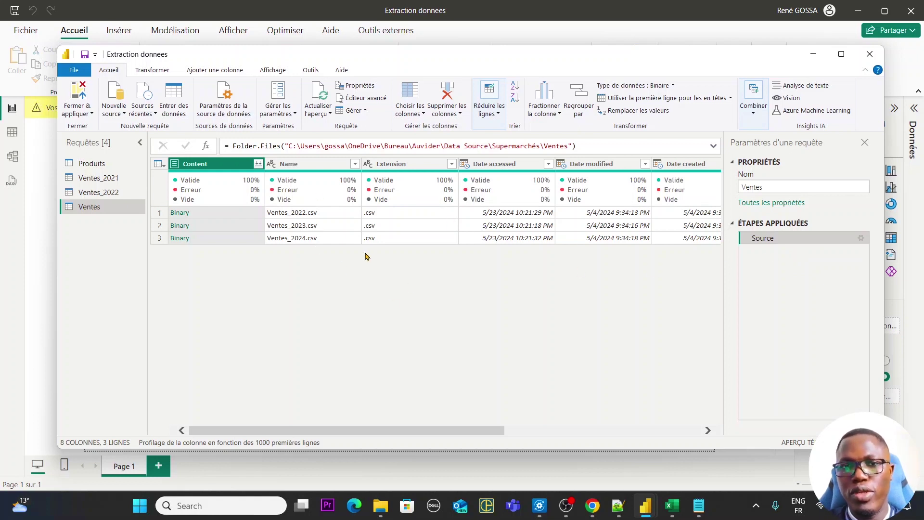
Step: Switch to File Explorer and view the files in the Ventes folder with none of them selected
mouse_move(380, 507)
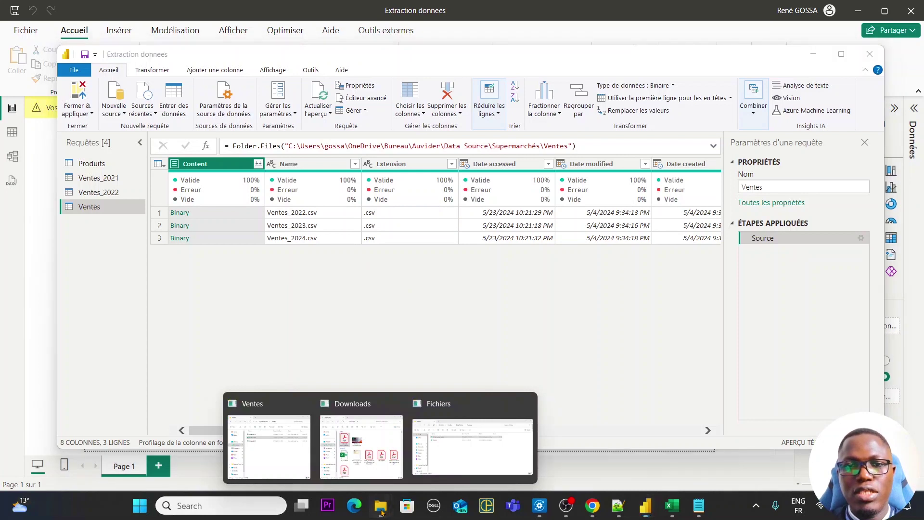
mouse_move(453, 438)
mouse_move(381, 442)
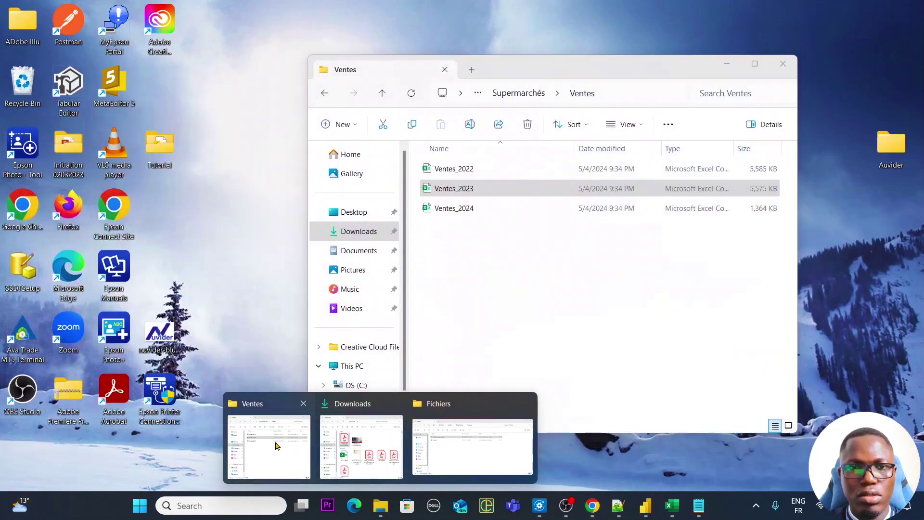
left_click(294, 442)
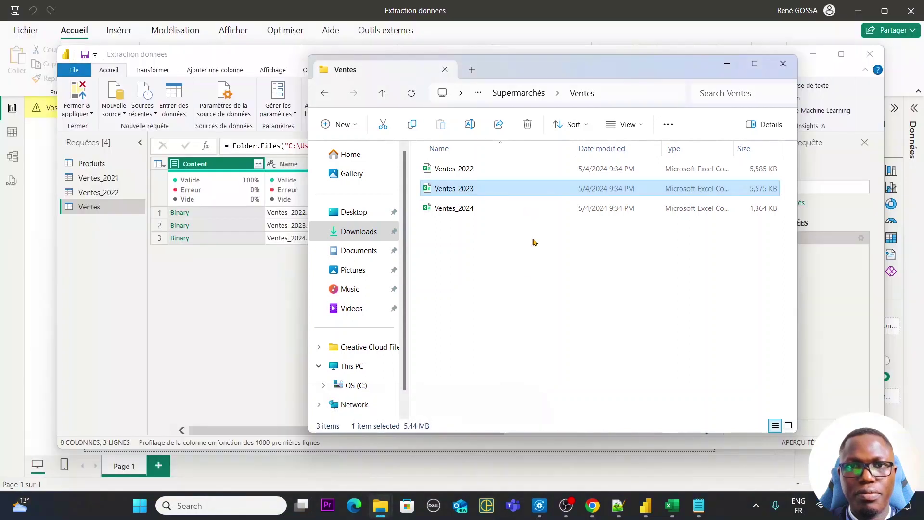
left_click(498, 251)
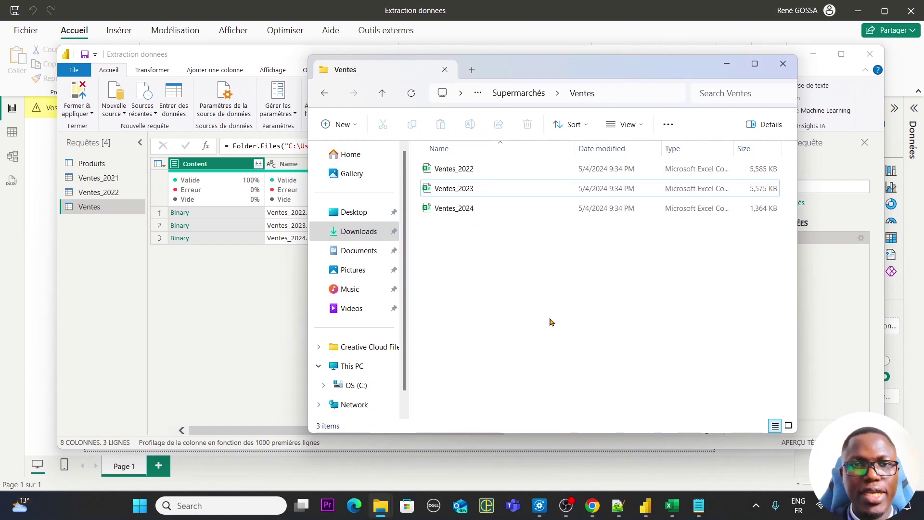
Step: Open Word and create a blank document containing the text "test"
key("super")
type("word")
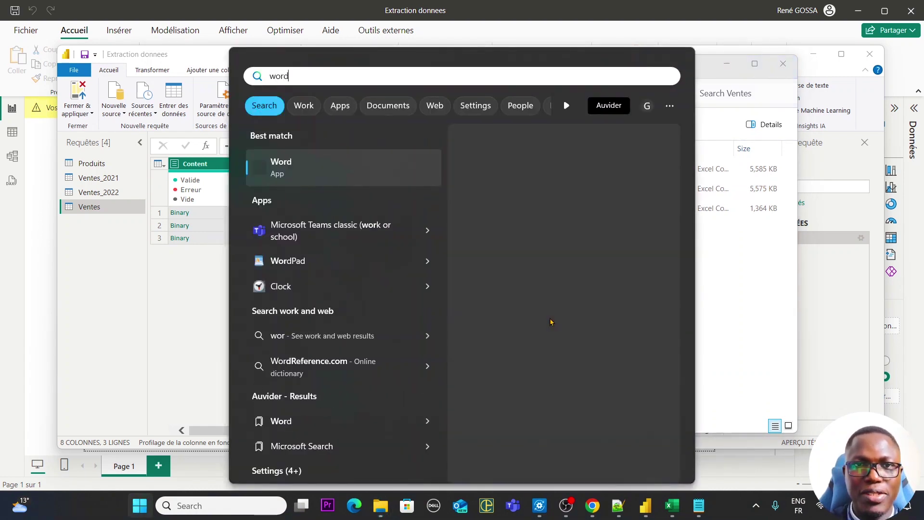
key("Return")
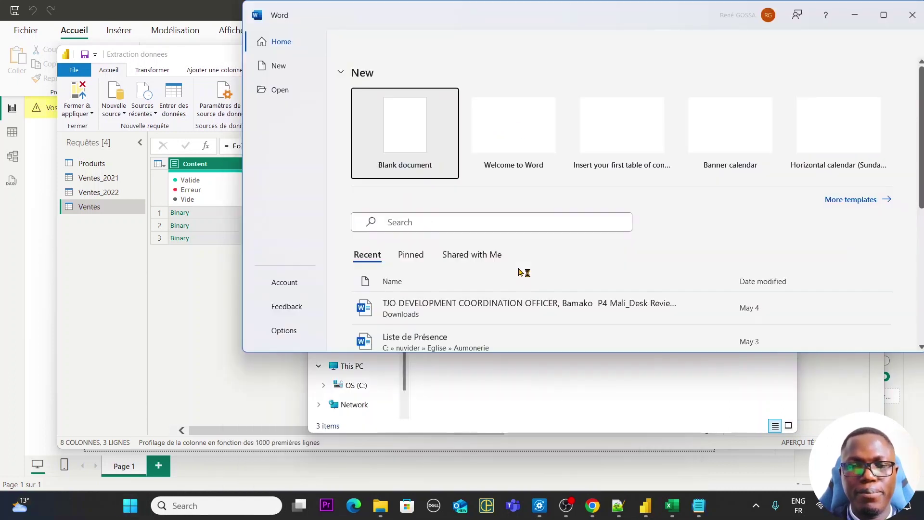
left_click(402, 140)
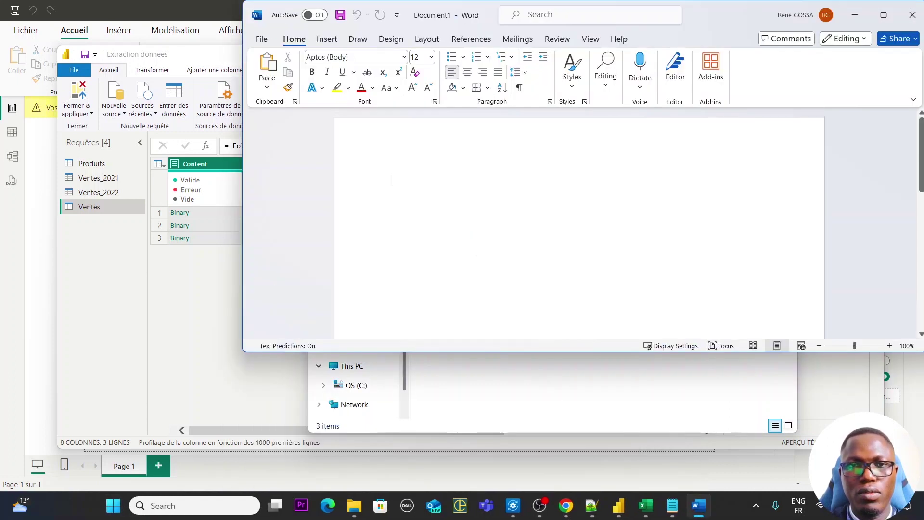
type("test")
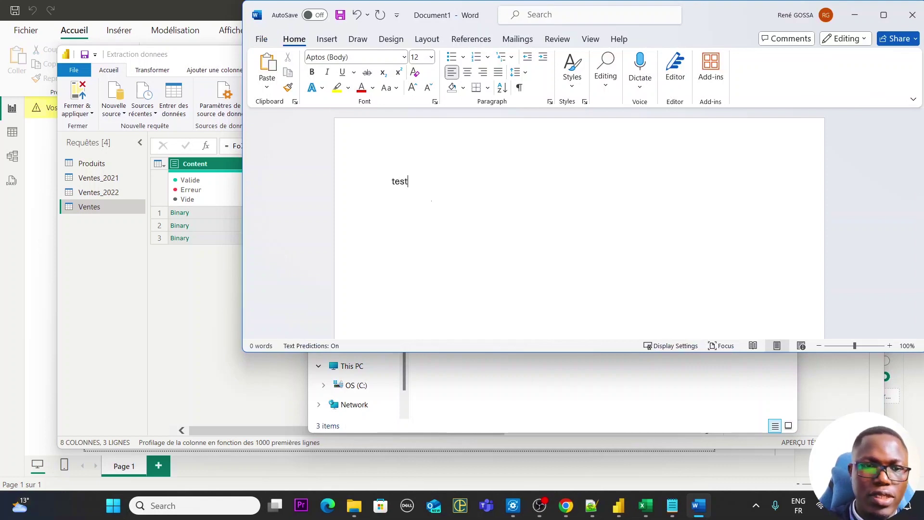
Step: Save the Word document as test in Desktop, Auvider, Data Source, Supermarchés, Ventes, and close Word
key("ctrl+s")
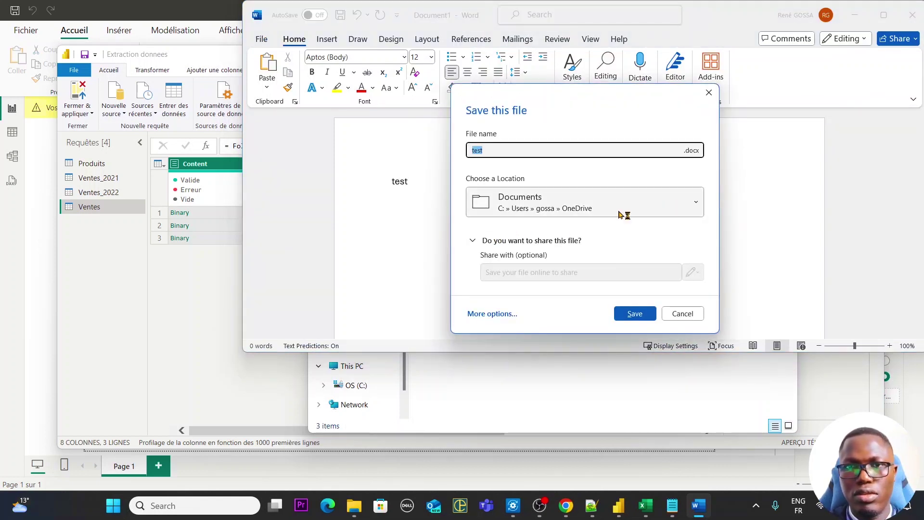
left_click(696, 202)
left_click(696, 202)
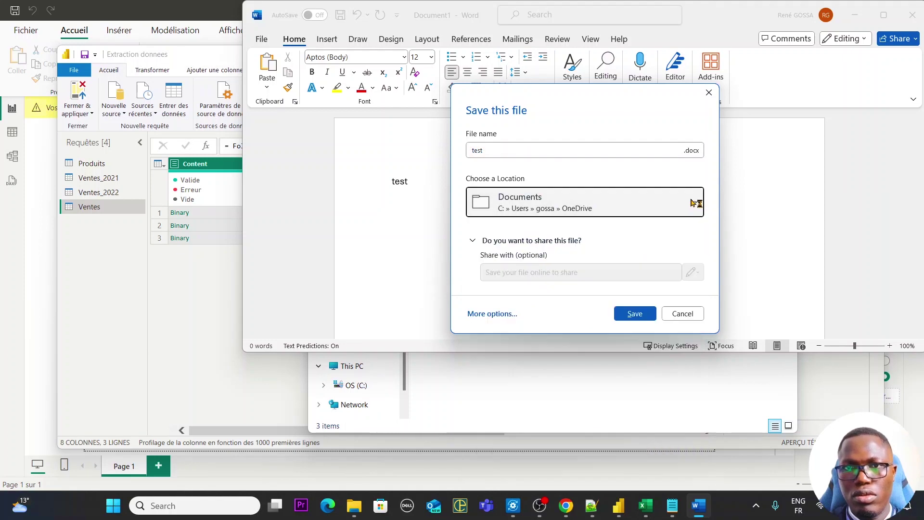
left_click(499, 314)
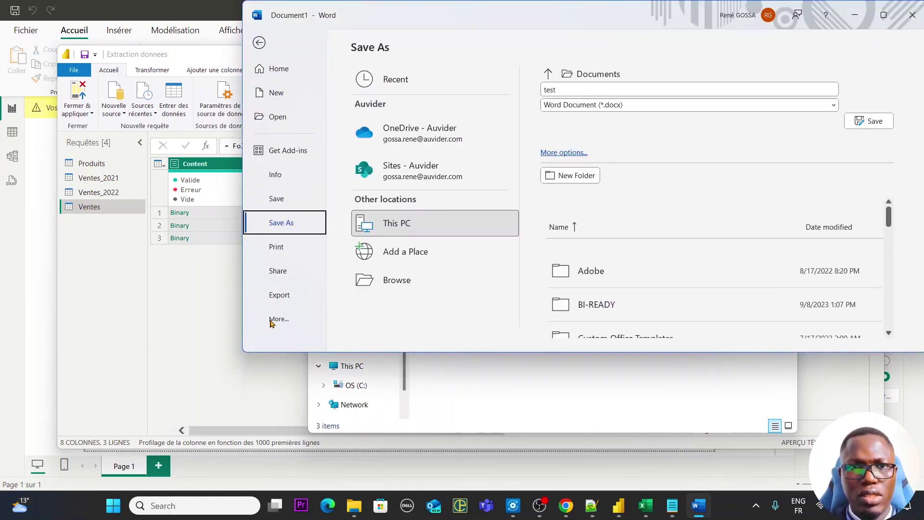
left_click(386, 272)
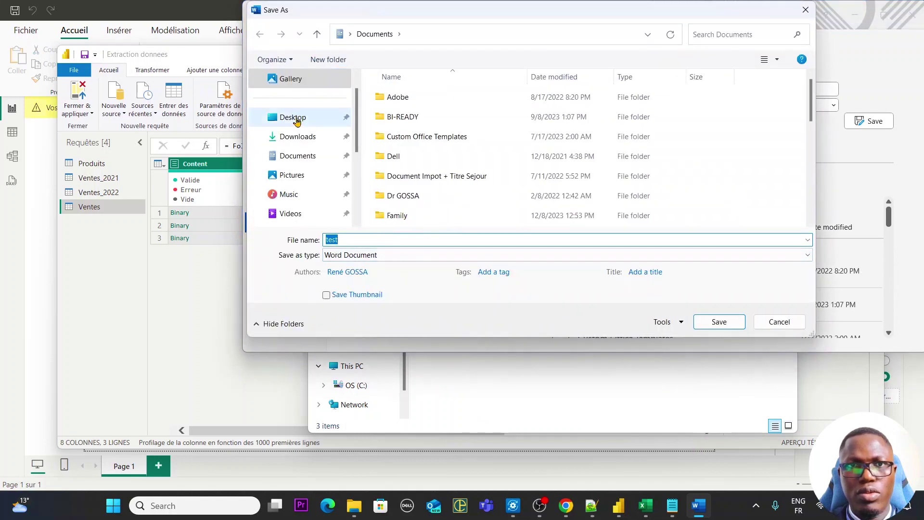
left_click(290, 118)
double_click(406, 117)
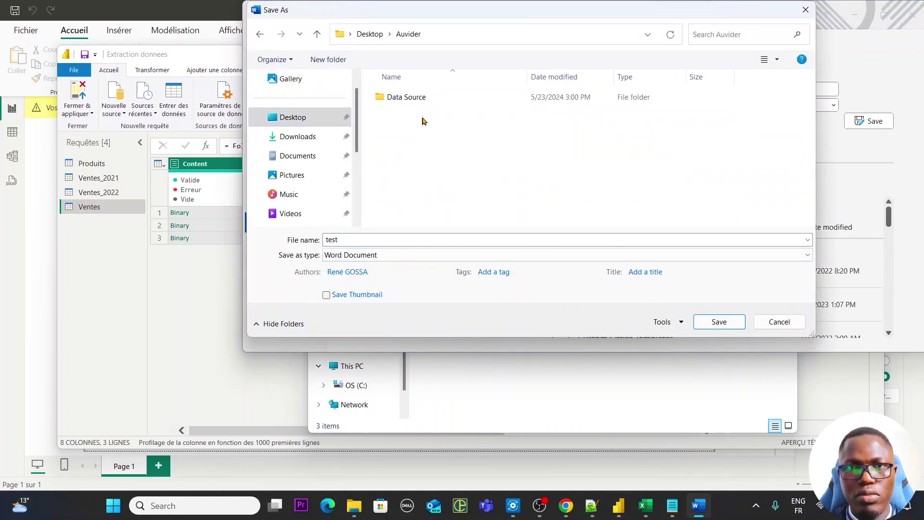
double_click(415, 98)
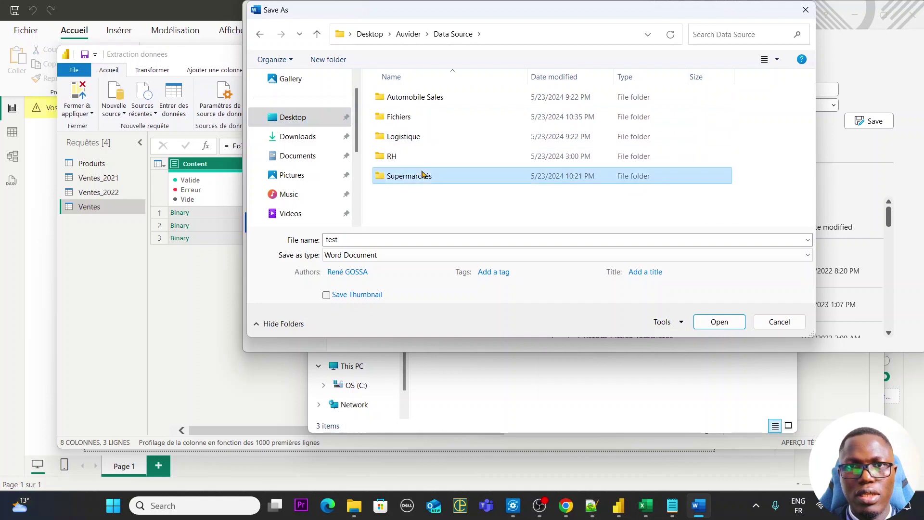
double_click(424, 176)
left_click(416, 102)
double_click(416, 101)
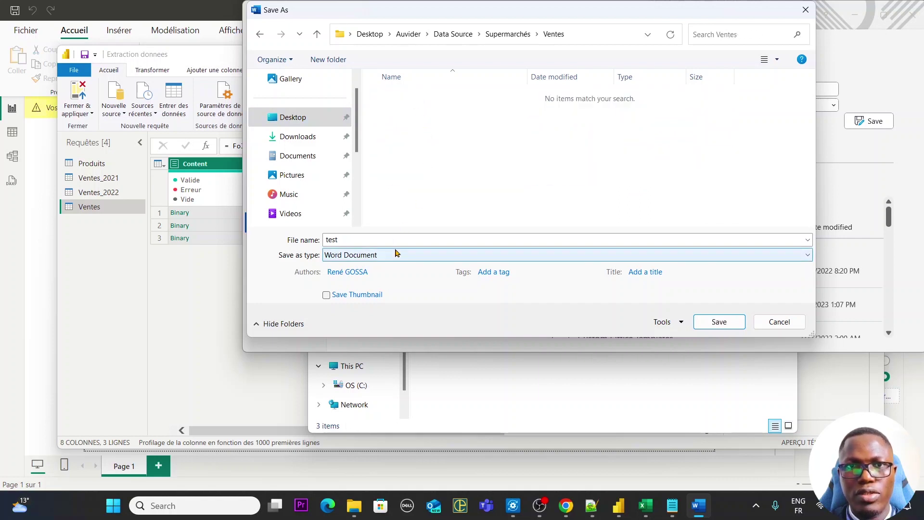
left_click(730, 323)
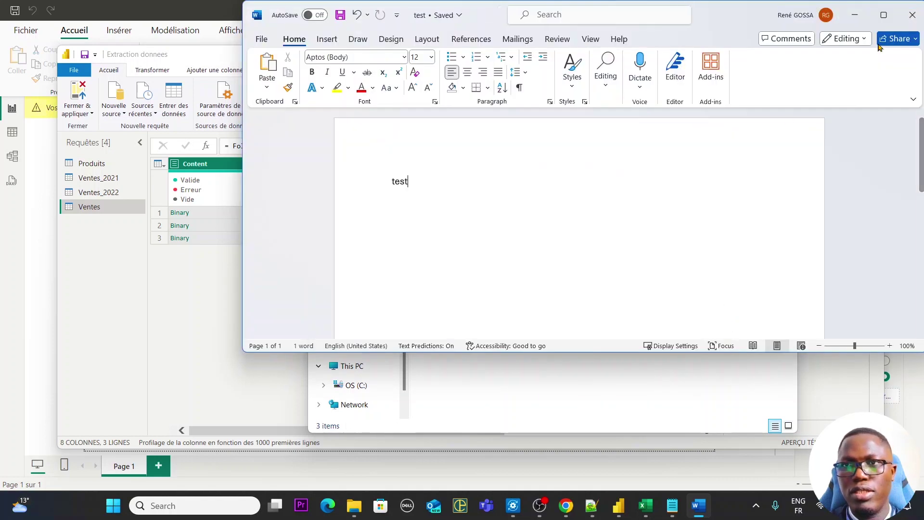
left_click(913, 15)
Step: Return to the Power Query Editor and refresh the Ventes query preview to check which files it picks up
left_click(235, 324)
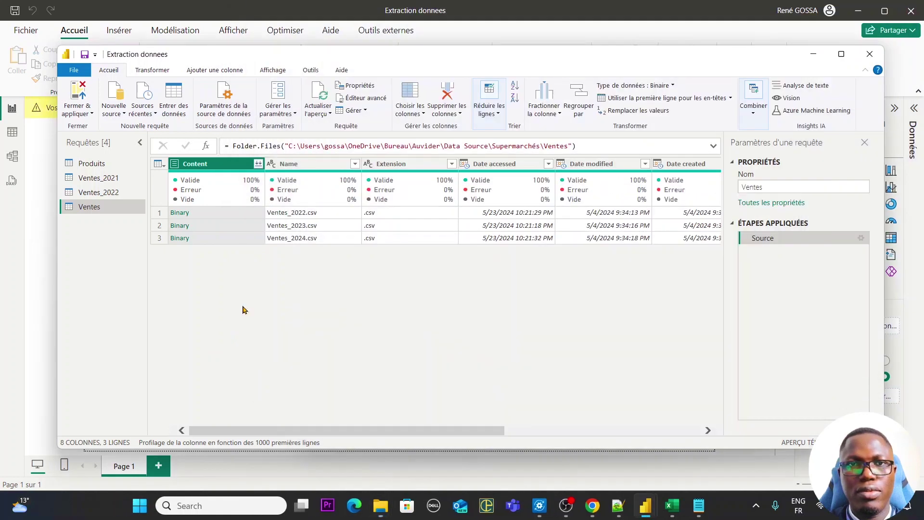
left_click(318, 87)
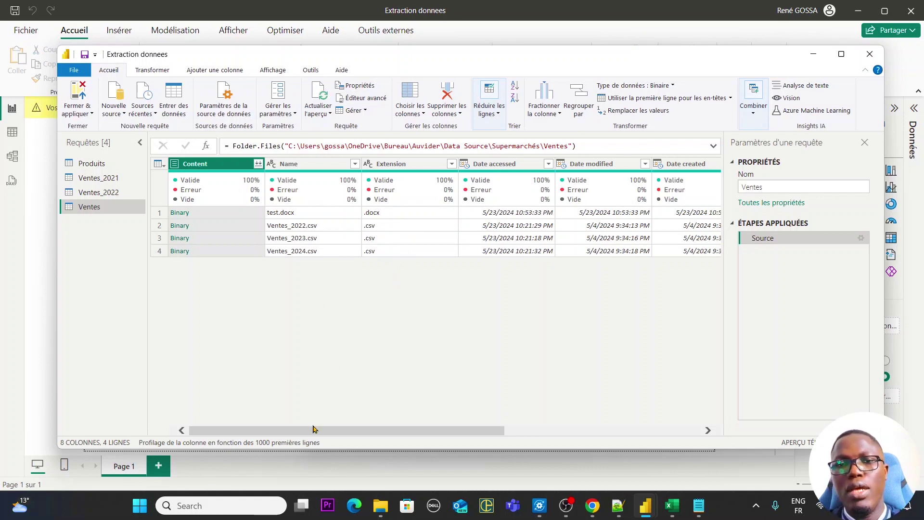
left_click_drag(493, 432, 377, 414)
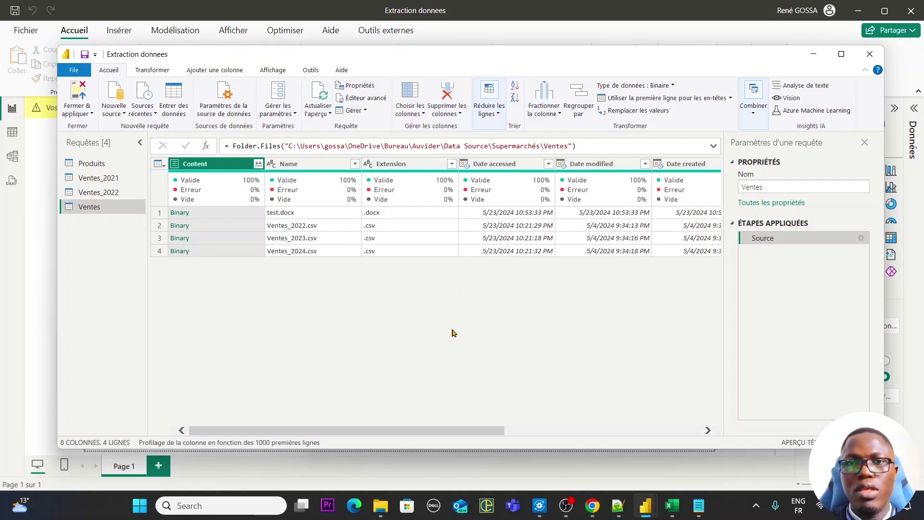
Step: Switch to File Explorer and delete the test Word document from the Ventes folder
key("alt+Tab")
left_click(471, 166)
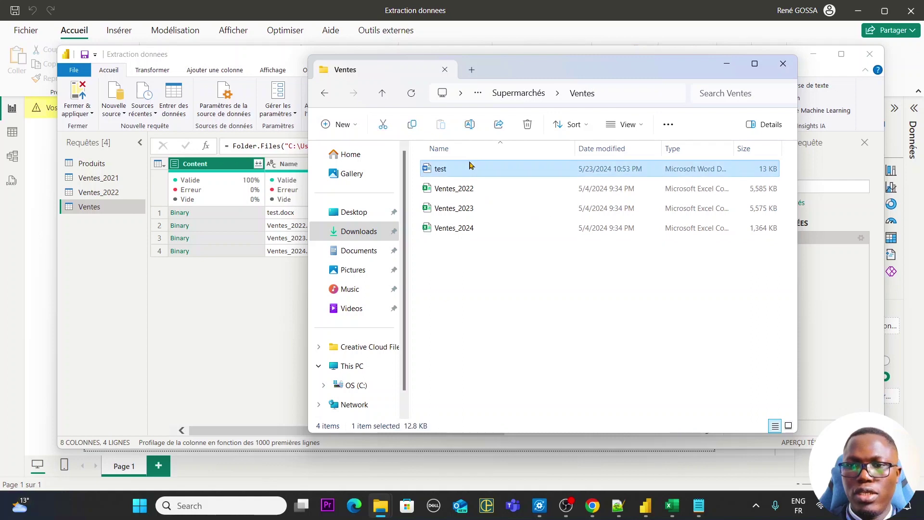
key("Delete")
Step: Go back to the Power Query Editor, refresh the Ventes file list and look across its columns
key("alt+Tab")
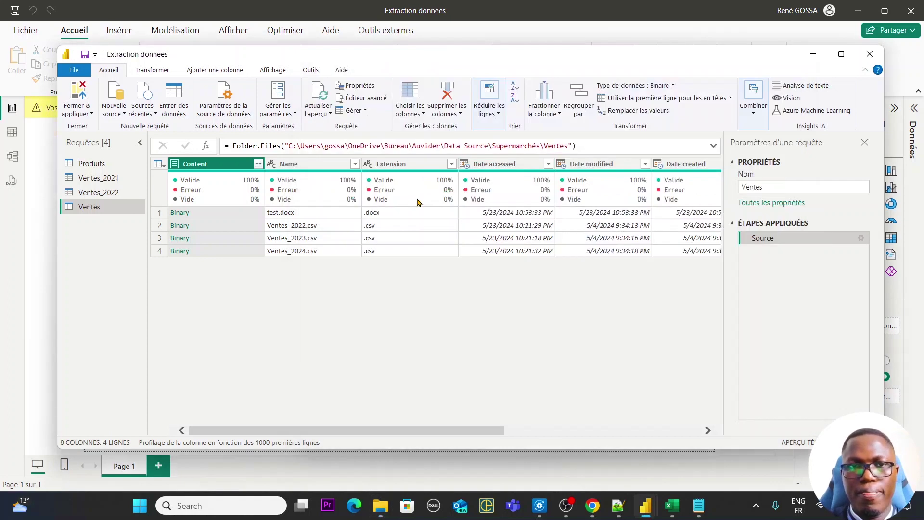
left_click(318, 96)
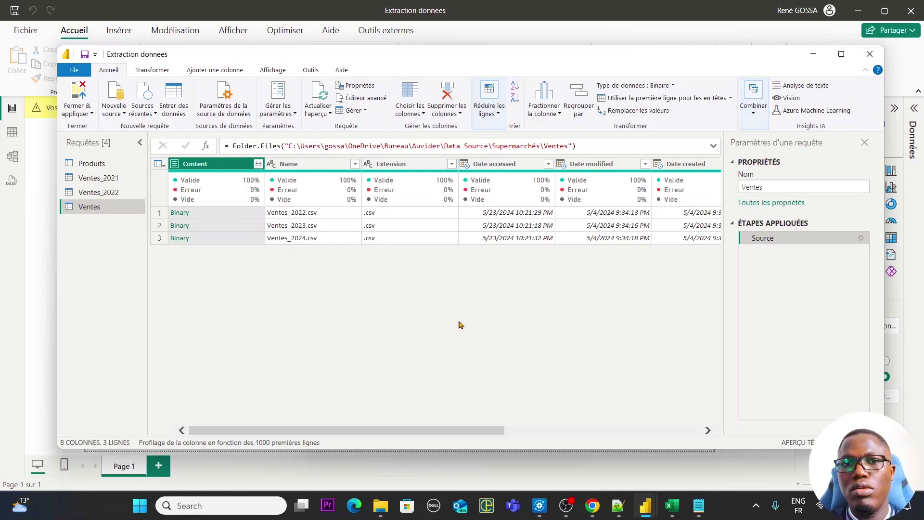
left_click_drag(439, 429, 730, 435)
scroll(323, 246, "left", 5)
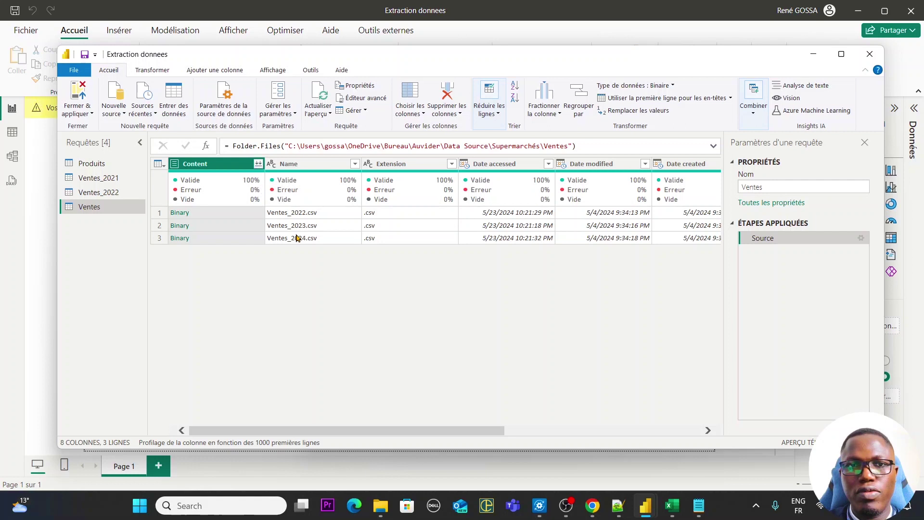
Step: Combine the Content column's files using Premier fichier as the example, UTF-8 origin, Virgule delimiter and type detection from the first 200 rows
left_click(259, 164)
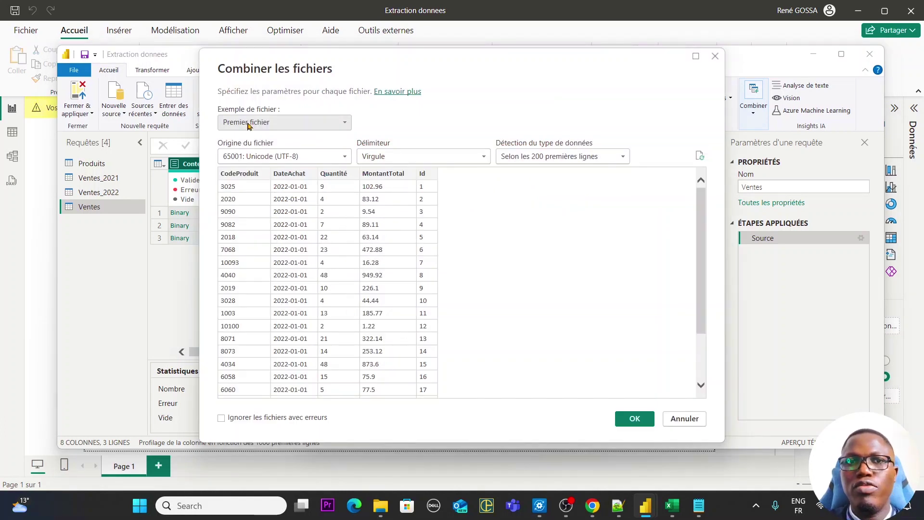
left_click(344, 123)
left_click(292, 122)
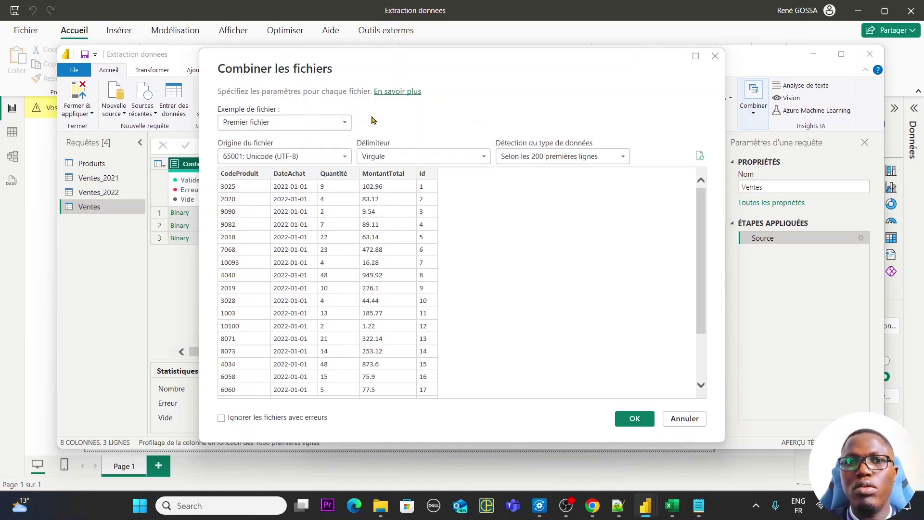
left_click(339, 128)
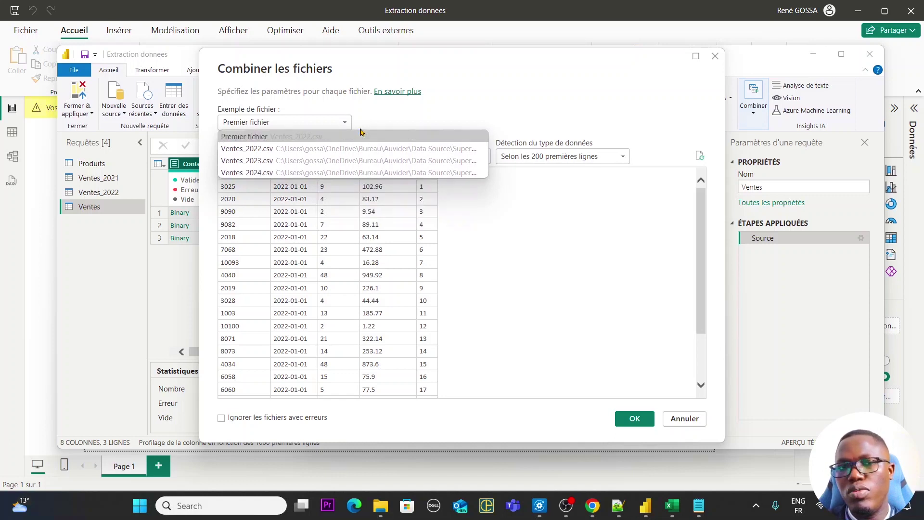
left_click(384, 121)
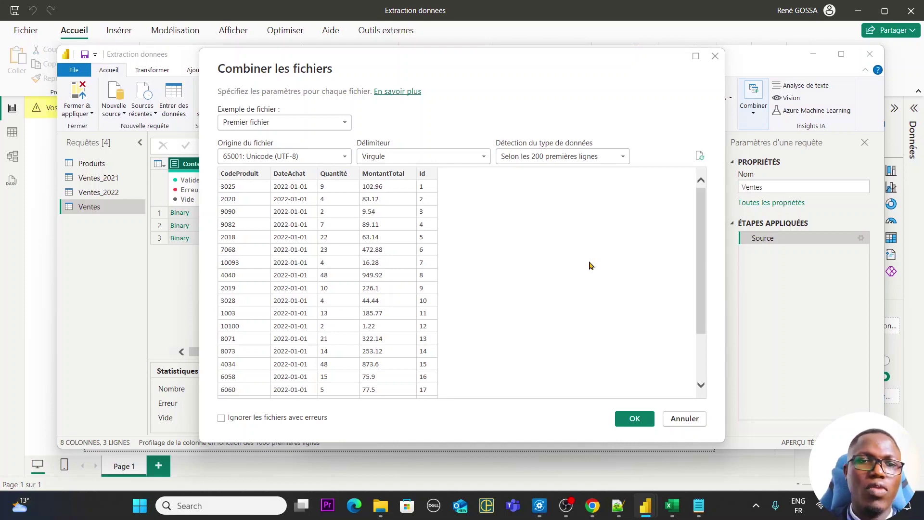
scroll(593, 268, "down", 3)
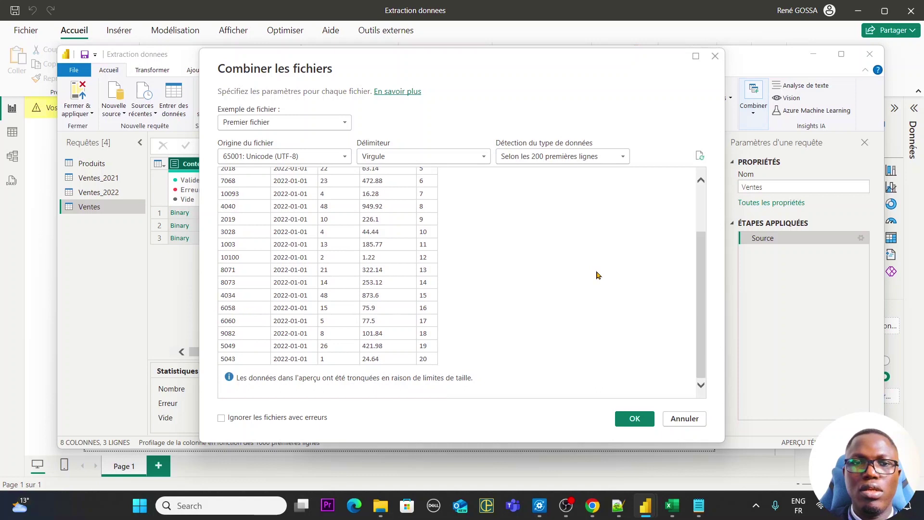
left_click(634, 418)
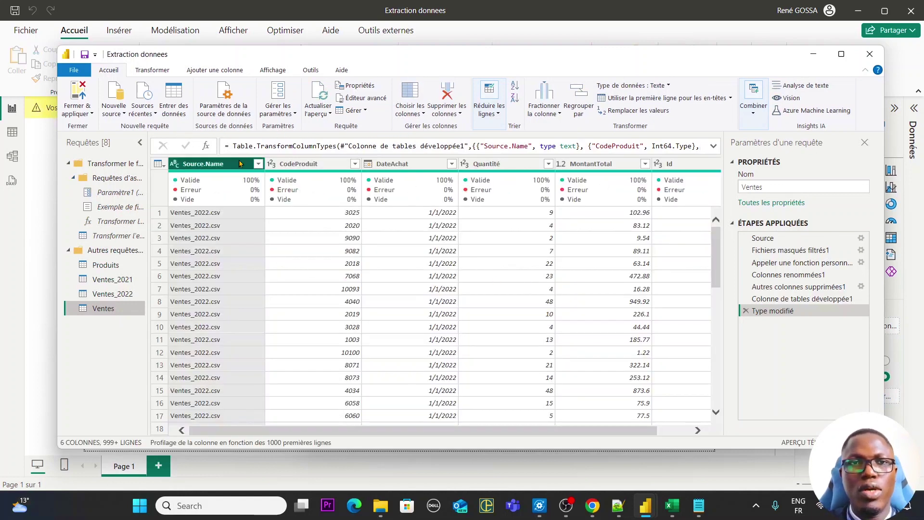
Step: Load the full list of Source.Name filter values to check the combined files, and close it without filtering
left_click(259, 164)
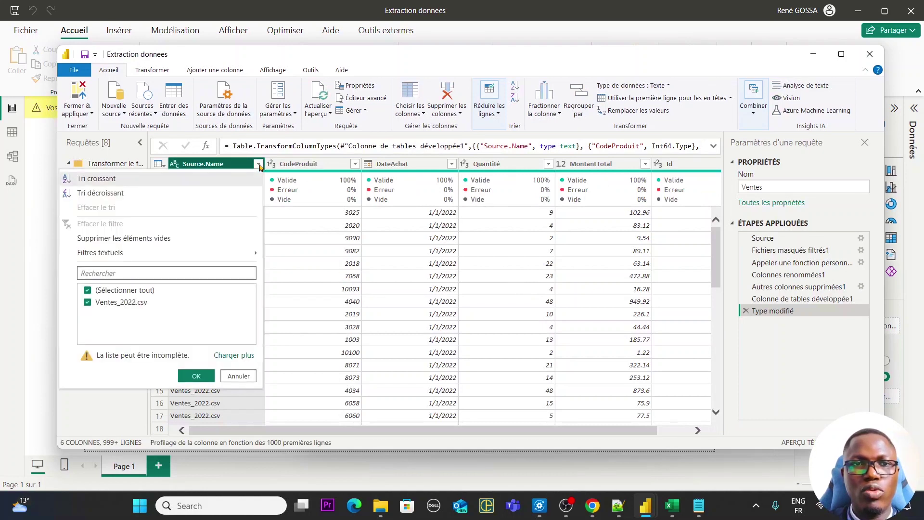
left_click(234, 355)
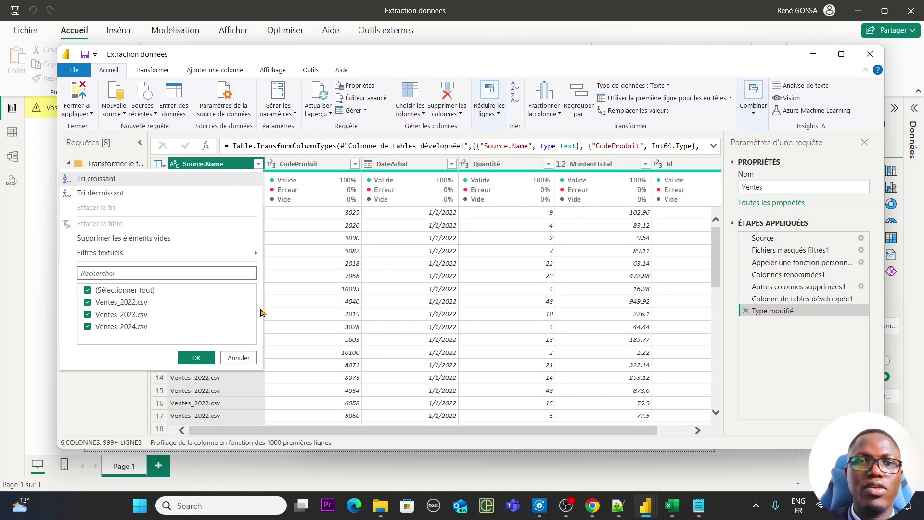
left_click(314, 276)
left_click_drag(305, 364, 312, 385)
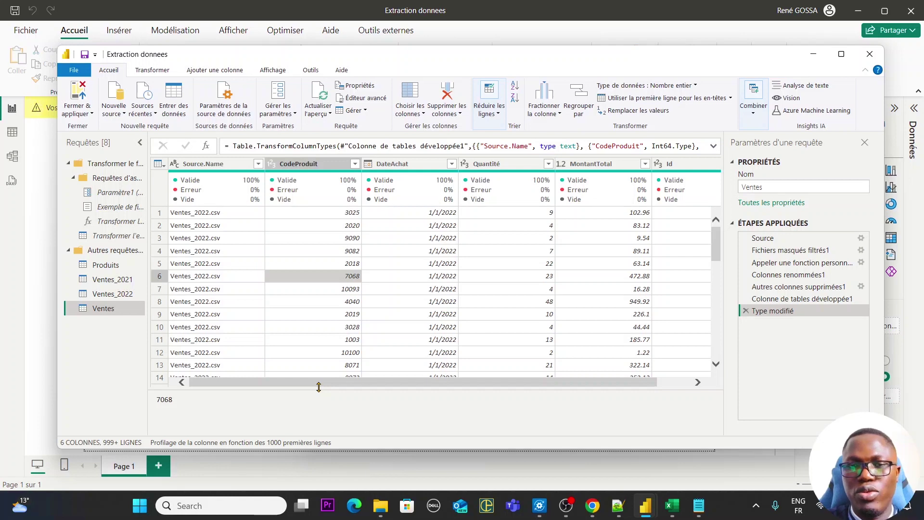
Step: In File Explorer, copy the Ventes_2021 file from the Supermarchés folder into its Ventes subfolder
key("alt+Tab")
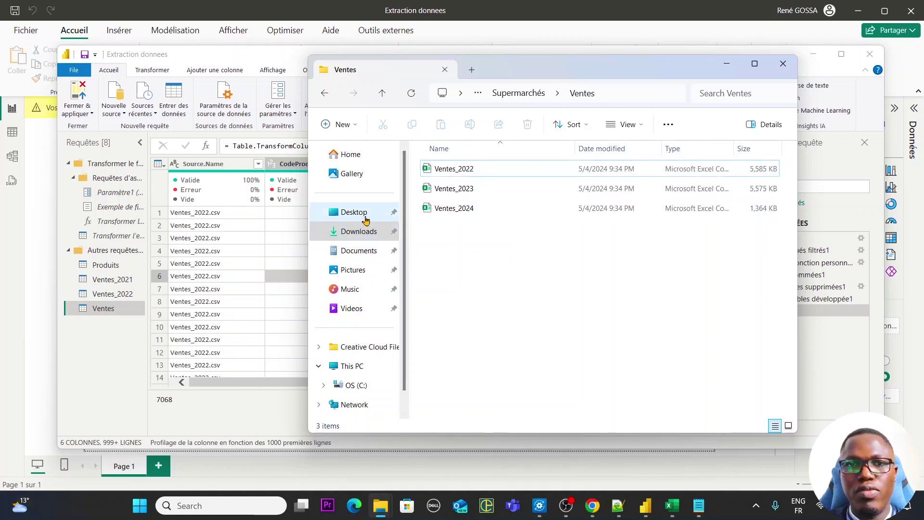
left_click(514, 96)
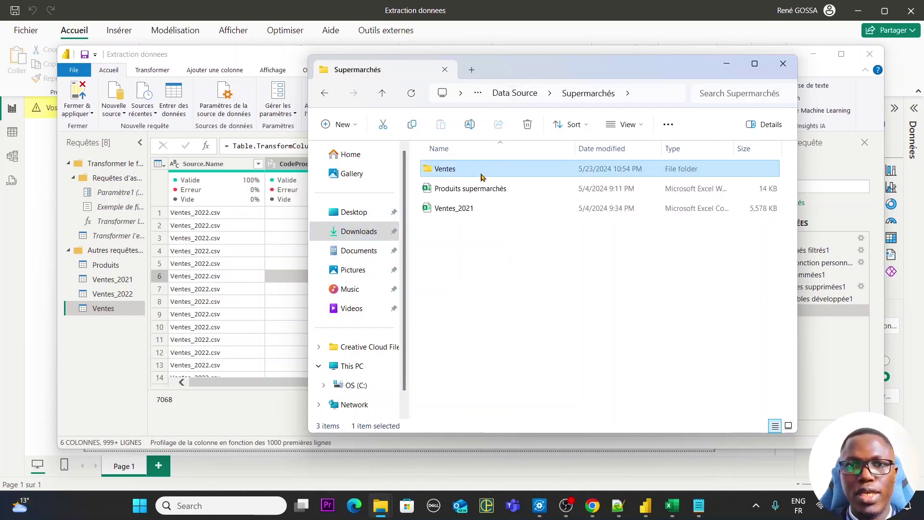
left_click(470, 209)
double_click(445, 168)
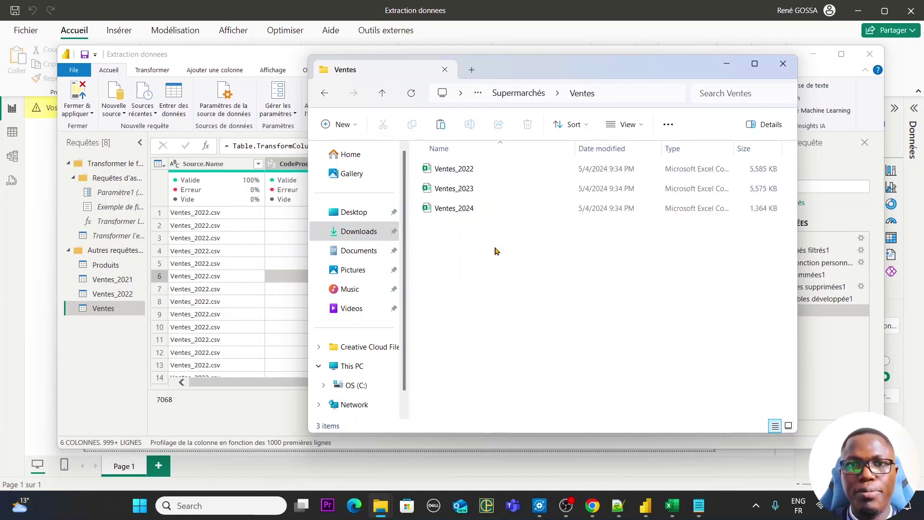
key("ctrl+v")
left_click(508, 289)
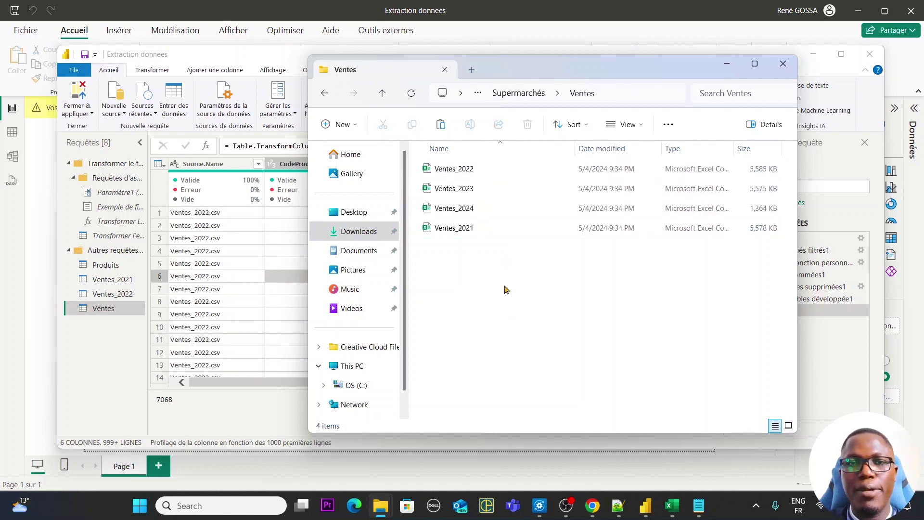
Step: Return to the Power Query Editor, refresh the combined Ventes query and load all Source.Name filter values
key("alt+Tab")
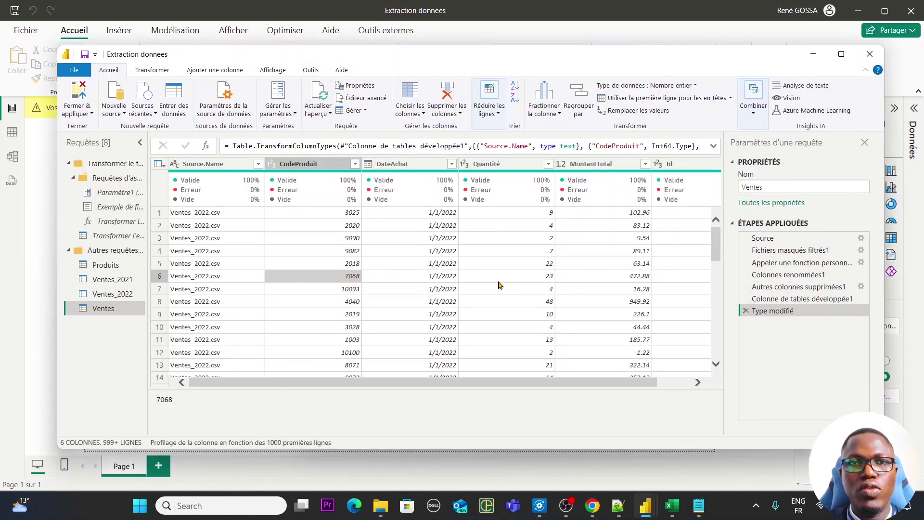
left_click(320, 91)
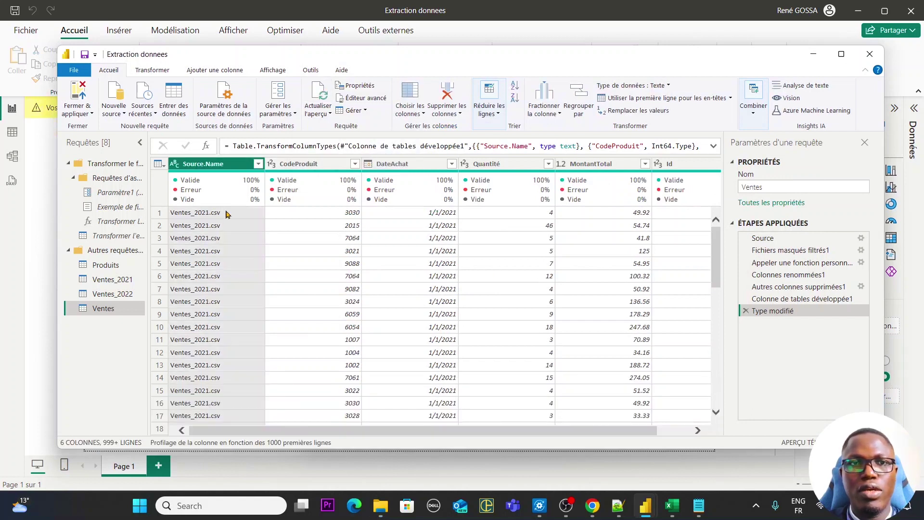
left_click(260, 164)
left_click(236, 356)
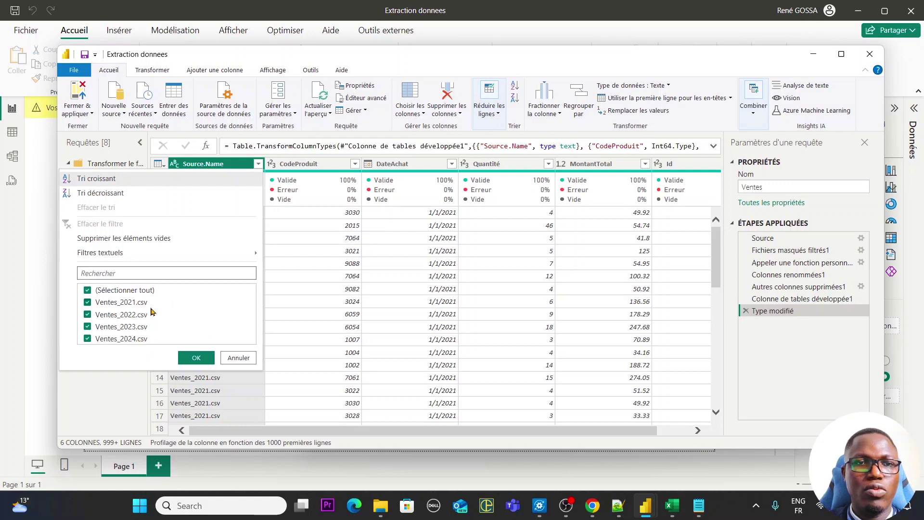
Step: Compare the Source.Name filter values with the files in the Ventes folder, and close the filter list without filtering
key("alt+Tab")
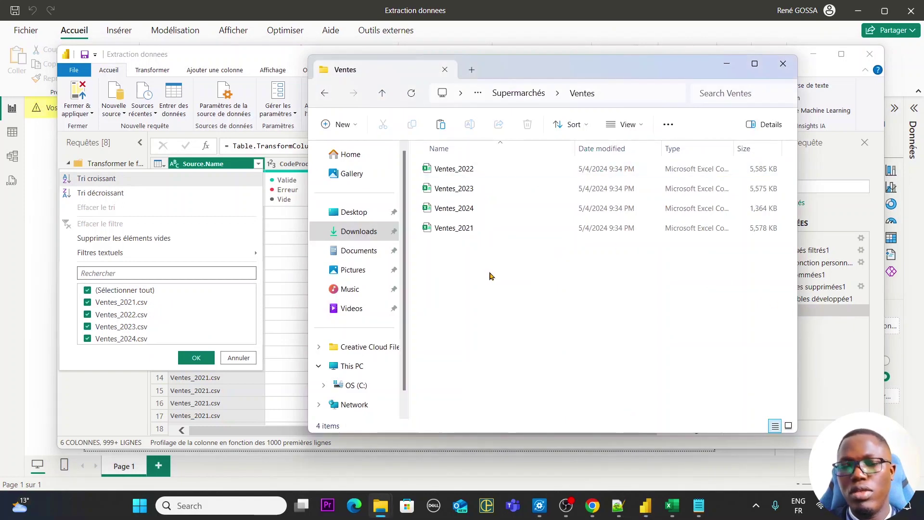
key("alt+Tab")
key("Escape")
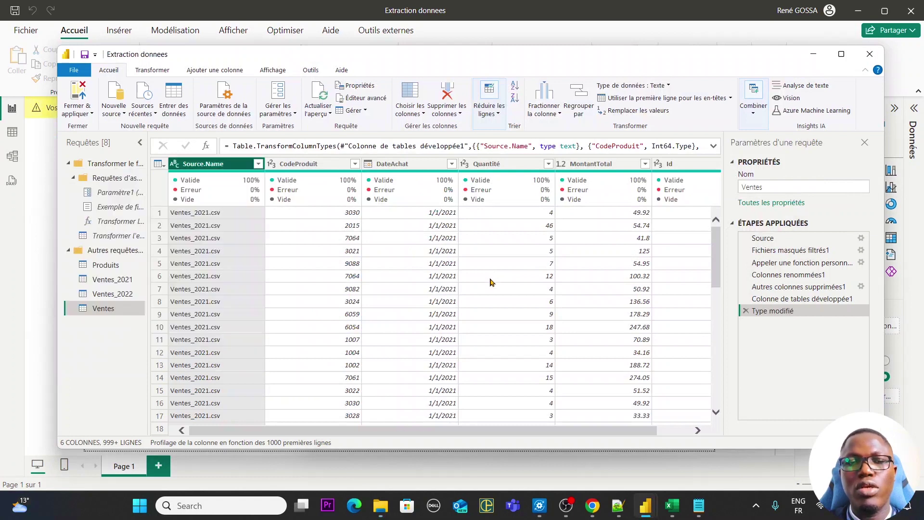
Step: In File Explorer, copy the Produits supermarchés workbook from Supermarchés into its Ventes subfolder, and refresh the Ventes query in the Power Query Editor
key("alt+Tab")
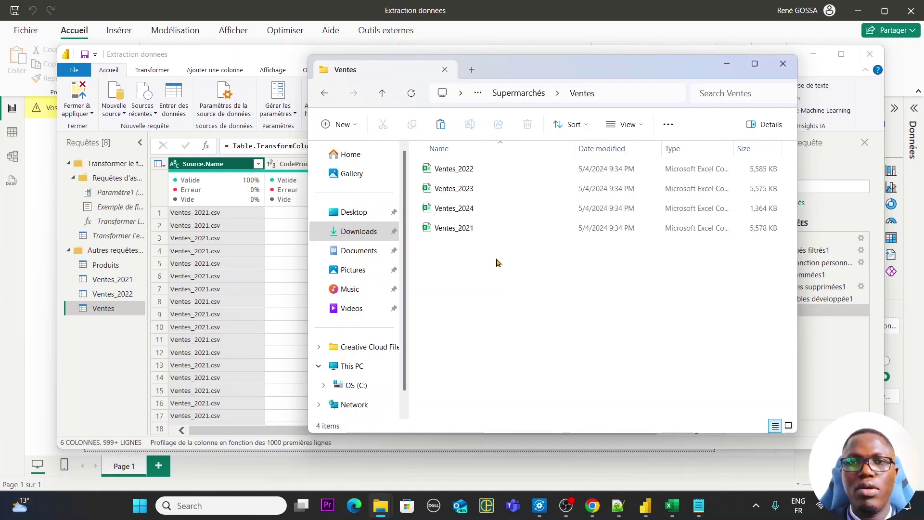
left_click(518, 94)
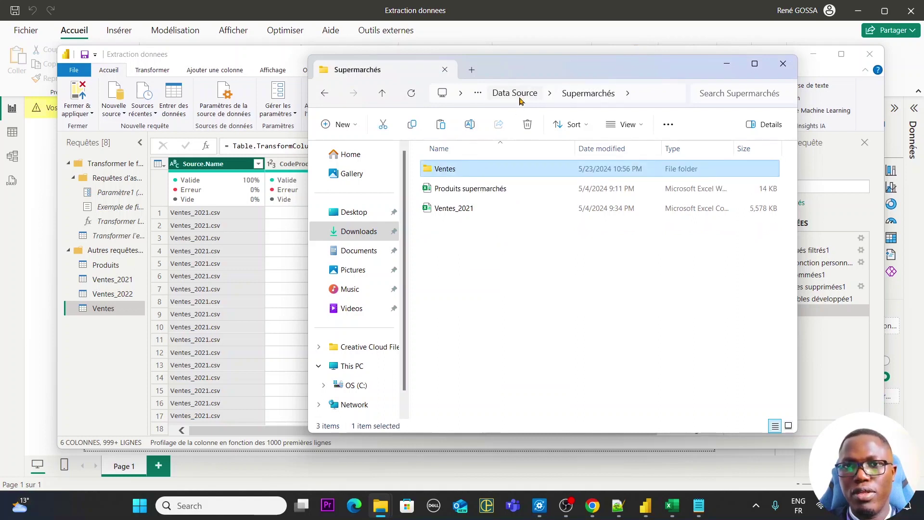
left_click(509, 189)
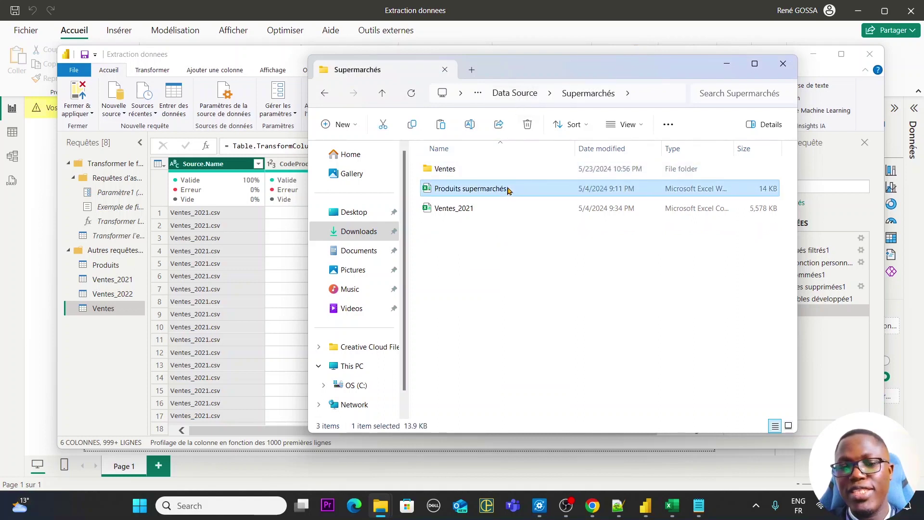
double_click(479, 170)
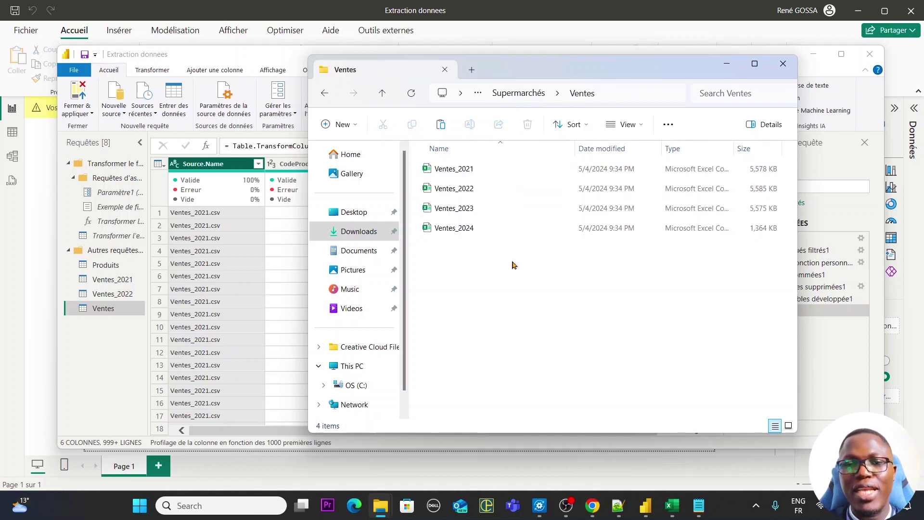
key("ctrl+v")
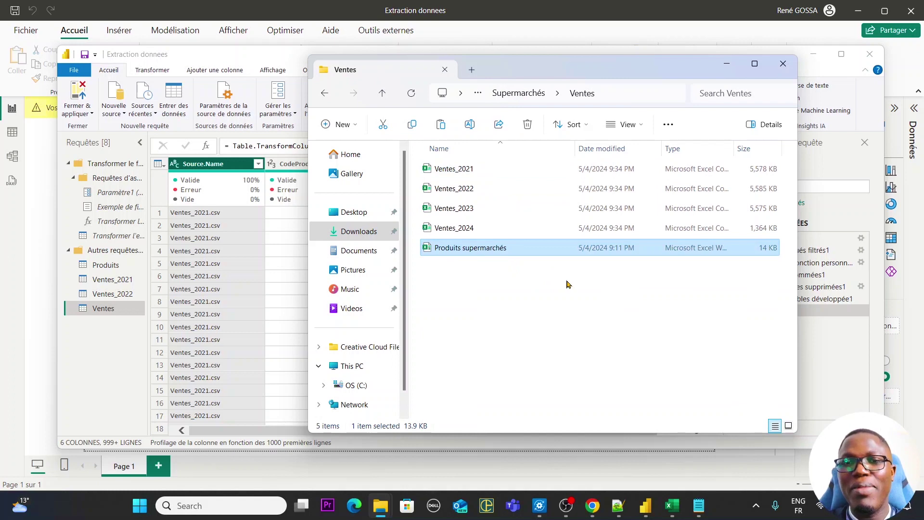
key("alt+Tab")
left_click(319, 99)
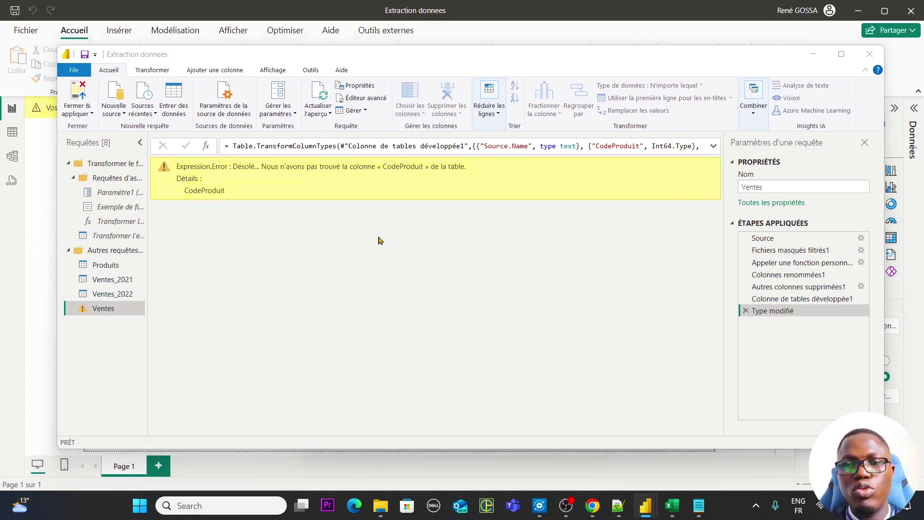
Step: Switch to Excel, dismiss the duplicate-name warning and close the Produits supermarchés workbook
key("alt+Tab")
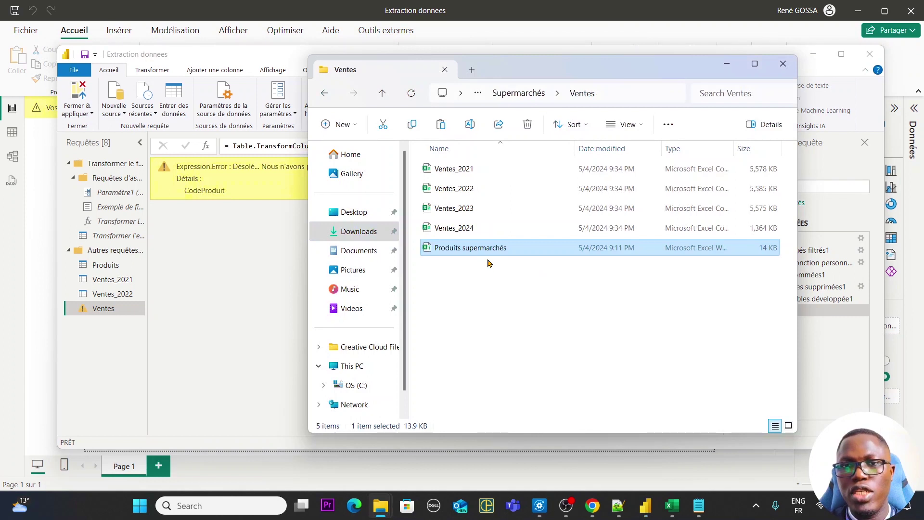
key("alt+Tab")
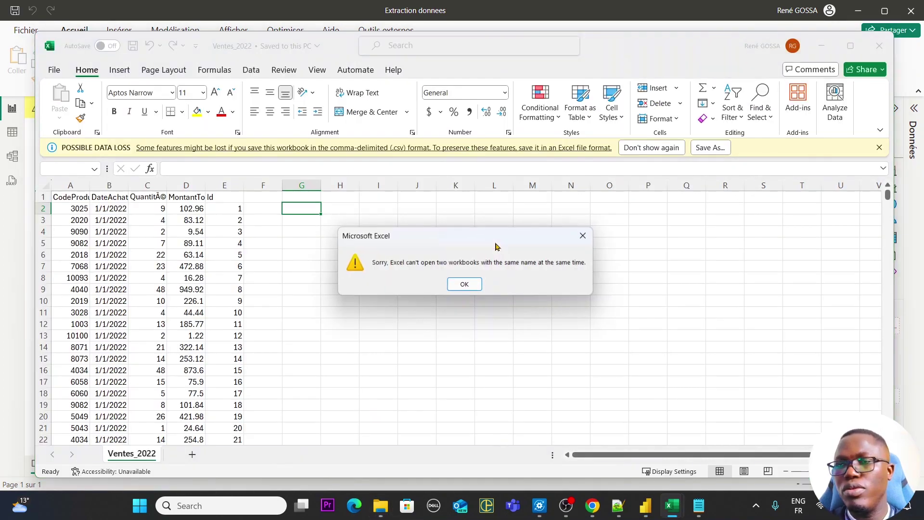
left_click(474, 286)
mouse_move(679, 508)
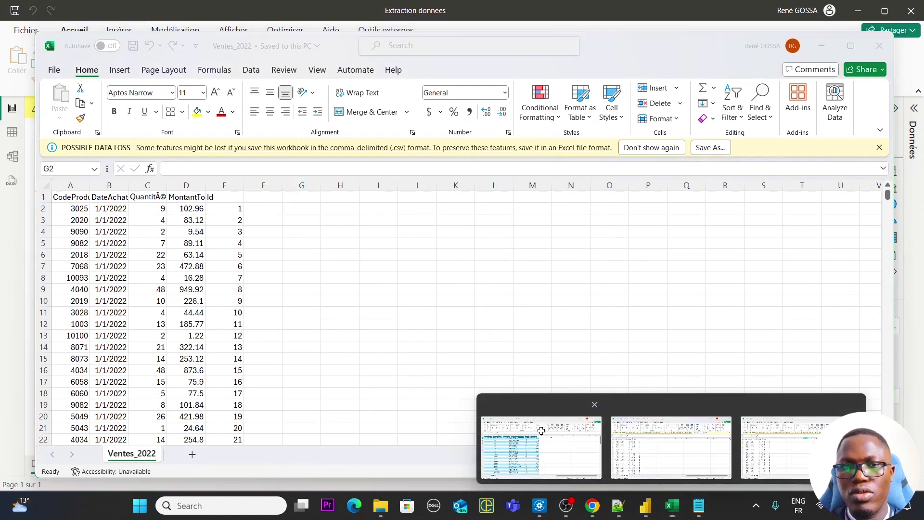
left_click(564, 451)
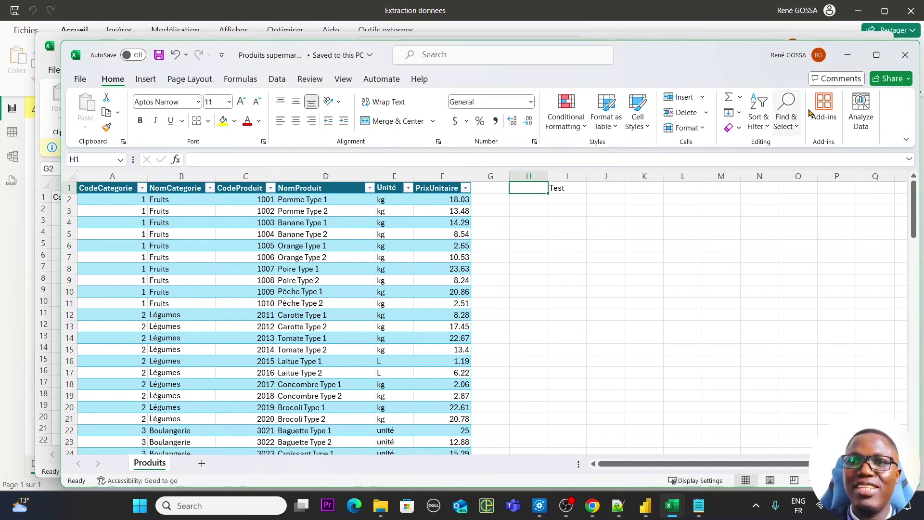
left_click(901, 55)
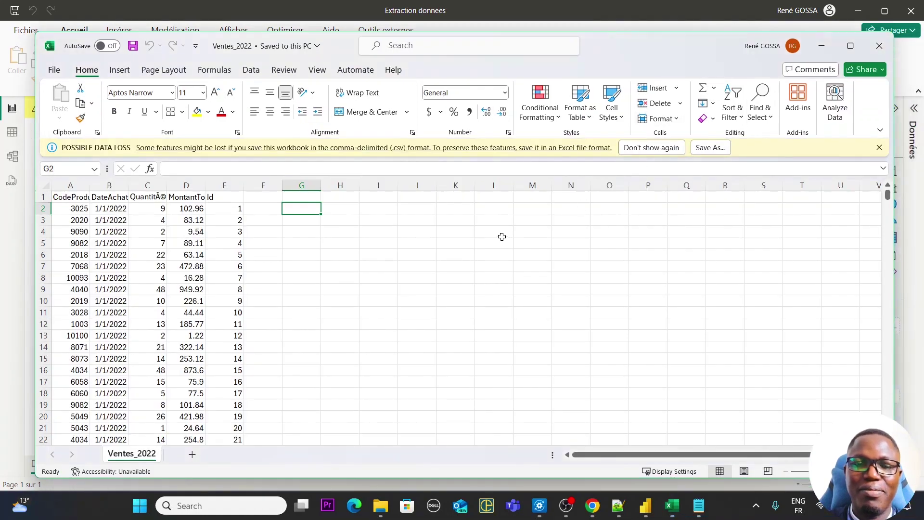
Step: Delete the Produits supermarchés copy from the Ventes folder in File Explorer, and refresh the Ventes query in the Power Query Editor
key("alt+Tab")
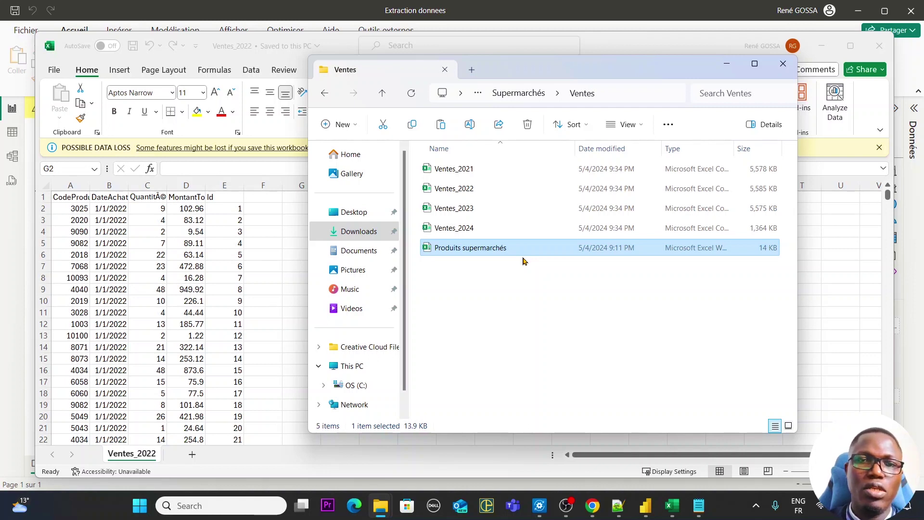
key("Delete")
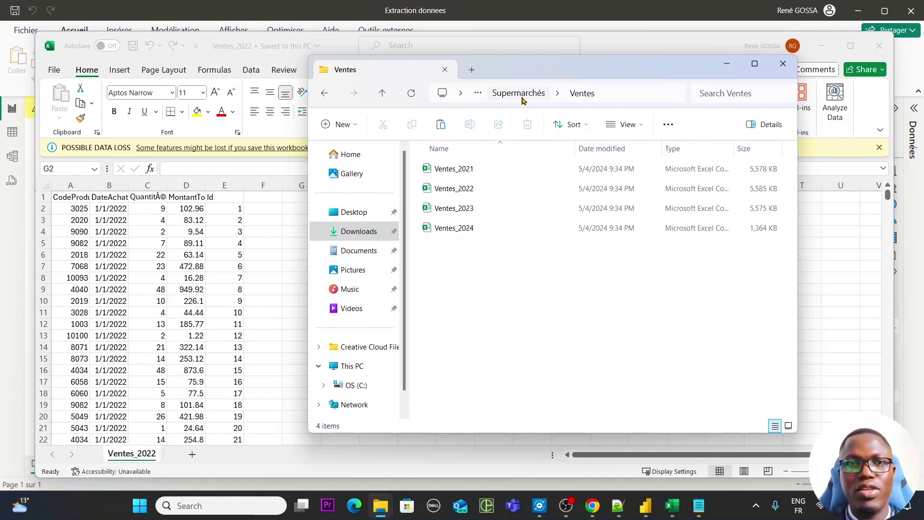
left_click(592, 44)
left_click(579, 19)
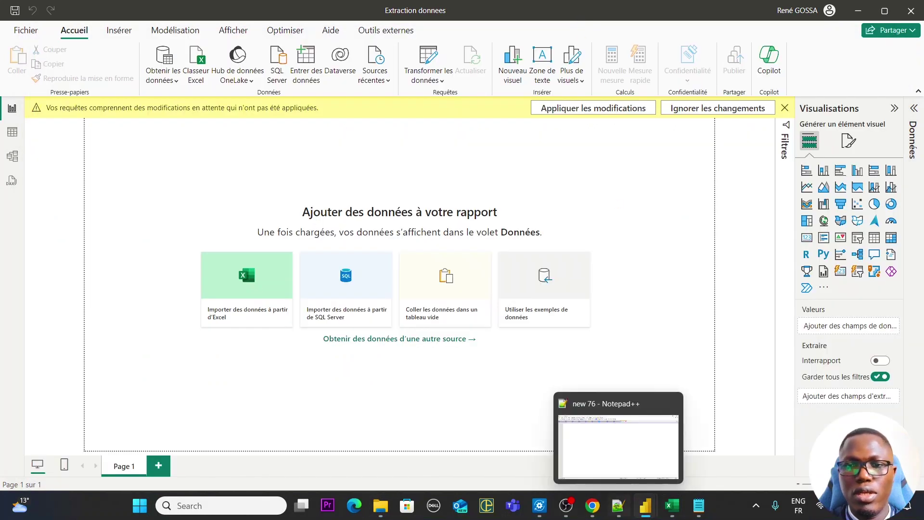
mouse_move(646, 505)
left_click(696, 434)
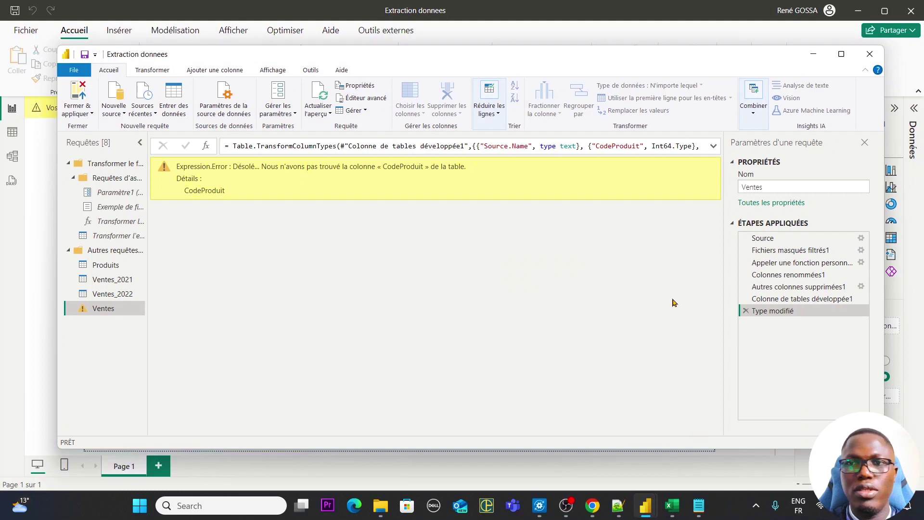
left_click(318, 96)
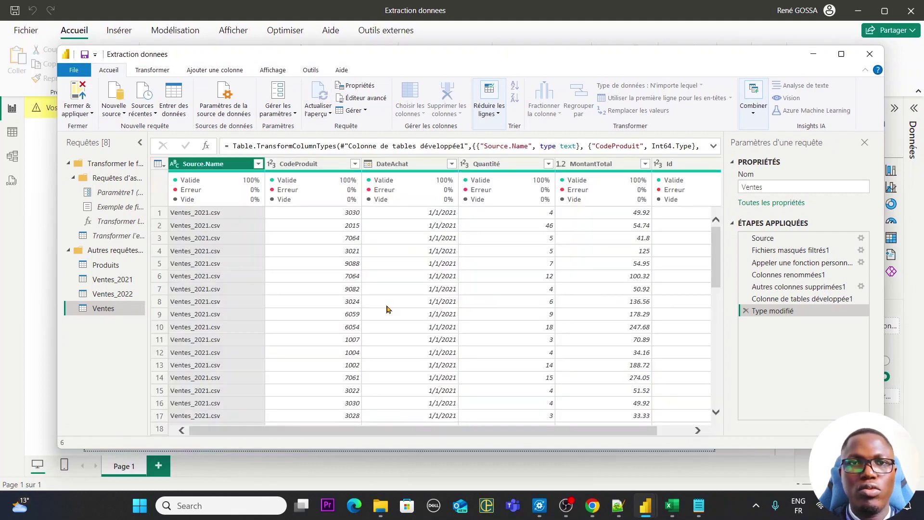
Step: Review the Ventes query's applied steps Source, Fichiers masqués filtrés1 and Appeler une fonction personnalisée1
left_click_drag(632, 430, 696, 430)
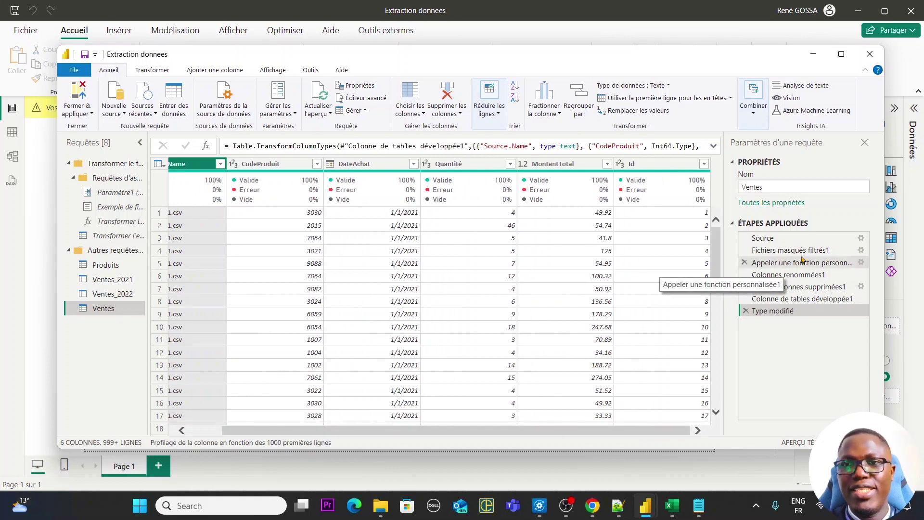
left_click(788, 240)
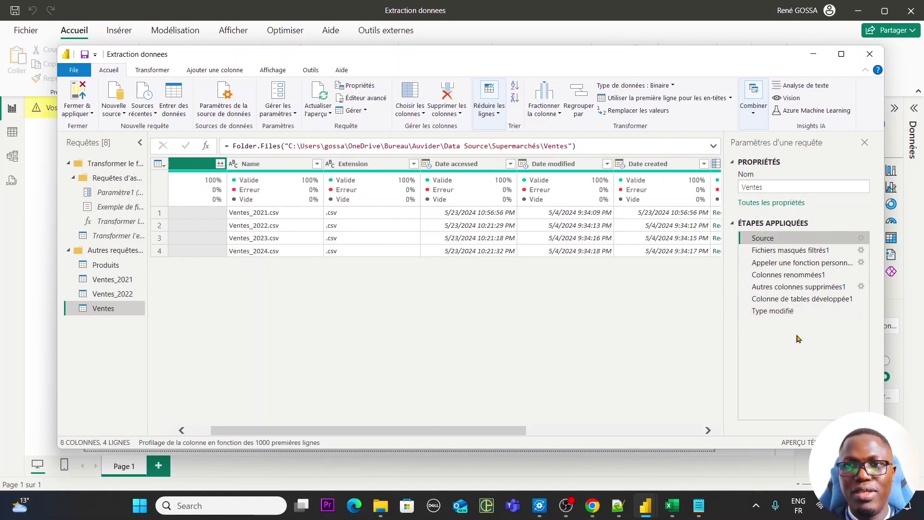
left_click(792, 250)
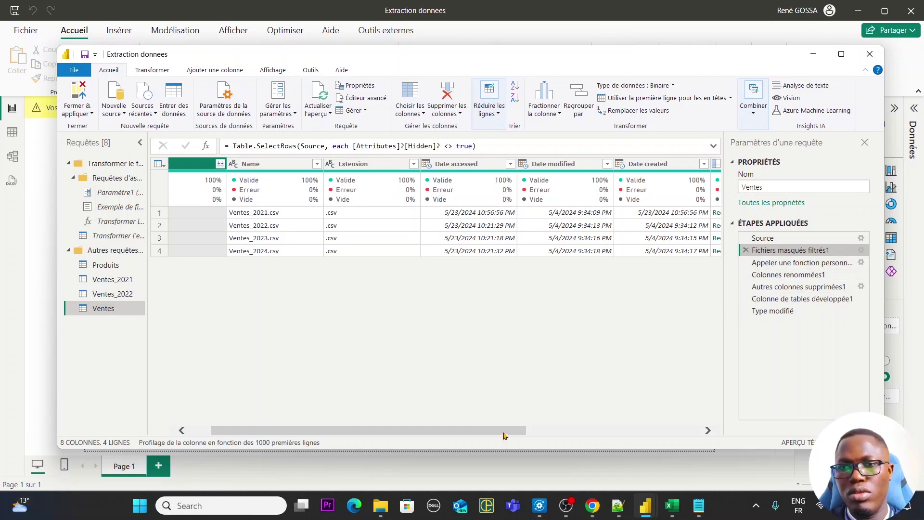
left_click(795, 264)
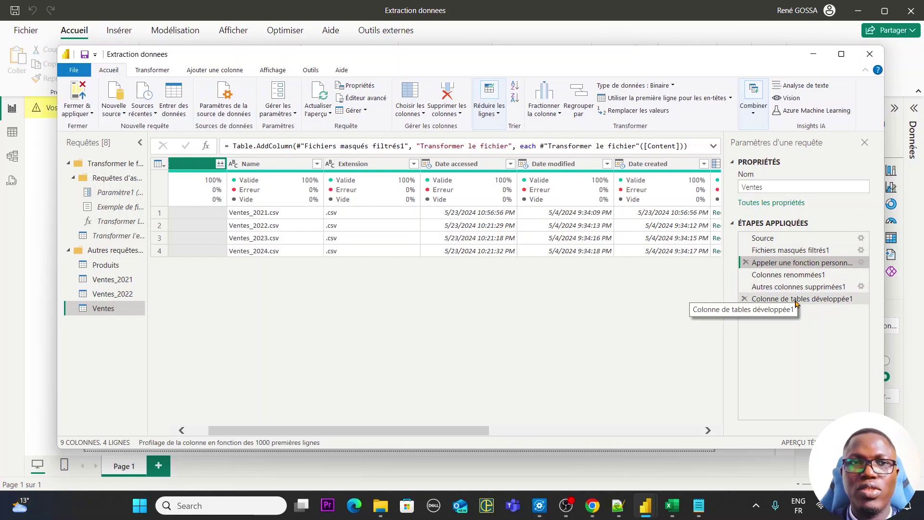
Step: Widen the list of queries, and collapse and re-expand the Transformer le fichier query group
left_click_drag(145, 195, 221, 184)
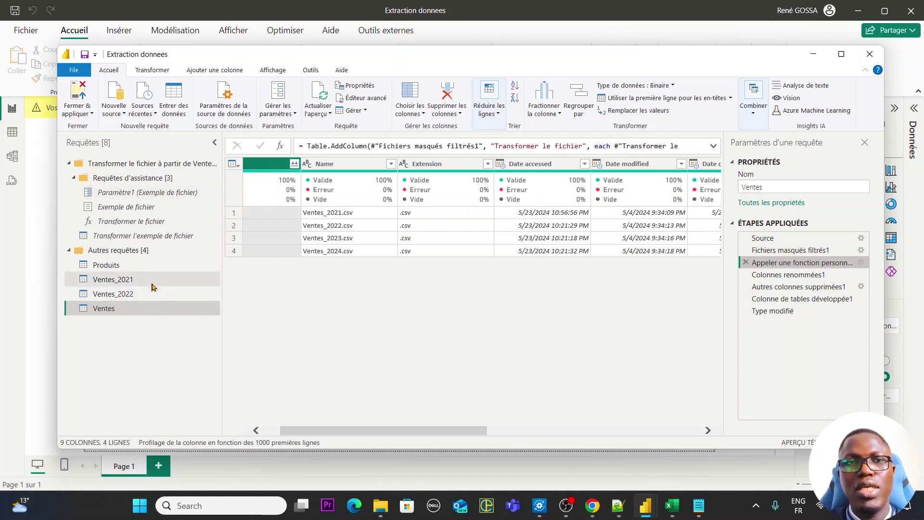
left_click(68, 163)
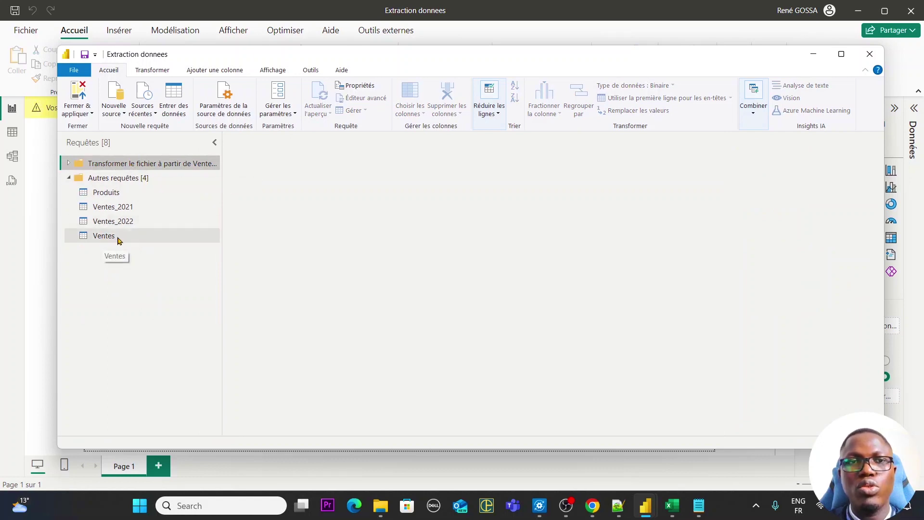
left_click(118, 238)
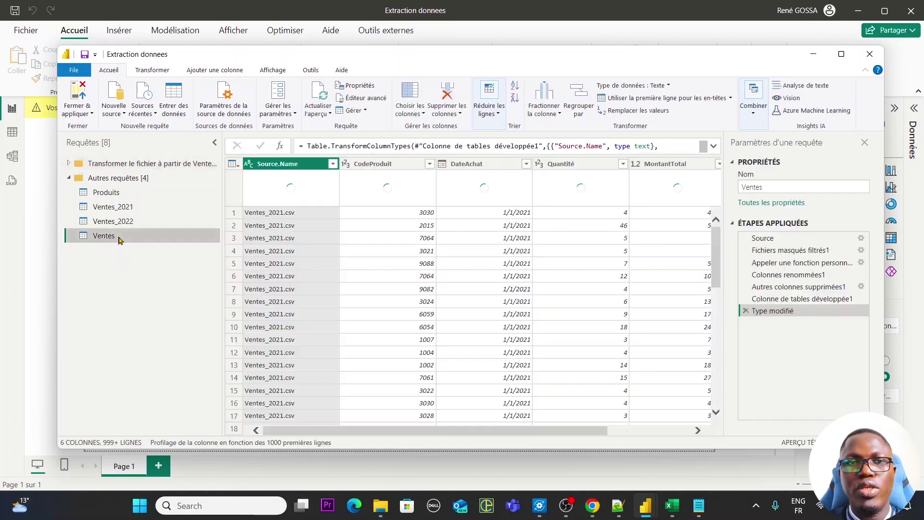
left_click(790, 267)
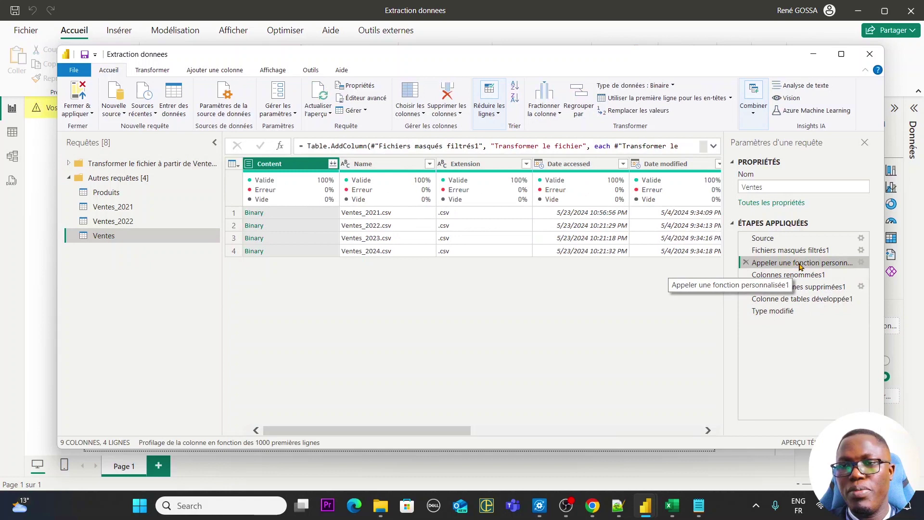
double_click(76, 165)
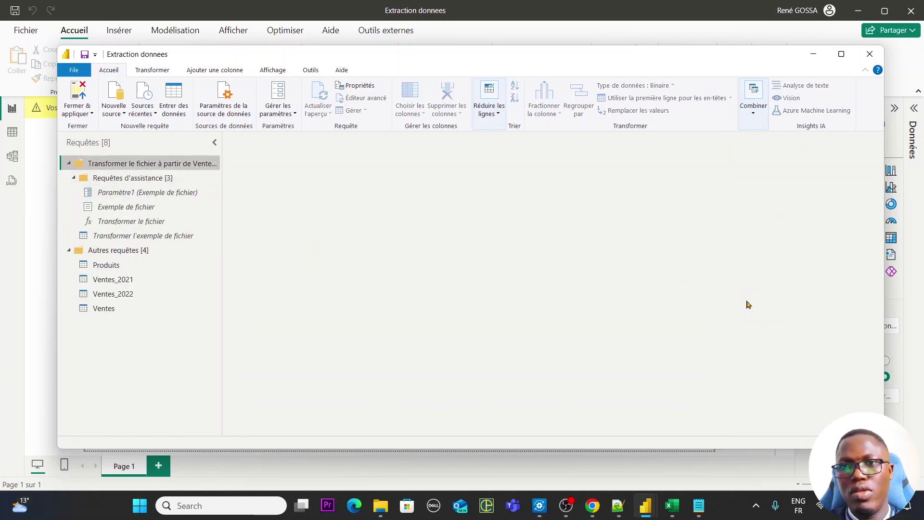
Step: Display the full formula of the Ventes query's Appeler une fonction personnalisée1 step
left_click(114, 304)
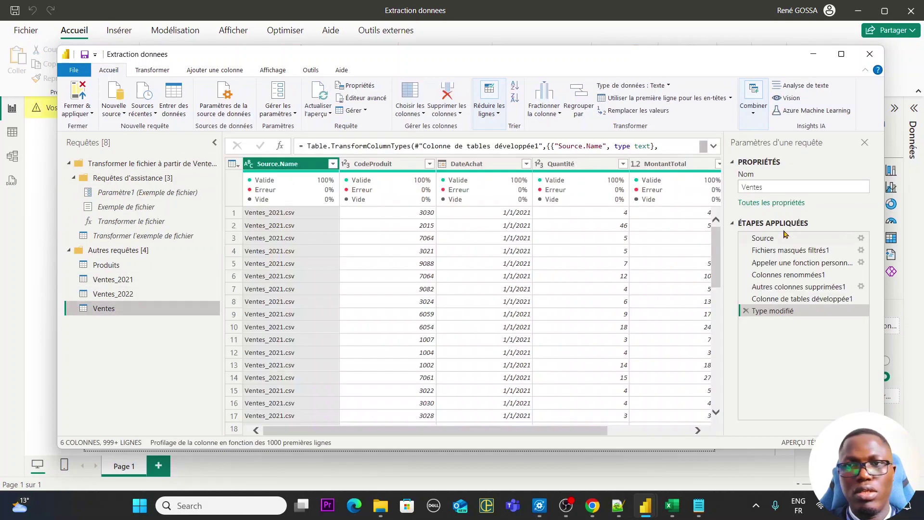
left_click(792, 264)
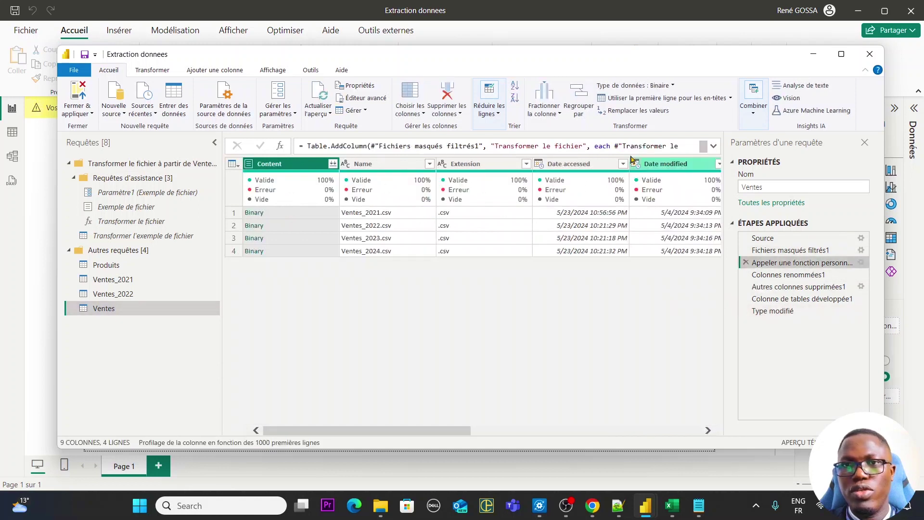
left_click(713, 147)
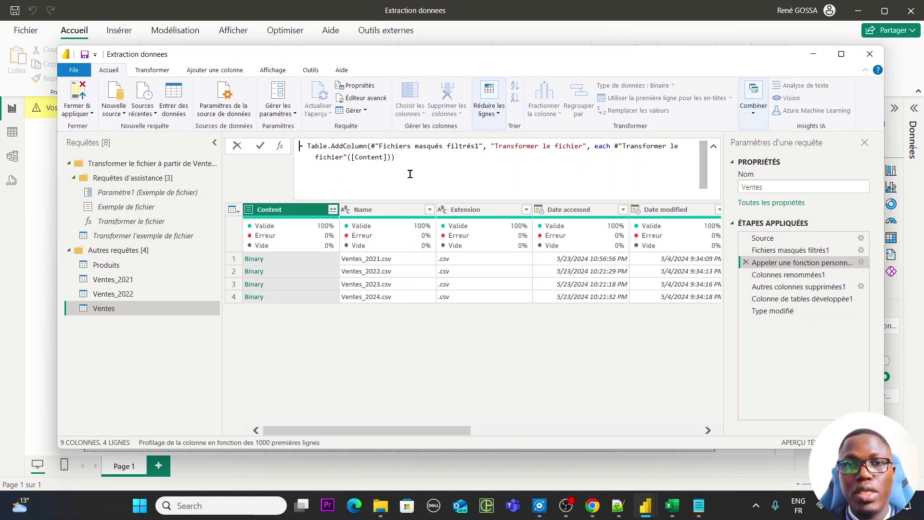
left_click(404, 159)
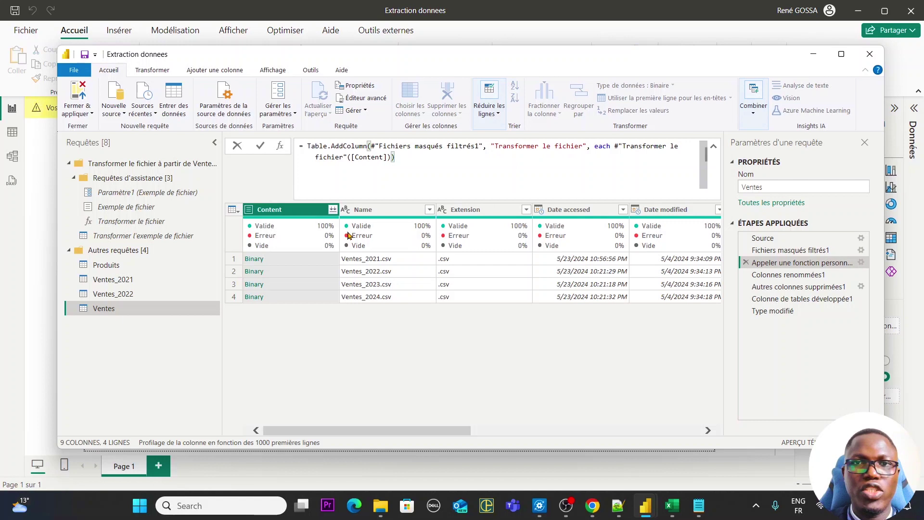
Step: Examine the helper queries: the Transformer le fichier function's code, the Paramètre1 parameter and the Exemple de fichier query
left_click(113, 222)
left_click(114, 222)
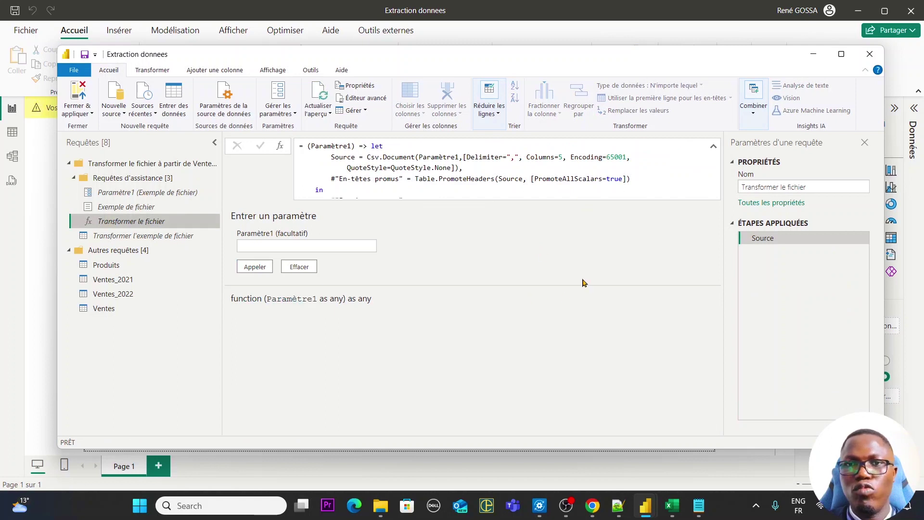
scroll(385, 173, "down", 3)
scroll(400, 175, "up", 3)
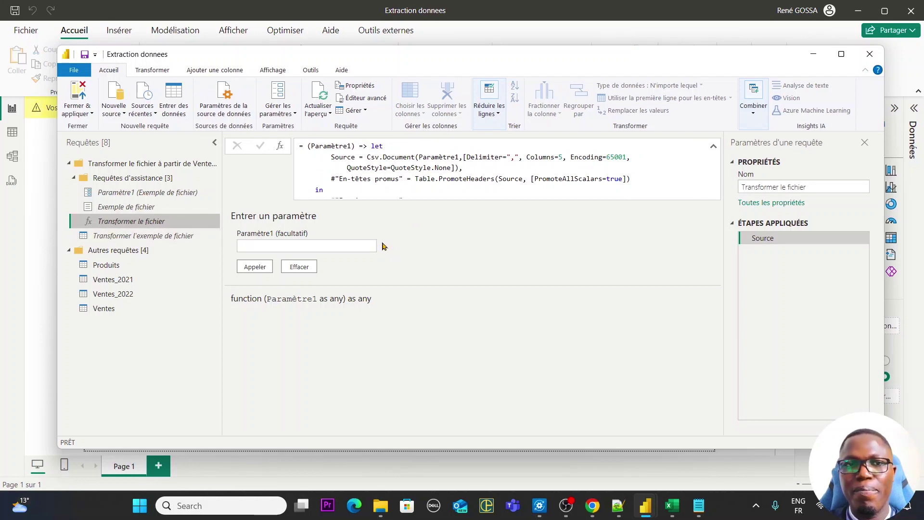
left_click(118, 193)
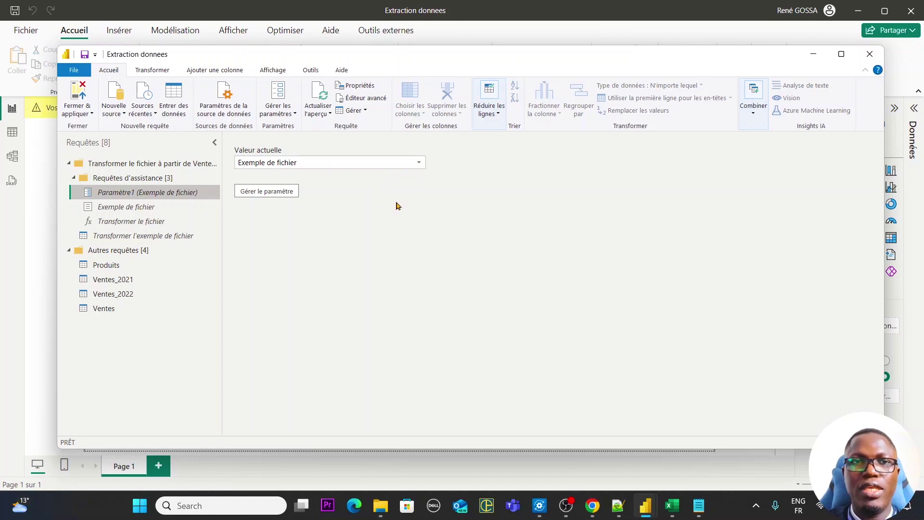
left_click(125, 206)
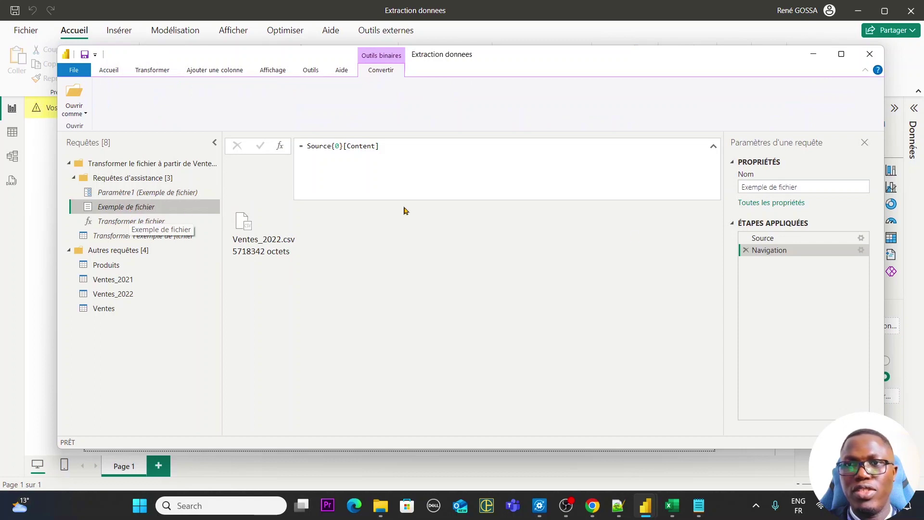
Step: Review the Exemple de fichier query's Source and Navigation steps and the code of the Transformer le fichier function
left_click(784, 239)
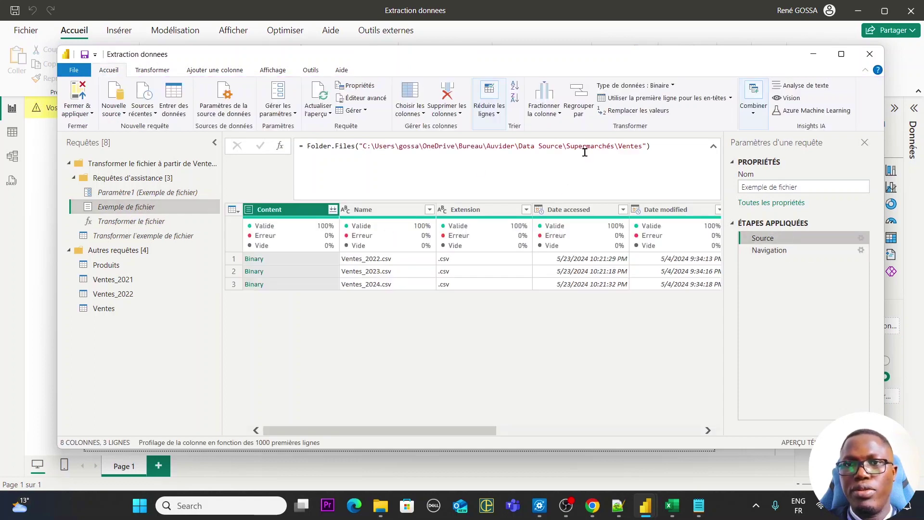
left_click(780, 251)
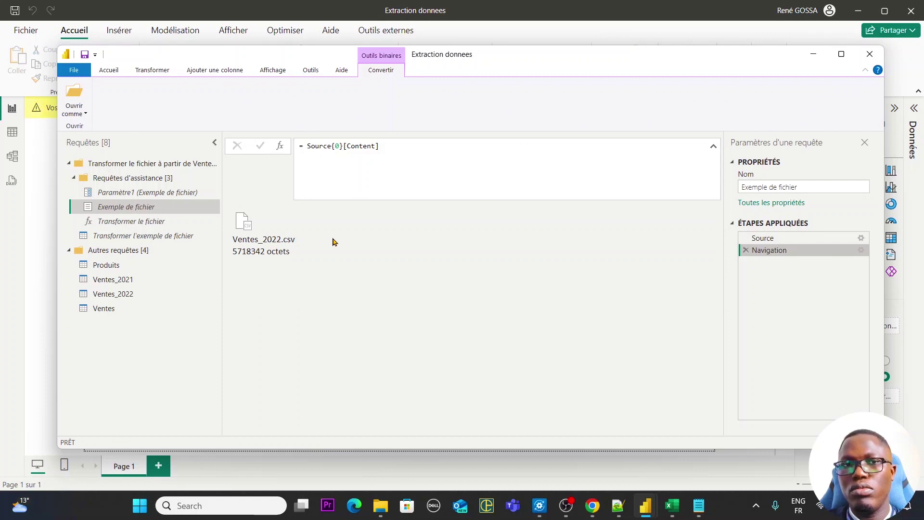
left_click(123, 221)
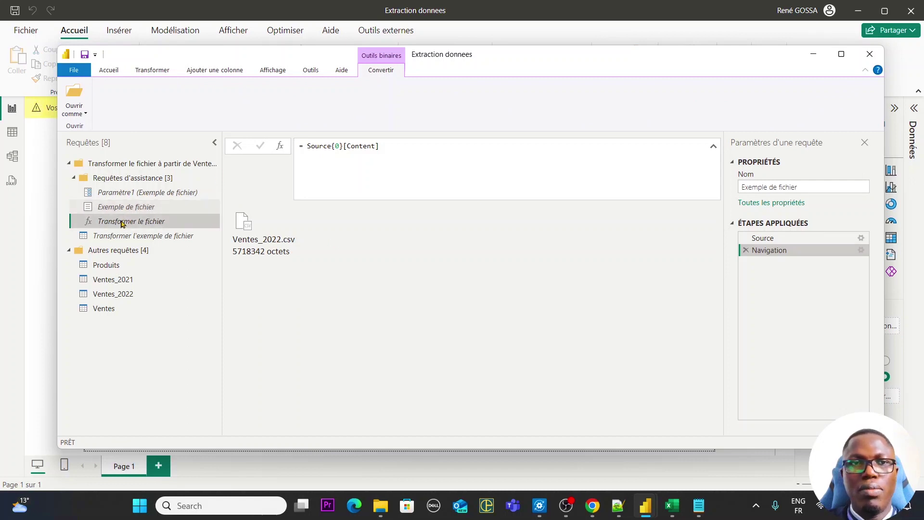
scroll(575, 186, "down", 1)
scroll(576, 187, "up", 1)
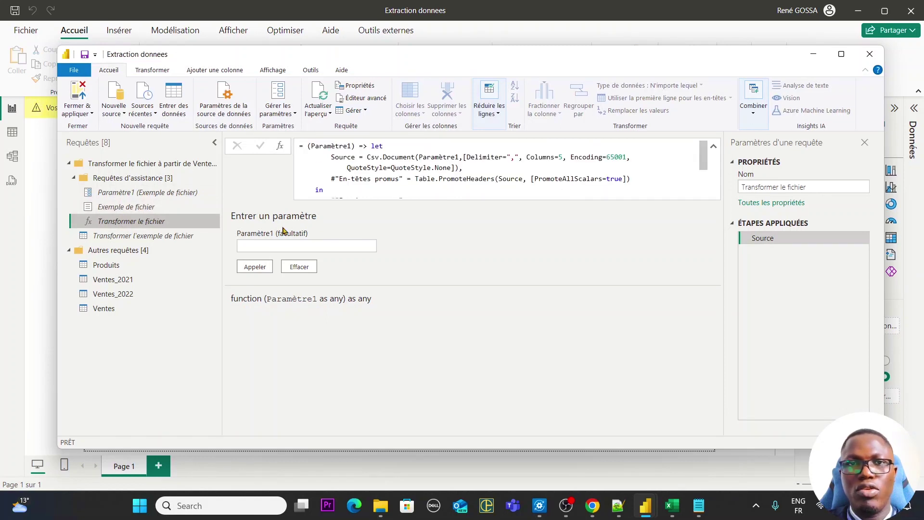
Step: Review the Source and En-têtes promus steps of the Transformer l'exemple de fichier query
left_click(128, 238)
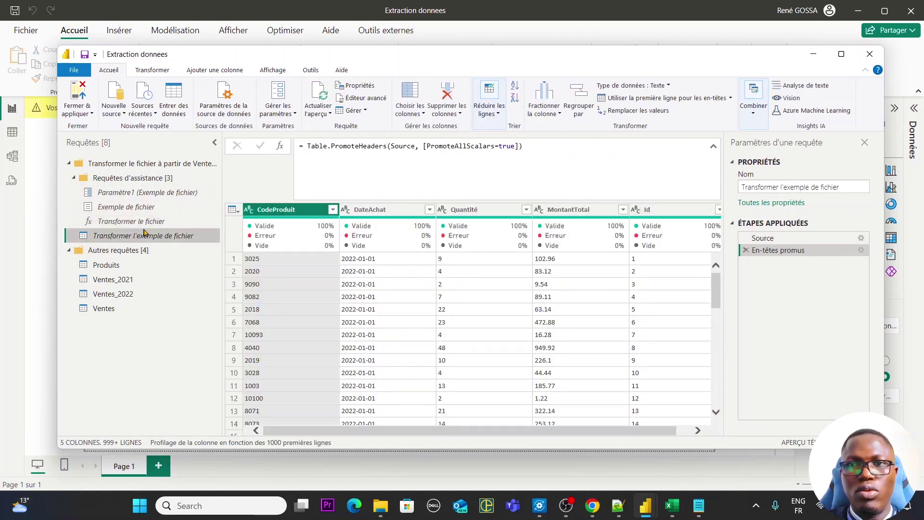
left_click(800, 239)
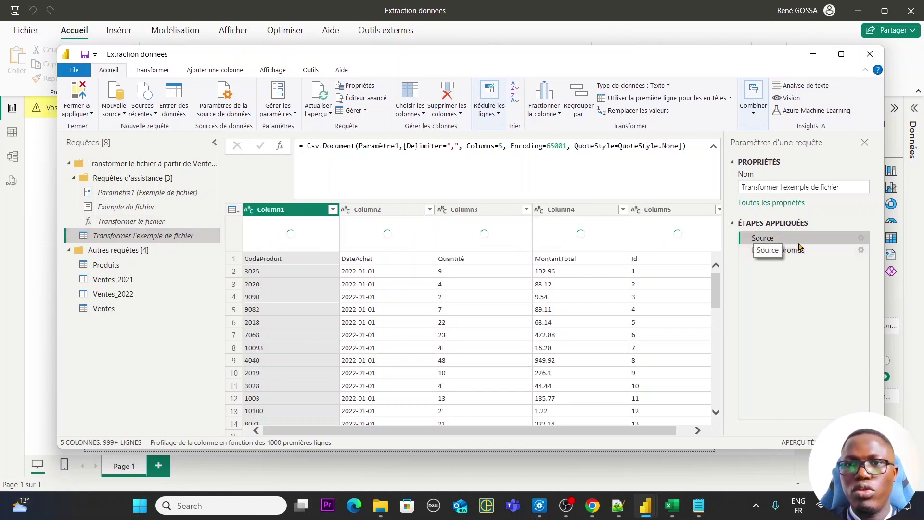
left_click(800, 251)
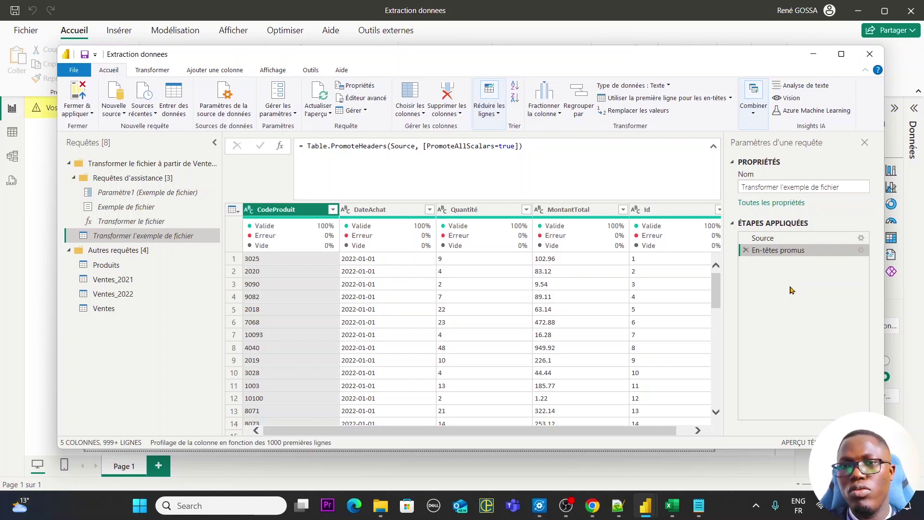
Step: Compare the sample file used by the Exemple de fichier query with the files in the Ventes folder in File Explorer
left_click(124, 194)
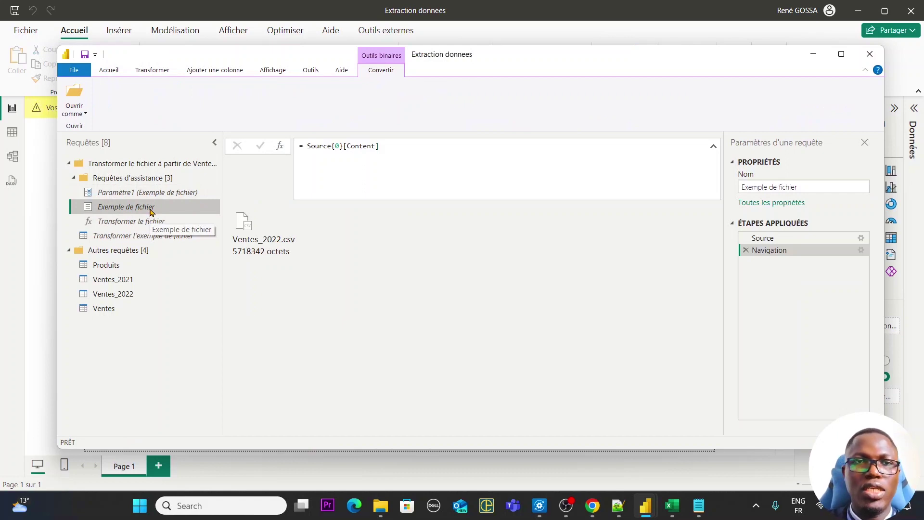
key("alt+Tab")
key("alt+Tab")
key("alt+Tab")
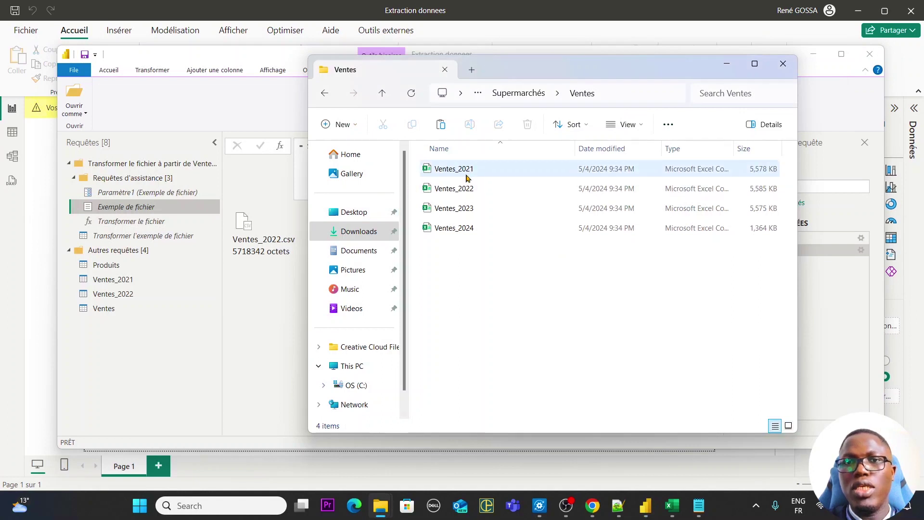
left_click(472, 169)
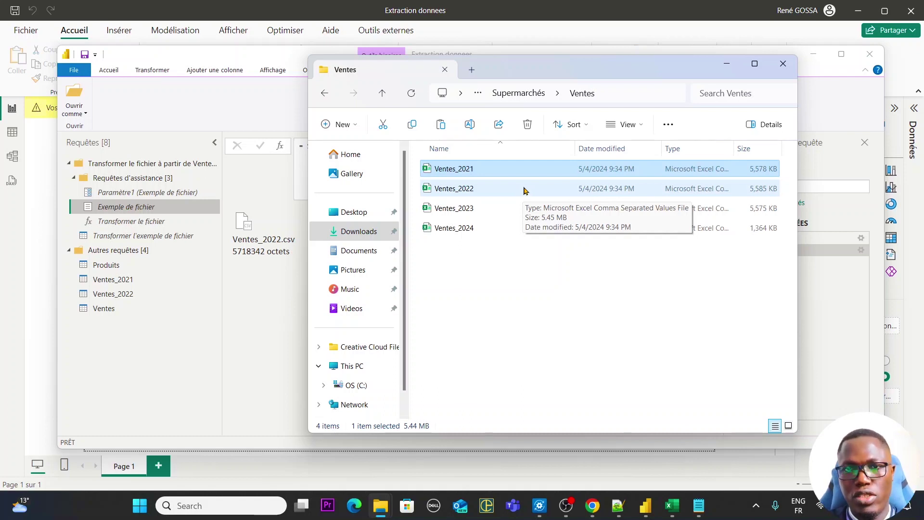
key("alt+Tab")
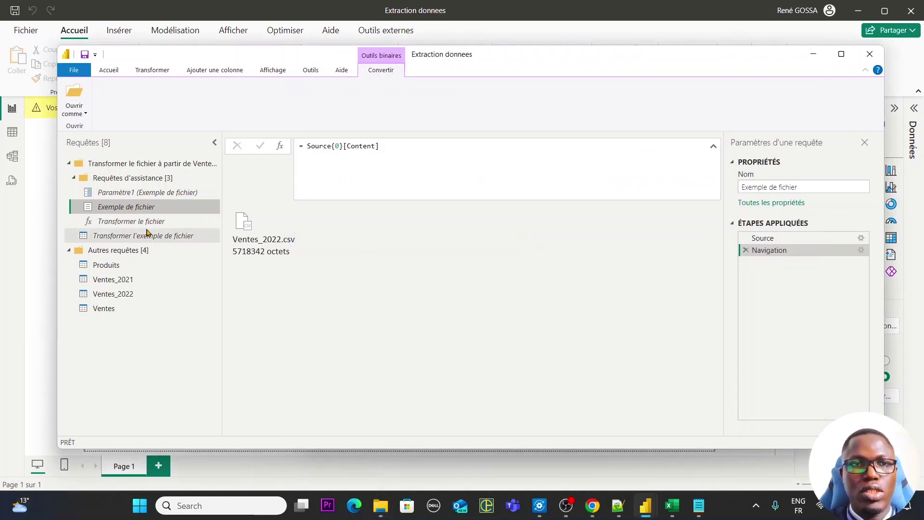
Step: Review the Ventes query's applied steps from Appeler une fonction personnalisée1 through Colonne de tables développée1 to Type modifié
left_click(110, 308)
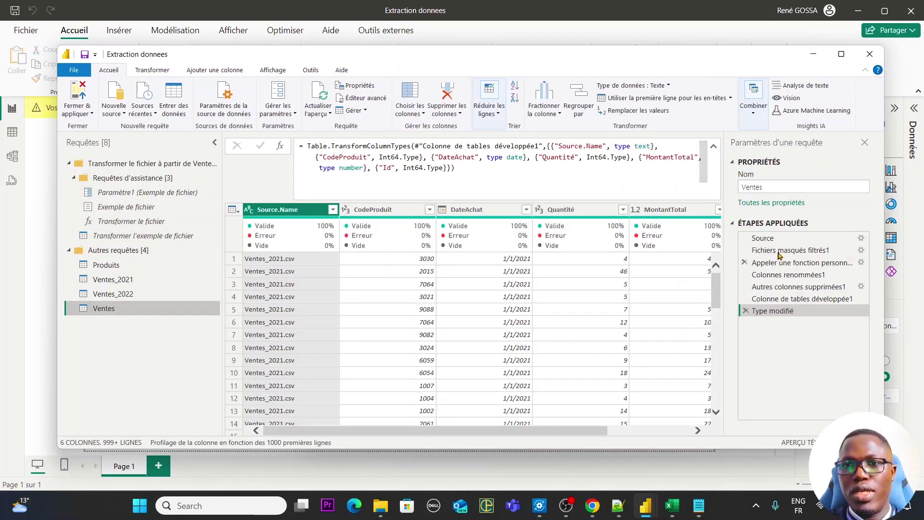
left_click(790, 262)
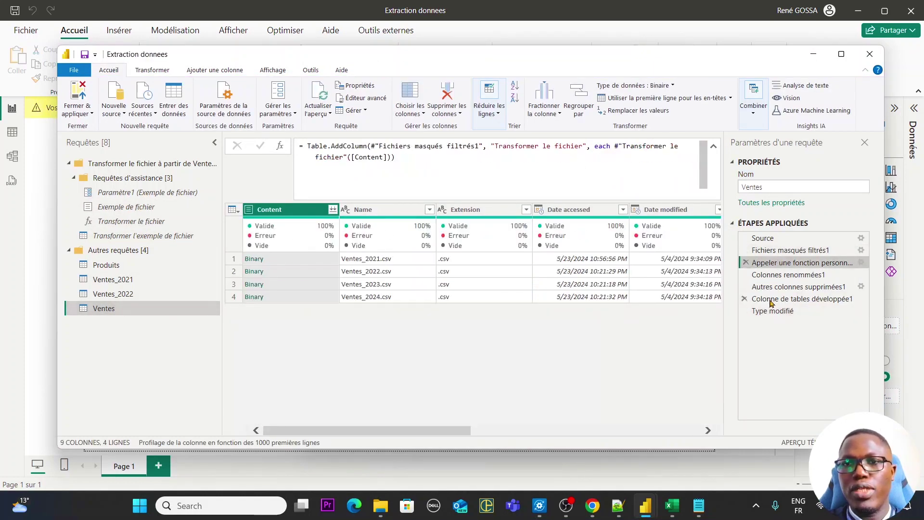
left_click(789, 275)
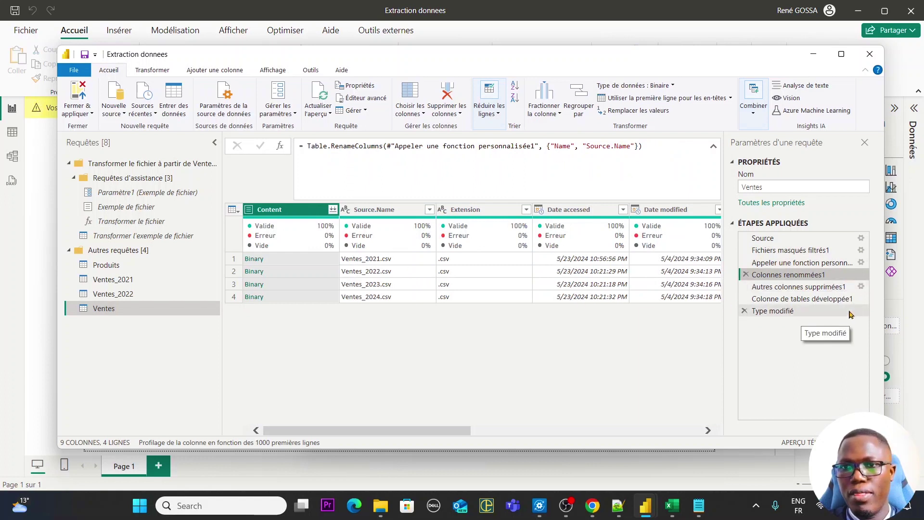
left_click(806, 287)
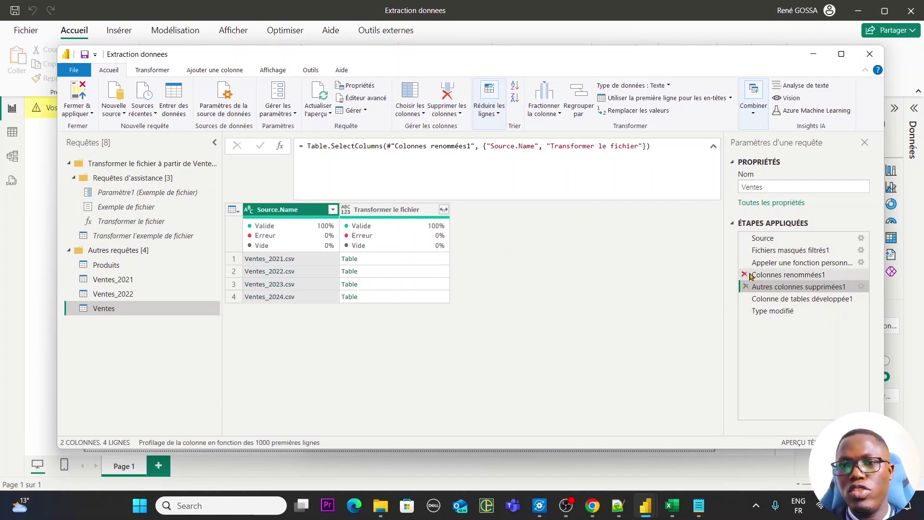
left_click(800, 300)
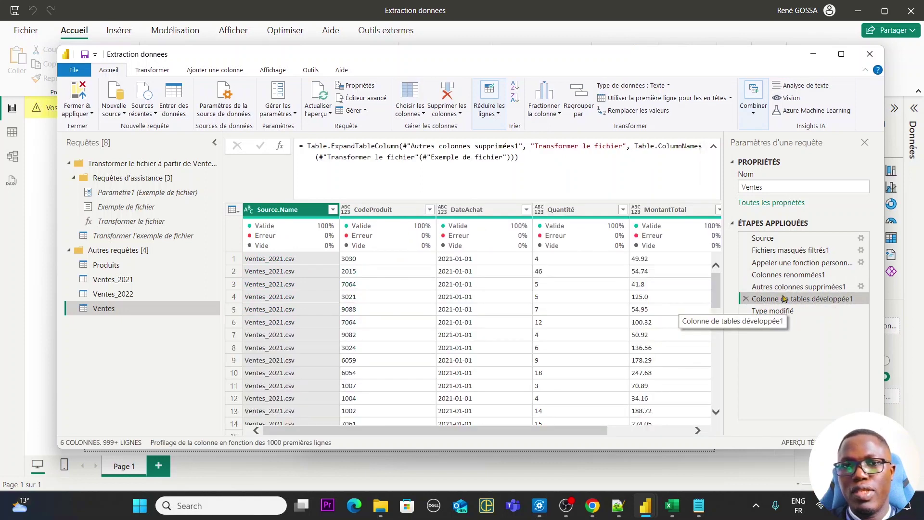
scroll(485, 351, "down", 12)
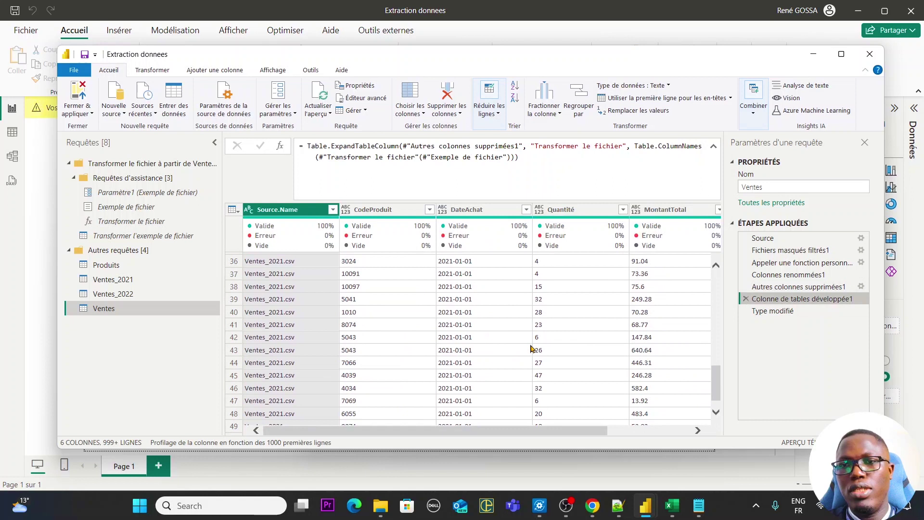
left_click(778, 311)
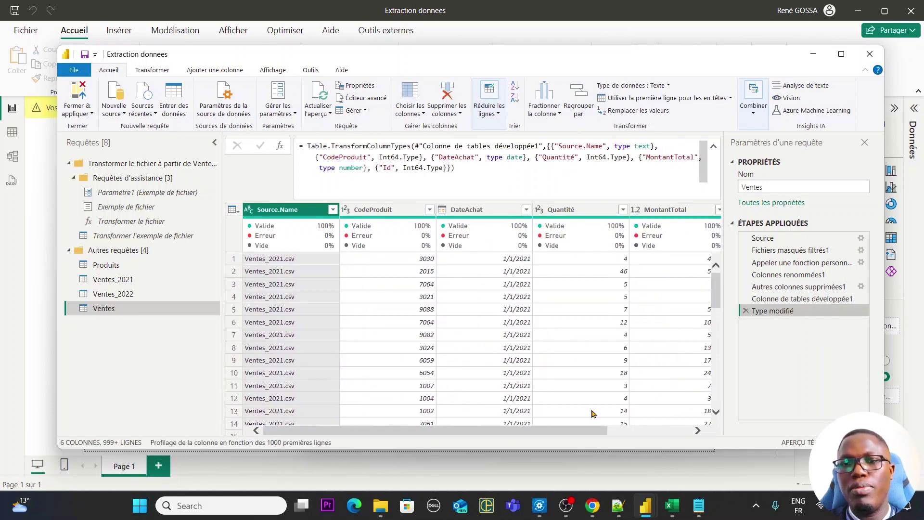
Step: Examine the Ventes query's columns across to Id and display the value statistics of the MontantTotal column
left_click_drag(575, 432, 660, 432)
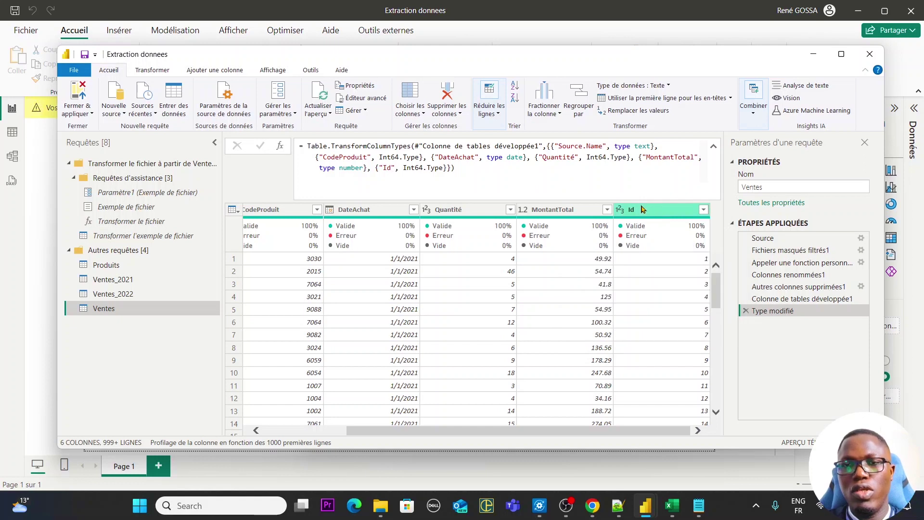
left_click(549, 210)
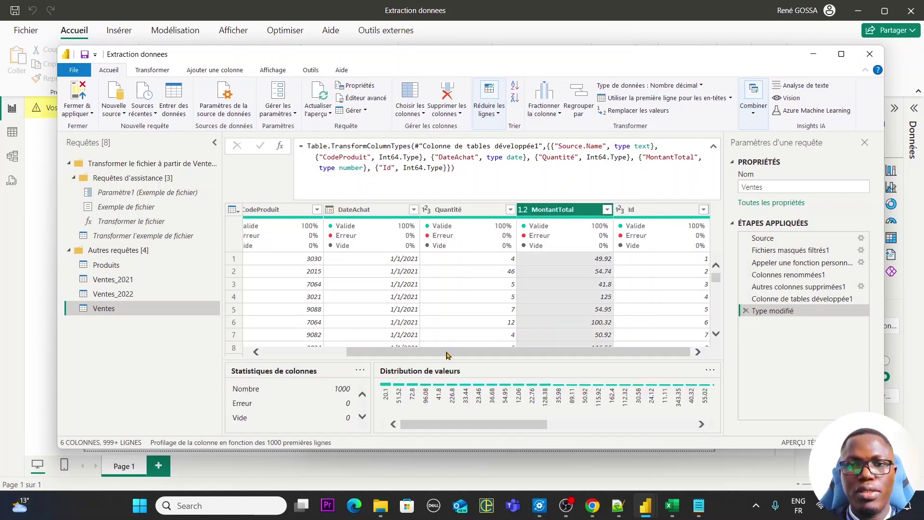
left_click_drag(446, 356, 324, 357)
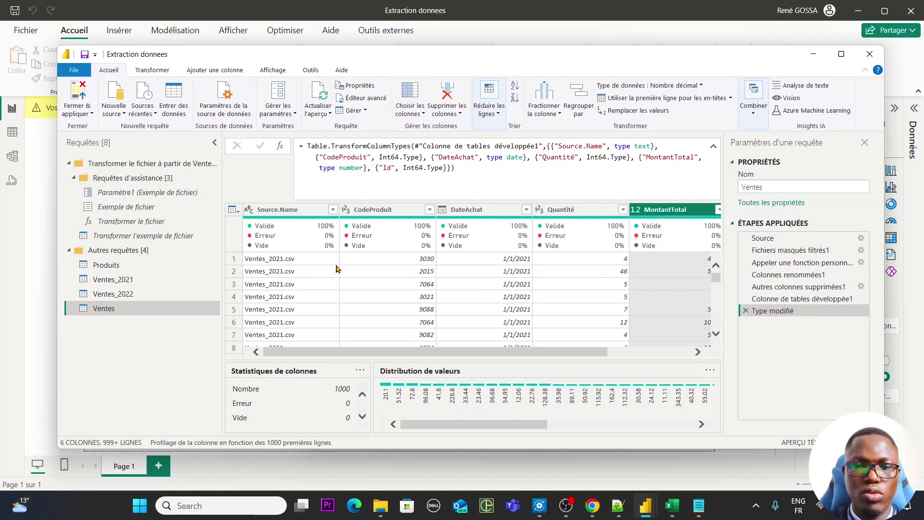
Step: Switch to File Explorer and copy the Produits supermarchés workbook in the Supermarchés folder
key("alt+Tab")
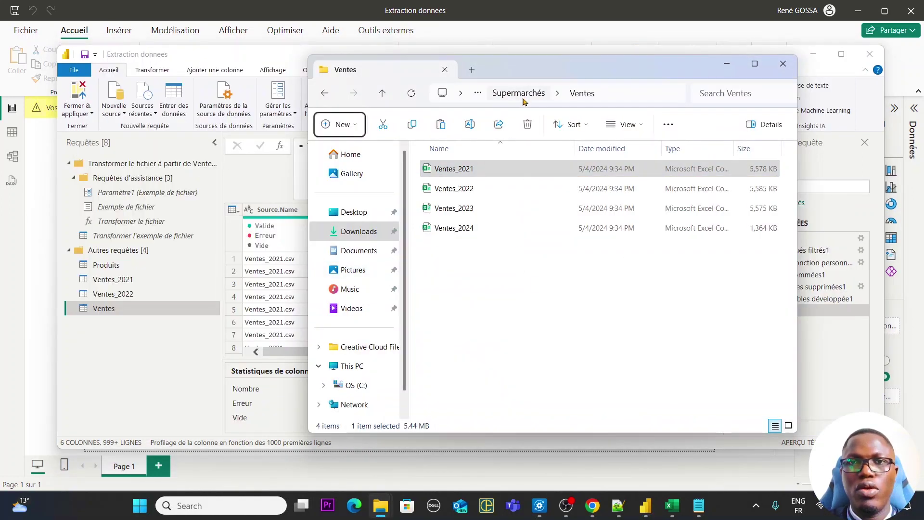
left_click(519, 94)
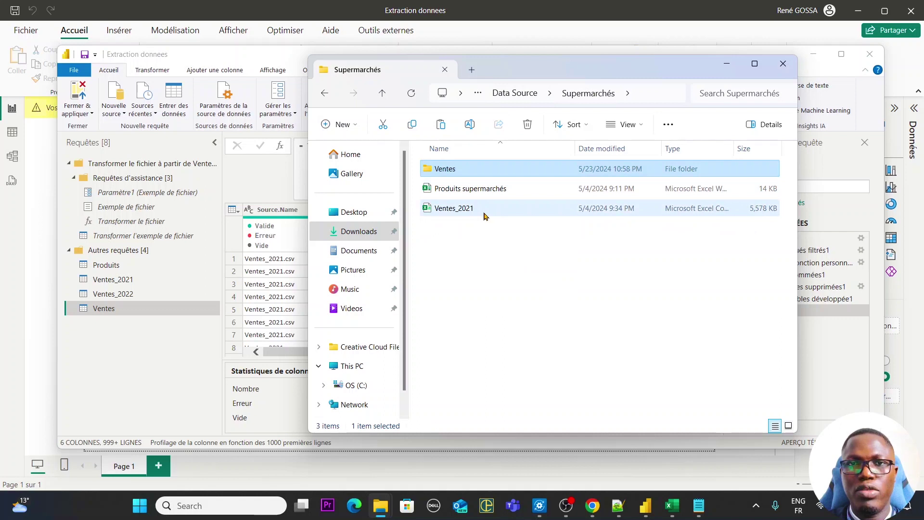
left_click(487, 189)
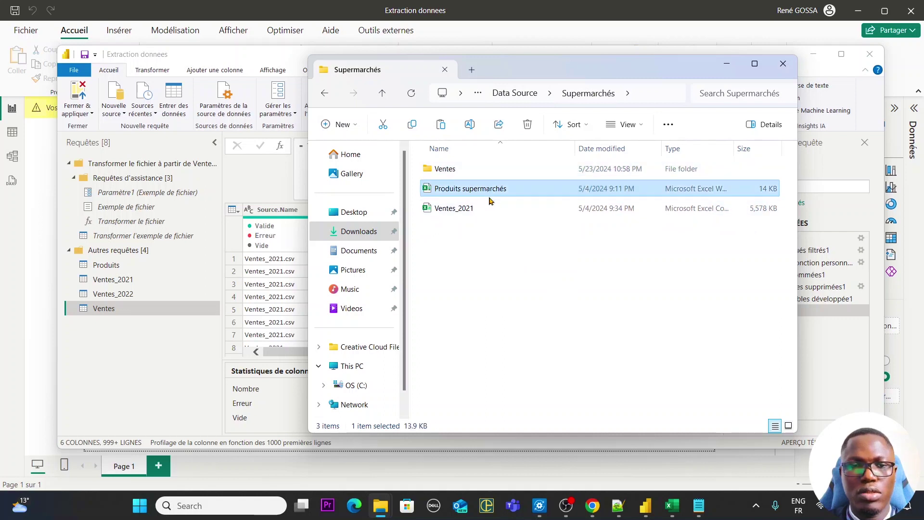
Step: Create a folder named Liste Produits inside the Supermarchés folder and open it
left_click(362, 126)
left_click(367, 157)
key("Caps_Lock")
key("Caps_Lock")
type("Test")
key("BackSpace")
key("BackSpace")
key("BackSpace")
key("BackSpace")
key("Caps_Lock")
type("L")
key("Caps_Lock")
type("iste")
key("Caps_Lock")
type("P")
key("Caps_Lock")
type("roduits")
key("Return")
double_click(528, 229)
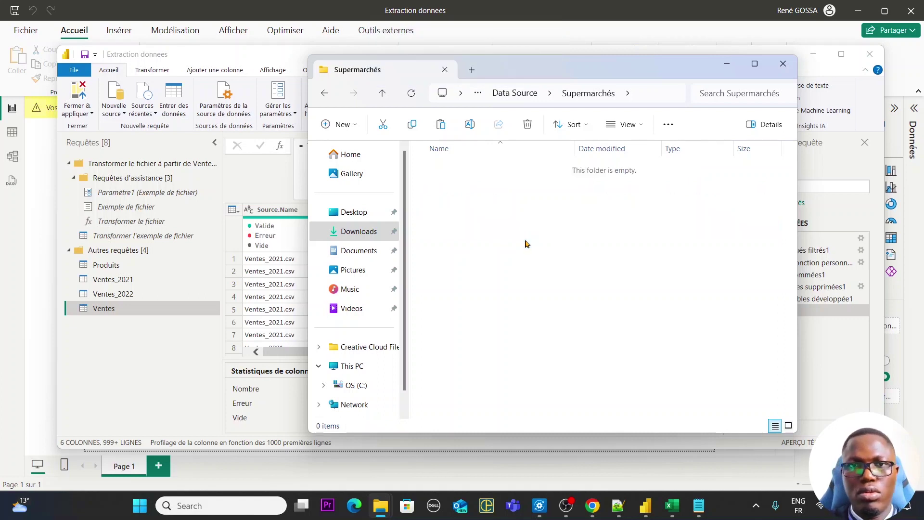
Step: Paste the Produits supermarchés workbook into the Liste Produits folder, replacing the file of the same name
key("ctrl+v")
key("ctrl+v")
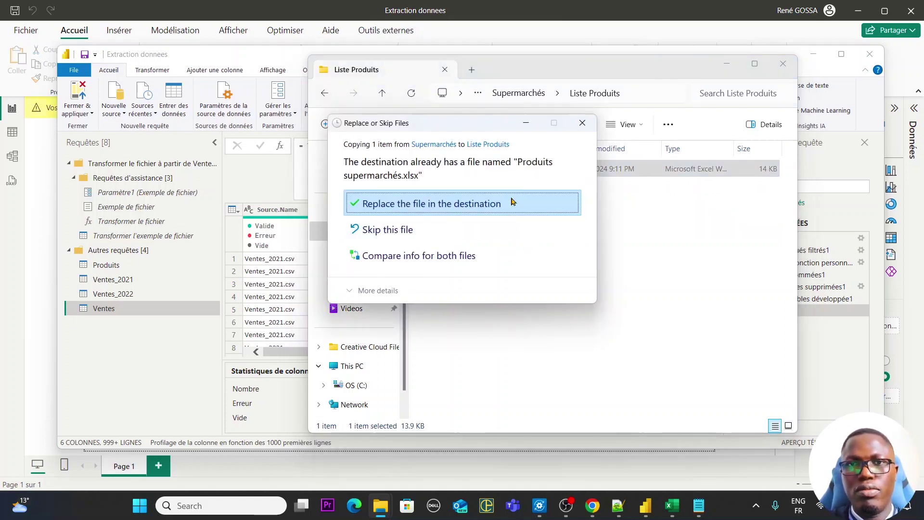
left_click(513, 203)
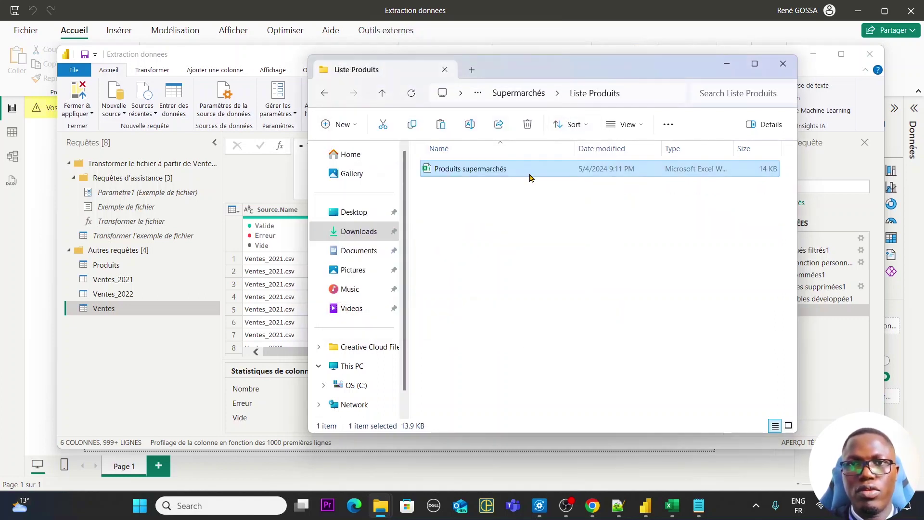
Step: Duplicate the Produits supermarchés workbook within the Liste Produits folder
left_click(544, 263)
left_click(487, 168)
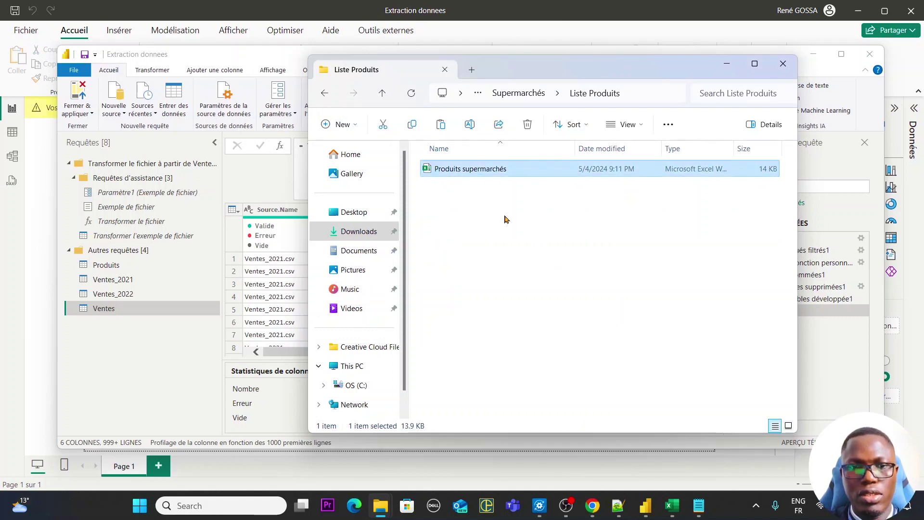
key("ctrl+c")
key("ctrl+v")
left_click(541, 236)
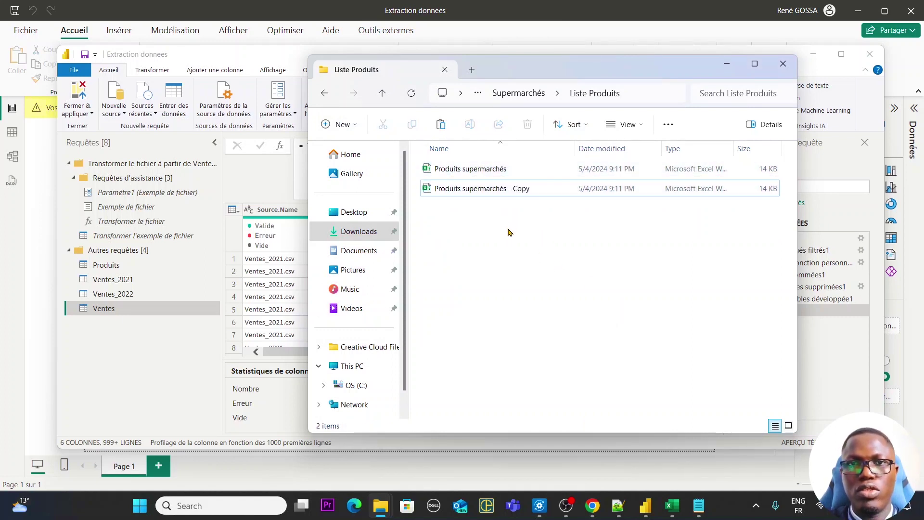
Step: Switch to the Power Query Editor and start a new query with a folder as its data source
key("alt+Tab")
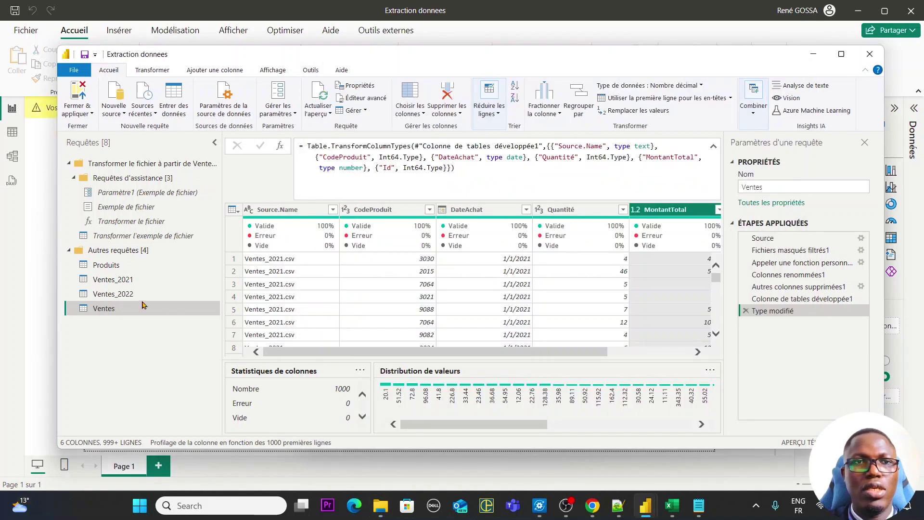
left_click(115, 113)
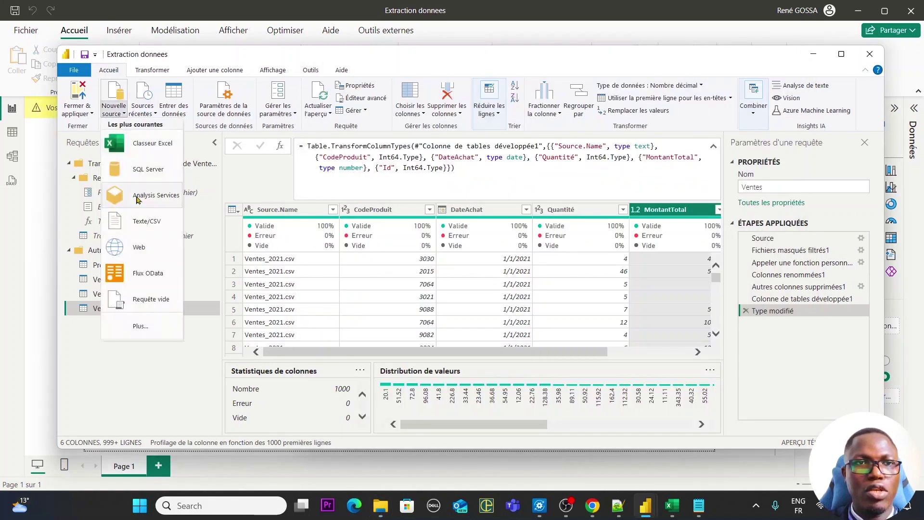
left_click(140, 326)
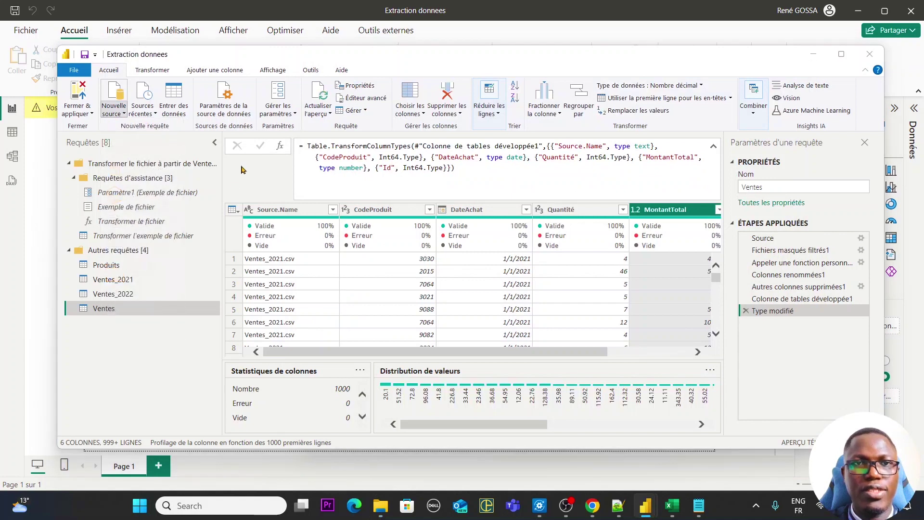
key("Escape")
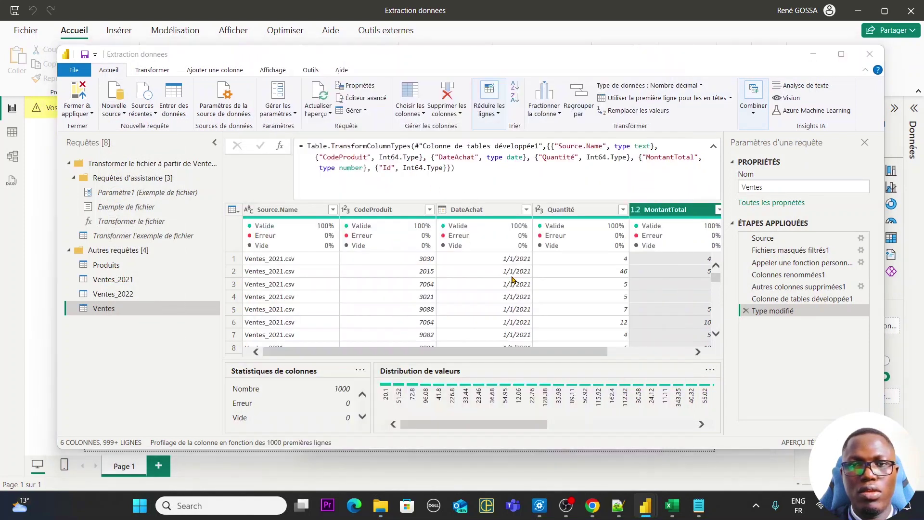
left_click(562, 245)
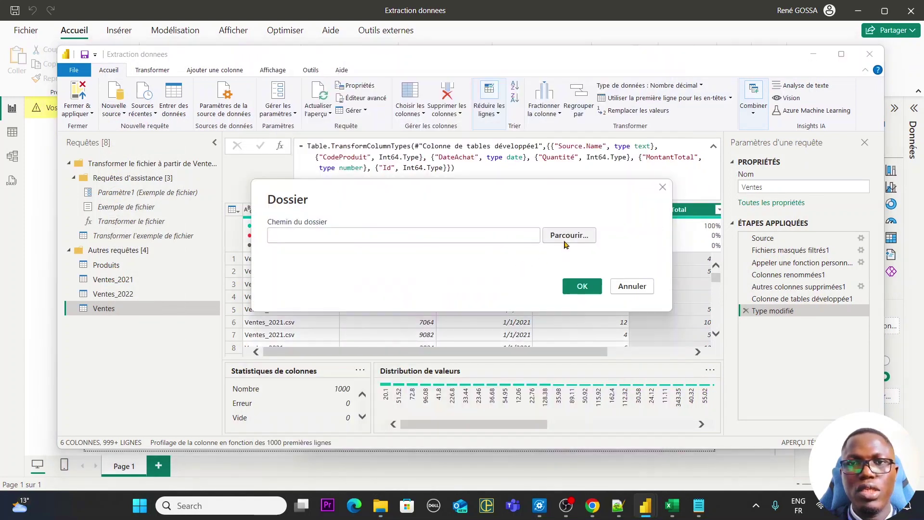
Step: Choose the Liste Produits folder under Auvider, Data Source, Supermarchés as the source and open its file list for transformation without combining the files
left_click(386, 255)
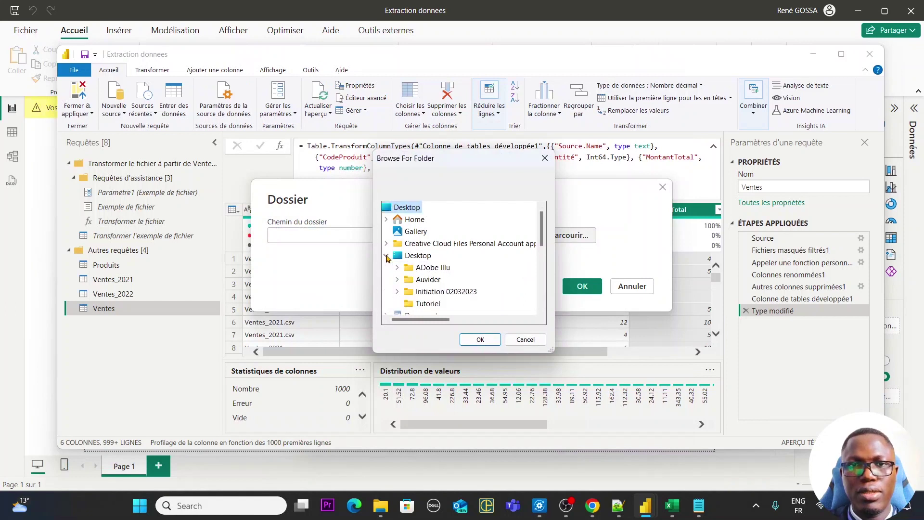
scroll(424, 285, "down", 3)
left_click(397, 243)
left_click(409, 243)
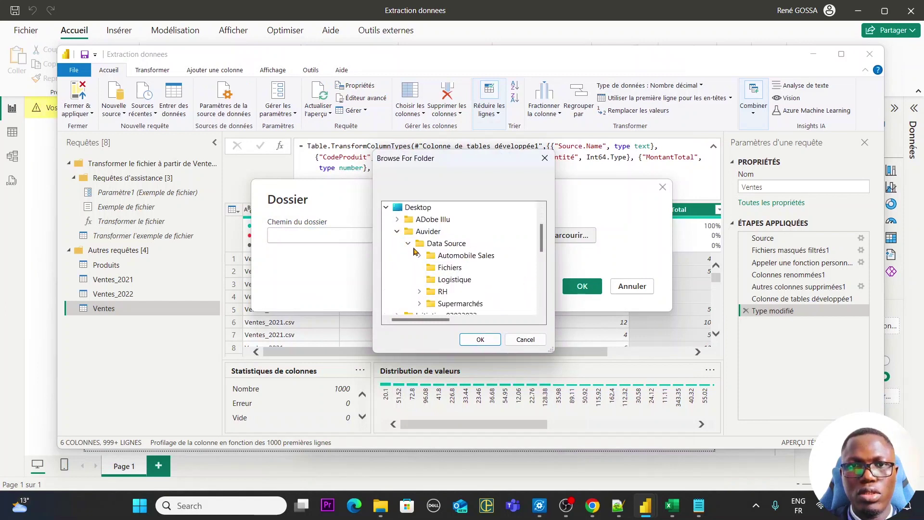
left_click(419, 304)
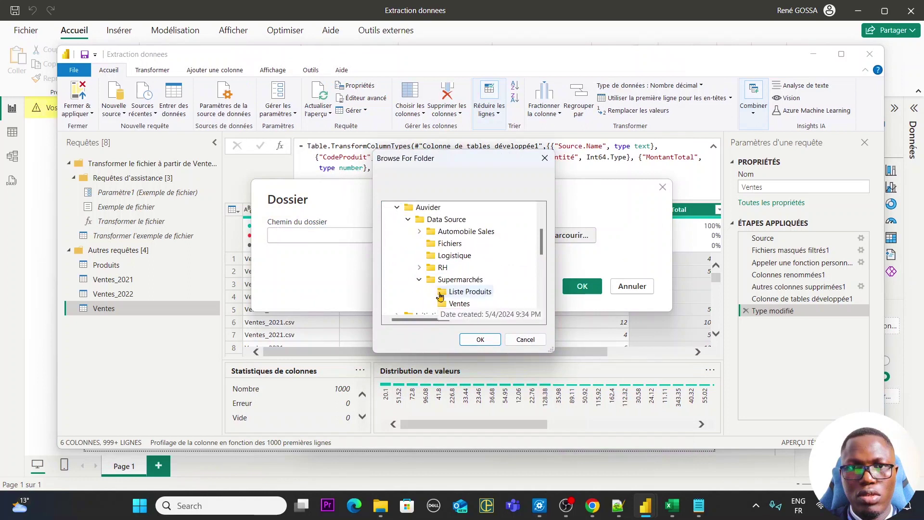
scroll(454, 292, "down", 2)
left_click(465, 219)
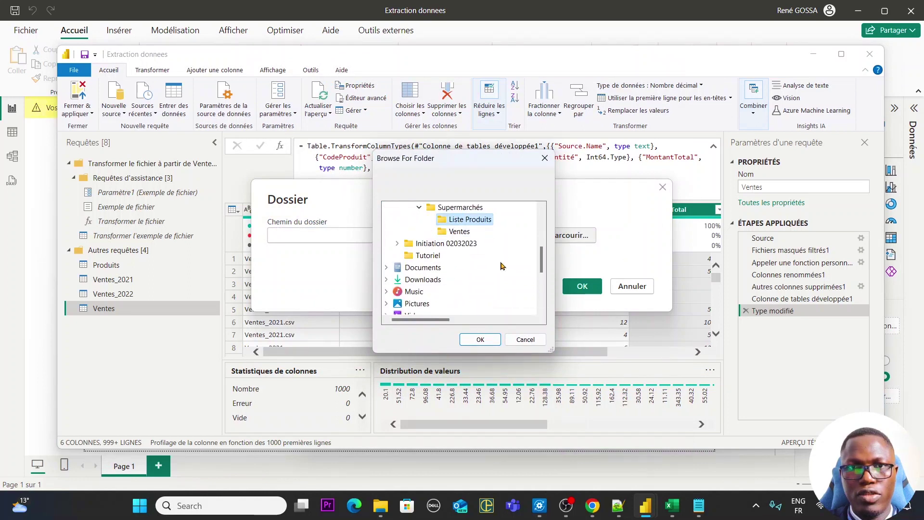
left_click(476, 340)
left_click(582, 285)
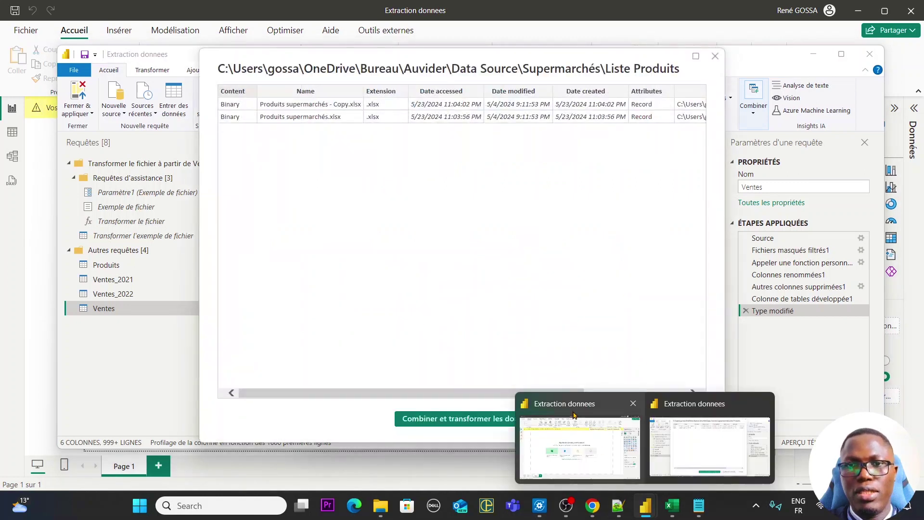
left_click(604, 419)
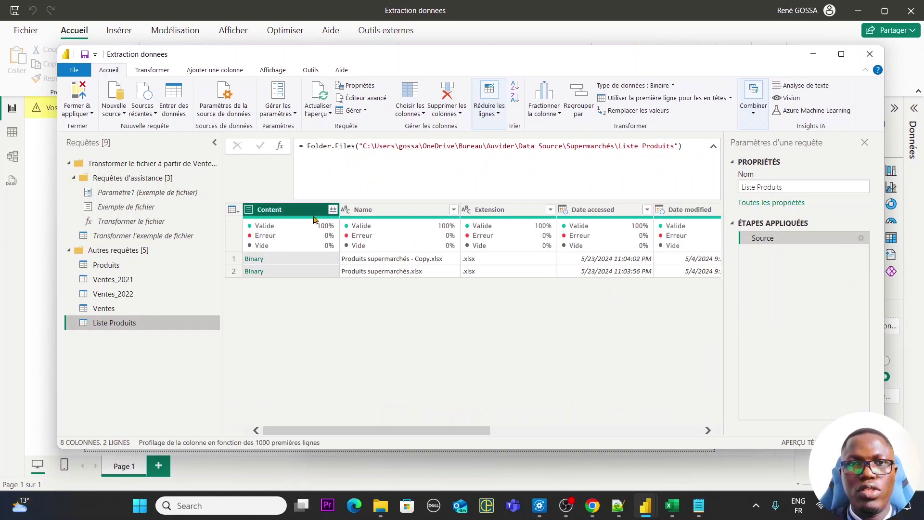
Step: Compare the Table1 and Produits previews, and combine the files in the Content column using the Produits sheet with the first file as example
left_click(332, 211)
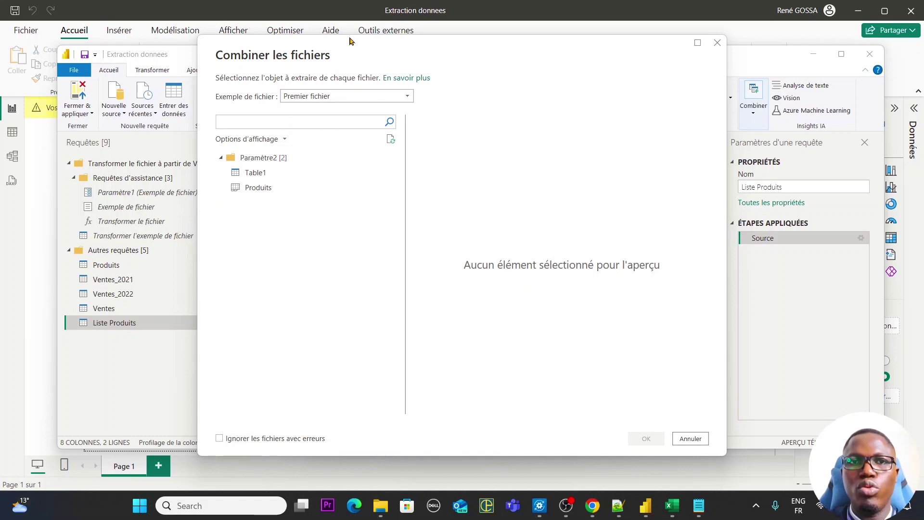
left_click_drag(437, 54, 462, 49)
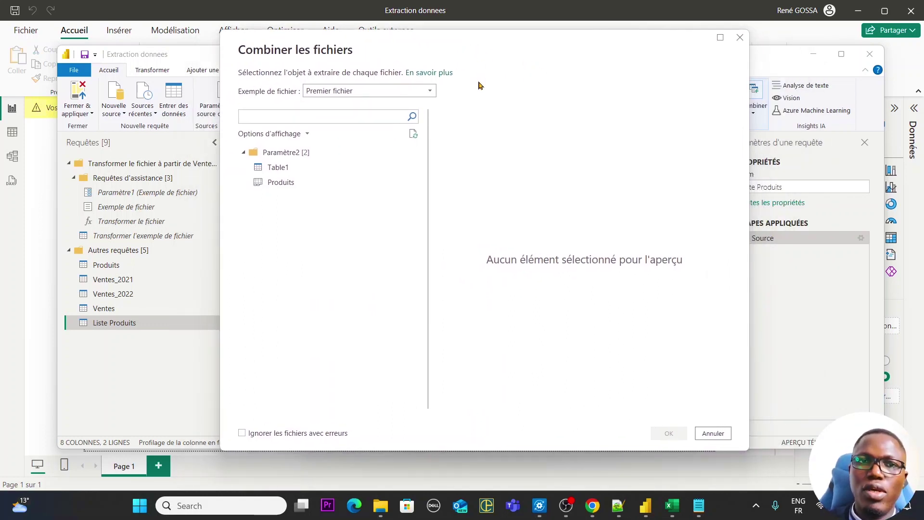
left_click(313, 187)
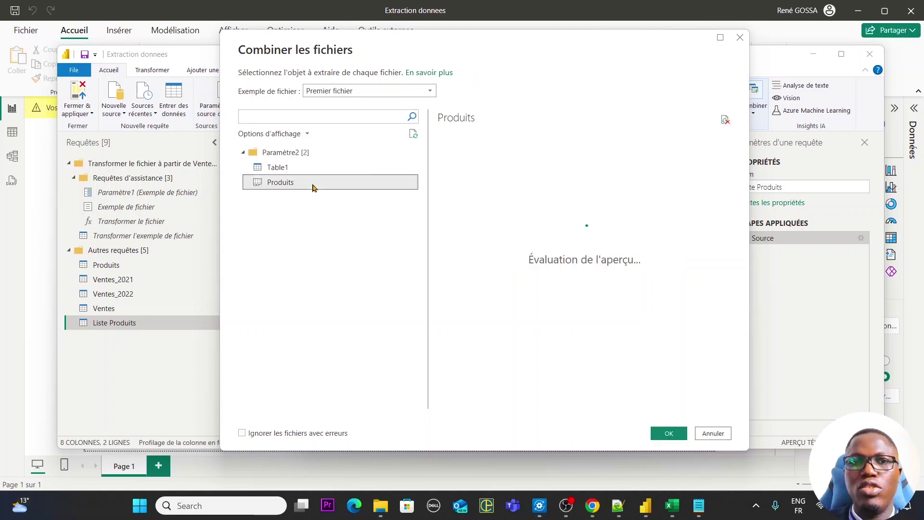
left_click(311, 170)
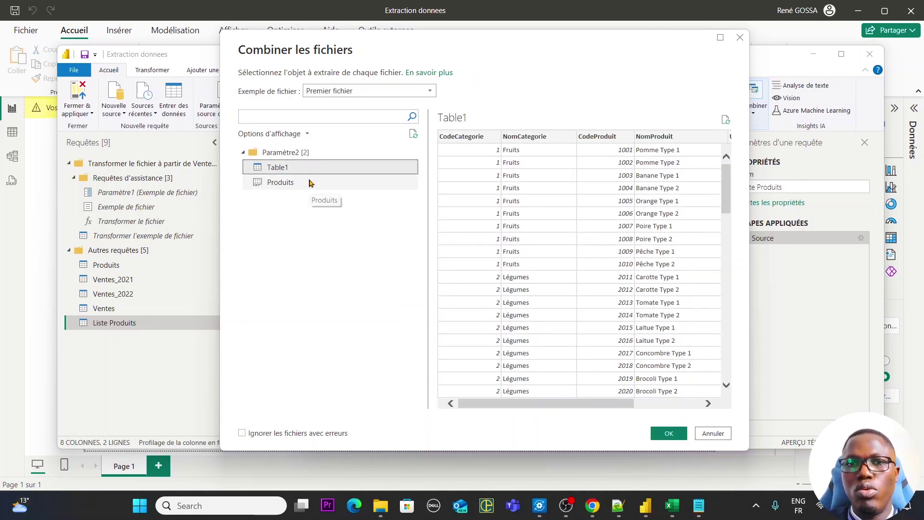
left_click(310, 183)
left_click(314, 168)
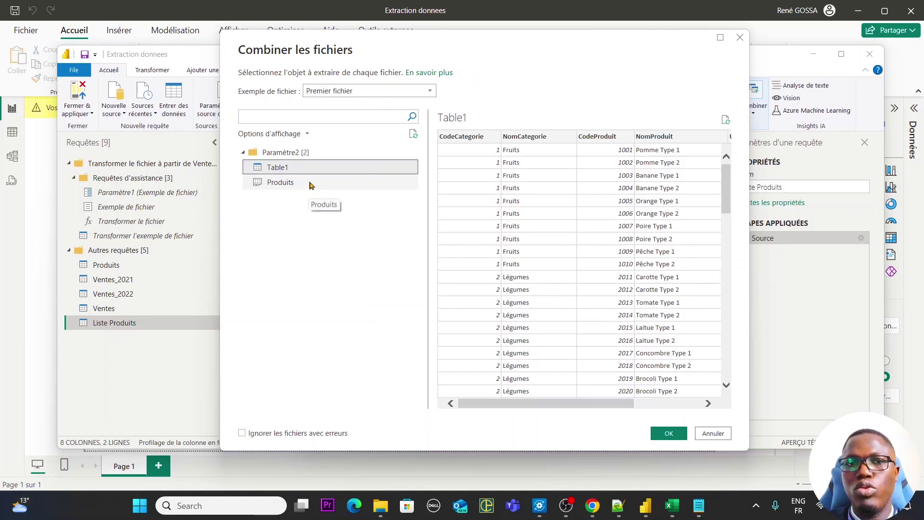
left_click(310, 183)
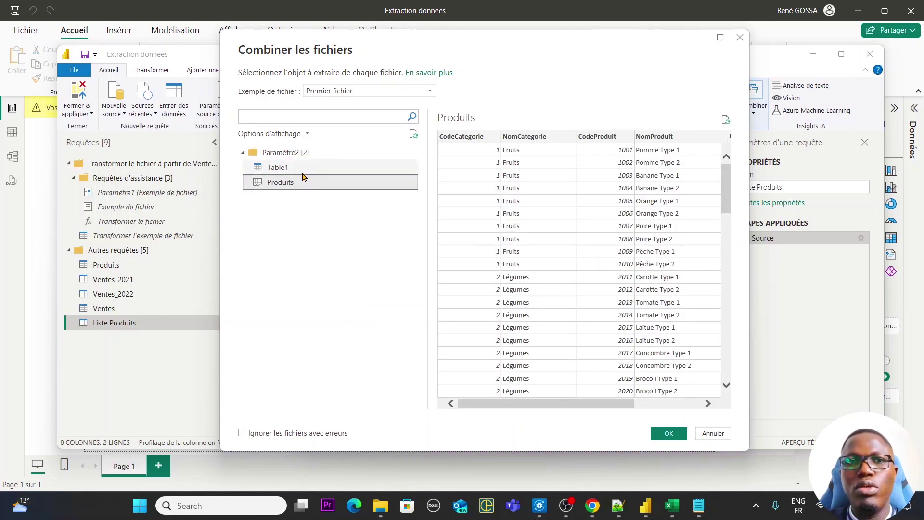
left_click(304, 168)
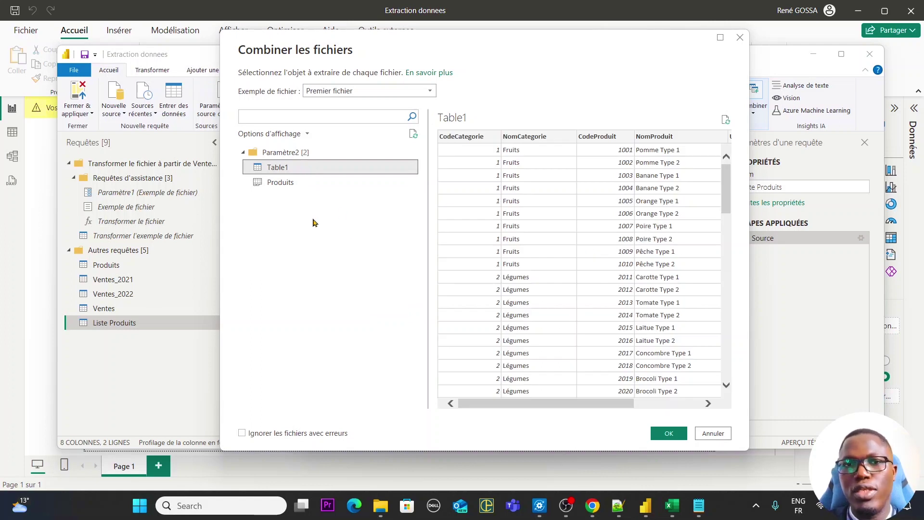
left_click(308, 184)
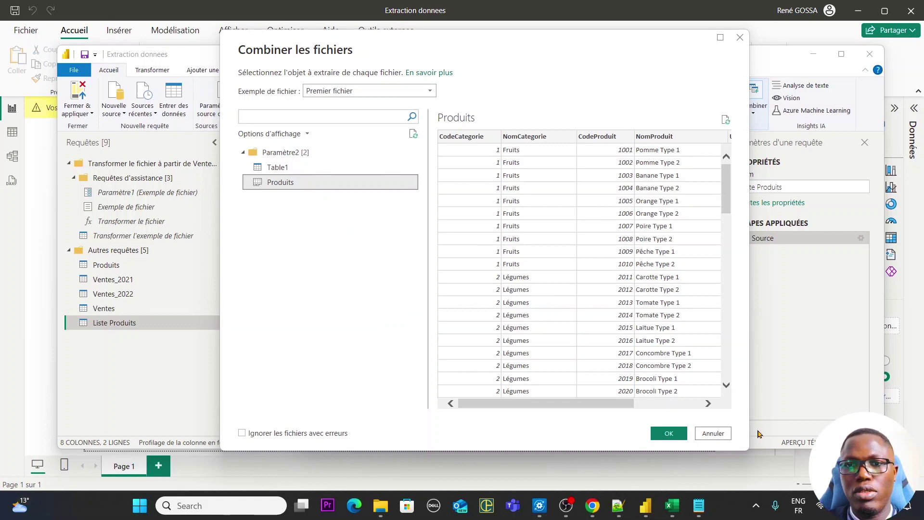
left_click(669, 433)
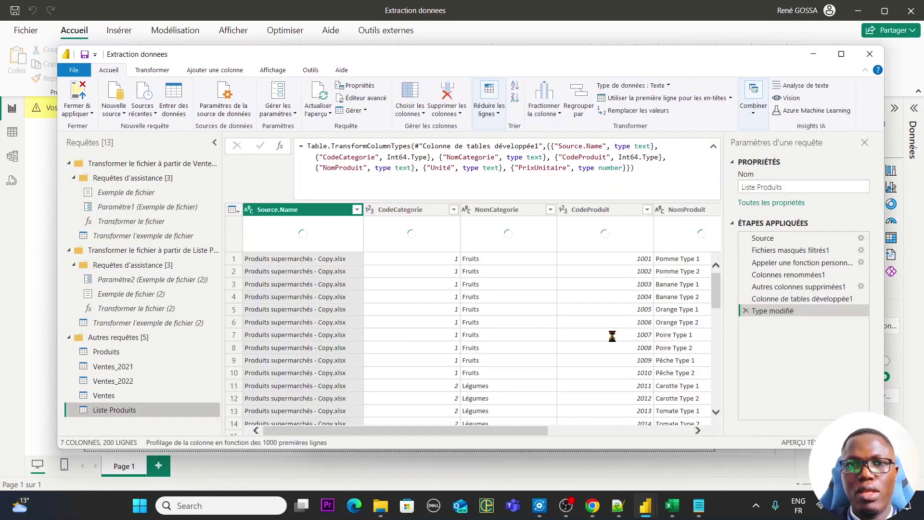
Step: Check the combined Liste Produits rows and the source files listed in the Source.Name column's filter, leaving it unfiltered
scroll(588, 331, "down", 3)
scroll(588, 332, "down", 4)
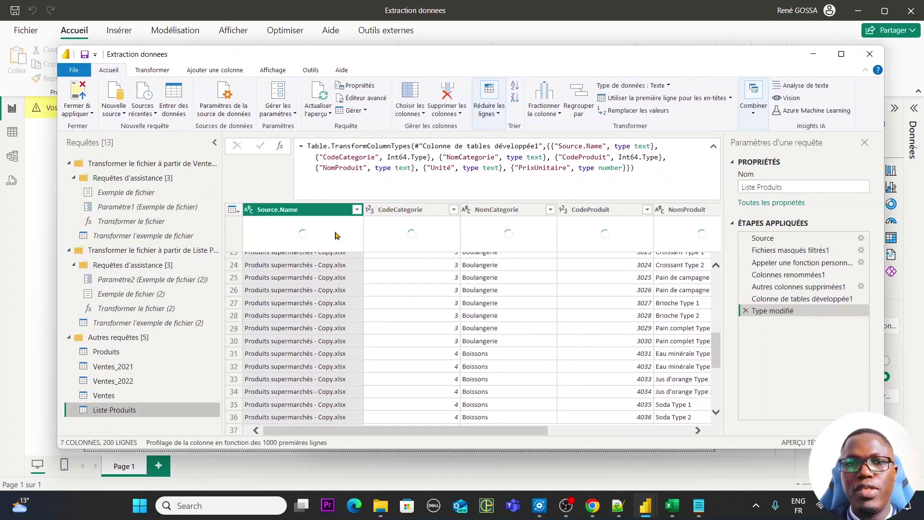
left_click(357, 209)
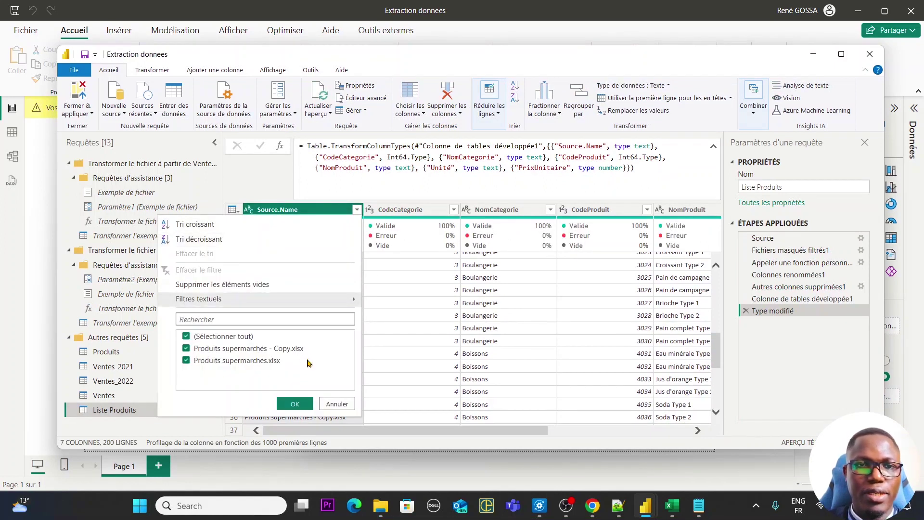
left_click(337, 404)
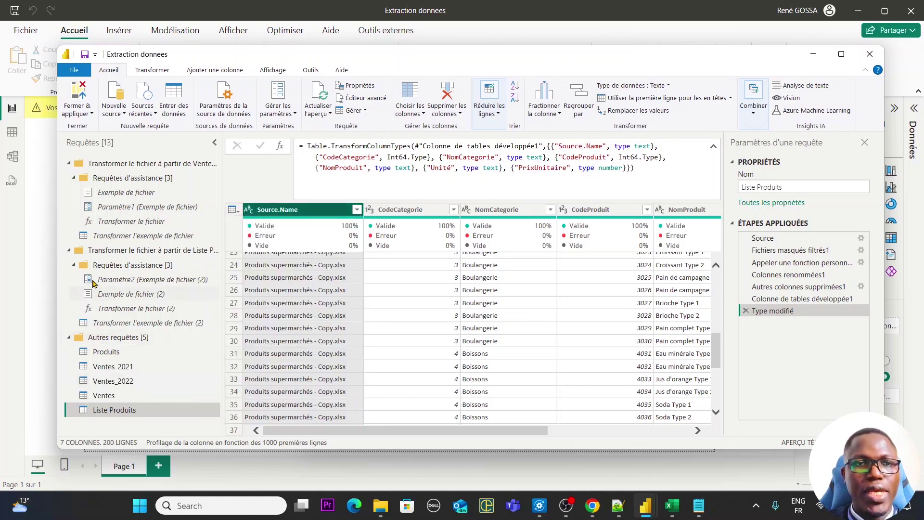
Step: Widen the query list and examine the Liste Produits helper queries, including Transformer le fichier (2), Exemple de fichier (2) and Paramètre2
left_click(75, 251)
double_click(88, 251)
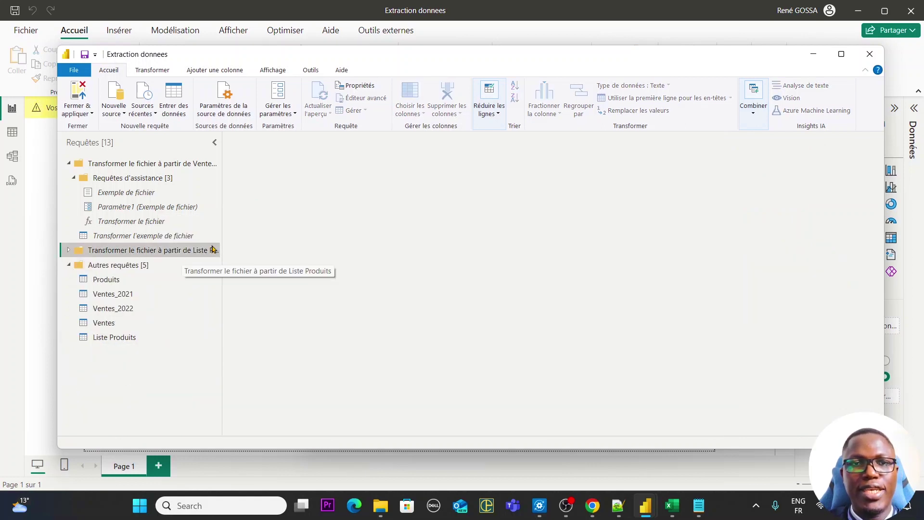
left_click_drag(219, 225, 272, 248)
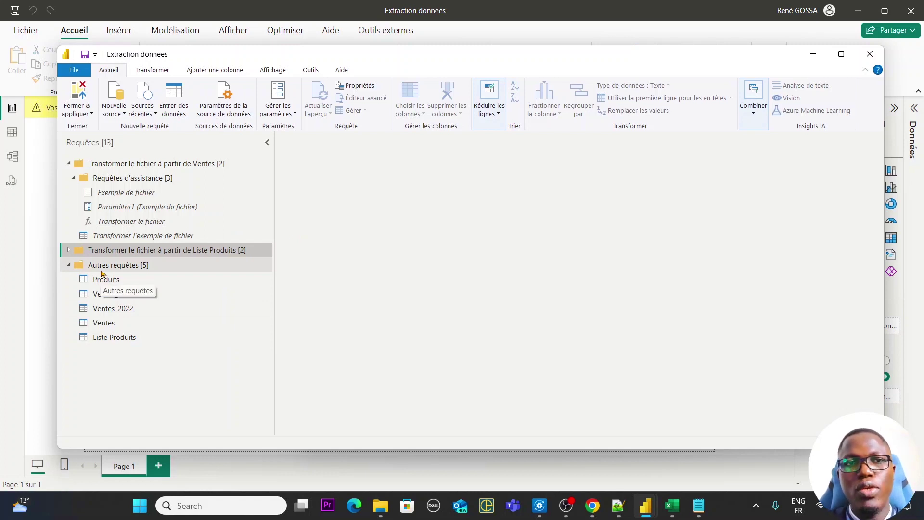
left_click(69, 250)
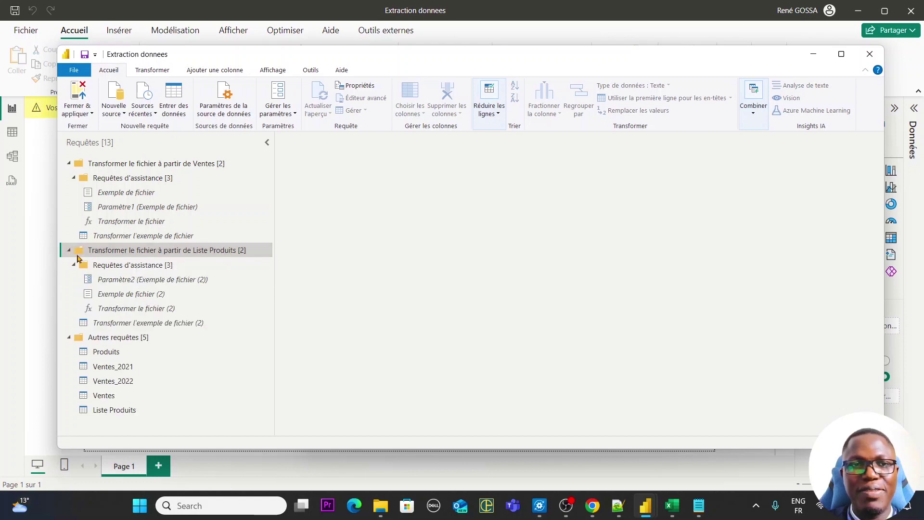
left_click(154, 309)
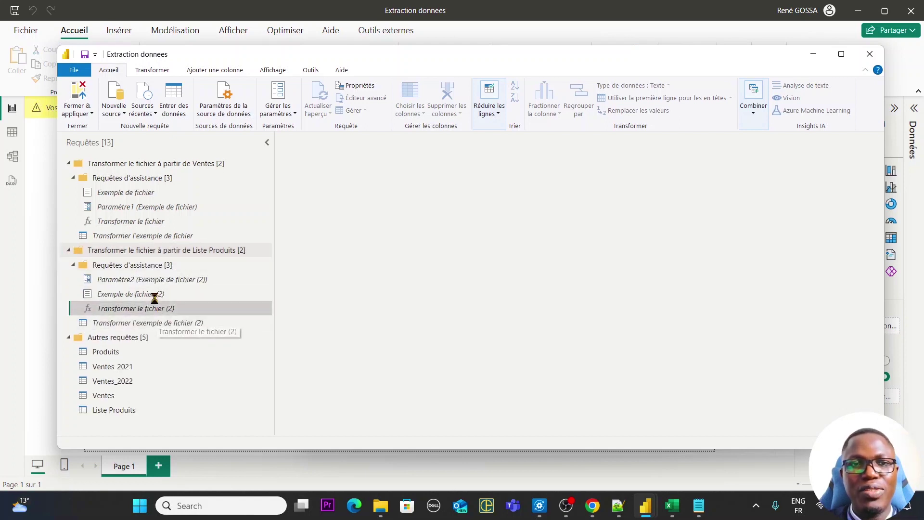
left_click(151, 290)
left_click(149, 280)
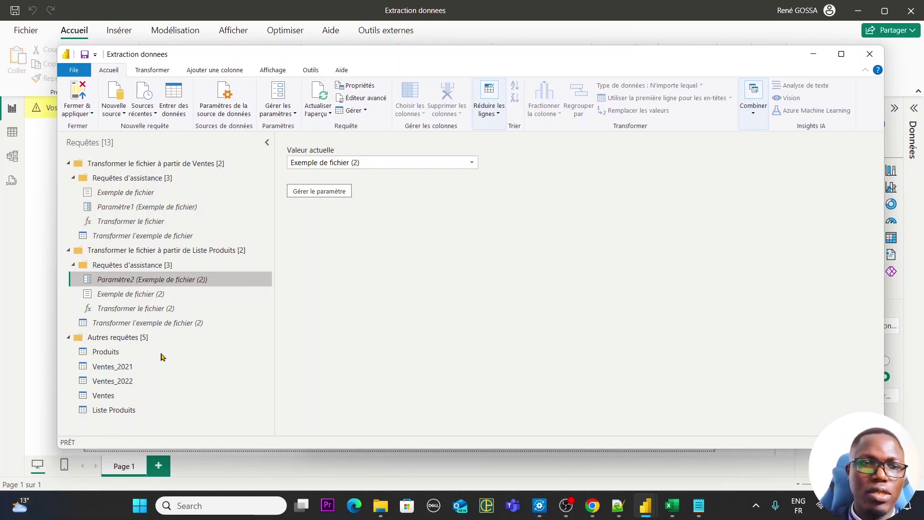
Step: Return to the Liste Produits query, close the Power Query Editor with the changes applied, and check the loading progress of the queries
left_click(138, 412)
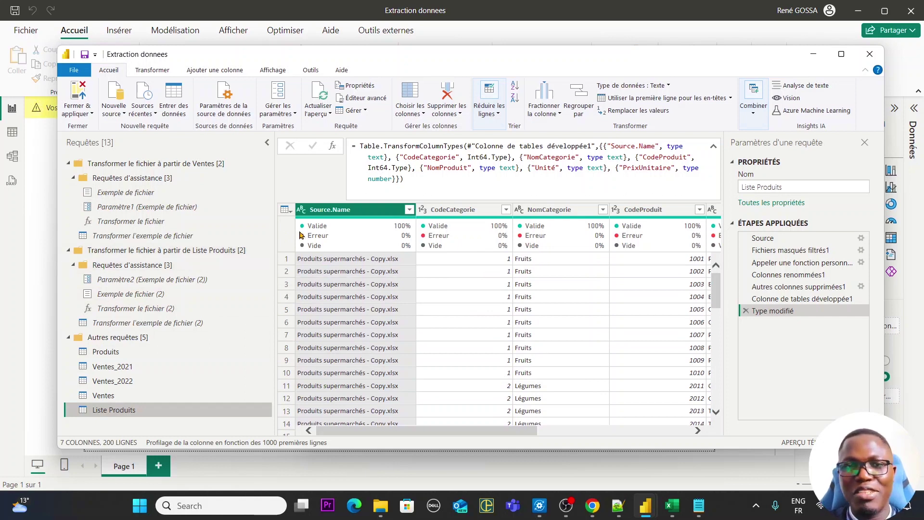
left_click(77, 111)
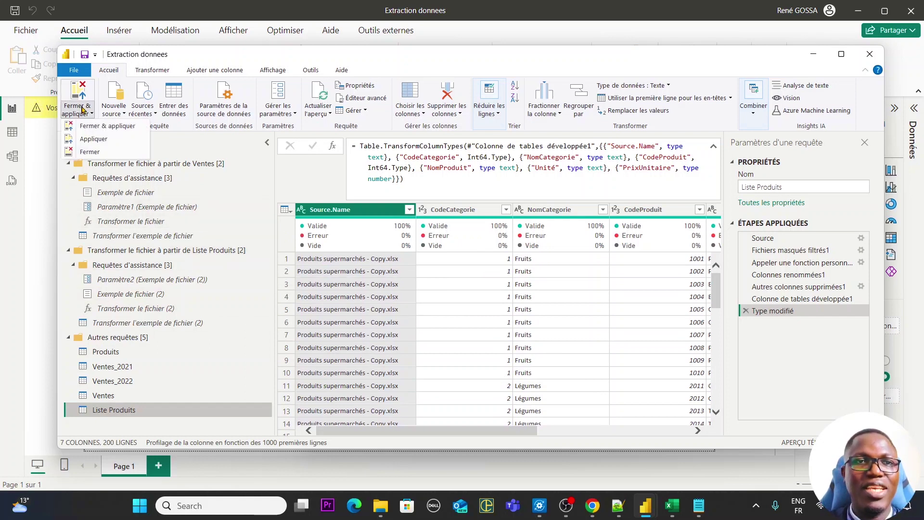
left_click(99, 127)
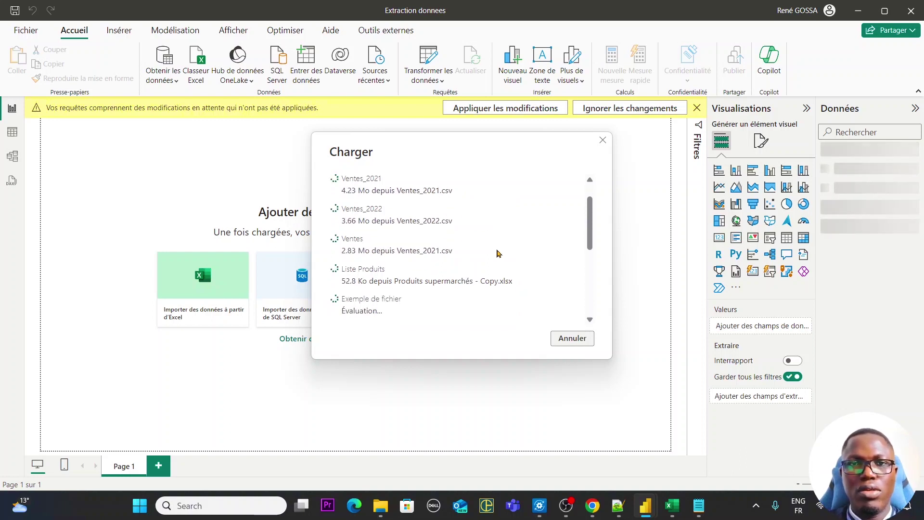
scroll(499, 253, "up", 3)
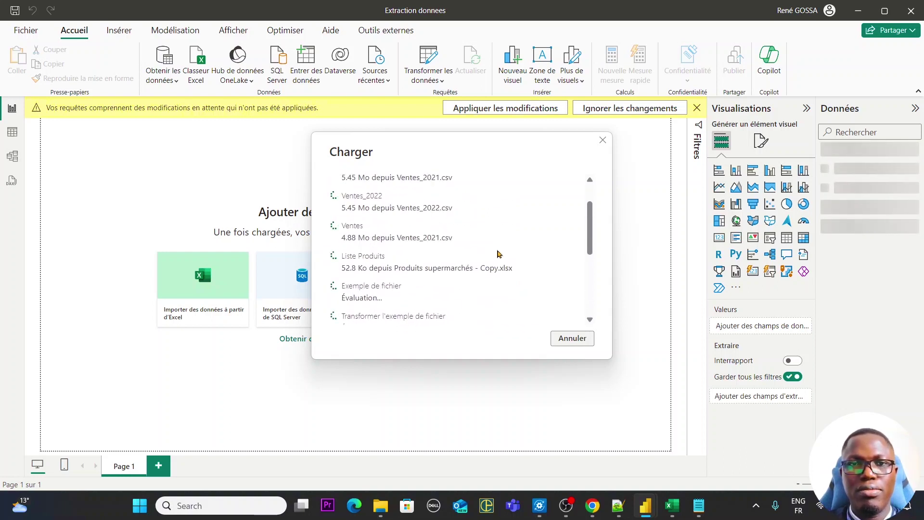
scroll(498, 253, "up", 2)
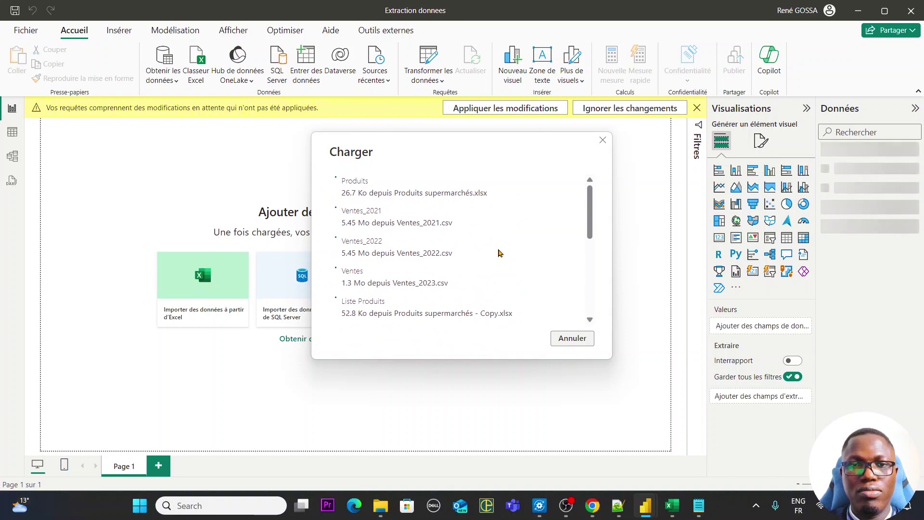